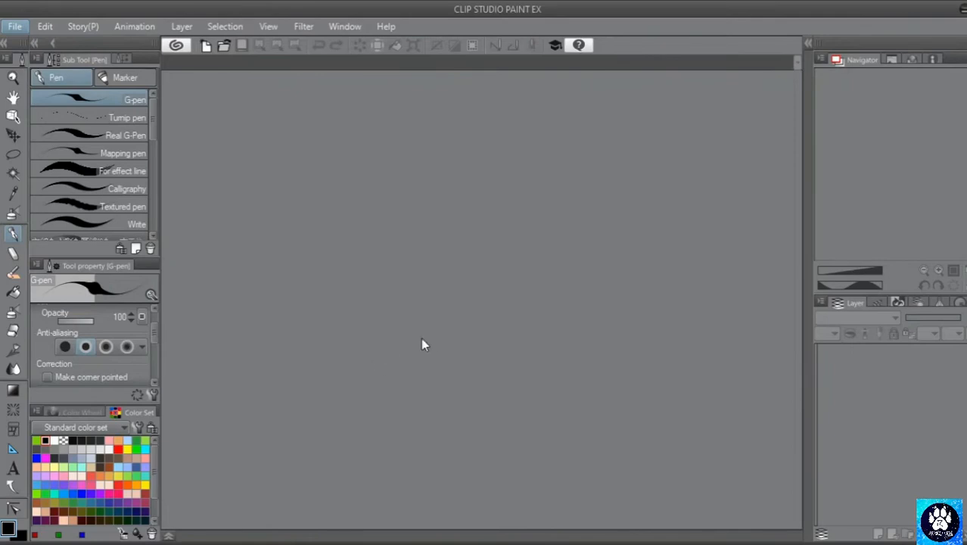
Create a new illustration canvas 3000 px wide and 3000 px high at 1200 dpi resolution
{"action": "key", "text": "ctrl+n"}
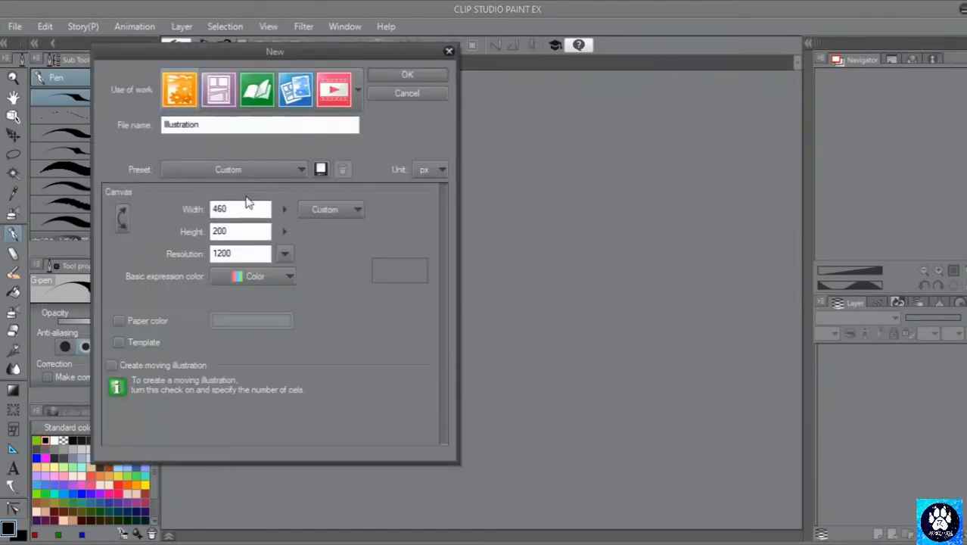
{"action": "left_click_drag", "start_coordinate": [249, 210], "coordinate": [158, 221]}
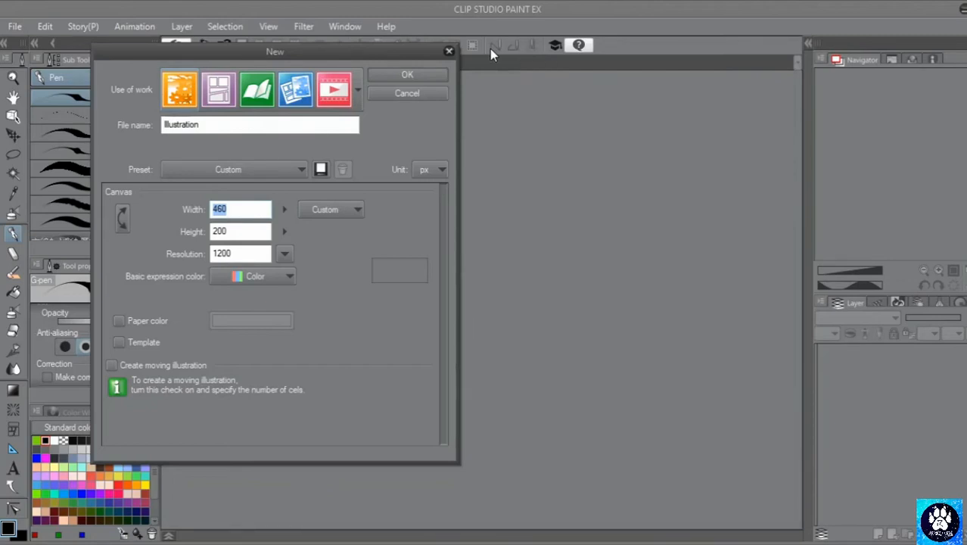
{"action": "left_click", "coordinate": [238, 209]}
{"action": "left_click_drag", "start_coordinate": [241, 210], "coordinate": [187, 212]}
{"action": "type", "text": "300"}
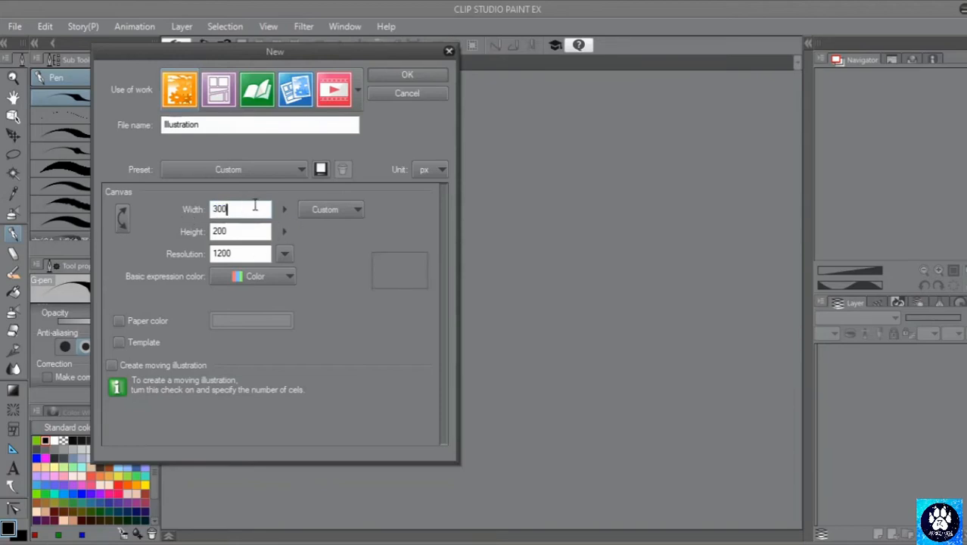
{"action": "type", "text": "0"}
{"action": "left_click_drag", "start_coordinate": [237, 230], "coordinate": [210, 222]}
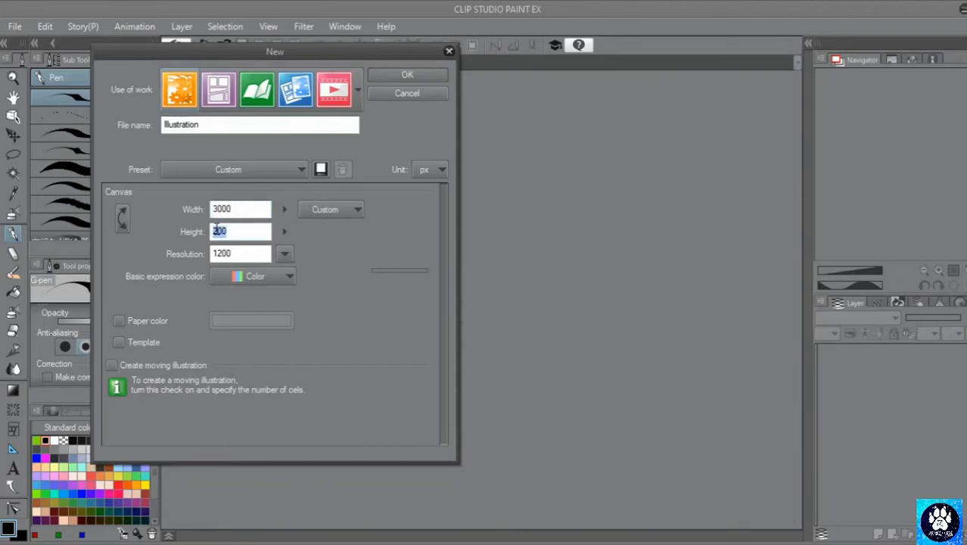
{"action": "type", "text": "3000"}
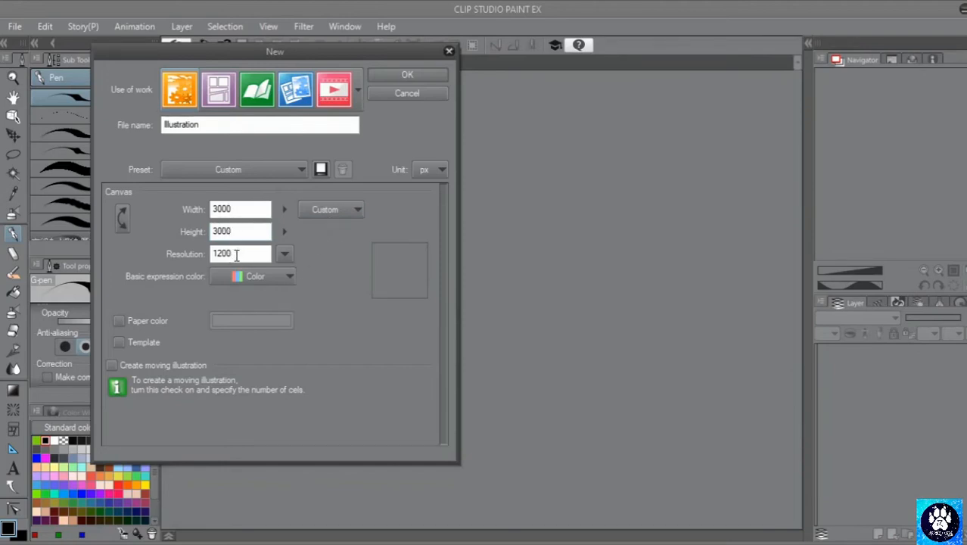
{"action": "left_click", "coordinate": [441, 171]}
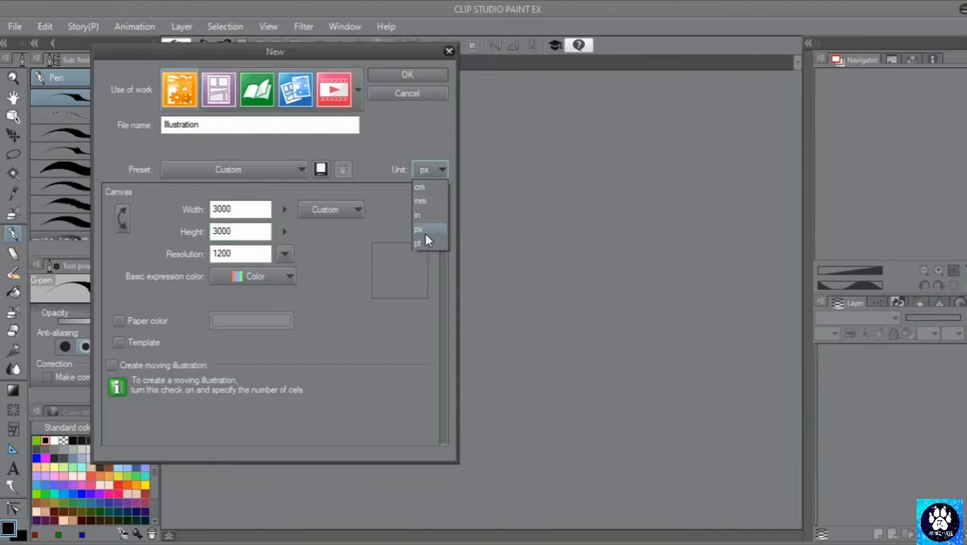
{"action": "left_click", "coordinate": [400, 235]}
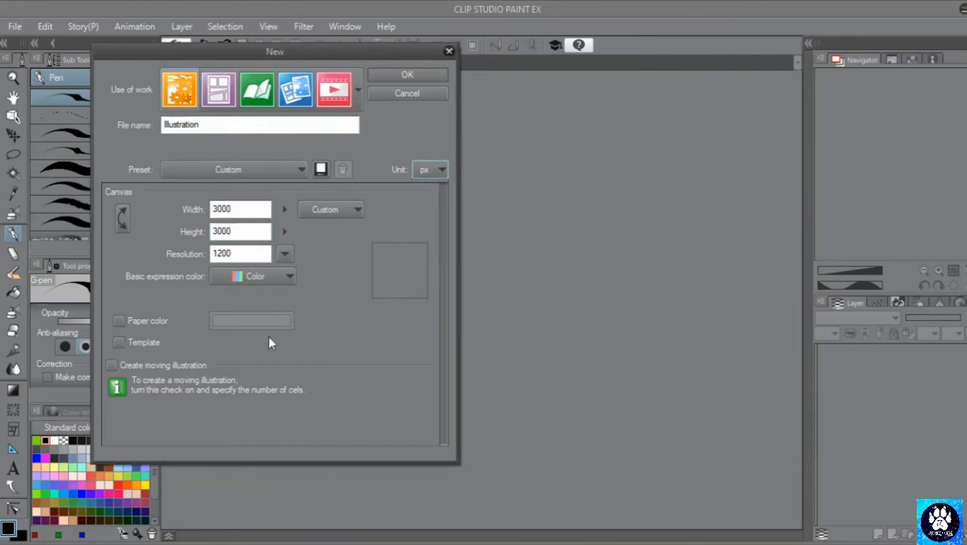
{"action": "left_click", "coordinate": [408, 93]}
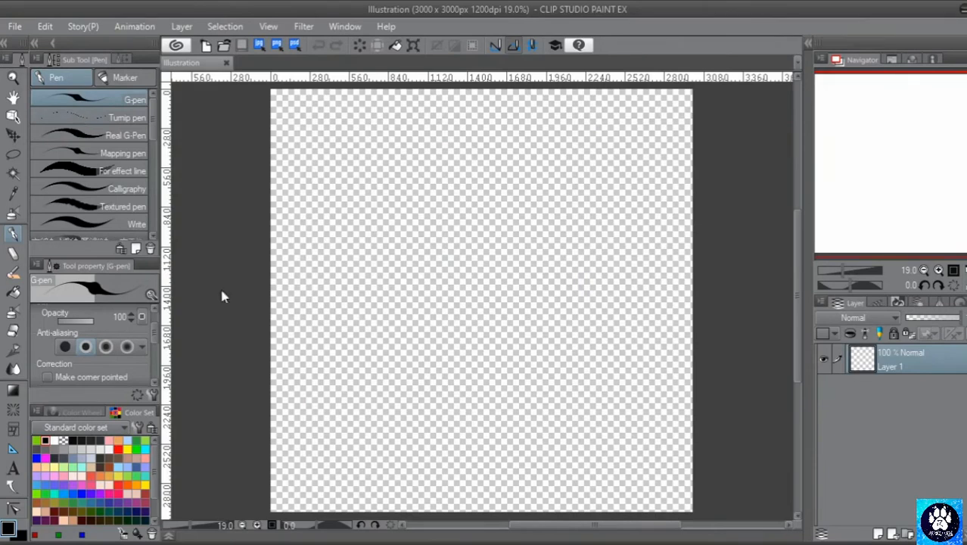
Fill Layer 1 with light grey and add a new raster layer above it
{"action": "key", "text": "g"}
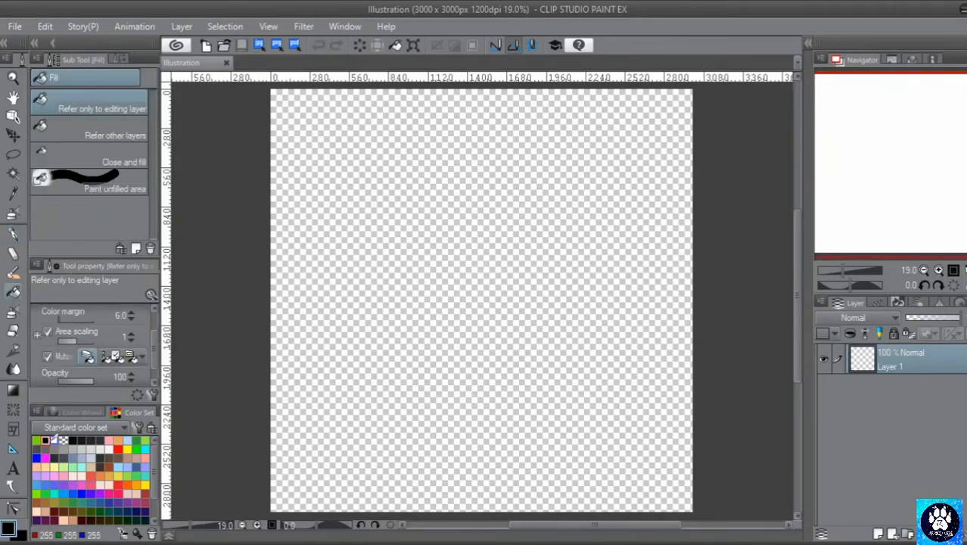
{"action": "left_click", "coordinate": [54, 441]}
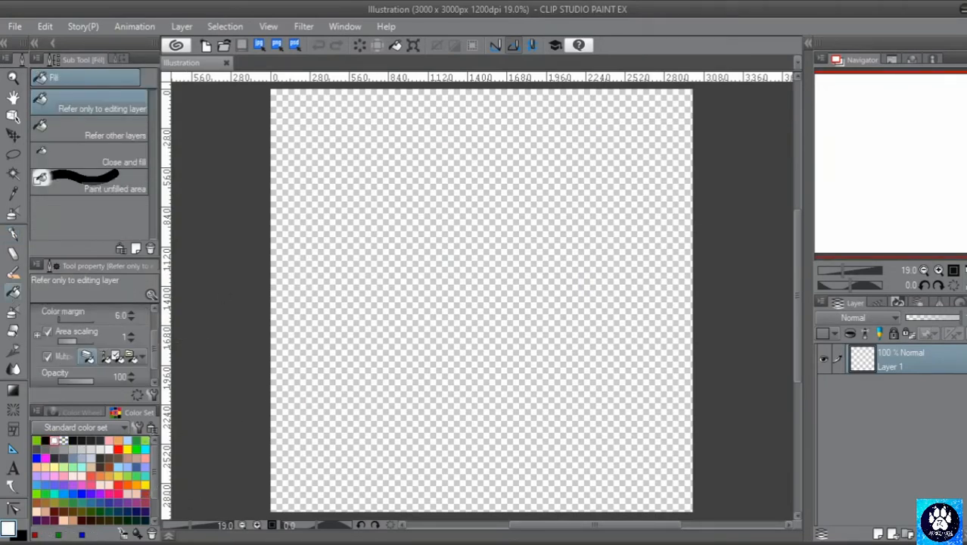
{"action": "left_click", "coordinate": [72, 449]}
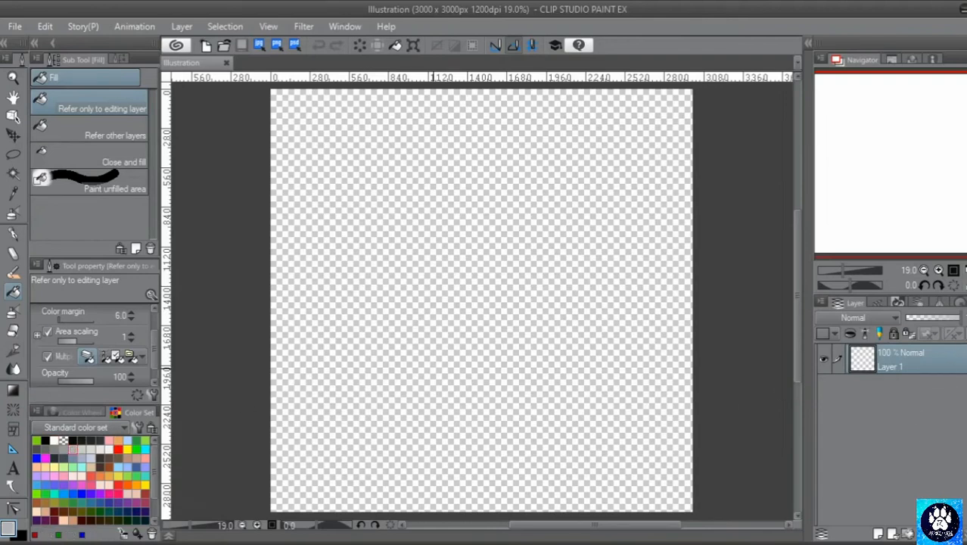
{"action": "left_click", "coordinate": [569, 344]}
{"action": "left_click", "coordinate": [878, 534]}
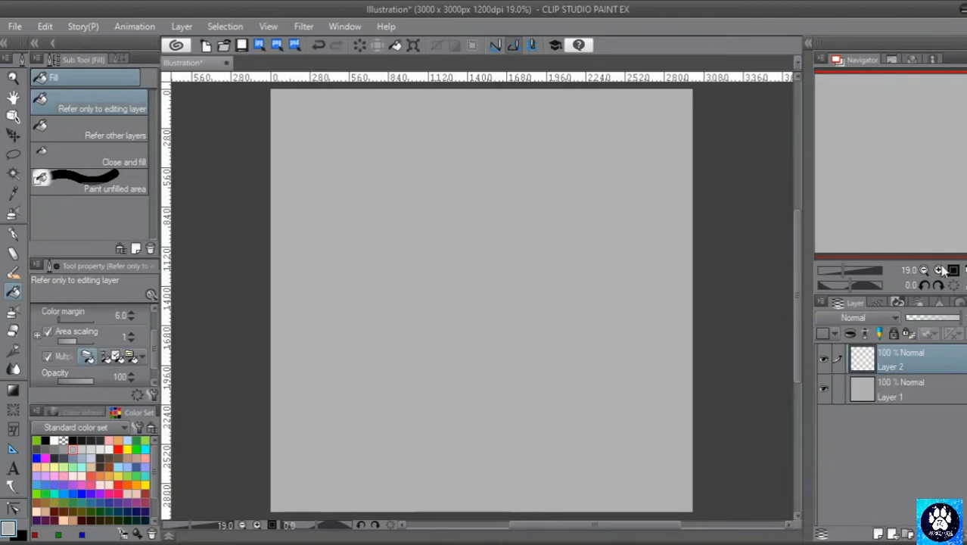
Choose the G-pen and set the drawing colour to black for sketching on Layer 2
{"action": "left_click", "coordinate": [938, 270]}
{"action": "left_click", "coordinate": [938, 270]}
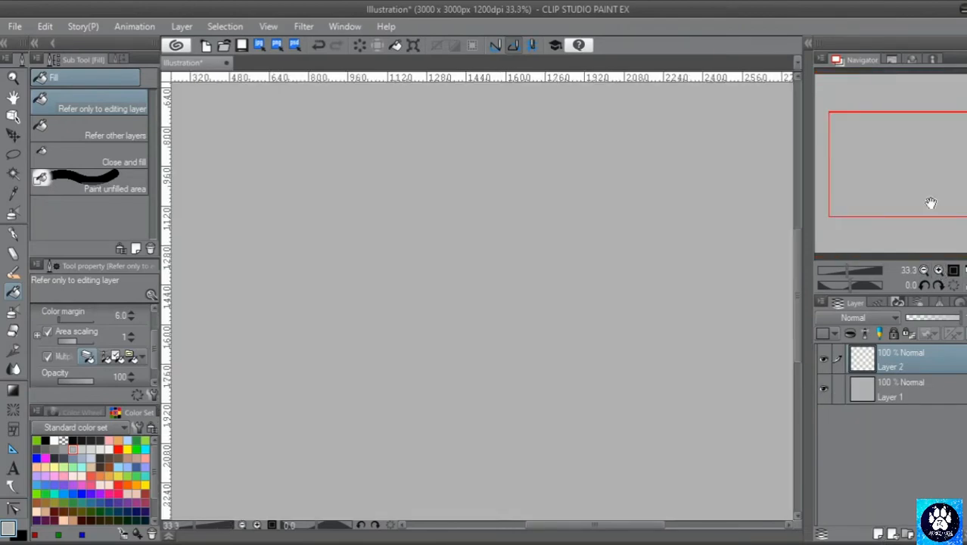
{"action": "left_click", "coordinate": [13, 233]}
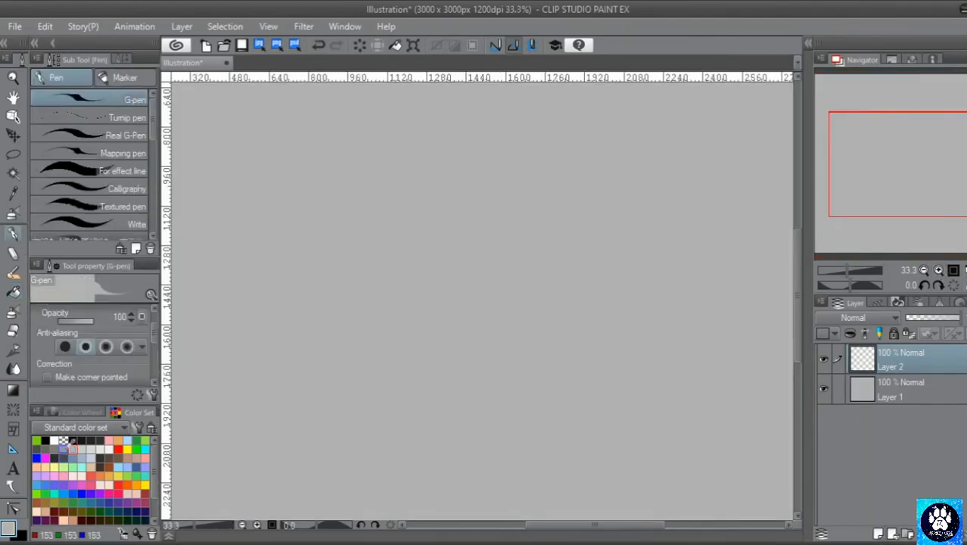
{"action": "left_click", "coordinate": [924, 269]}
{"action": "left_click", "coordinate": [924, 270]}
{"action": "left_click", "coordinate": [924, 270]}
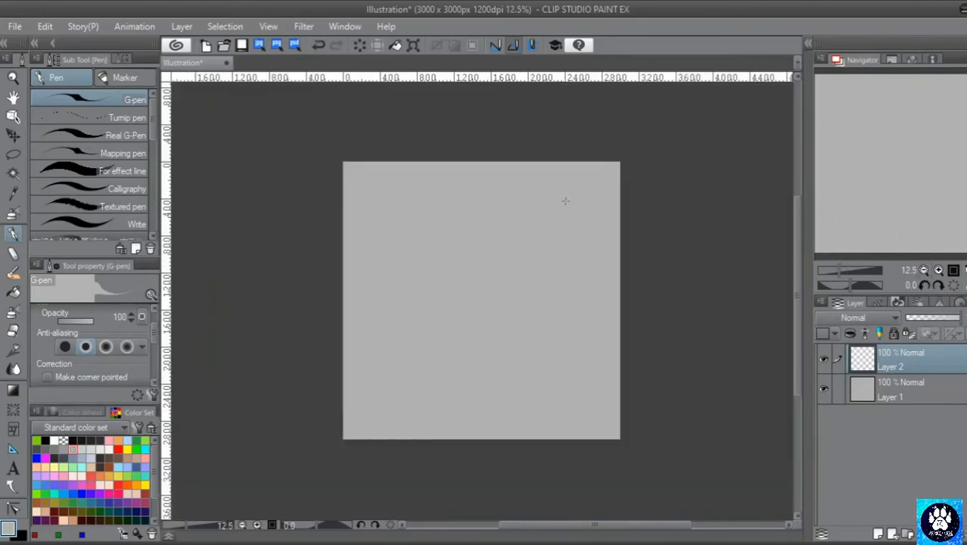
{"action": "left_click", "coordinate": [939, 270]}
{"action": "left_click", "coordinate": [939, 270]}
{"action": "left_click", "coordinate": [938, 270]}
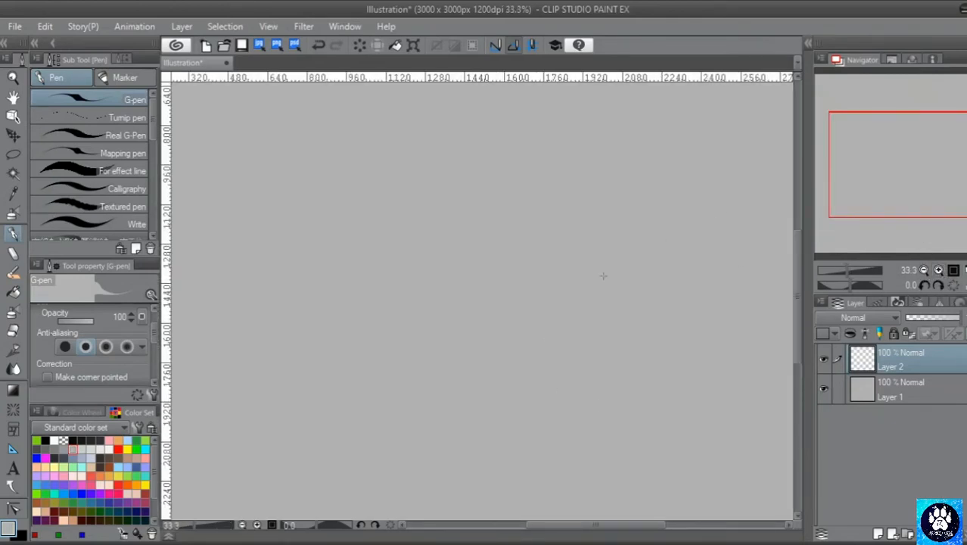
{"action": "left_click", "coordinate": [45, 440]}
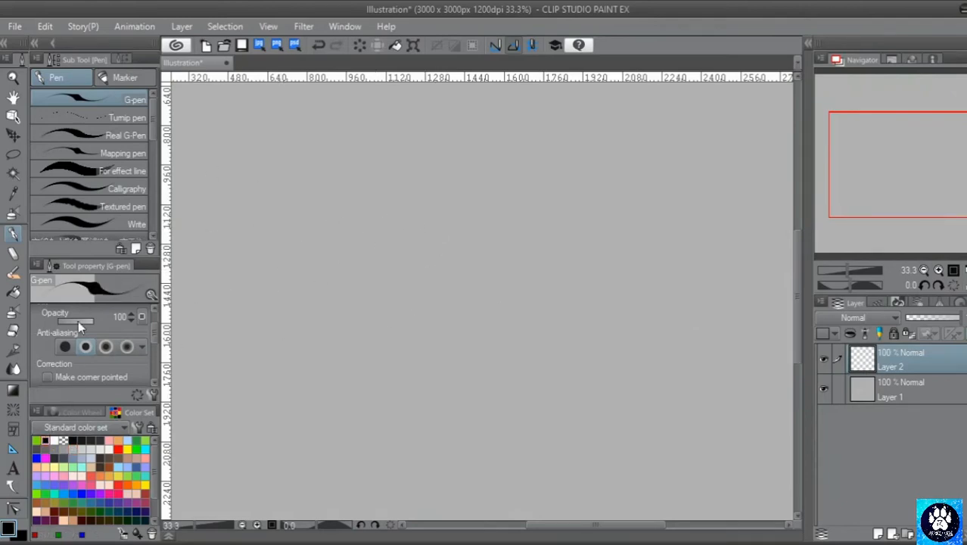
Examine the available pen brushes and the G-pen's brush size, opacity and stabilization settings
{"action": "scroll", "coordinate": [152, 361], "scroll_direction": "down", "scroll_amount": 3}
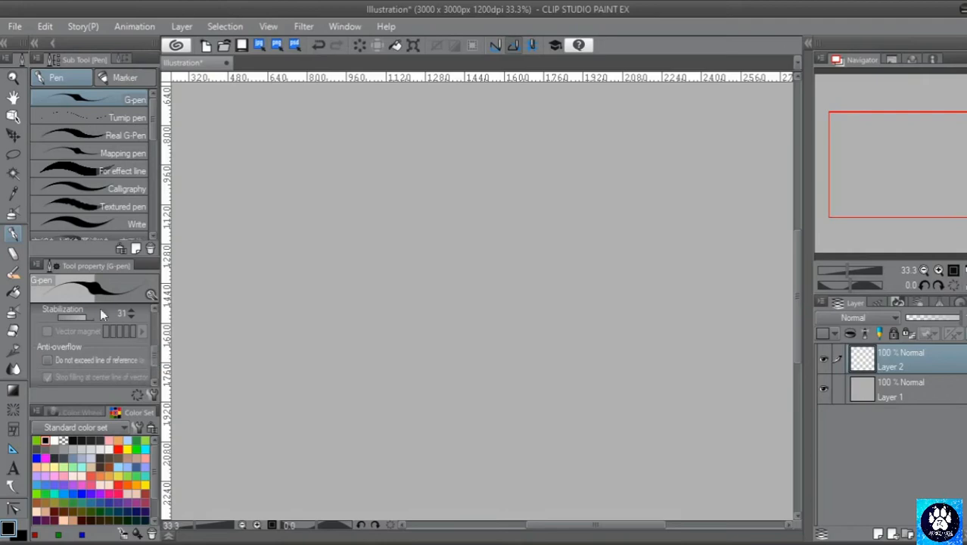
{"action": "scroll", "coordinate": [155, 324], "scroll_direction": "up", "scroll_amount": 3}
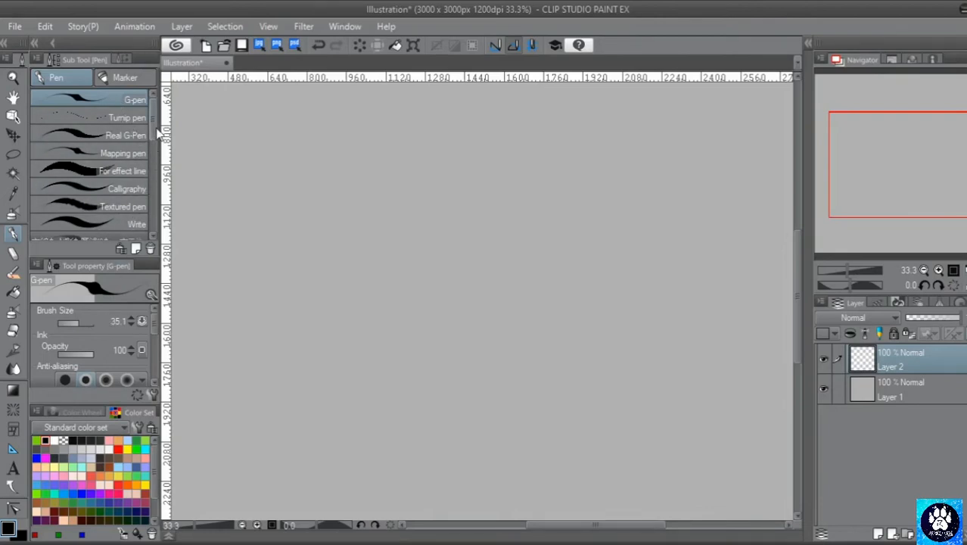
{"action": "left_click_drag", "start_coordinate": [155, 129], "coordinate": [148, 240]}
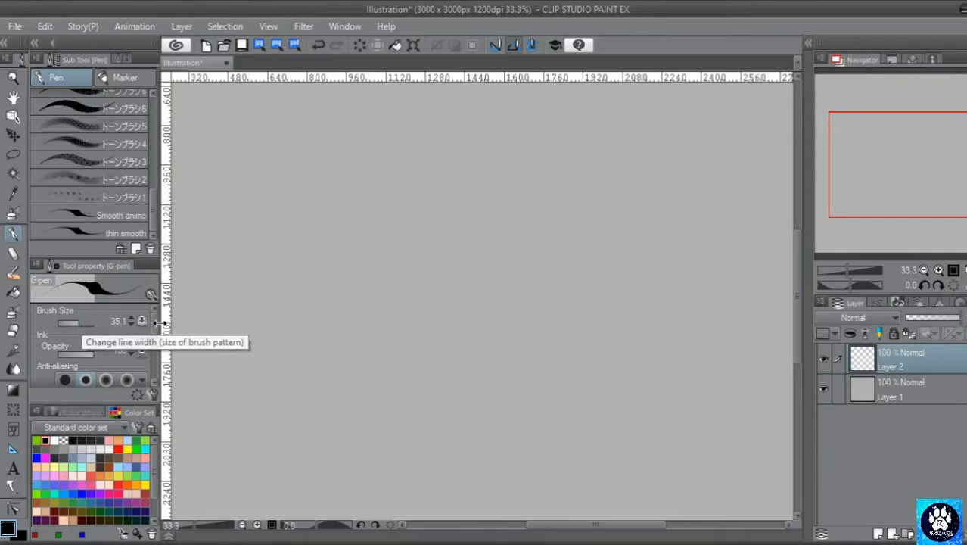
{"action": "scroll", "coordinate": [157, 333], "scroll_direction": "down", "scroll_amount": 5}
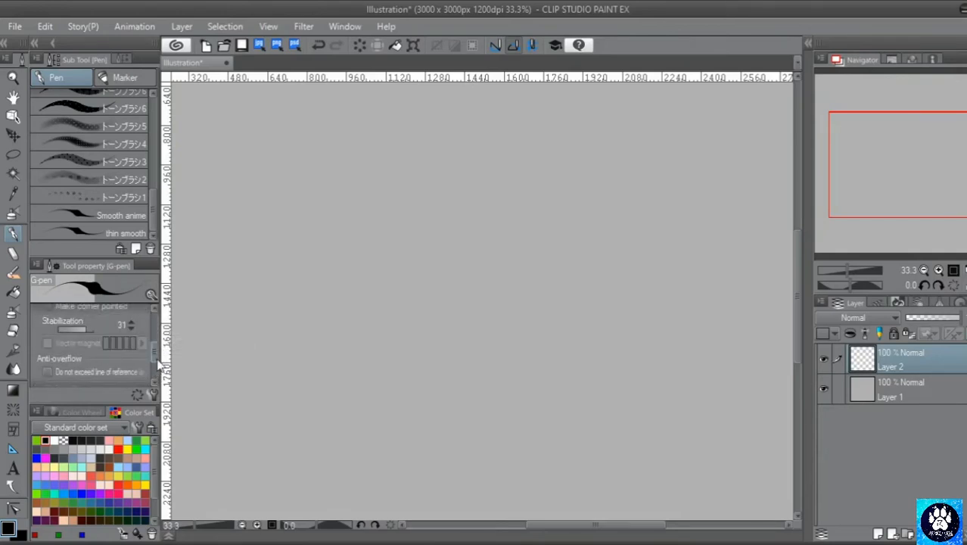
{"action": "scroll", "coordinate": [68, 331], "scroll_direction": "down", "scroll_amount": 1}
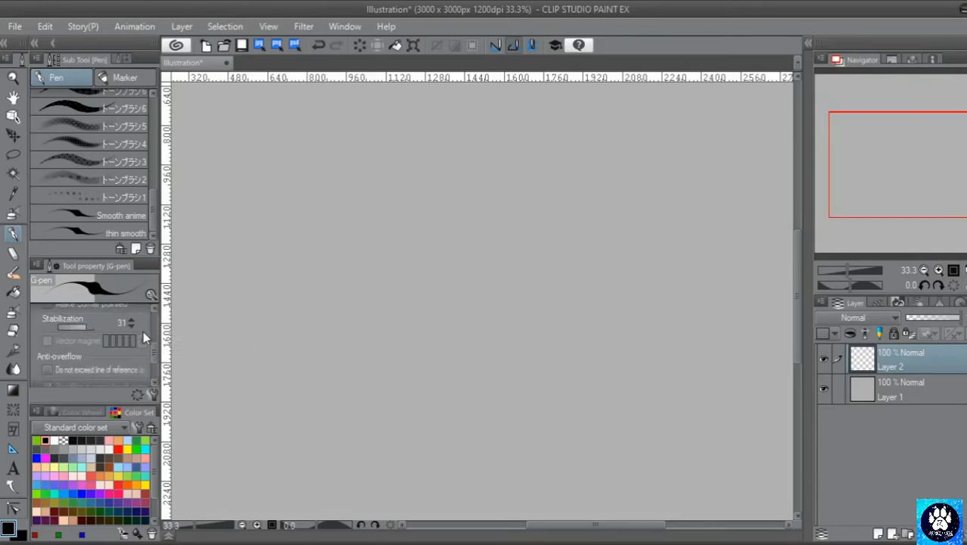
{"action": "left_click", "coordinate": [81, 326]}
{"action": "left_click_drag", "start_coordinate": [82, 329], "coordinate": [86, 331]}
{"action": "scroll", "coordinate": [155, 348], "scroll_direction": "up", "scroll_amount": 2}
{"action": "left_click_drag", "start_coordinate": [155, 344], "coordinate": [157, 324]}
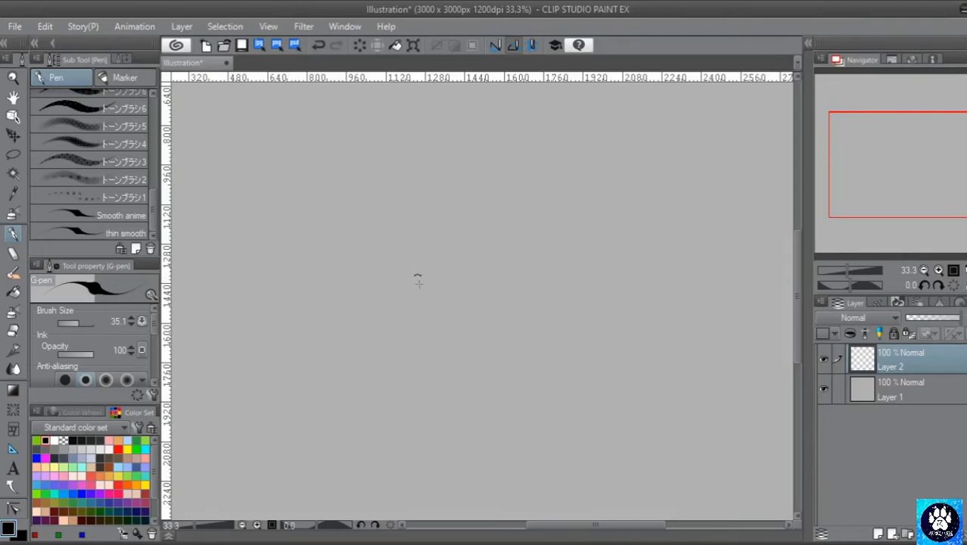
Sketch a construction circle about 730 px wide near the canvas centre and a diagonal guideline across it
{"action": "mouse_move", "coordinate": [453, 189]}
{"action": "left_mouse_down"}
{"action": "mouse_move", "coordinate": [378, 190]}
{"action": "mouse_move", "coordinate": [526, 310]}
{"action": "mouse_move", "coordinate": [381, 184]}
{"action": "mouse_move", "coordinate": [371, 328]}
{"action": "left_mouse_up"}
{"action": "mouse_move", "coordinate": [436, 366]}
{"action": "left_mouse_down"}
{"action": "mouse_move", "coordinate": [505, 186]}
{"action": "mouse_move", "coordinate": [349, 274]}
{"action": "mouse_move", "coordinate": [372, 330]}
{"action": "left_mouse_up"}
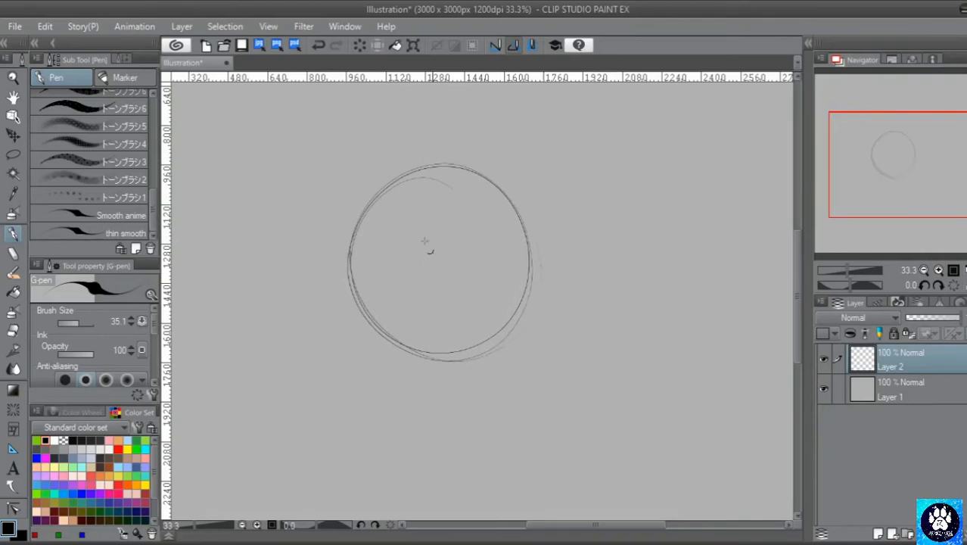
{"action": "left_click_drag", "start_coordinate": [395, 184], "coordinate": [523, 370]}
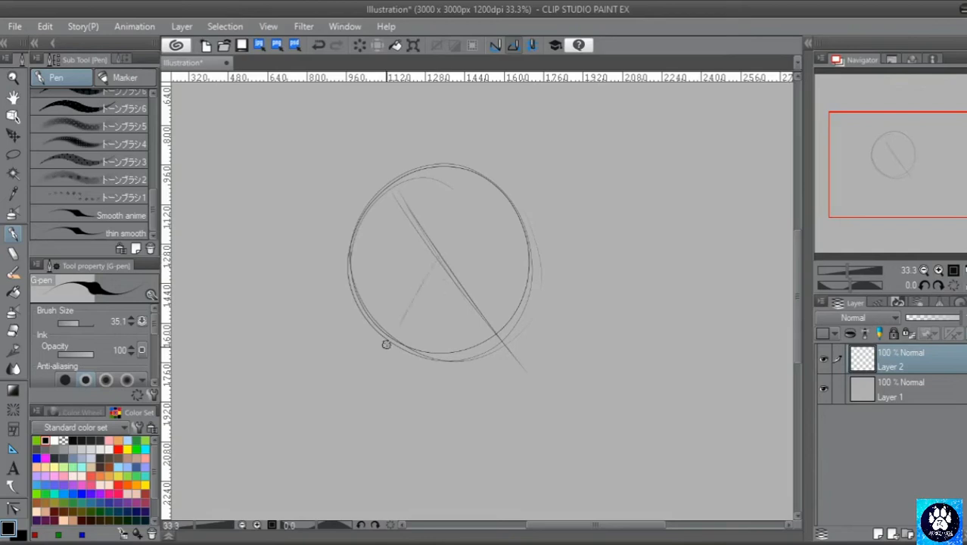
Sketch the paw pad's angular guidelines from the diagonal's midpoint, with pointed corners extending below and to the right of the circle
{"action": "mouse_move", "coordinate": [437, 257]}
{"action": "left_mouse_down"}
{"action": "mouse_move", "coordinate": [391, 338]}
{"action": "mouse_move", "coordinate": [530, 258]}
{"action": "mouse_move", "coordinate": [407, 311]}
{"action": "mouse_move", "coordinate": [445, 401]}
{"action": "left_mouse_up"}
{"action": "left_click_drag", "start_coordinate": [396, 337], "coordinate": [449, 402]}
{"action": "mouse_move", "coordinate": [485, 345]}
{"action": "left_mouse_down"}
{"action": "mouse_move", "coordinate": [451, 403]}
{"action": "mouse_move", "coordinate": [496, 344]}
{"action": "mouse_move", "coordinate": [568, 344]}
{"action": "left_mouse_up"}
{"action": "mouse_move", "coordinate": [538, 259]}
{"action": "left_mouse_down"}
{"action": "mouse_move", "coordinate": [584, 339]}
{"action": "mouse_move", "coordinate": [488, 345]}
{"action": "mouse_move", "coordinate": [457, 401]}
{"action": "left_mouse_up"}
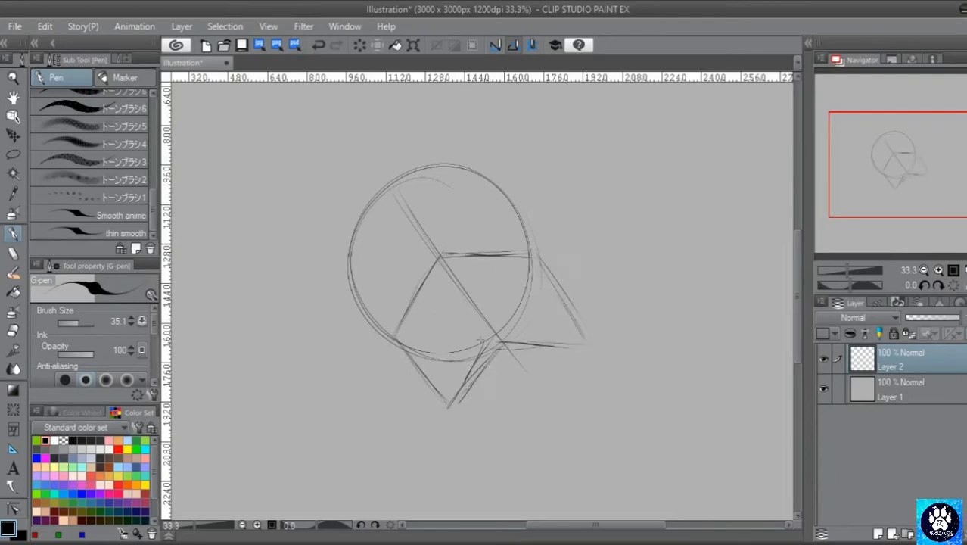
Add two slanted toe divider lines inside the circle, one on each side of the diagonal guideline
{"action": "left_click_drag", "start_coordinate": [359, 234], "coordinate": [417, 298]}
{"action": "left_click_drag", "start_coordinate": [479, 237], "coordinate": [465, 200]}
{"action": "left_click_drag", "start_coordinate": [460, 173], "coordinate": [479, 240]}
{"action": "left_click_drag", "start_coordinate": [464, 189], "coordinate": [481, 242]}
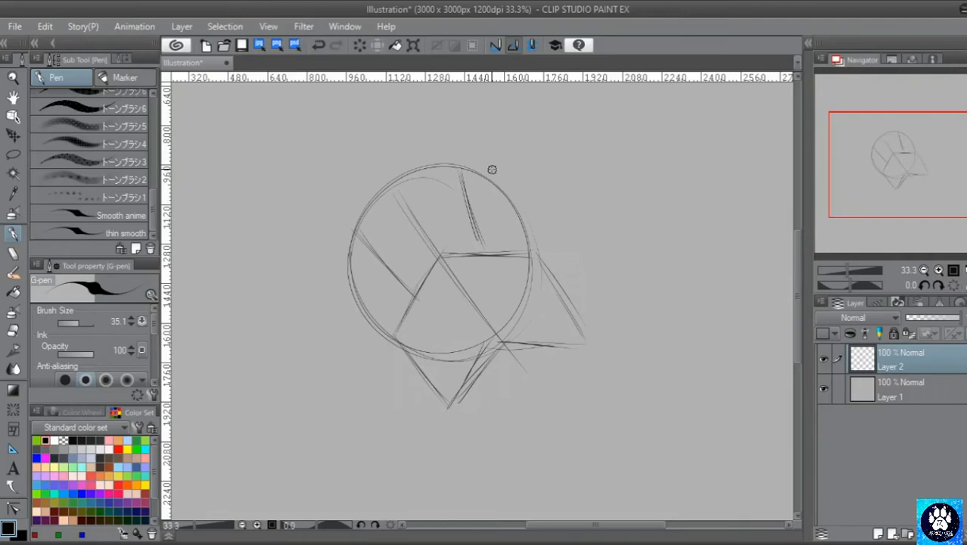
Clean up the stray strokes along the right side of the circle with the eraser and return to the G-pen
{"action": "mouse_move", "coordinate": [544, 259]}
{"action": "left_mouse_down"}
{"action": "mouse_move", "coordinate": [549, 218]}
{"action": "mouse_move", "coordinate": [605, 292]}
{"action": "mouse_move", "coordinate": [580, 344]}
{"action": "mouse_move", "coordinate": [596, 432]}
{"action": "mouse_move", "coordinate": [536, 256]}
{"action": "mouse_move", "coordinate": [551, 228]}
{"action": "mouse_move", "coordinate": [542, 241]}
{"action": "mouse_move", "coordinate": [611, 299]}
{"action": "mouse_move", "coordinate": [583, 355]}
{"action": "left_mouse_up"}
{"action": "left_click", "coordinate": [15, 329]}
{"action": "mouse_move", "coordinate": [529, 242]}
{"action": "left_mouse_down"}
{"action": "mouse_move", "coordinate": [585, 230]}
{"action": "mouse_move", "coordinate": [602, 356]}
{"action": "left_mouse_up"}
{"action": "left_click", "coordinate": [13, 234]}
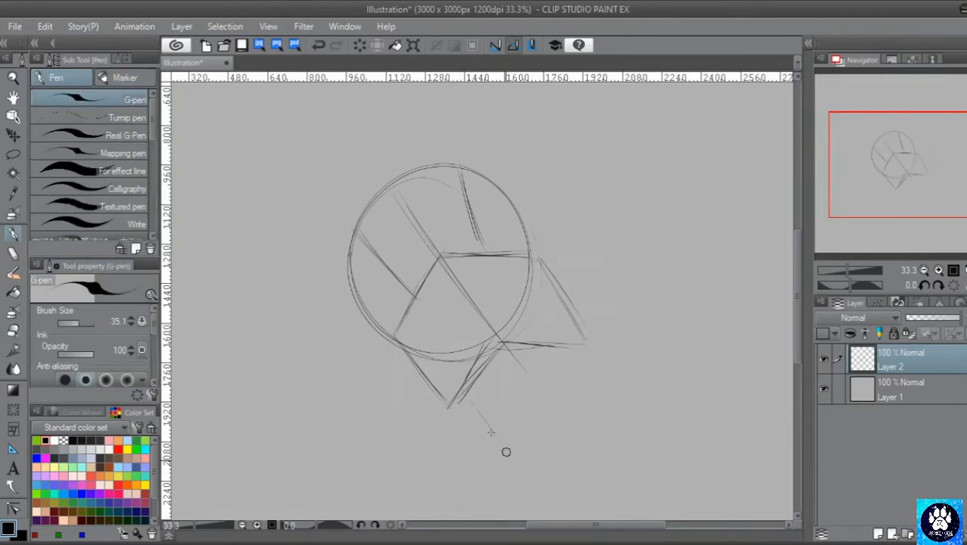
Sketch two leg lines running diagonally down from the pad corners and join them to the circle with side contours
{"action": "left_click_drag", "start_coordinate": [460, 392], "coordinate": [522, 473]}
{"action": "left_click_drag", "start_coordinate": [539, 265], "coordinate": [595, 393]}
{"action": "left_click_drag", "start_coordinate": [567, 333], "coordinate": [611, 409]}
{"action": "left_click_drag", "start_coordinate": [363, 306], "coordinate": [454, 406]}
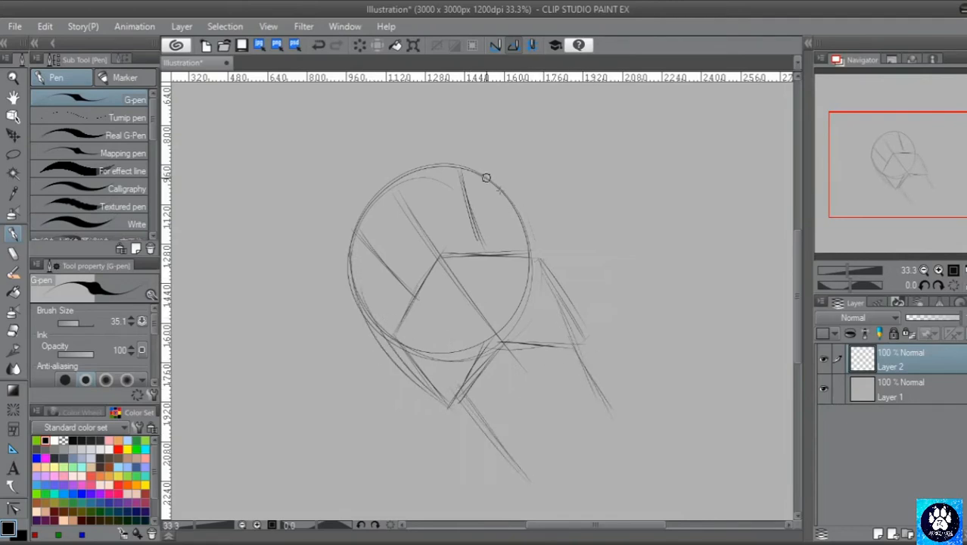
{"action": "left_click_drag", "start_coordinate": [486, 177], "coordinate": [580, 371]}
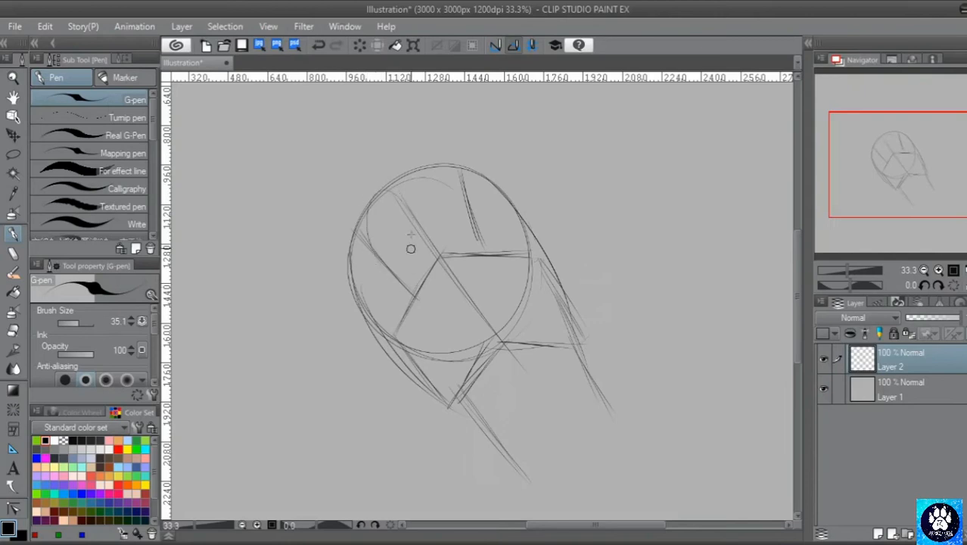
Sketch rounded outlines for the four toes along the upper and left part of the circle
{"action": "left_click_drag", "start_coordinate": [396, 193], "coordinate": [416, 294]}
{"action": "mouse_move", "coordinate": [364, 242]}
{"action": "left_mouse_down"}
{"action": "mouse_move", "coordinate": [372, 330]}
{"action": "mouse_move", "coordinate": [399, 342]}
{"action": "left_mouse_up"}
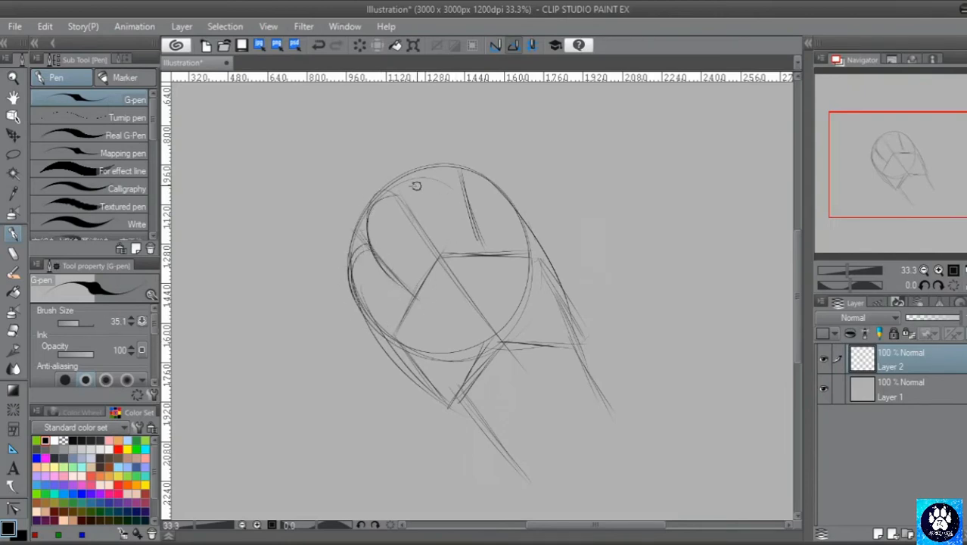
{"action": "left_click_drag", "start_coordinate": [403, 186], "coordinate": [459, 165]}
{"action": "mouse_move", "coordinate": [467, 203]}
{"action": "left_mouse_down"}
{"action": "mouse_move", "coordinate": [404, 182]}
{"action": "mouse_move", "coordinate": [412, 206]}
{"action": "left_mouse_up"}
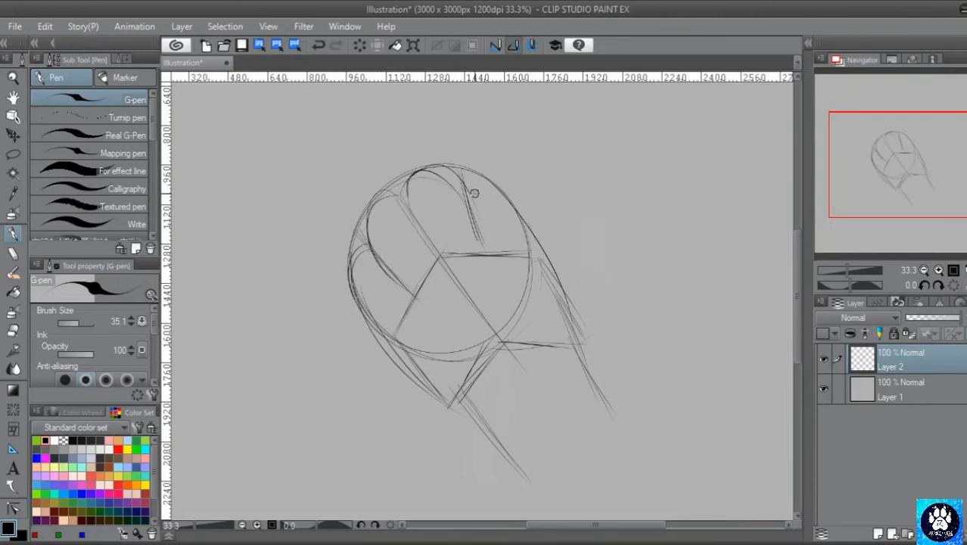
{"action": "mouse_move", "coordinate": [464, 183]}
{"action": "left_mouse_down"}
{"action": "mouse_move", "coordinate": [514, 208]}
{"action": "mouse_move", "coordinate": [534, 254]}
{"action": "left_mouse_up"}
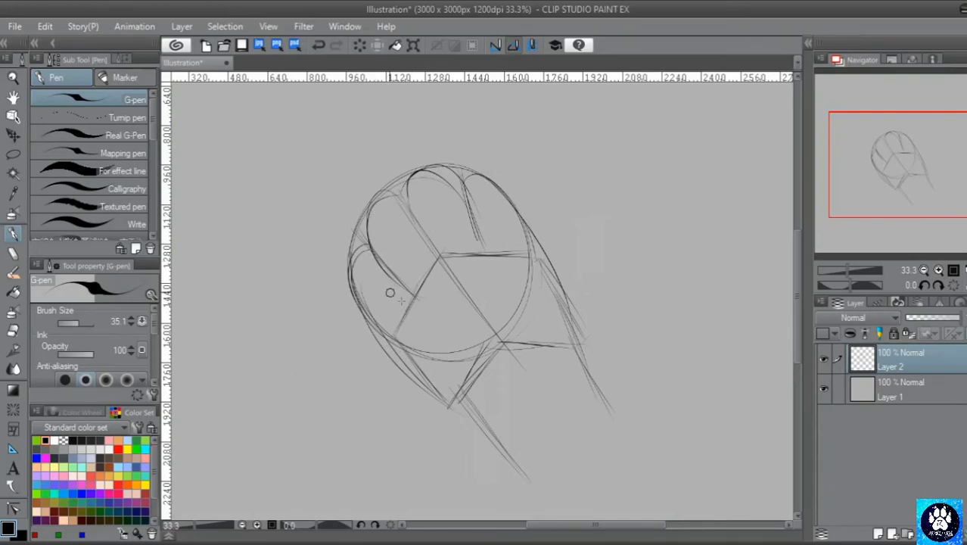
Refine the rounded outlines of the four toes with darker, curved strokes down to the edge of the main pad
{"action": "mouse_move", "coordinate": [409, 180]}
{"action": "left_mouse_down"}
{"action": "mouse_move", "coordinate": [433, 254]}
{"action": "mouse_move", "coordinate": [413, 241]}
{"action": "mouse_move", "coordinate": [450, 252]}
{"action": "mouse_move", "coordinate": [426, 173]}
{"action": "mouse_move", "coordinate": [406, 200]}
{"action": "left_mouse_up"}
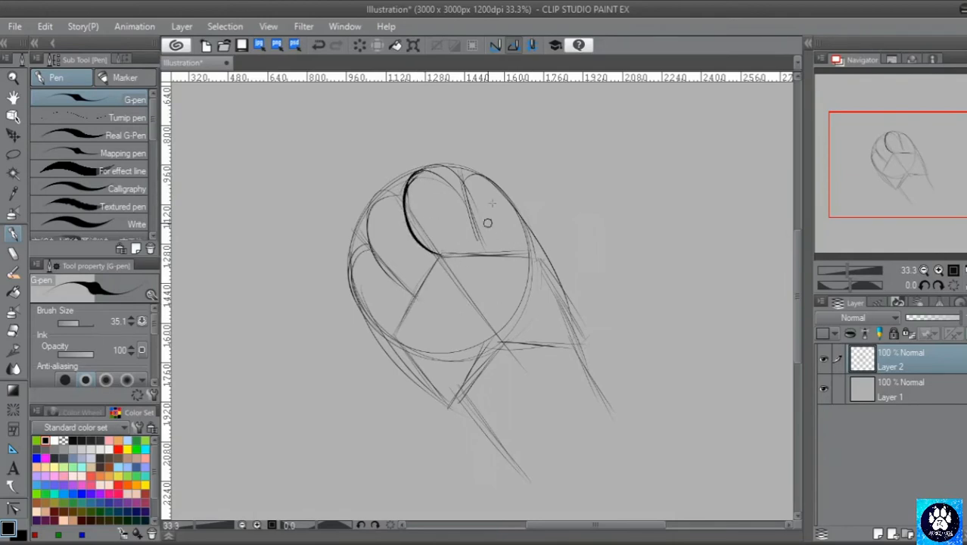
{"action": "left_click_drag", "start_coordinate": [365, 236], "coordinate": [412, 286]}
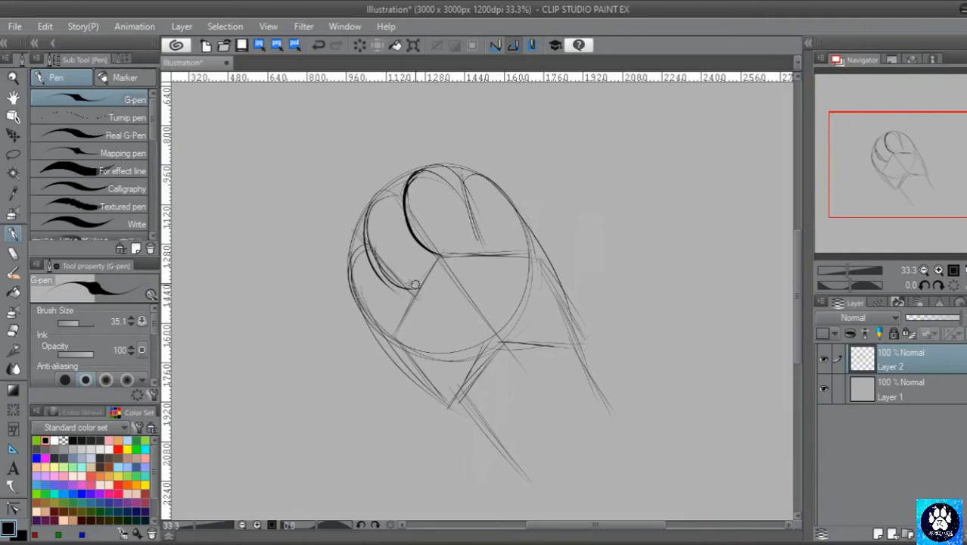
{"action": "left_click_drag", "start_coordinate": [366, 242], "coordinate": [386, 326]}
{"action": "mouse_move", "coordinate": [360, 262]}
{"action": "left_mouse_down"}
{"action": "mouse_move", "coordinate": [356, 303]}
{"action": "mouse_move", "coordinate": [403, 303]}
{"action": "left_mouse_up"}
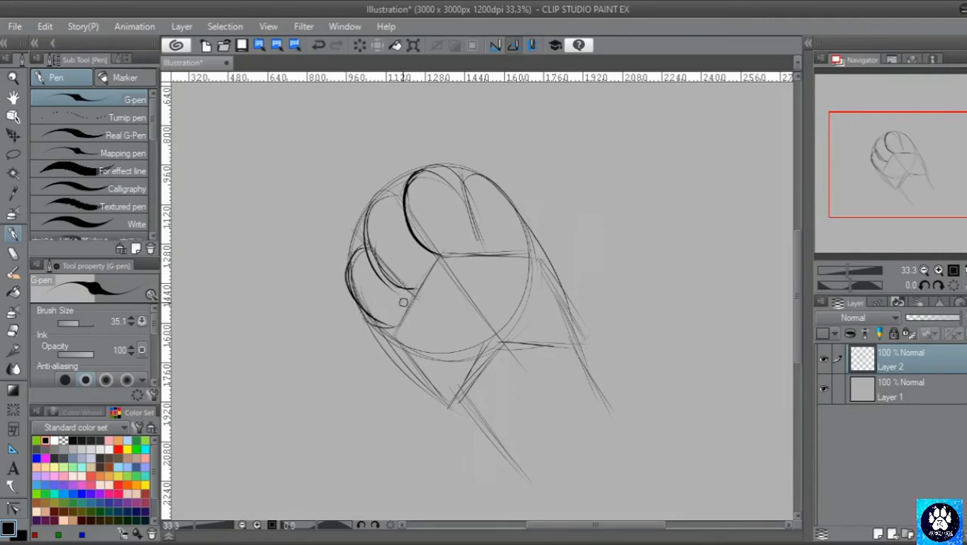
{"action": "mouse_move", "coordinate": [368, 228]}
{"action": "left_mouse_down"}
{"action": "mouse_move", "coordinate": [390, 197]}
{"action": "mouse_move", "coordinate": [370, 221]}
{"action": "left_mouse_up"}
{"action": "left_click_drag", "start_coordinate": [459, 198], "coordinate": [481, 248]}
{"action": "left_click_drag", "start_coordinate": [457, 207], "coordinate": [461, 214]}
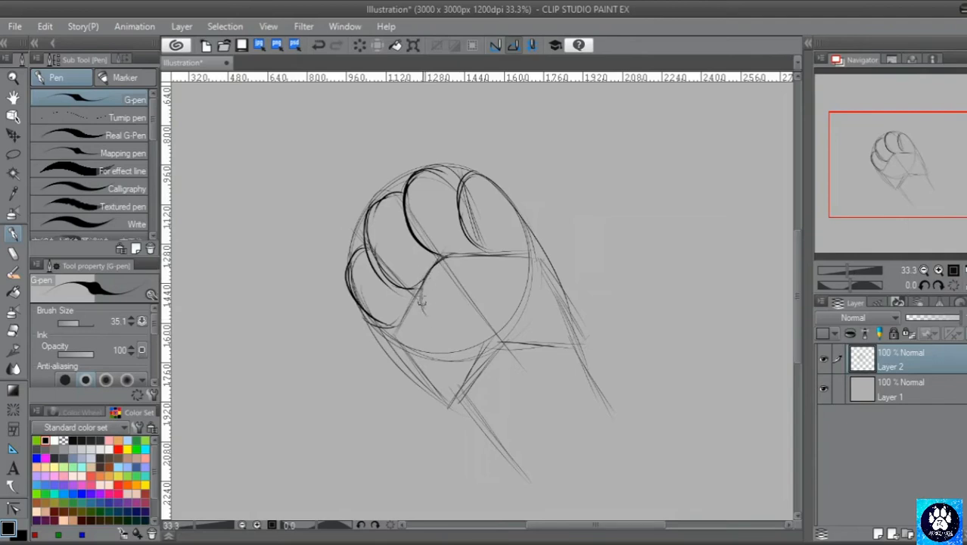
Outline the lobed main pad below the toes and draw darker leg contours down both sides of the paw
{"action": "mouse_move", "coordinate": [476, 265]}
{"action": "left_mouse_down"}
{"action": "mouse_move", "coordinate": [420, 280]}
{"action": "mouse_move", "coordinate": [499, 327]}
{"action": "mouse_move", "coordinate": [492, 258]}
{"action": "mouse_move", "coordinate": [425, 271]}
{"action": "mouse_move", "coordinate": [457, 342]}
{"action": "mouse_move", "coordinate": [489, 326]}
{"action": "mouse_move", "coordinate": [445, 331]}
{"action": "mouse_move", "coordinate": [419, 292]}
{"action": "mouse_move", "coordinate": [419, 375]}
{"action": "mouse_move", "coordinate": [440, 394]}
{"action": "mouse_move", "coordinate": [486, 394]}
{"action": "mouse_move", "coordinate": [507, 357]}
{"action": "left_mouse_up"}
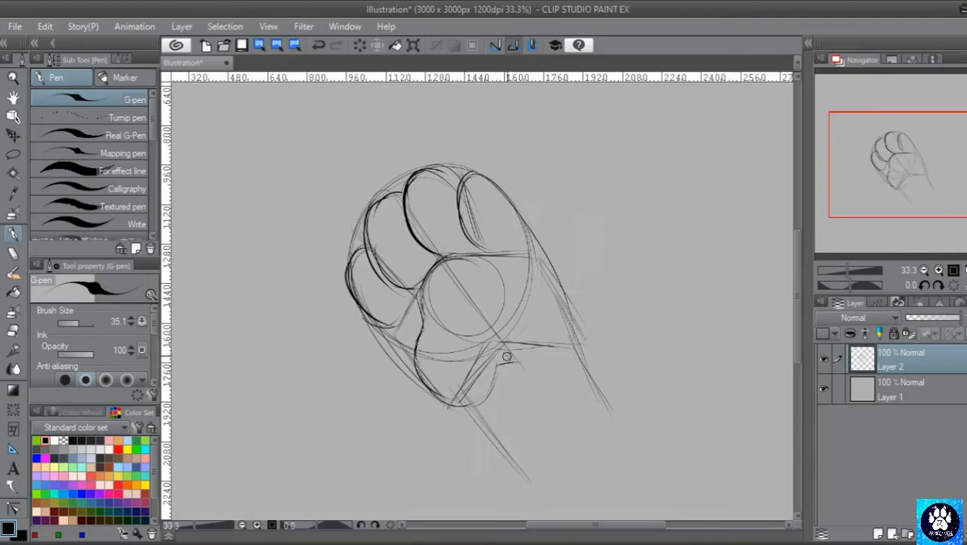
{"action": "left_click_drag", "start_coordinate": [518, 268], "coordinate": [523, 355]}
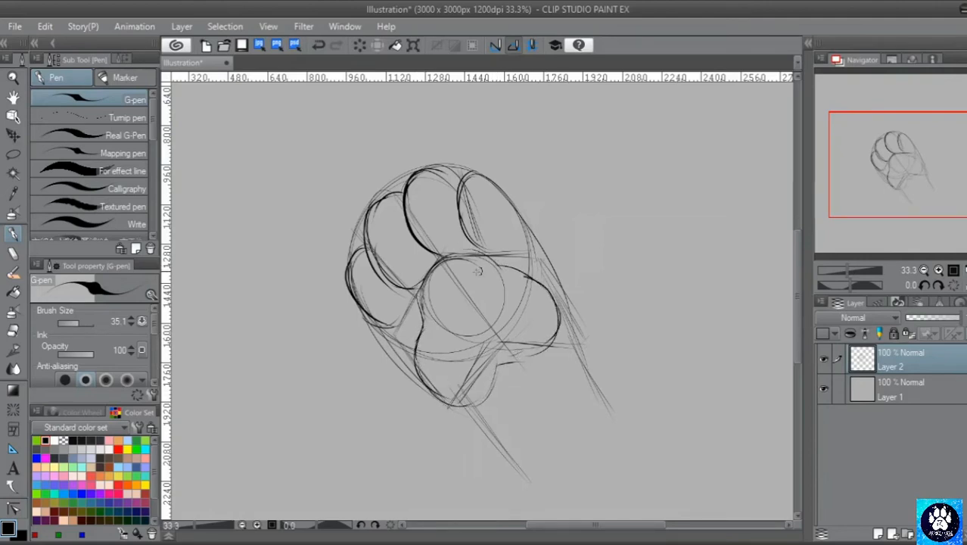
{"action": "mouse_move", "coordinate": [375, 321]}
{"action": "left_mouse_down"}
{"action": "mouse_move", "coordinate": [401, 328]}
{"action": "mouse_move", "coordinate": [386, 360]}
{"action": "mouse_move", "coordinate": [415, 347]}
{"action": "mouse_move", "coordinate": [499, 455]}
{"action": "left_mouse_up"}
{"action": "left_click_drag", "start_coordinate": [454, 411], "coordinate": [485, 451]}
{"action": "left_click_drag", "start_coordinate": [412, 374], "coordinate": [481, 453]}
{"action": "left_click_drag", "start_coordinate": [438, 400], "coordinate": [494, 481]}
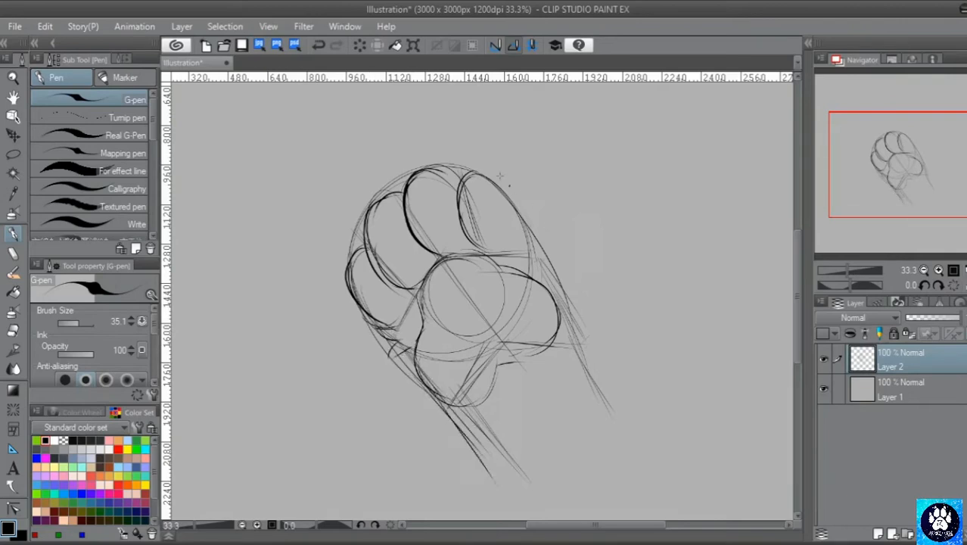
{"action": "mouse_move", "coordinate": [482, 171]}
{"action": "left_mouse_down"}
{"action": "mouse_move", "coordinate": [522, 195]}
{"action": "mouse_move", "coordinate": [582, 335]}
{"action": "mouse_move", "coordinate": [616, 380]}
{"action": "left_mouse_up"}
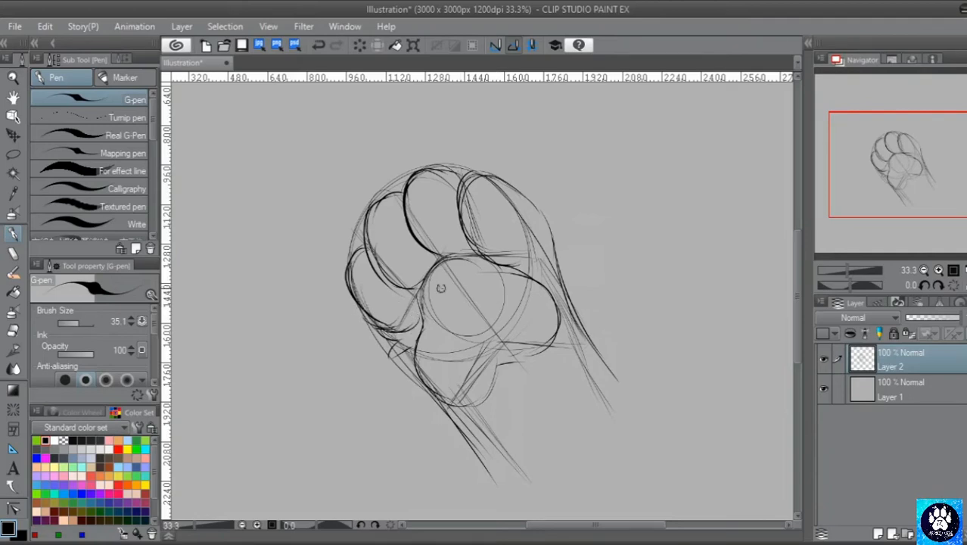
Reinforce the main pad outline and sketch inner toe pad curves inside the toes
{"action": "mouse_move", "coordinate": [432, 265]}
{"action": "left_mouse_down"}
{"action": "mouse_move", "coordinate": [428, 323]}
{"action": "mouse_move", "coordinate": [478, 401]}
{"action": "mouse_move", "coordinate": [492, 355]}
{"action": "mouse_move", "coordinate": [530, 354]}
{"action": "mouse_move", "coordinate": [579, 320]}
{"action": "left_mouse_up"}
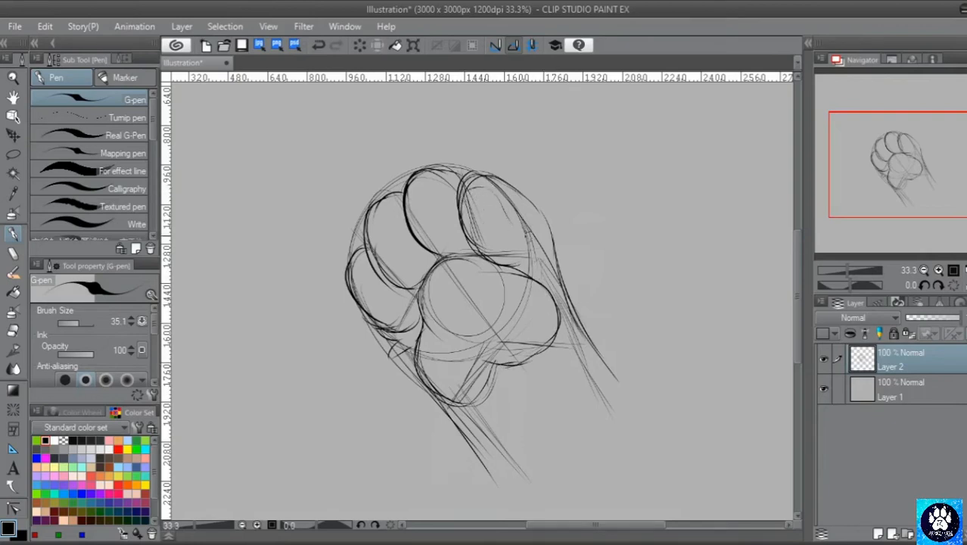
{"action": "left_click_drag", "start_coordinate": [442, 195], "coordinate": [456, 221]}
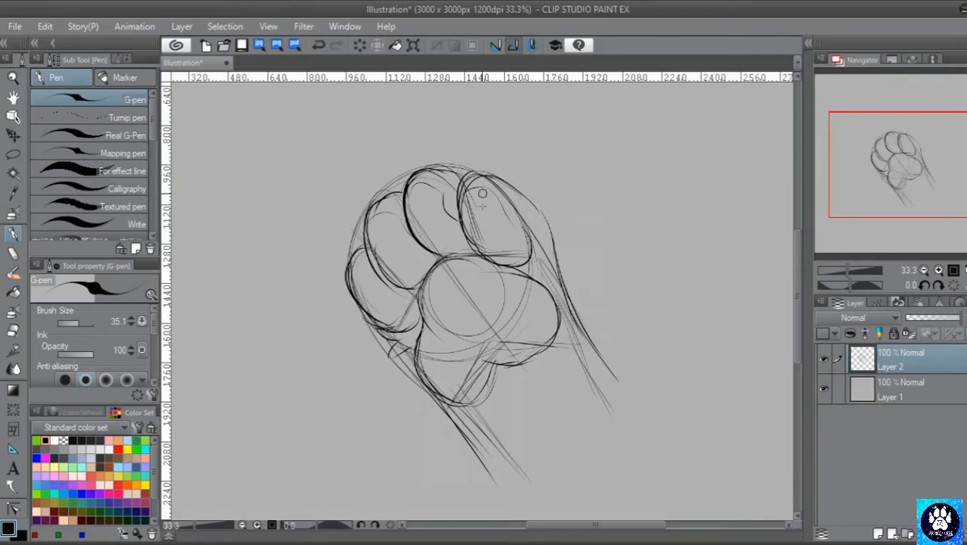
{"action": "mouse_move", "coordinate": [387, 323]}
{"action": "left_mouse_down"}
{"action": "mouse_move", "coordinate": [385, 350]}
{"action": "mouse_move", "coordinate": [408, 345]}
{"action": "mouse_move", "coordinate": [419, 320]}
{"action": "mouse_move", "coordinate": [392, 325]}
{"action": "left_mouse_up"}
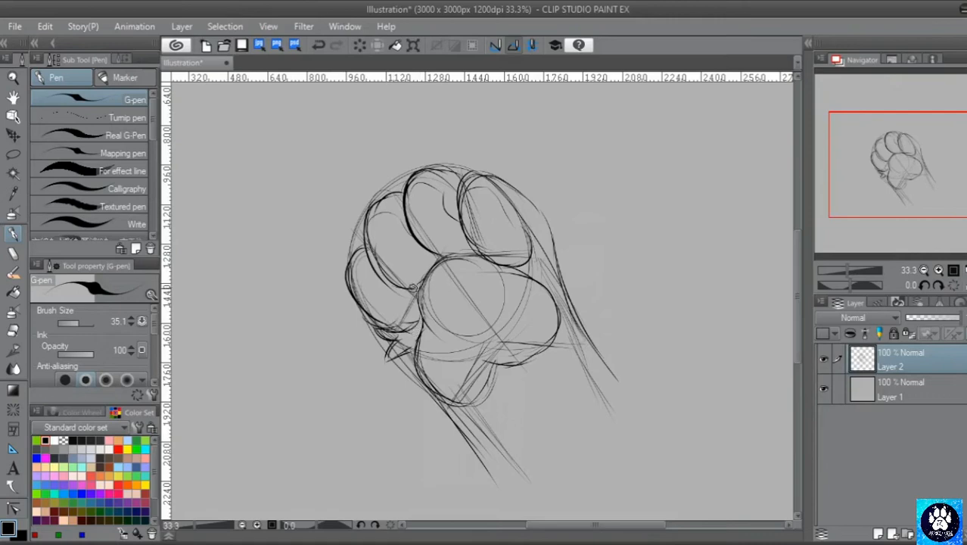
{"action": "left_click_drag", "start_coordinate": [422, 280], "coordinate": [389, 272]}
{"action": "mouse_move", "coordinate": [460, 241]}
{"action": "left_mouse_down"}
{"action": "mouse_move", "coordinate": [481, 270]}
{"action": "mouse_move", "coordinate": [534, 280]}
{"action": "left_mouse_up"}
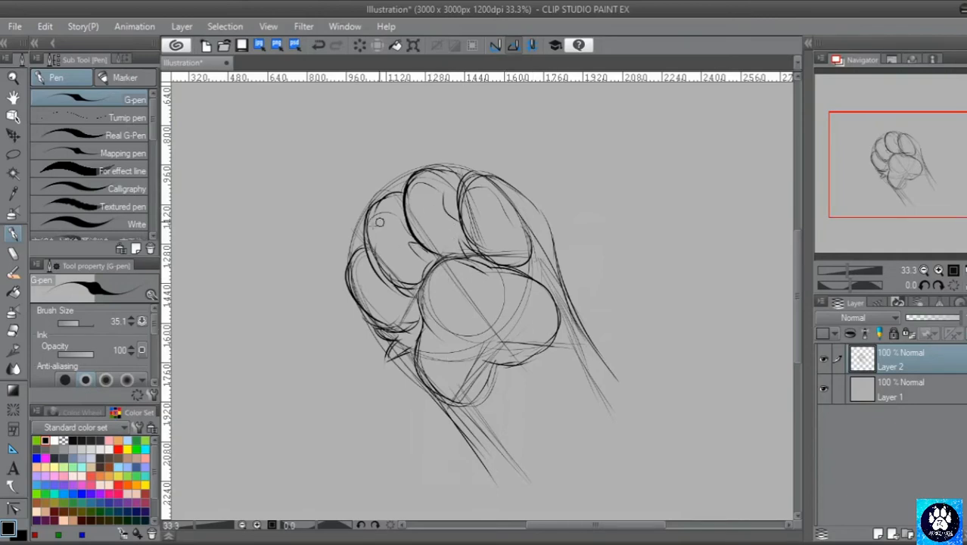
Sketch small pointed claws on the tips of the three leftmost toes
{"action": "left_click_drag", "start_coordinate": [363, 239], "coordinate": [366, 247]}
{"action": "mouse_move", "coordinate": [375, 204]}
{"action": "left_mouse_down"}
{"action": "mouse_move", "coordinate": [394, 191]}
{"action": "mouse_move", "coordinate": [412, 146]}
{"action": "mouse_move", "coordinate": [446, 167]}
{"action": "left_mouse_up"}
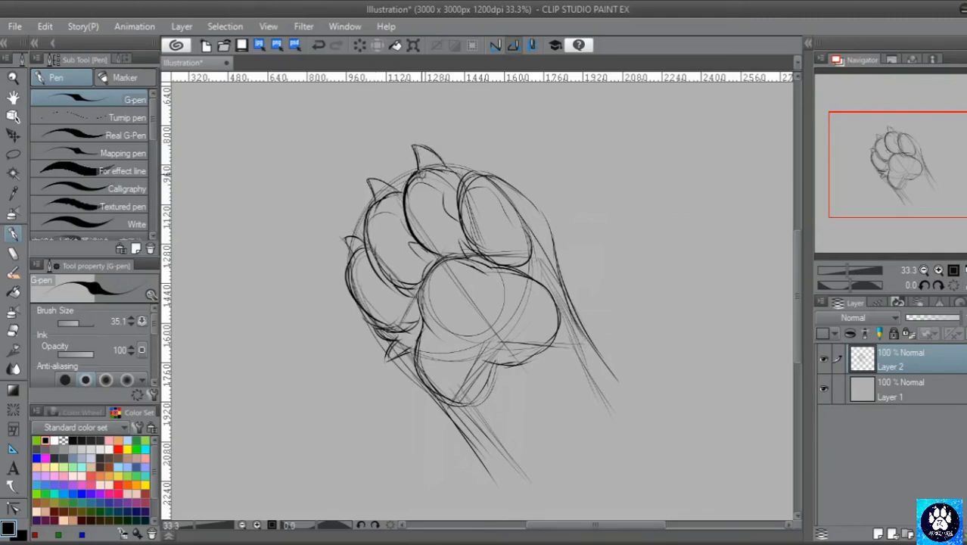
Draw a separate example claw above the paw as a triangle with a curved outer edge
{"action": "mouse_move", "coordinate": [519, 157]}
{"action": "left_mouse_down"}
{"action": "mouse_move", "coordinate": [507, 111]}
{"action": "mouse_move", "coordinate": [525, 162]}
{"action": "left_mouse_up"}
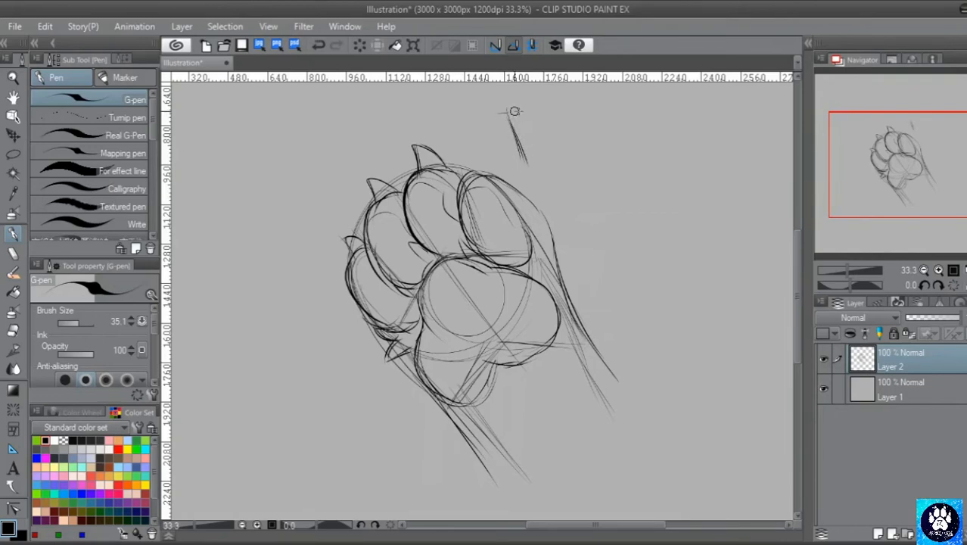
{"action": "left_click_drag", "start_coordinate": [509, 111], "coordinate": [565, 142]}
{"action": "left_click_drag", "start_coordinate": [507, 111], "coordinate": [565, 141]}
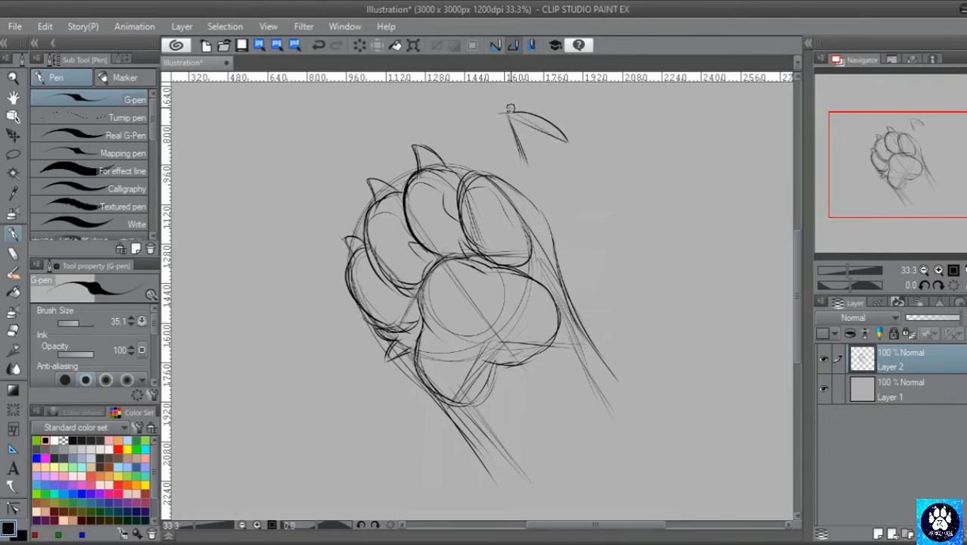
{"action": "mouse_move", "coordinate": [507, 112]}
{"action": "left_mouse_down"}
{"action": "mouse_move", "coordinate": [534, 113]}
{"action": "mouse_move", "coordinate": [566, 142]}
{"action": "mouse_move", "coordinate": [513, 114]}
{"action": "mouse_move", "coordinate": [528, 167]}
{"action": "left_mouse_up"}
{"action": "left_click_drag", "start_coordinate": [577, 145], "coordinate": [497, 167]}
{"action": "left_click_drag", "start_coordinate": [579, 144], "coordinate": [529, 161]}
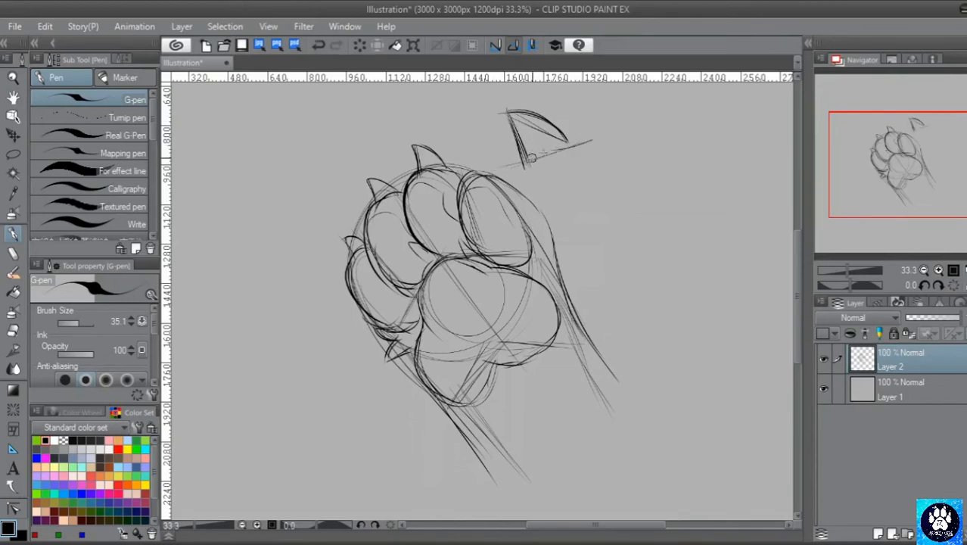
{"action": "left_click_drag", "start_coordinate": [559, 132], "coordinate": [570, 146]}
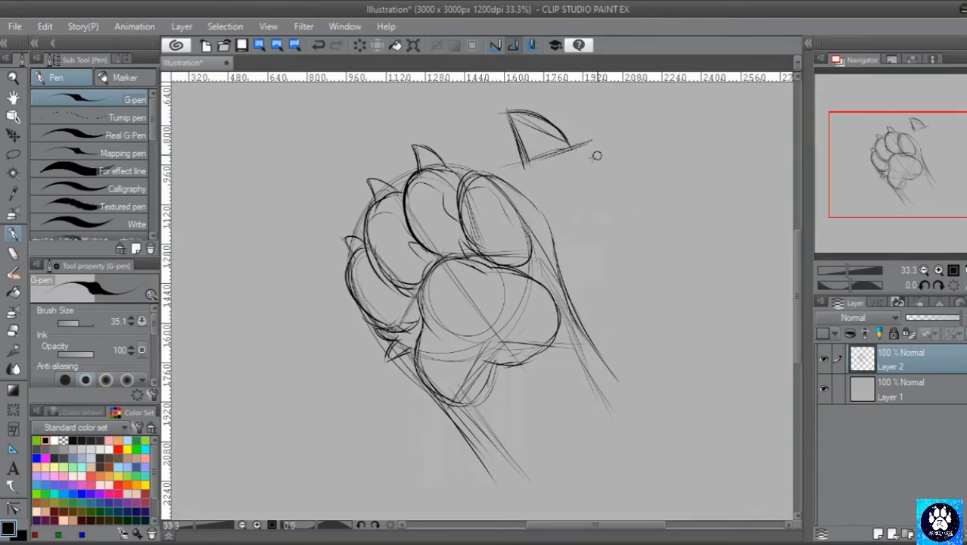
Erase the example claw above the paw with the Hard eraser and return to the G-pen
{"action": "left_click", "coordinate": [13, 331]}
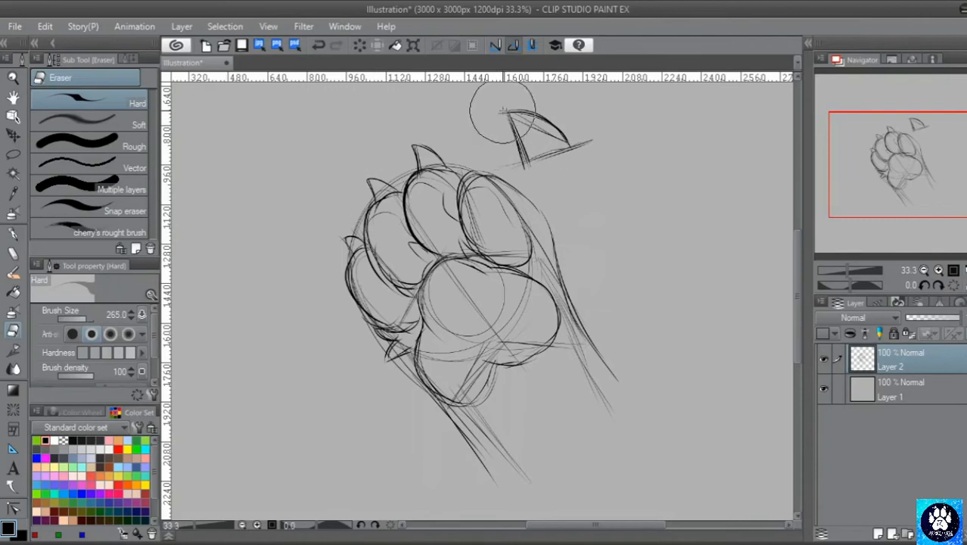
{"action": "mouse_move", "coordinate": [522, 109]}
{"action": "left_mouse_down"}
{"action": "mouse_move", "coordinate": [542, 187]}
{"action": "mouse_move", "coordinate": [502, 149]}
{"action": "mouse_move", "coordinate": [523, 138]}
{"action": "mouse_move", "coordinate": [586, 166]}
{"action": "mouse_move", "coordinate": [511, 101]}
{"action": "mouse_move", "coordinate": [557, 142]}
{"action": "left_mouse_up"}
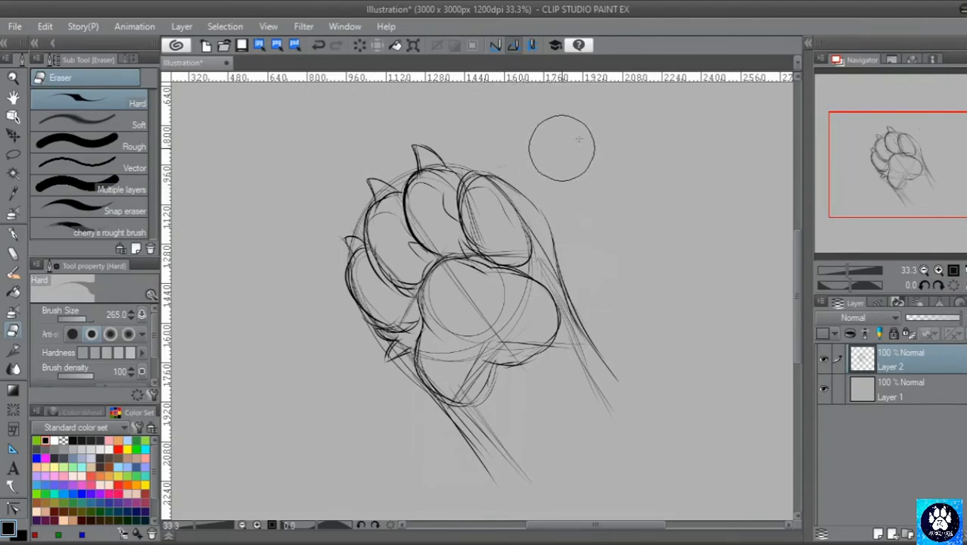
{"action": "left_click", "coordinate": [13, 235]}
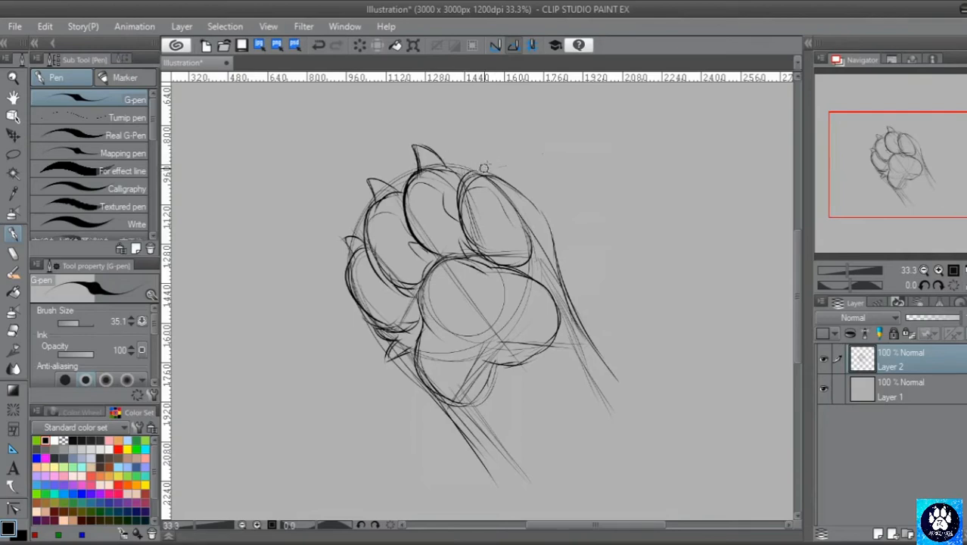
Sketch a curved claw on the rightmost toe and strengthen the claws on the two leftmost toes
{"action": "mouse_move", "coordinate": [469, 152]}
{"action": "left_mouse_down"}
{"action": "mouse_move", "coordinate": [470, 171]}
{"action": "mouse_move", "coordinate": [505, 187]}
{"action": "left_mouse_up"}
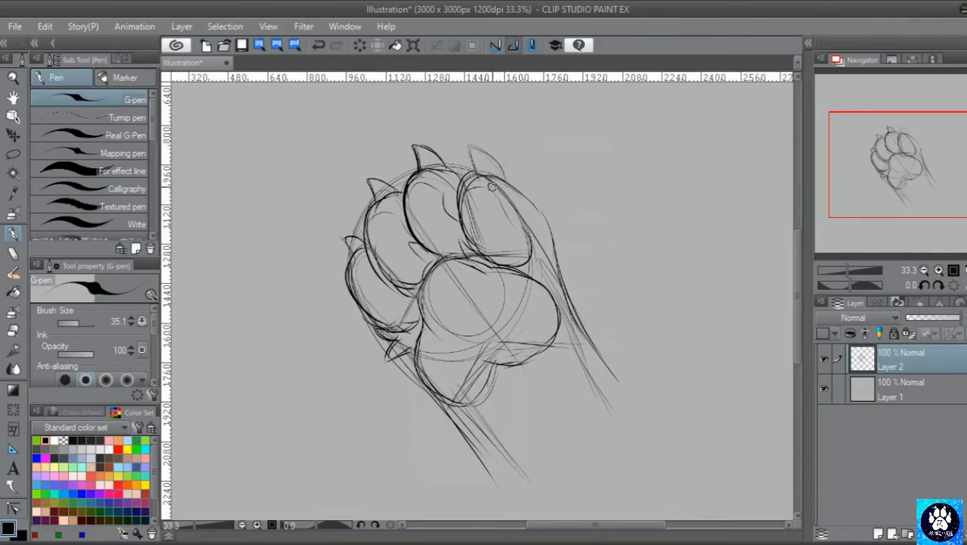
{"action": "mouse_move", "coordinate": [466, 148]}
{"action": "left_mouse_down"}
{"action": "mouse_move", "coordinate": [474, 173]}
{"action": "mouse_move", "coordinate": [467, 146]}
{"action": "mouse_move", "coordinate": [503, 172]}
{"action": "left_mouse_up"}
{"action": "mouse_move", "coordinate": [375, 201]}
{"action": "left_mouse_down"}
{"action": "mouse_move", "coordinate": [370, 184]}
{"action": "mouse_move", "coordinate": [394, 188]}
{"action": "left_mouse_up"}
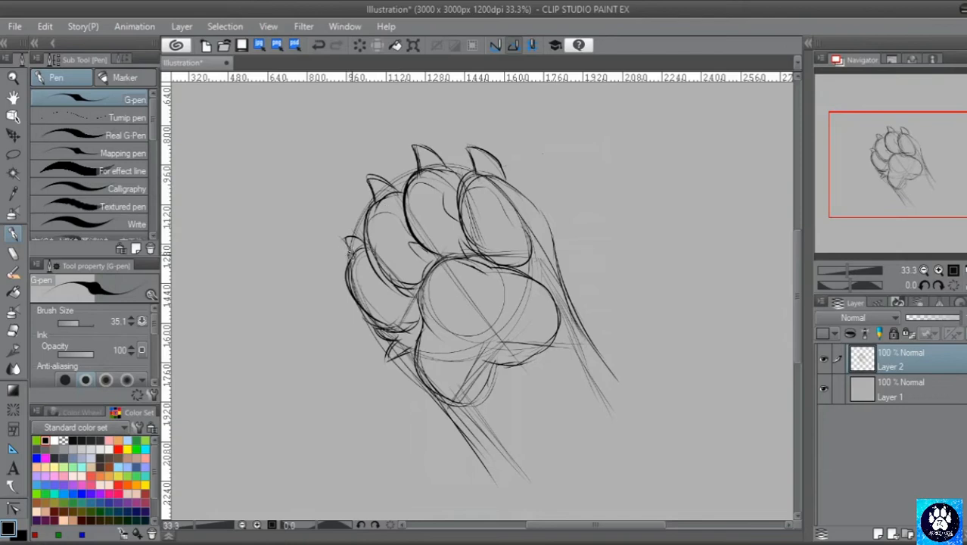
{"action": "left_click_drag", "start_coordinate": [348, 250], "coordinate": [364, 242]}
{"action": "left_click_drag", "start_coordinate": [486, 153], "coordinate": [504, 178]}
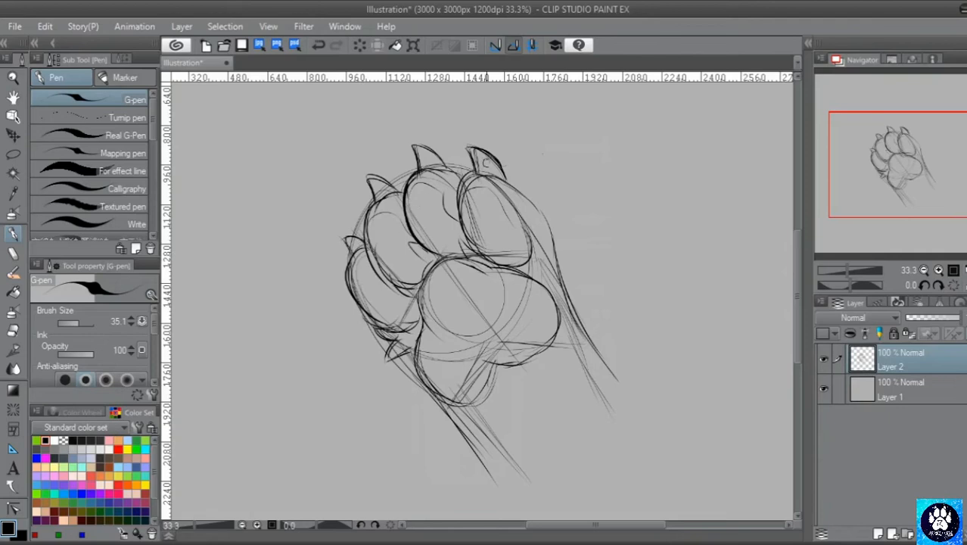
Lasso the rightmost claw, then copy and paste it onto a new layer
{"action": "left_click", "coordinate": [12, 154]}
{"action": "mouse_move", "coordinate": [451, 134]}
{"action": "left_mouse_down"}
{"action": "mouse_move", "coordinate": [509, 188]}
{"action": "mouse_move", "coordinate": [458, 178]}
{"action": "left_mouse_up"}
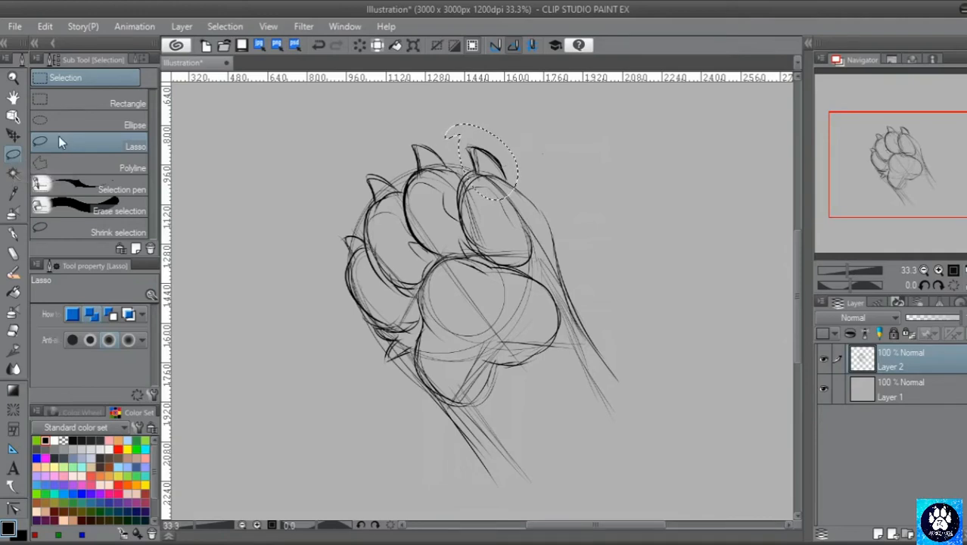
{"action": "left_click", "coordinate": [45, 27]}
{"action": "left_click", "coordinate": [86, 106]}
{"action": "left_click", "coordinate": [46, 26]}
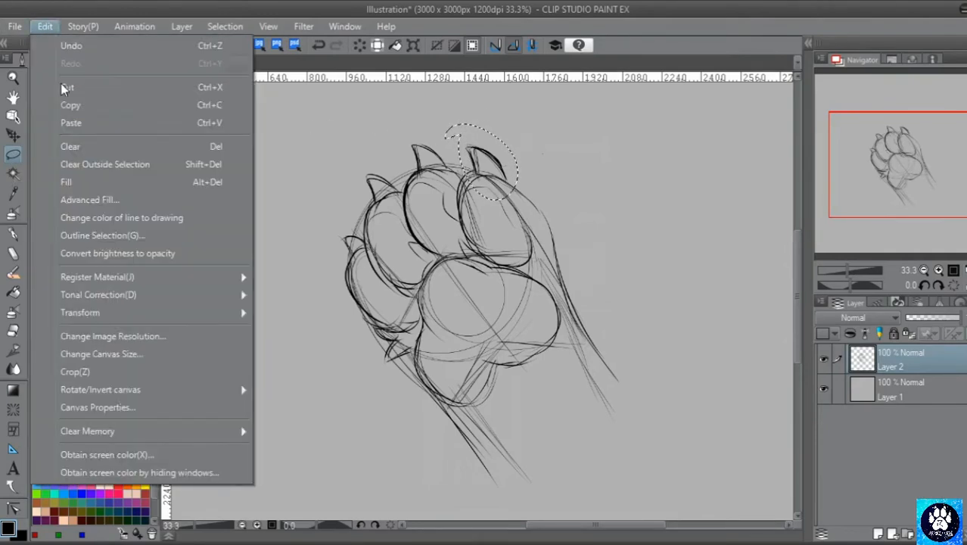
{"action": "left_click", "coordinate": [72, 123]}
Deselect the area and move the copied claw to the empty space beside the leftmost toe
{"action": "left_click", "coordinate": [13, 135]}
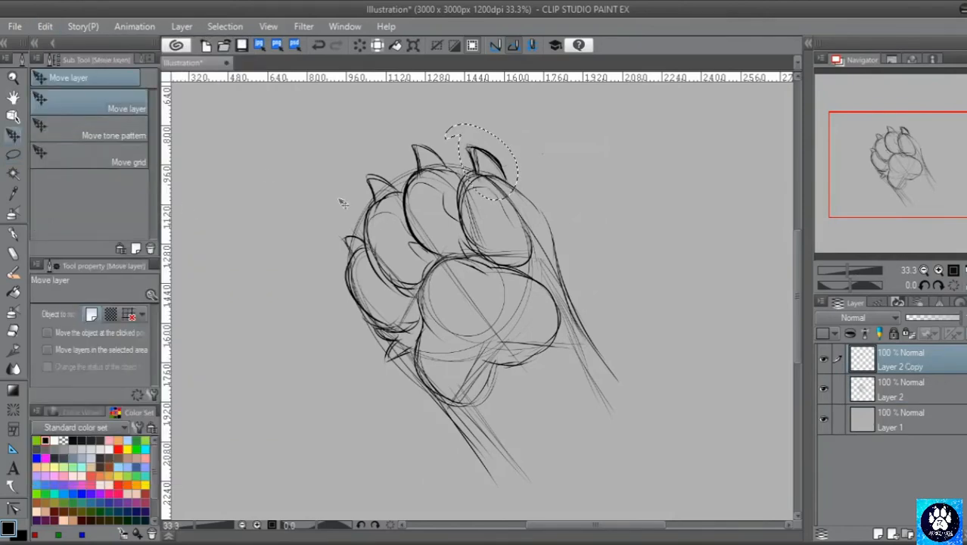
{"action": "left_click", "coordinate": [230, 26]}
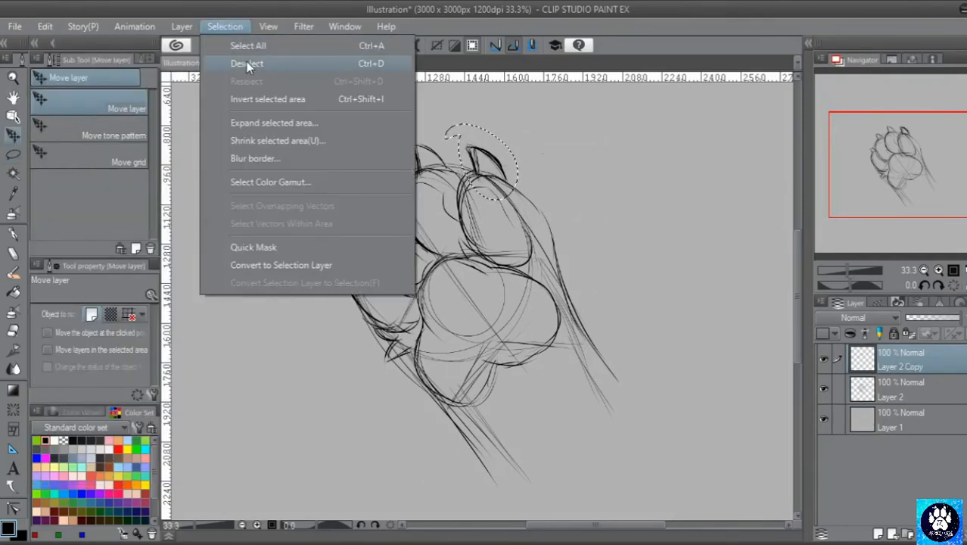
{"action": "left_click", "coordinate": [248, 62]}
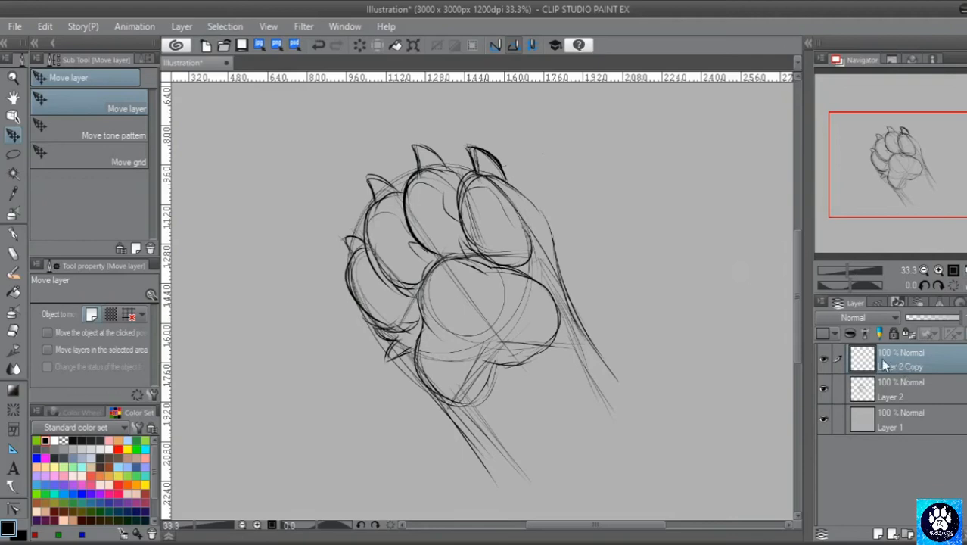
{"action": "left_click_drag", "start_coordinate": [493, 174], "coordinate": [327, 274]}
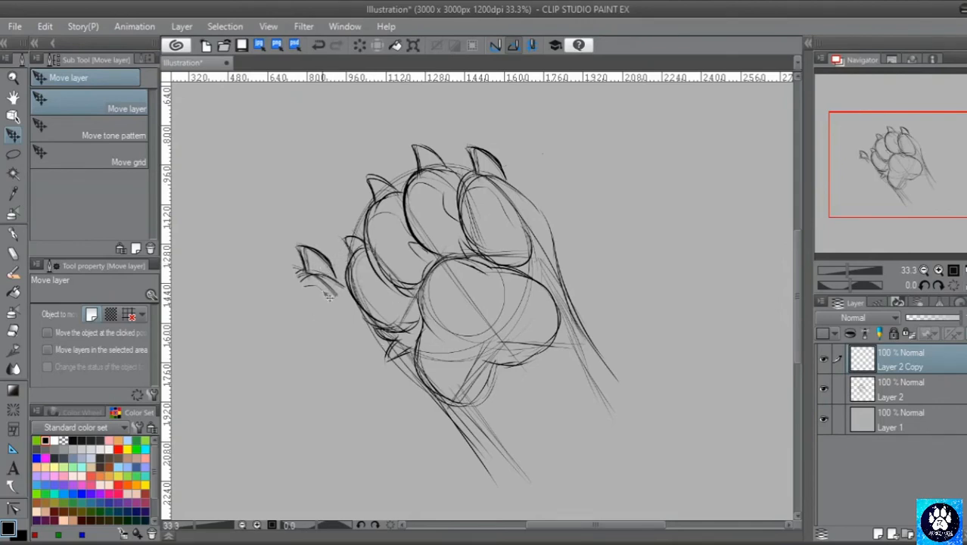
Rotate the copied claw counterclockwise and shift it slightly farther from the paw
{"action": "left_click", "coordinate": [47, 27]}
{"action": "mouse_move", "coordinate": [112, 315]}
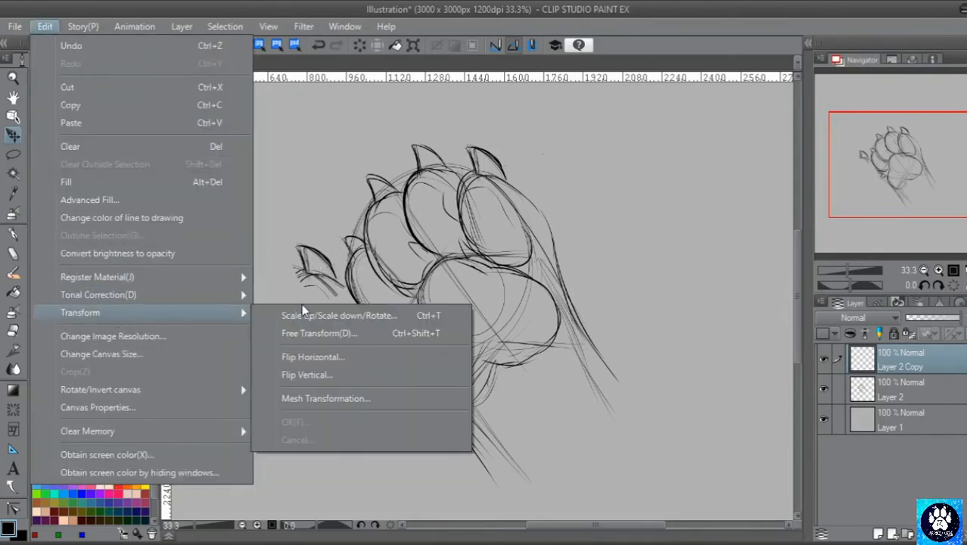
{"action": "left_click", "coordinate": [318, 314]}
{"action": "left_click_drag", "start_coordinate": [374, 250], "coordinate": [366, 218]}
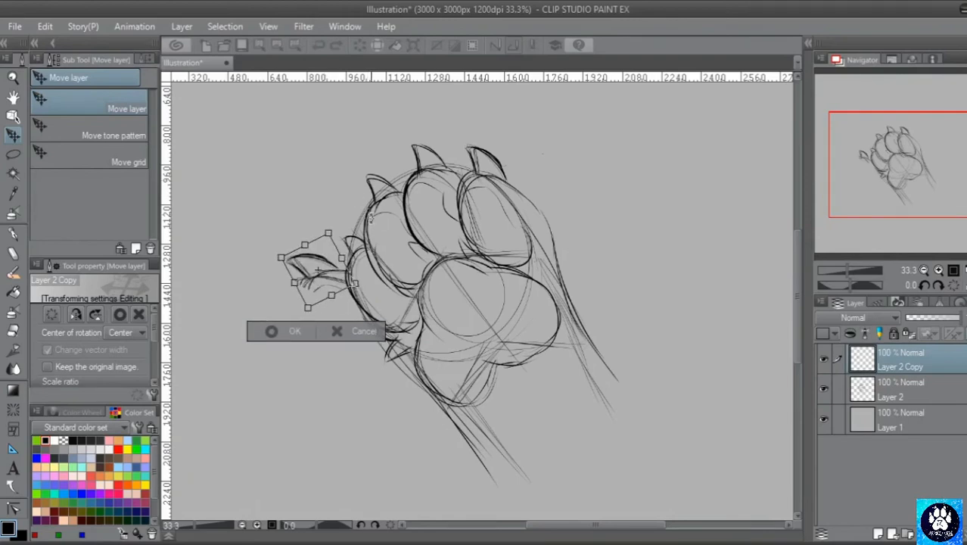
{"action": "left_click_drag", "start_coordinate": [342, 281], "coordinate": [312, 286]}
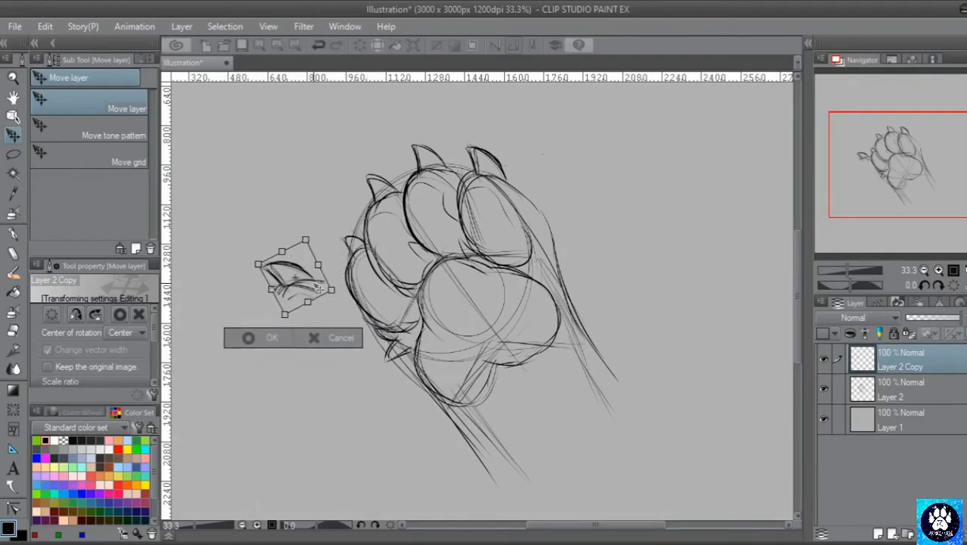
{"action": "left_click", "coordinate": [251, 339]}
Redraw the leftmost toe's claw with the G-pen on the copied layer, then hide that layer and make Layer 2 active
{"action": "left_click", "coordinate": [14, 235]}
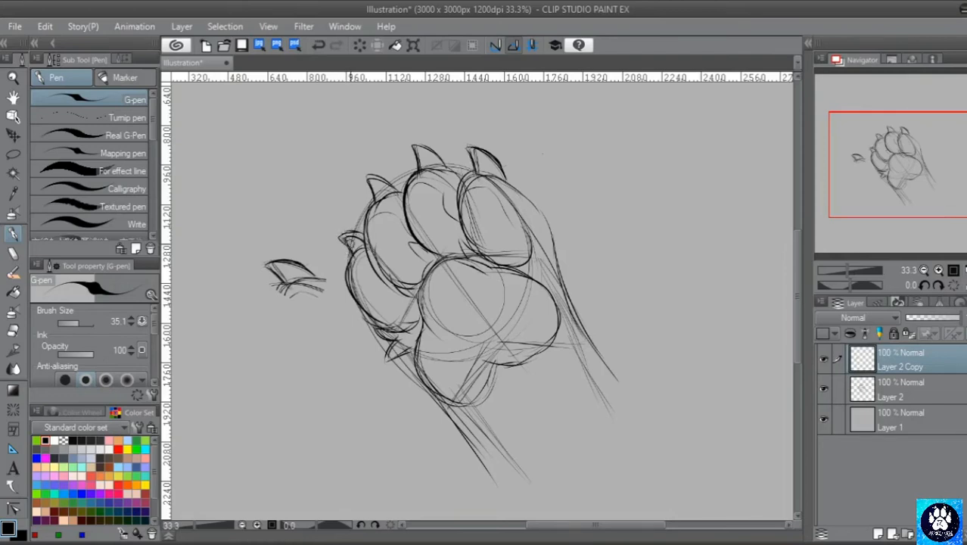
{"action": "left_click_drag", "start_coordinate": [340, 237], "coordinate": [365, 231]}
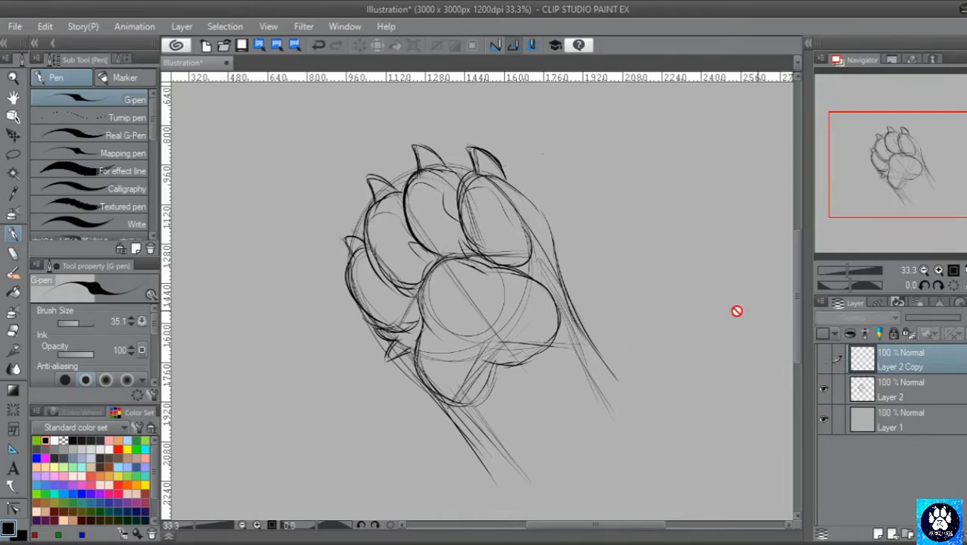
{"action": "left_click", "coordinate": [885, 395]}
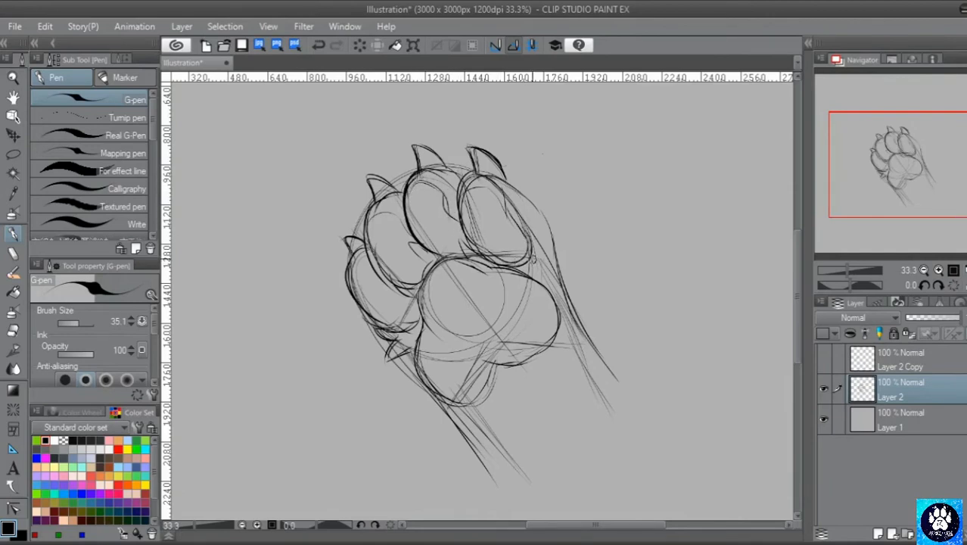
Add small fur strokes beside the lower end of the main pad and lower Layer 2's opacity to 25 %
{"action": "mouse_move", "coordinate": [516, 359]}
{"action": "left_mouse_down"}
{"action": "mouse_move", "coordinate": [489, 361]}
{"action": "mouse_move", "coordinate": [505, 397]}
{"action": "left_mouse_up"}
{"action": "left_click", "coordinate": [928, 319]}
{"action": "left_click_drag", "start_coordinate": [929, 327], "coordinate": [921, 324]}
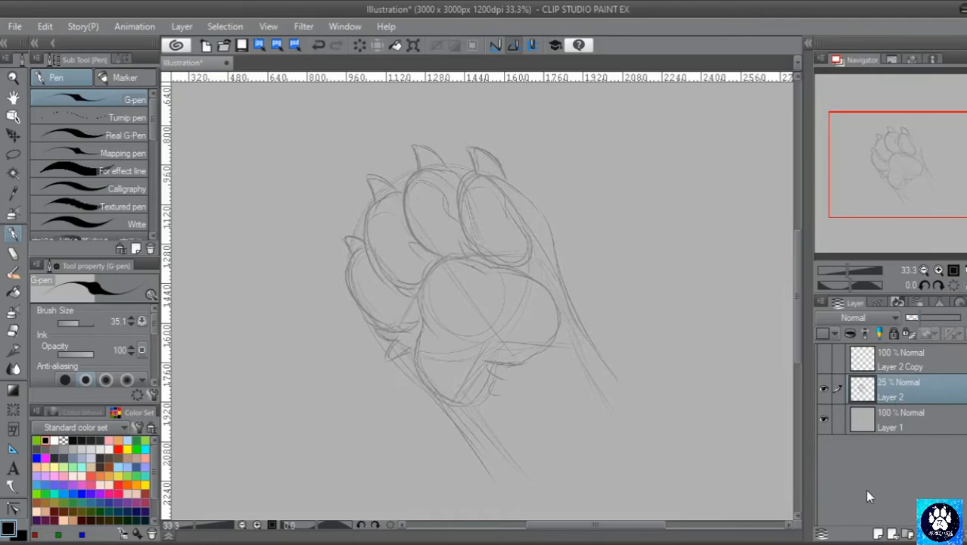
Create a new layer above the faded paw sketch for the line art
{"action": "left_click", "coordinate": [877, 534]}
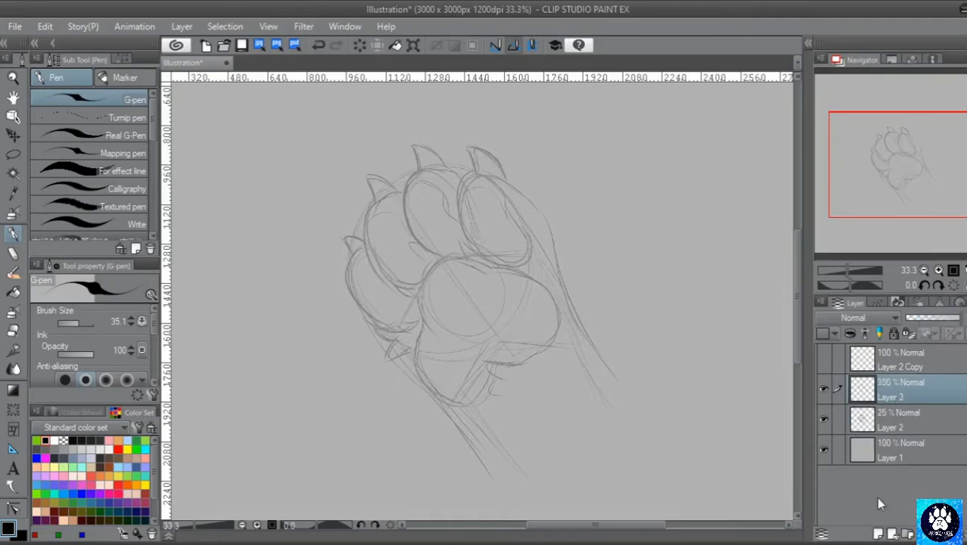
{"action": "left_click", "coordinate": [938, 269]}
{"action": "left_click", "coordinate": [939, 269]}
{"action": "mouse_move", "coordinate": [903, 152]}
{"action": "left_mouse_down"}
{"action": "mouse_move", "coordinate": [899, 138]}
{"action": "mouse_move", "coordinate": [894, 150]}
{"action": "left_mouse_up"}
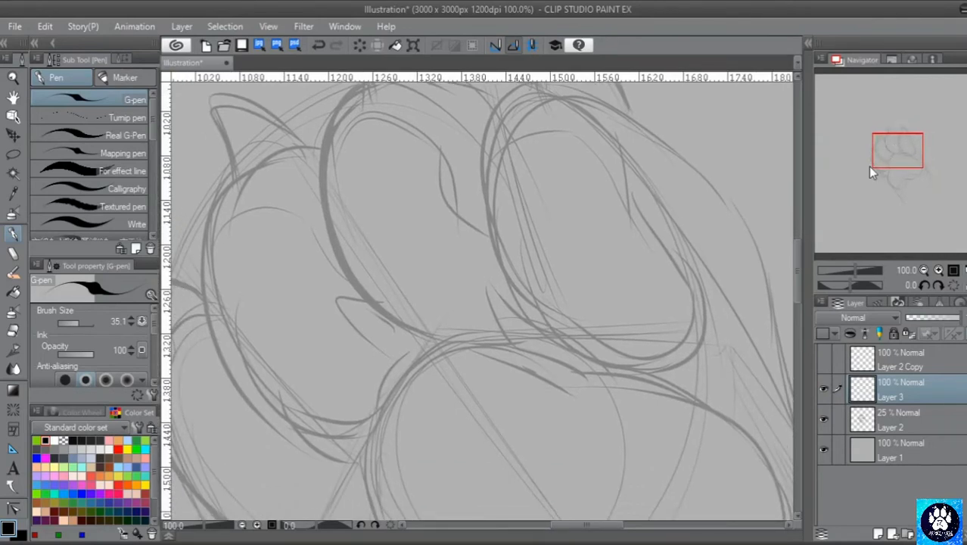
{"action": "left_click", "coordinate": [923, 269]}
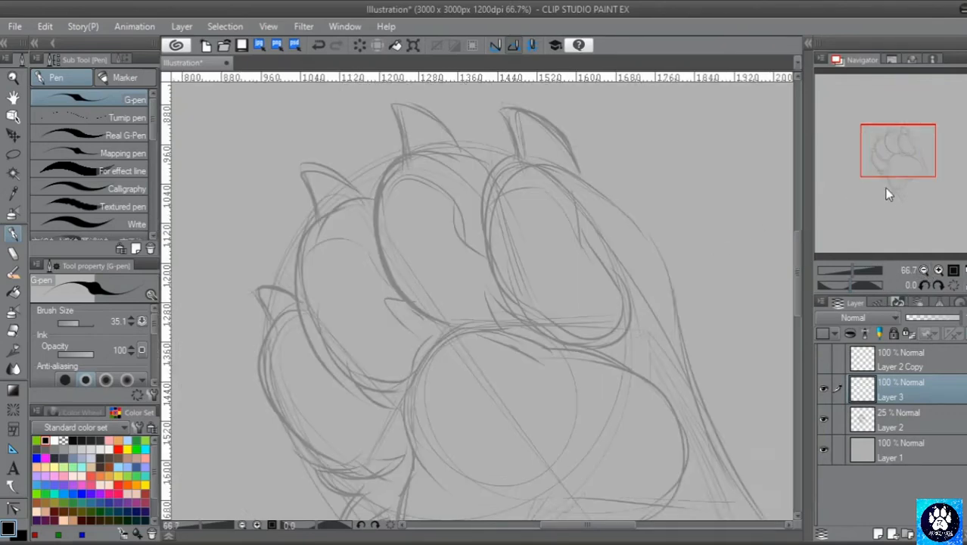
{"action": "left_click_drag", "start_coordinate": [905, 151], "coordinate": [903, 165]}
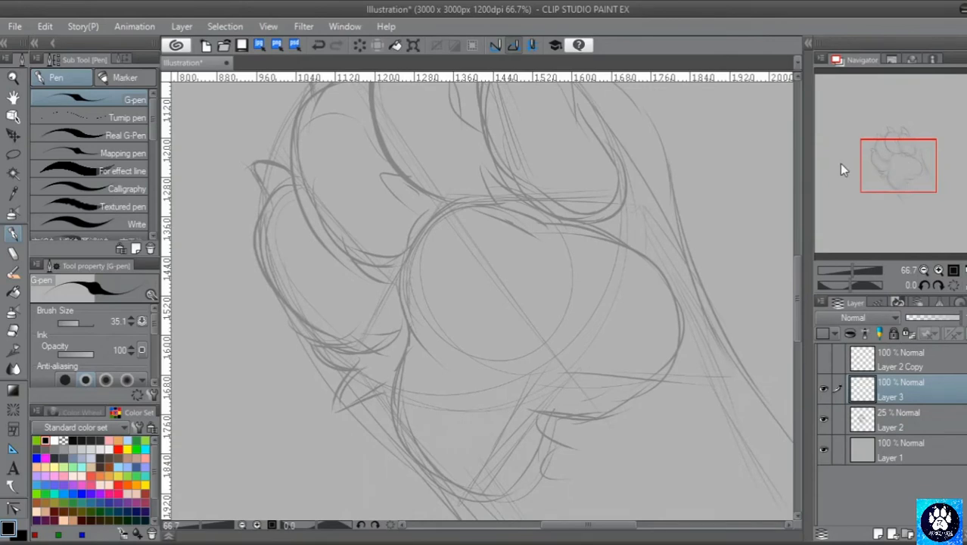
{"action": "left_click_drag", "start_coordinate": [877, 170], "coordinate": [875, 159]}
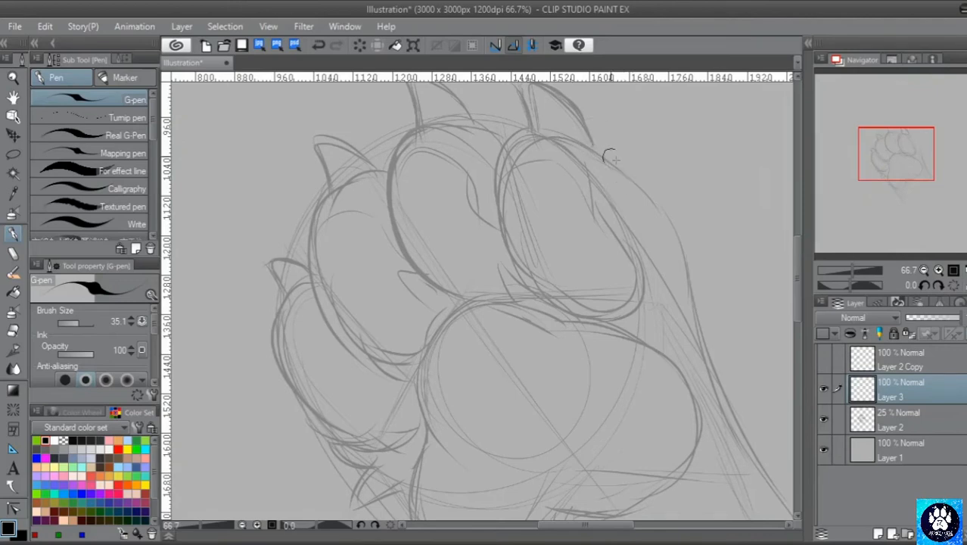
{"action": "mouse_move", "coordinate": [605, 155]}
{"action": "left_mouse_down"}
{"action": "mouse_move", "coordinate": [684, 228]}
{"action": "mouse_move", "coordinate": [657, 201]}
{"action": "mouse_move", "coordinate": [676, 292]}
{"action": "left_mouse_up"}
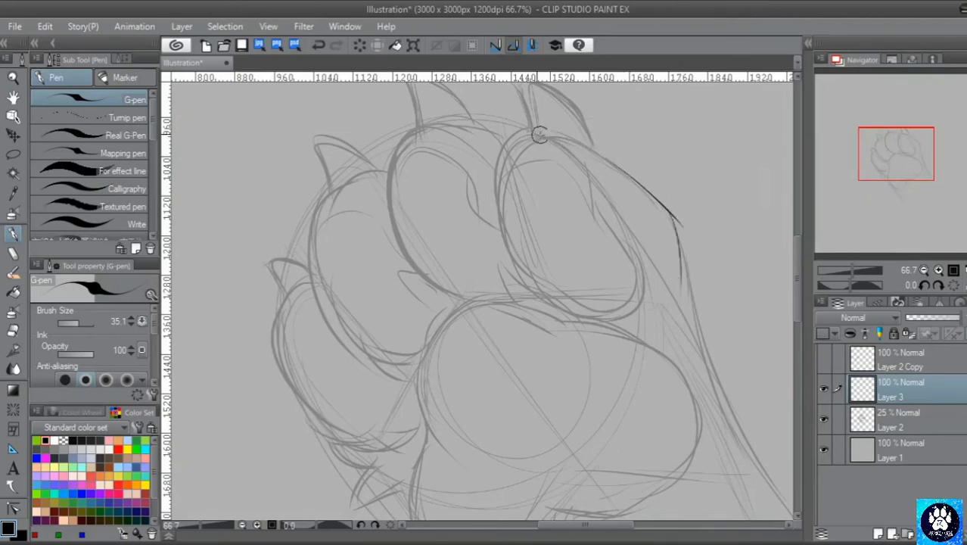
{"action": "mouse_move", "coordinate": [538, 140]}
{"action": "left_mouse_down"}
{"action": "mouse_move", "coordinate": [599, 154]}
{"action": "mouse_move", "coordinate": [588, 148]}
{"action": "mouse_move", "coordinate": [646, 186]}
{"action": "mouse_move", "coordinate": [663, 249]}
{"action": "left_mouse_up"}
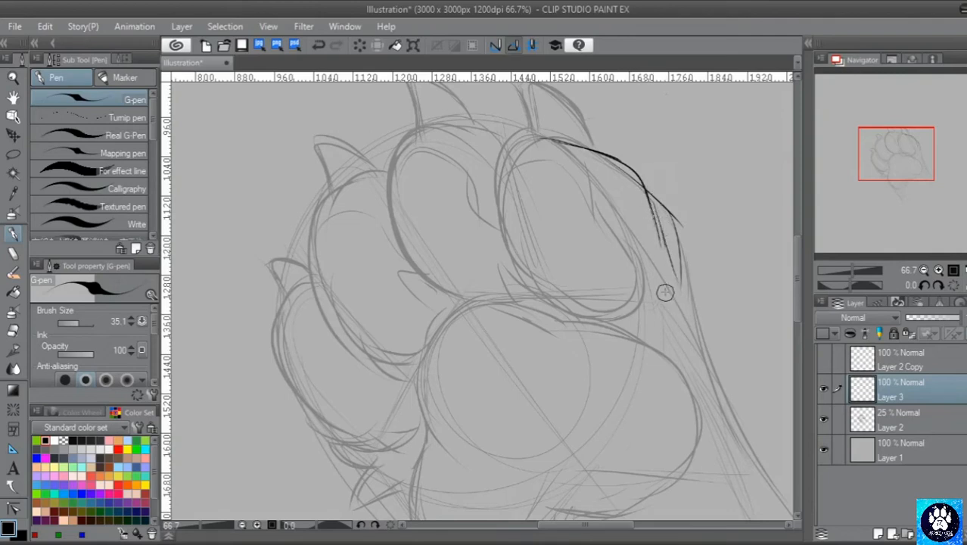
{"action": "key", "text": "ctrl+z"}
{"action": "key", "text": "ctrl+z"}
{"action": "key", "text": "ctrl+z"}
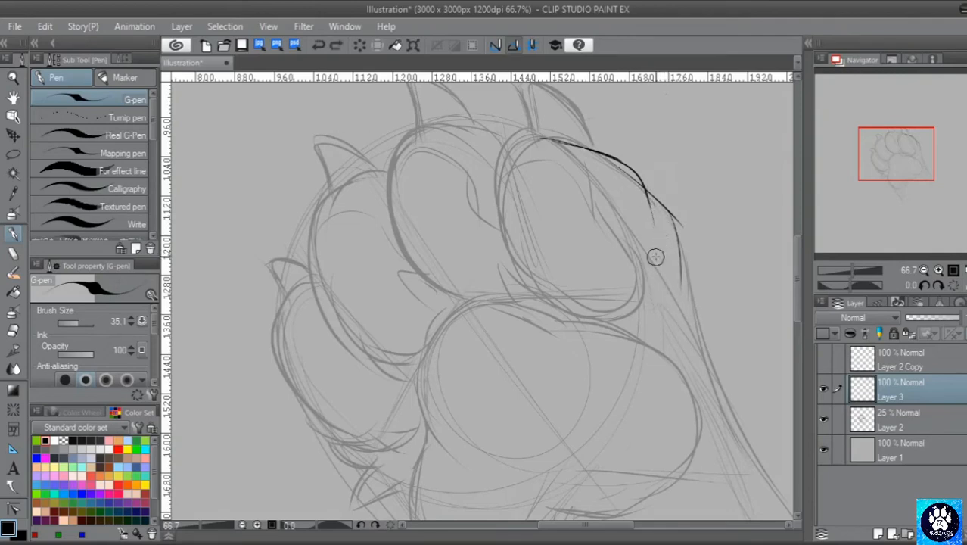
{"action": "key", "text": "ctrl+z"}
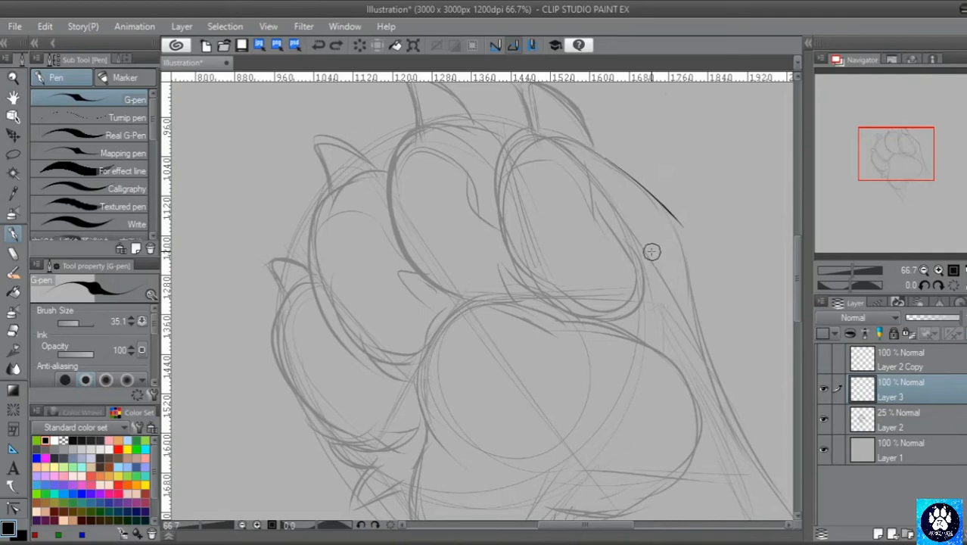
{"action": "key", "text": "ctrl+z"}
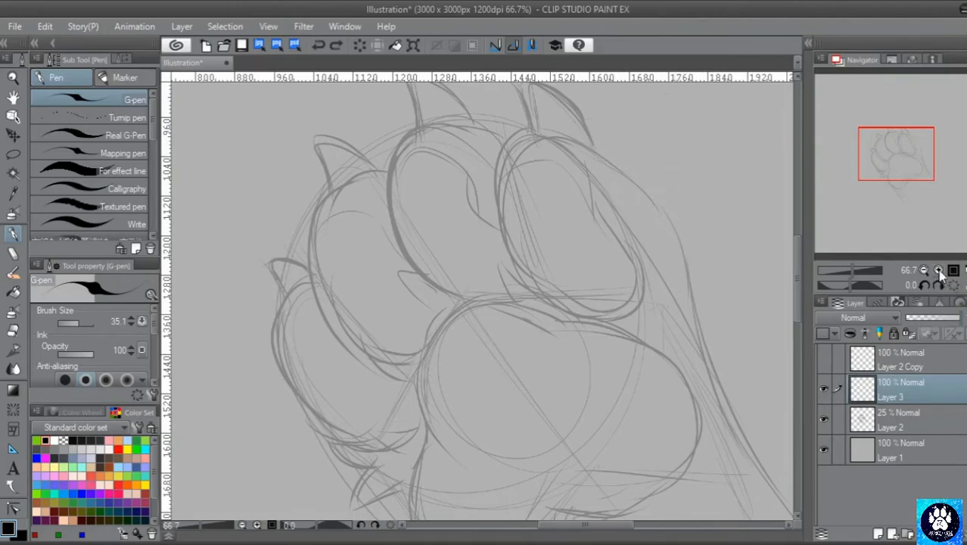
{"action": "left_click", "coordinate": [898, 413]}
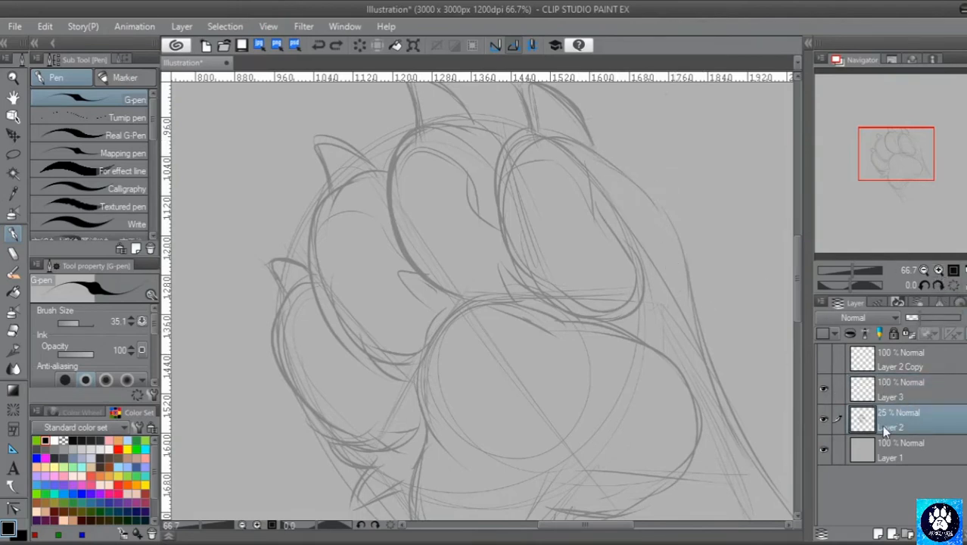
{"action": "left_click", "coordinate": [888, 390]}
{"action": "left_click", "coordinate": [884, 415]}
{"action": "left_click", "coordinate": [907, 388]}
Set the G-pen's stabilization to 56 for smoother inking strokes
{"action": "left_click", "coordinate": [942, 285]}
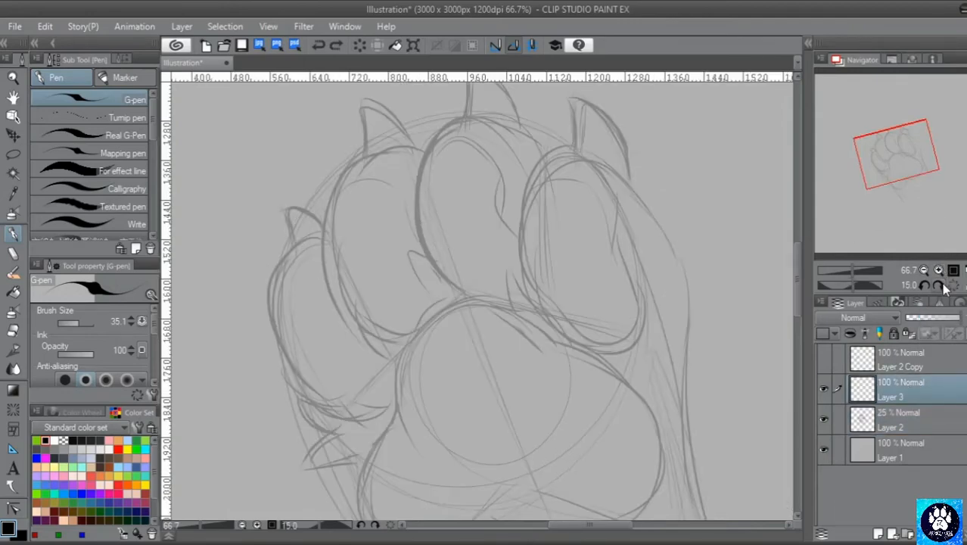
{"action": "left_click", "coordinate": [924, 286]}
{"action": "left_click", "coordinate": [924, 285]}
{"action": "left_click", "coordinate": [924, 285]}
{"action": "left_click", "coordinate": [924, 285]}
{"action": "left_click", "coordinate": [924, 285]}
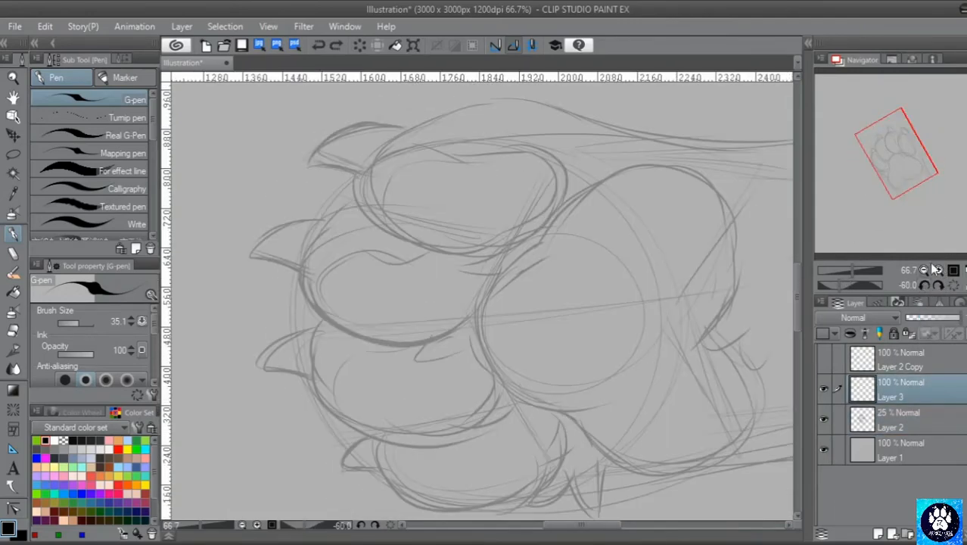
{"action": "left_click_drag", "start_coordinate": [905, 168], "coordinate": [864, 144]}
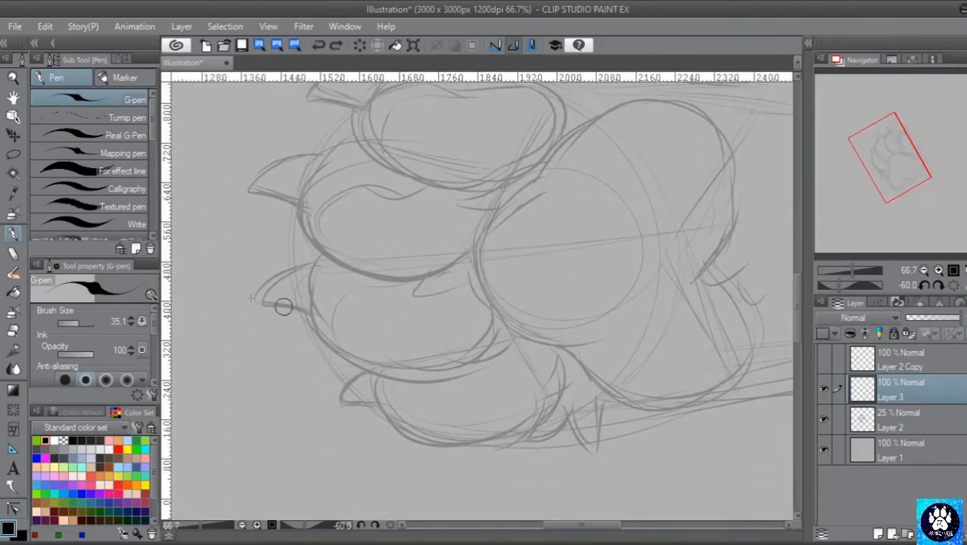
{"action": "left_click", "coordinate": [131, 319]}
{"action": "left_click", "coordinate": [132, 319]}
{"action": "scroll", "coordinate": [155, 362], "scroll_direction": "down", "scroll_amount": 3}
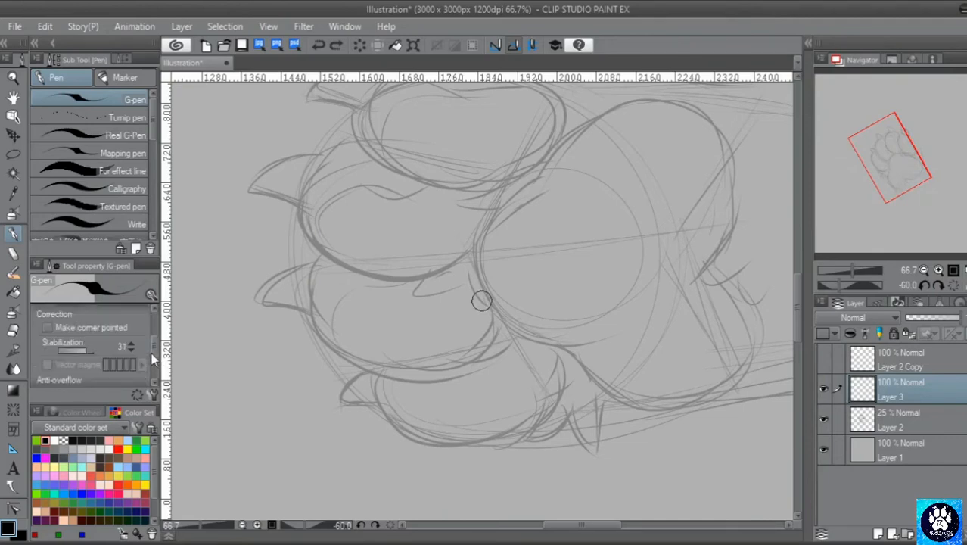
{"action": "left_click", "coordinate": [89, 350]}
Ink the rightmost toe's pad with the G-pen as a closed bean-shaped outline, thickening the edge facing the neighbouring toe
{"action": "mouse_move", "coordinate": [873, 168]}
{"action": "left_mouse_down"}
{"action": "mouse_move", "coordinate": [886, 168]}
{"action": "mouse_move", "coordinate": [879, 162]}
{"action": "left_mouse_up"}
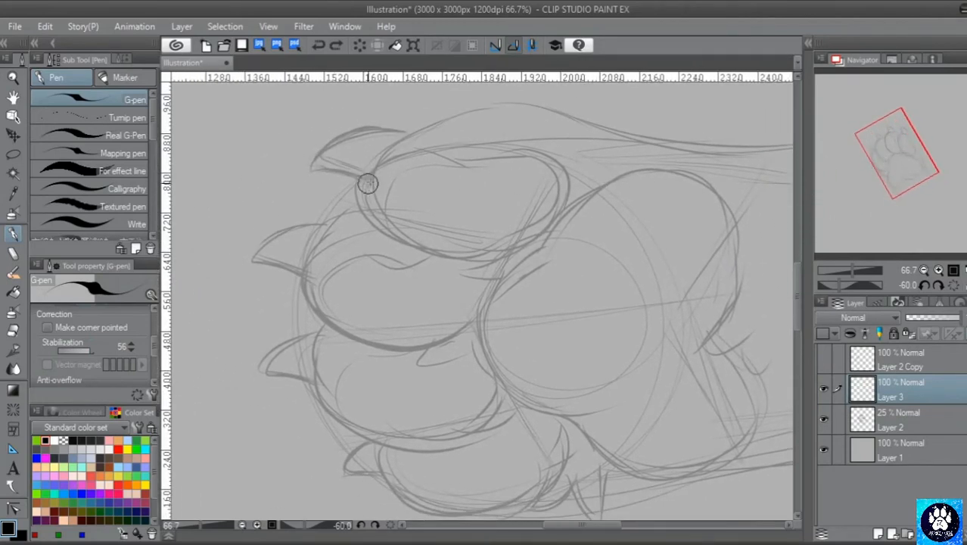
{"action": "mouse_move", "coordinate": [367, 176]}
{"action": "left_mouse_down"}
{"action": "mouse_move", "coordinate": [370, 200]}
{"action": "mouse_move", "coordinate": [409, 249]}
{"action": "mouse_move", "coordinate": [473, 261]}
{"action": "mouse_move", "coordinate": [519, 242]}
{"action": "mouse_move", "coordinate": [562, 190]}
{"action": "left_mouse_up"}
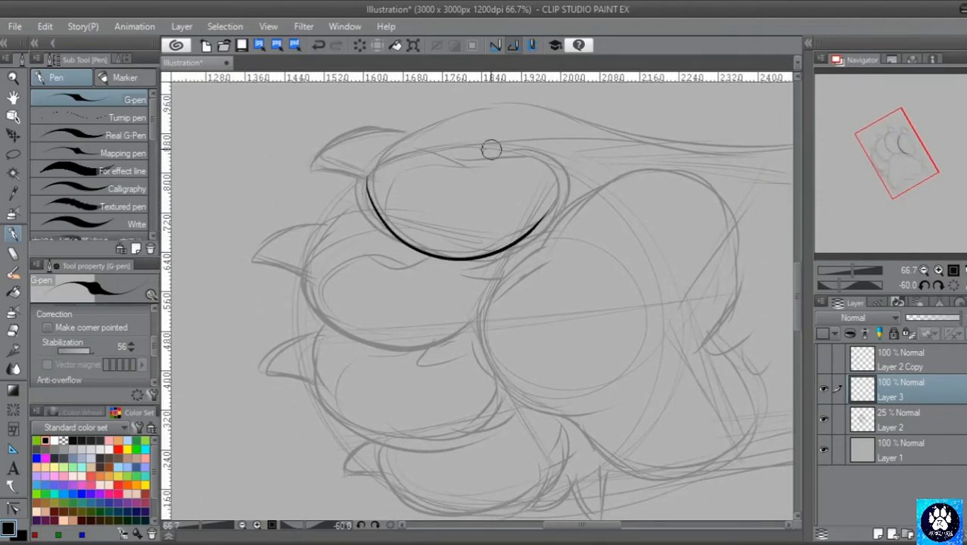
{"action": "mouse_move", "coordinate": [366, 192]}
{"action": "left_mouse_down"}
{"action": "mouse_move", "coordinate": [461, 250]}
{"action": "mouse_move", "coordinate": [437, 255]}
{"action": "mouse_move", "coordinate": [543, 232]}
{"action": "mouse_move", "coordinate": [517, 240]}
{"action": "mouse_move", "coordinate": [550, 212]}
{"action": "left_mouse_up"}
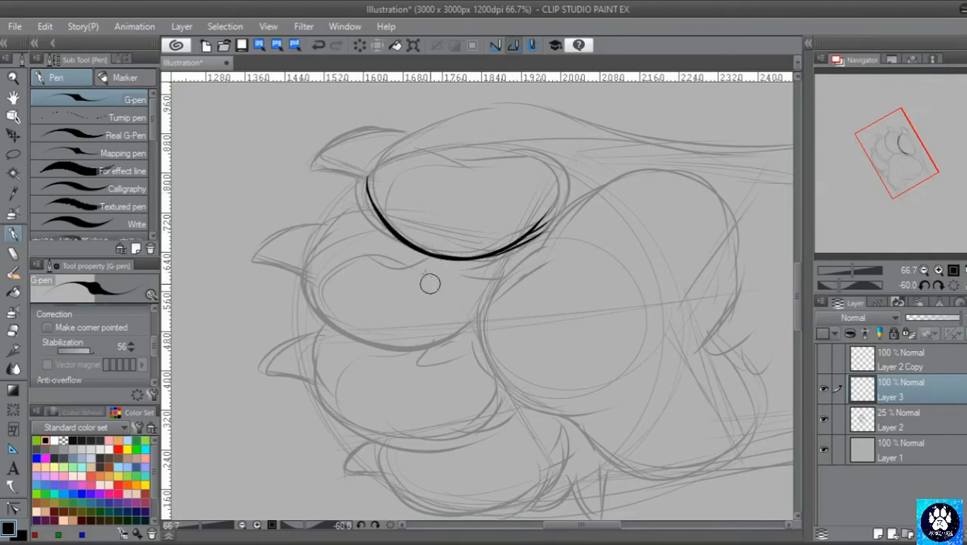
{"action": "mouse_move", "coordinate": [367, 197]}
{"action": "left_mouse_down"}
{"action": "mouse_move", "coordinate": [402, 151]}
{"action": "mouse_move", "coordinate": [445, 172]}
{"action": "mouse_move", "coordinate": [438, 168]}
{"action": "mouse_move", "coordinate": [522, 158]}
{"action": "mouse_move", "coordinate": [554, 201]}
{"action": "mouse_move", "coordinate": [550, 189]}
{"action": "mouse_move", "coordinate": [547, 227]}
{"action": "left_mouse_up"}
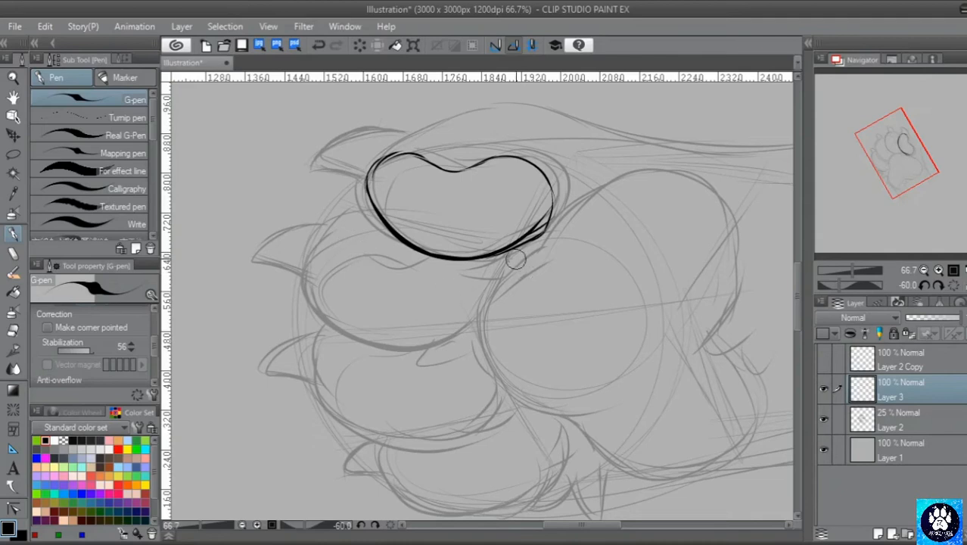
Ink pointed fur tufts at the base of the rightmost toe and the main pad's edge facing the toes
{"action": "left_click_drag", "start_coordinate": [506, 252], "coordinate": [464, 274]}
{"action": "left_click_drag", "start_coordinate": [464, 275], "coordinate": [507, 267]}
{"action": "left_click_drag", "start_coordinate": [507, 267], "coordinate": [534, 288]}
{"action": "mouse_move", "coordinate": [534, 286]}
{"action": "left_mouse_down"}
{"action": "mouse_move", "coordinate": [526, 230]}
{"action": "mouse_move", "coordinate": [533, 254]}
{"action": "left_mouse_up"}
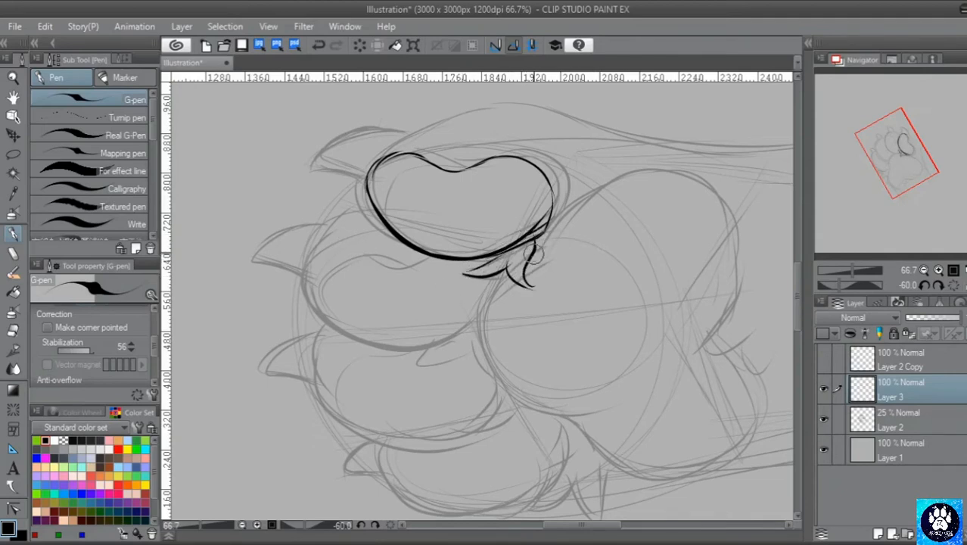
{"action": "mouse_move", "coordinate": [493, 278]}
{"action": "left_mouse_down"}
{"action": "mouse_move", "coordinate": [475, 358]}
{"action": "mouse_move", "coordinate": [483, 337]}
{"action": "mouse_move", "coordinate": [512, 393]}
{"action": "mouse_move", "coordinate": [503, 384]}
{"action": "mouse_move", "coordinate": [583, 432]}
{"action": "left_mouse_up"}
{"action": "left_click_drag", "start_coordinate": [918, 177], "coordinate": [913, 145]}
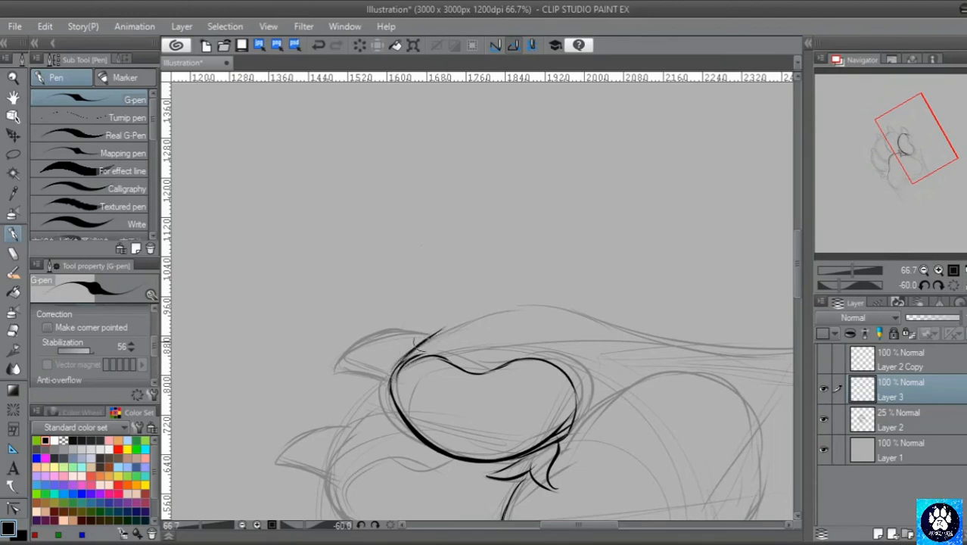
{"action": "mouse_move", "coordinate": [442, 331]}
{"action": "left_mouse_down"}
{"action": "mouse_move", "coordinate": [499, 307]}
{"action": "mouse_move", "coordinate": [577, 337]}
{"action": "left_mouse_up"}
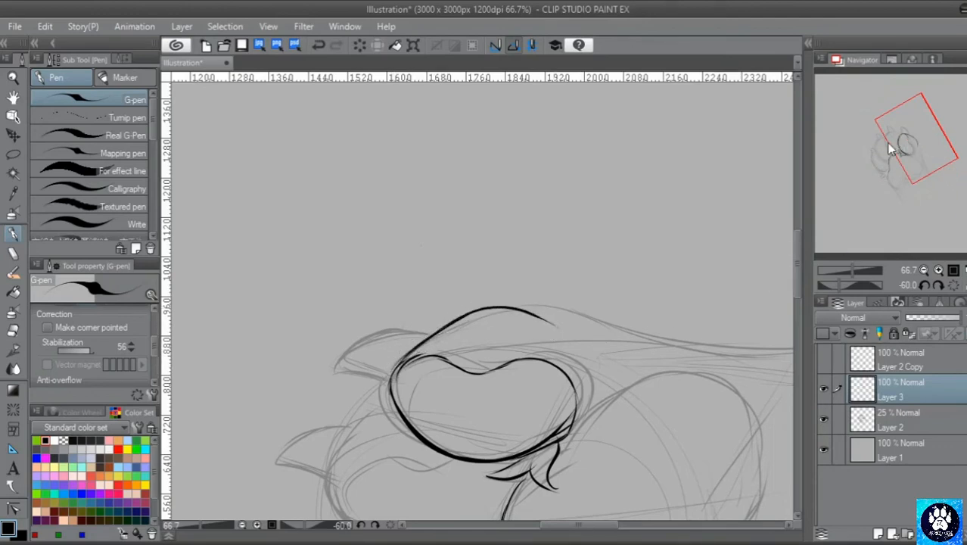
{"action": "key", "text": "ctrl+z"}
{"action": "left_click_drag", "start_coordinate": [409, 354], "coordinate": [441, 335]}
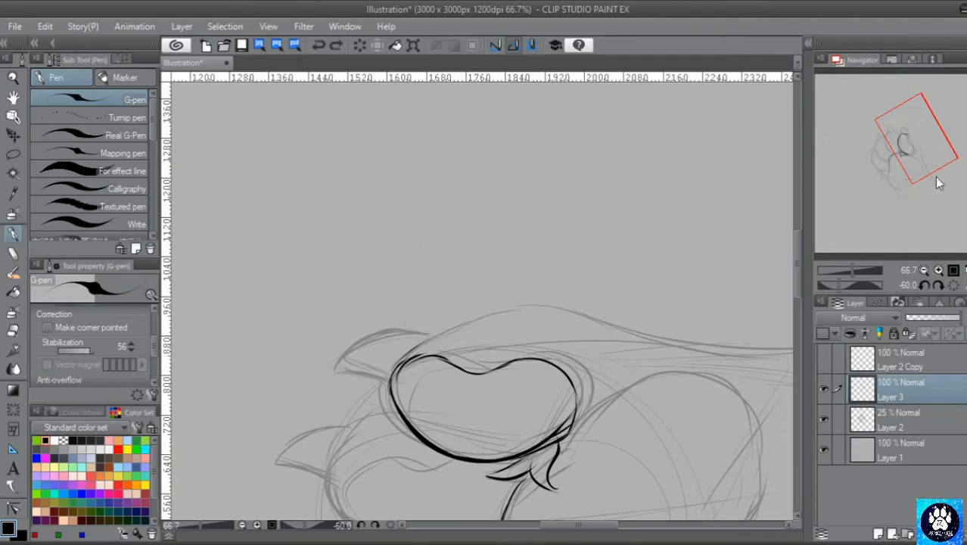
Ink the paw's outer contour from the rightmost toe's tip around its back and down towards the leg
{"action": "left_click_drag", "start_coordinate": [937, 183], "coordinate": [905, 145]}
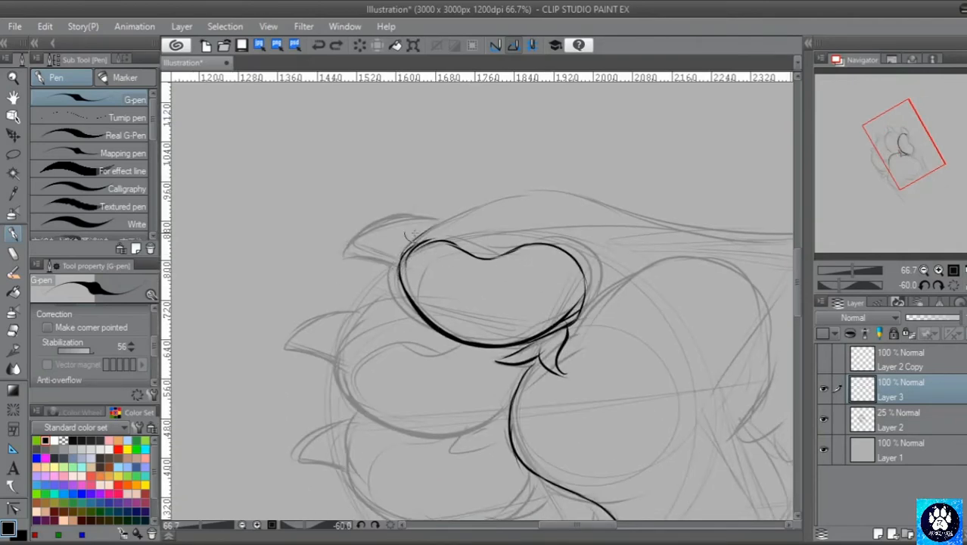
{"action": "mouse_move", "coordinate": [399, 258]}
{"action": "left_mouse_down"}
{"action": "mouse_move", "coordinate": [444, 206]}
{"action": "mouse_move", "coordinate": [488, 190]}
{"action": "left_mouse_up"}
{"action": "mouse_move", "coordinate": [424, 221]}
{"action": "left_mouse_down"}
{"action": "mouse_move", "coordinate": [505, 189]}
{"action": "mouse_move", "coordinate": [576, 219]}
{"action": "left_mouse_up"}
{"action": "left_click_drag", "start_coordinate": [531, 196], "coordinate": [682, 232]}
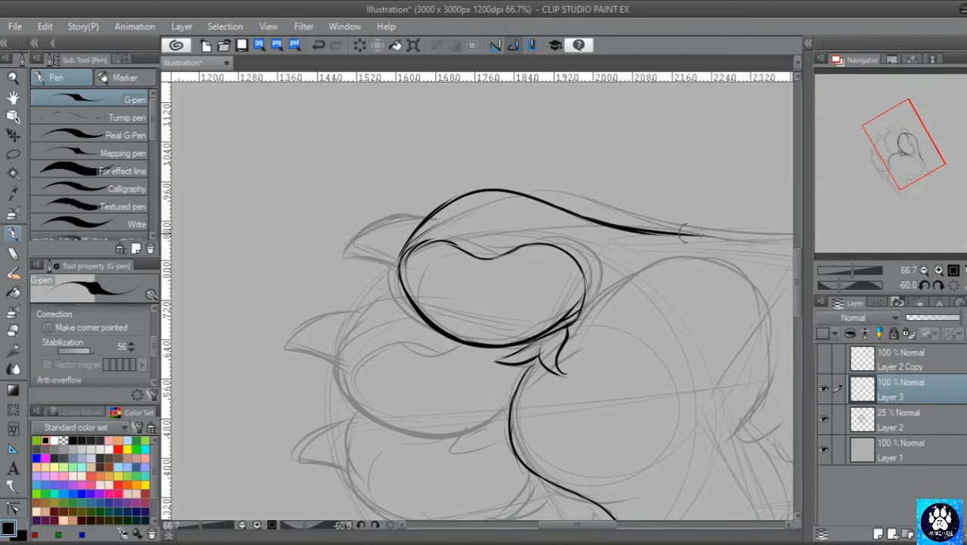
Strengthen the rightmost toe pad's outline with a second contour and ink the curved claw at its tip
{"action": "left_click_drag", "start_coordinate": [912, 153], "coordinate": [908, 151]}
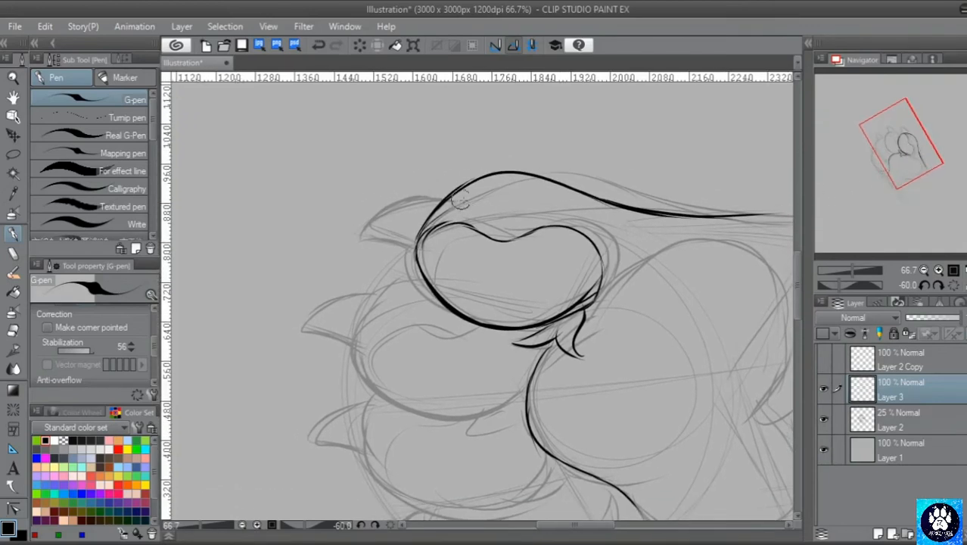
{"action": "mouse_move", "coordinate": [475, 210]}
{"action": "left_mouse_down"}
{"action": "mouse_move", "coordinate": [565, 214]}
{"action": "mouse_move", "coordinate": [600, 238]}
{"action": "mouse_move", "coordinate": [569, 307]}
{"action": "left_mouse_up"}
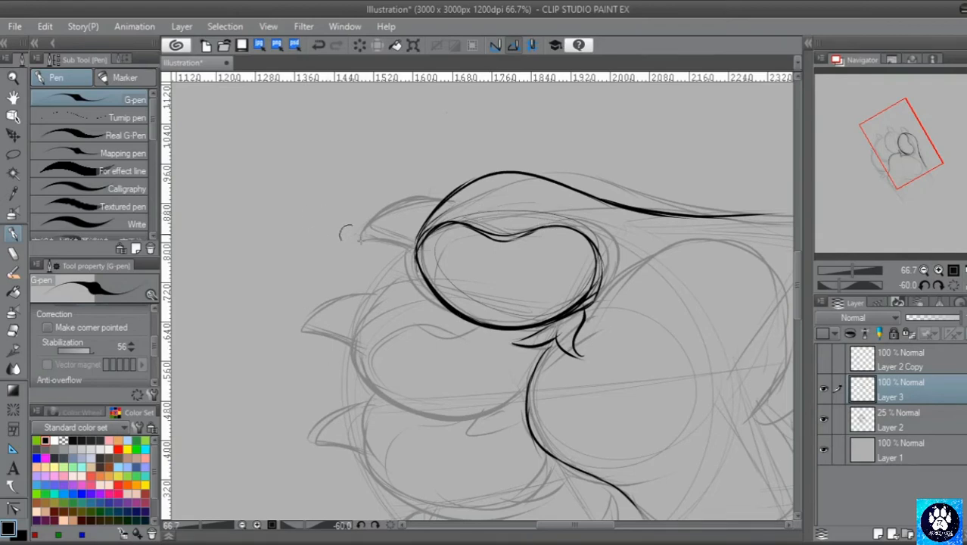
{"action": "mouse_move", "coordinate": [449, 196]}
{"action": "left_mouse_down"}
{"action": "mouse_move", "coordinate": [375, 205]}
{"action": "mouse_move", "coordinate": [359, 236]}
{"action": "mouse_move", "coordinate": [420, 258]}
{"action": "left_mouse_up"}
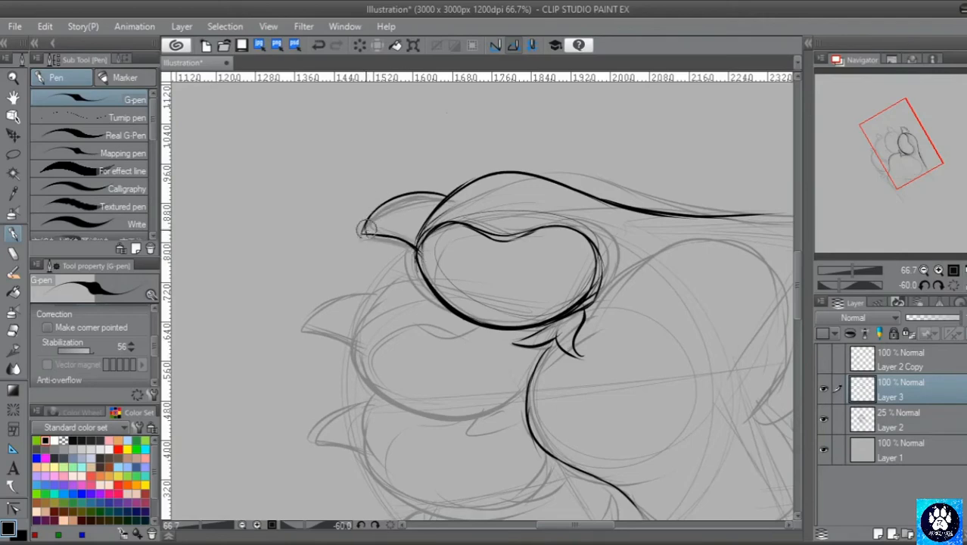
Ink the outline, base fur tufts and claw of the toe next to the rightmost one, following the sketch
{"action": "left_click_drag", "start_coordinate": [899, 143], "coordinate": [886, 149]}
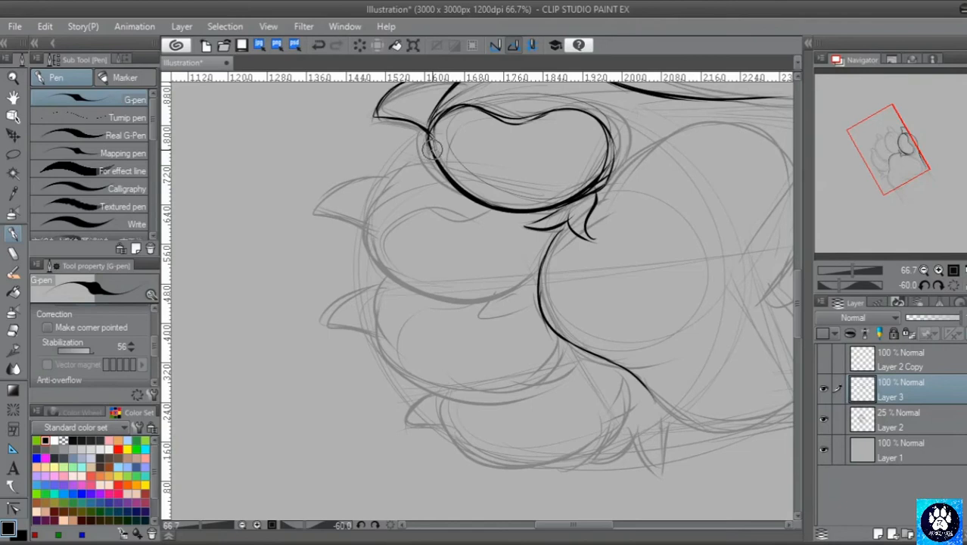
{"action": "mouse_move", "coordinate": [432, 149]}
{"action": "left_mouse_down"}
{"action": "mouse_move", "coordinate": [380, 175]}
{"action": "mouse_move", "coordinate": [398, 165]}
{"action": "mouse_move", "coordinate": [363, 238]}
{"action": "mouse_move", "coordinate": [376, 199]}
{"action": "mouse_move", "coordinate": [381, 266]}
{"action": "mouse_move", "coordinate": [370, 225]}
{"action": "mouse_move", "coordinate": [437, 298]}
{"action": "mouse_move", "coordinate": [503, 284]}
{"action": "left_mouse_up"}
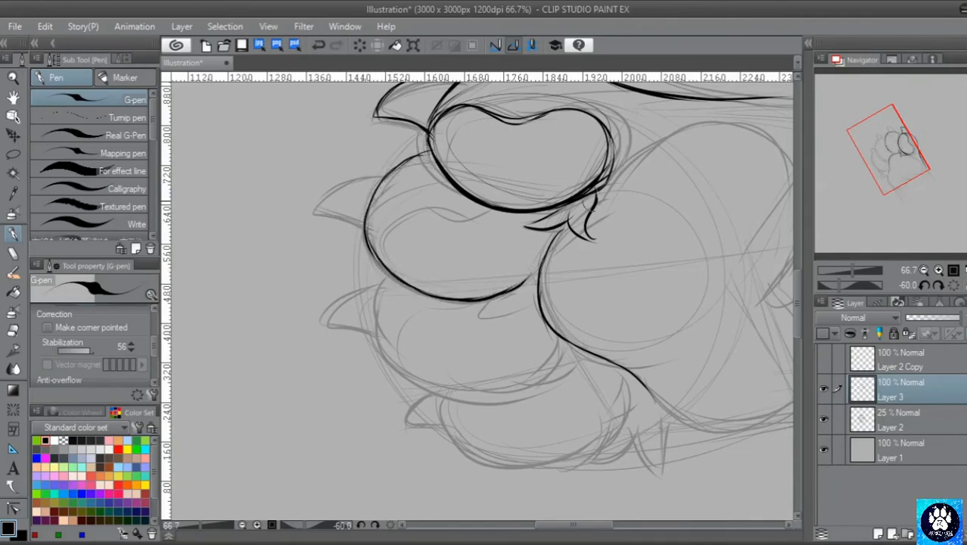
{"action": "left_click_drag", "start_coordinate": [880, 137], "coordinate": [884, 136]}
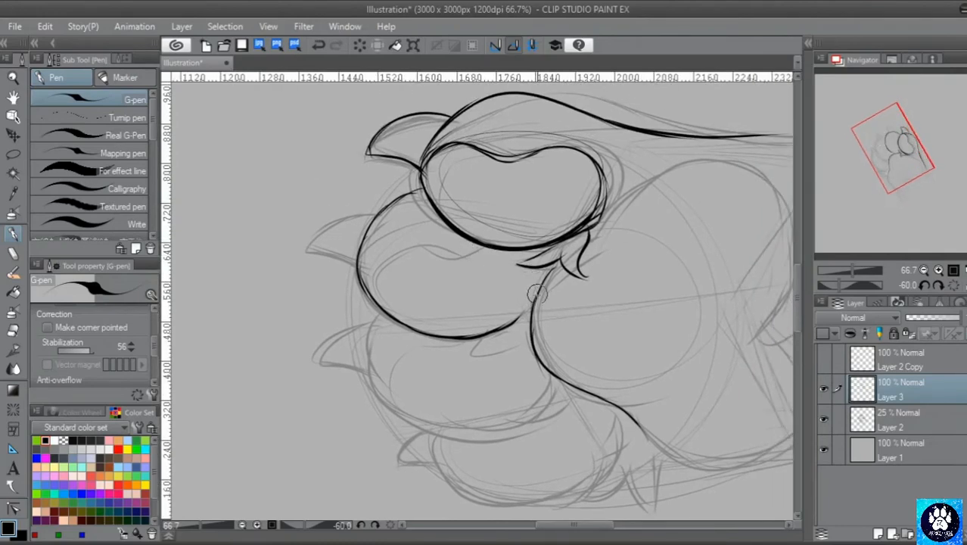
{"action": "mouse_move", "coordinate": [517, 306]}
{"action": "left_mouse_down"}
{"action": "mouse_move", "coordinate": [486, 324]}
{"action": "mouse_move", "coordinate": [510, 350]}
{"action": "left_mouse_up"}
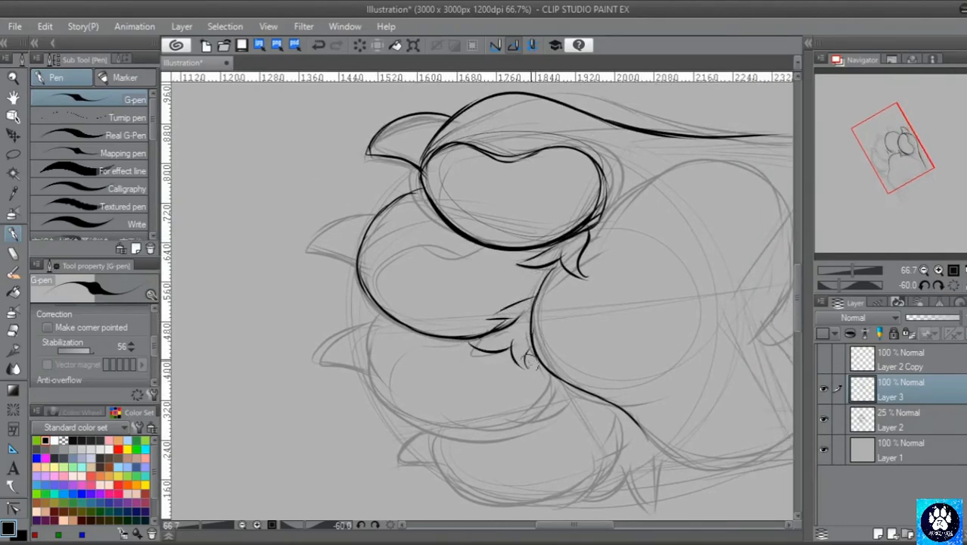
{"action": "mouse_move", "coordinate": [898, 164]}
{"action": "left_mouse_down"}
{"action": "mouse_move", "coordinate": [900, 174]}
{"action": "mouse_move", "coordinate": [891, 162]}
{"action": "left_mouse_up"}
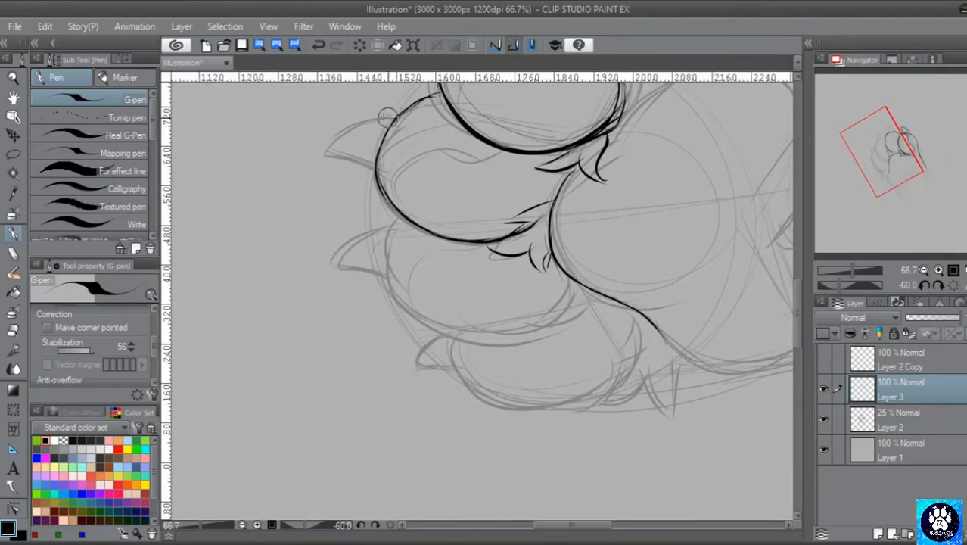
{"action": "mouse_move", "coordinate": [393, 118]}
{"action": "left_mouse_down"}
{"action": "mouse_move", "coordinate": [346, 129]}
{"action": "mouse_move", "coordinate": [334, 144]}
{"action": "mouse_move", "coordinate": [328, 158]}
{"action": "mouse_move", "coordinate": [373, 173]}
{"action": "left_mouse_up"}
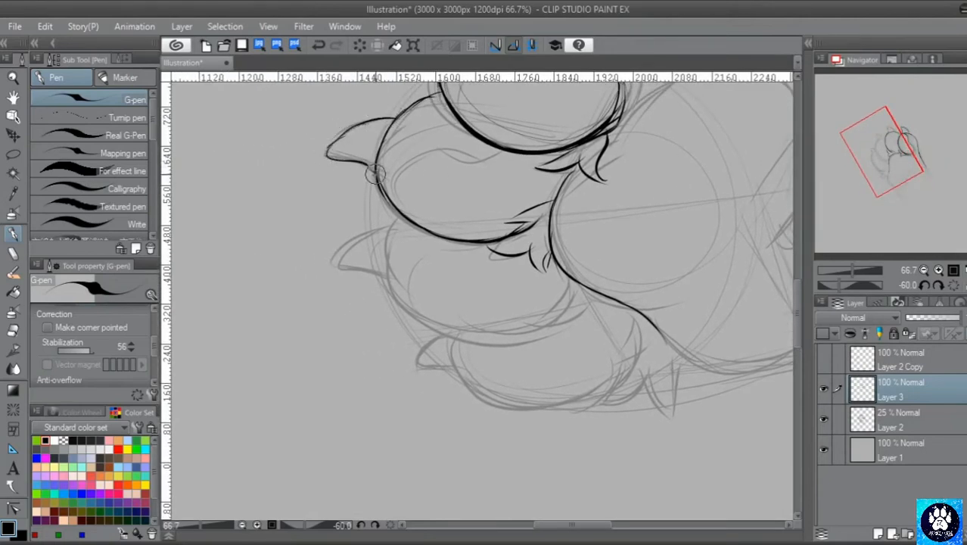
Ink the third toe from the right with its outline, base fur tuft and pointed claw, following the sketch
{"action": "mouse_move", "coordinate": [408, 221]}
{"action": "left_mouse_down"}
{"action": "mouse_move", "coordinate": [384, 256]}
{"action": "mouse_move", "coordinate": [408, 312]}
{"action": "mouse_move", "coordinate": [479, 336]}
{"action": "mouse_move", "coordinate": [546, 335]}
{"action": "mouse_move", "coordinate": [562, 309]}
{"action": "mouse_move", "coordinate": [580, 304]}
{"action": "mouse_move", "coordinate": [594, 321]}
{"action": "left_mouse_up"}
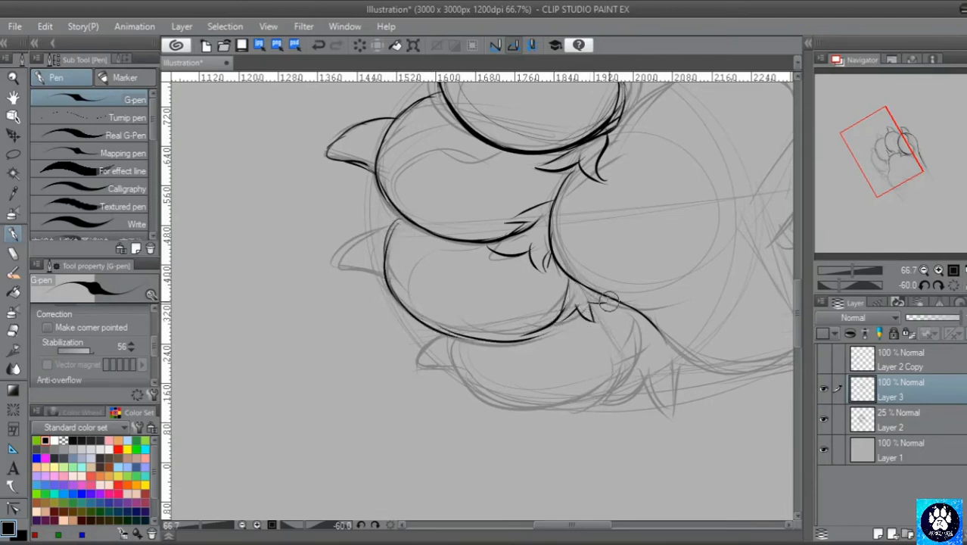
{"action": "left_click_drag", "start_coordinate": [360, 240], "coordinate": [339, 267]}
{"action": "mouse_move", "coordinate": [339, 268]}
{"action": "left_mouse_down"}
{"action": "mouse_move", "coordinate": [376, 273]}
{"action": "mouse_move", "coordinate": [350, 269]}
{"action": "left_mouse_up"}
{"action": "left_click_drag", "start_coordinate": [900, 157], "coordinate": [896, 171]}
Ink the outermost left toe's outline, small claw and the pointed fur tufts between its base and the main pad
{"action": "mouse_move", "coordinate": [366, 254]}
{"action": "left_mouse_down"}
{"action": "mouse_move", "coordinate": [345, 273]}
{"action": "mouse_move", "coordinate": [360, 288]}
{"action": "mouse_move", "coordinate": [377, 270]}
{"action": "mouse_move", "coordinate": [375, 286]}
{"action": "mouse_move", "coordinate": [381, 275]}
{"action": "mouse_move", "coordinate": [458, 333]}
{"action": "left_mouse_up"}
{"action": "left_click_drag", "start_coordinate": [386, 300], "coordinate": [519, 312]}
{"action": "mouse_move", "coordinate": [468, 332]}
{"action": "left_mouse_down"}
{"action": "mouse_move", "coordinate": [532, 288]}
{"action": "mouse_move", "coordinate": [538, 298]}
{"action": "mouse_move", "coordinate": [547, 269]}
{"action": "left_mouse_up"}
{"action": "left_click_drag", "start_coordinate": [890, 170], "coordinate": [905, 165]}
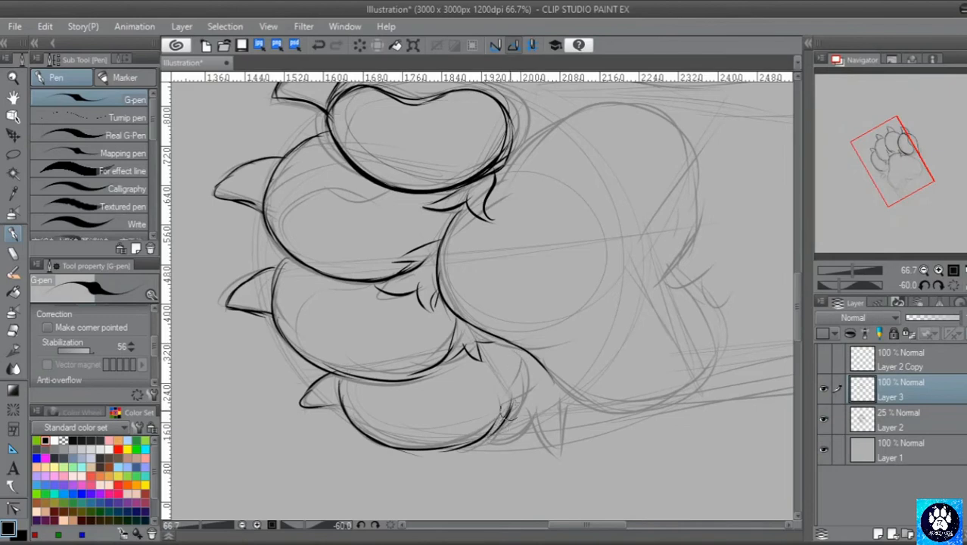
{"action": "mouse_move", "coordinate": [507, 416]}
{"action": "left_mouse_down"}
{"action": "mouse_move", "coordinate": [520, 360]}
{"action": "mouse_move", "coordinate": [509, 348]}
{"action": "mouse_move", "coordinate": [483, 344]}
{"action": "left_mouse_up"}
{"action": "mouse_move", "coordinate": [504, 426]}
{"action": "left_mouse_down"}
{"action": "mouse_move", "coordinate": [531, 394]}
{"action": "mouse_move", "coordinate": [554, 441]}
{"action": "left_mouse_up"}
{"action": "mouse_move", "coordinate": [542, 399]}
{"action": "left_mouse_down"}
{"action": "mouse_move", "coordinate": [545, 436]}
{"action": "mouse_move", "coordinate": [561, 405]}
{"action": "mouse_move", "coordinate": [544, 375]}
{"action": "left_mouse_up"}
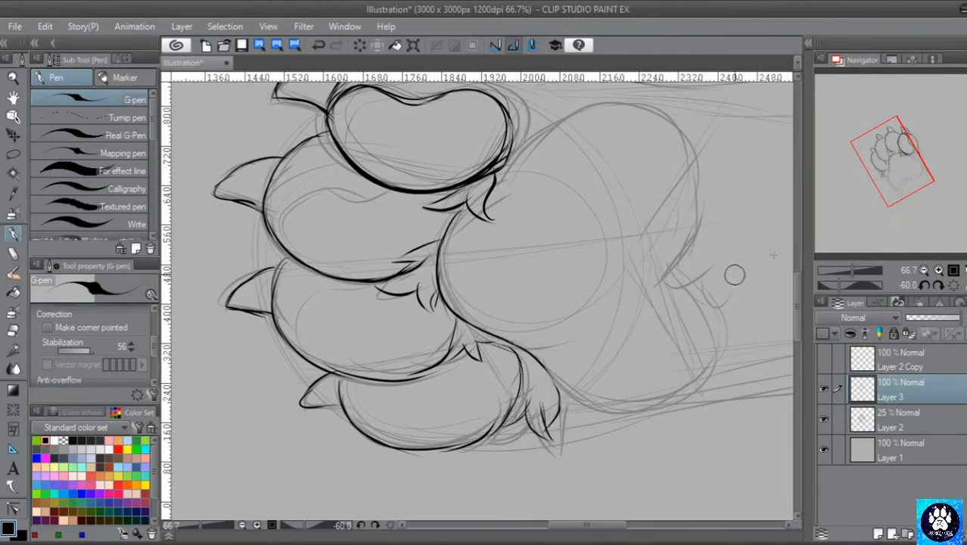
Ink a curved inner pad contour inside each of the three toes left of the rightmost one
{"action": "left_click_drag", "start_coordinate": [896, 171], "coordinate": [892, 167]}
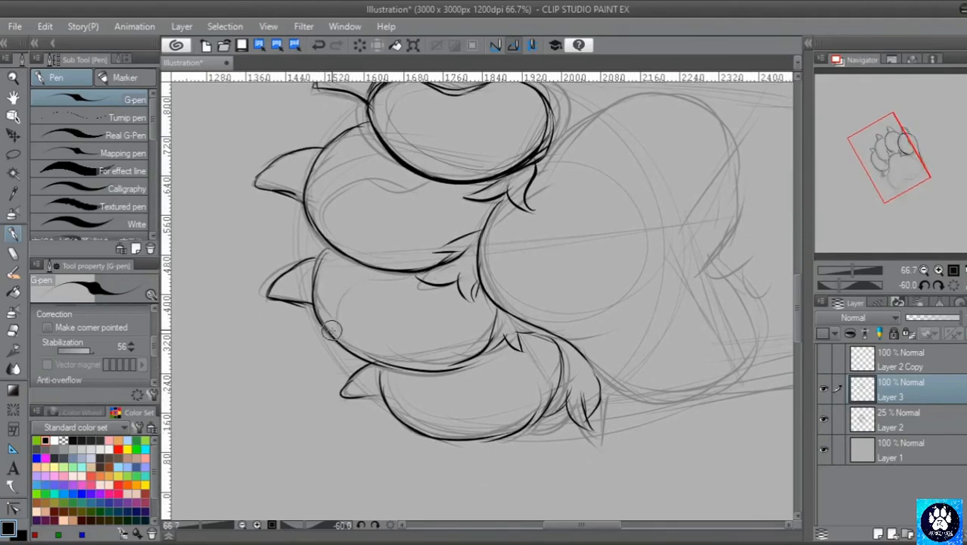
{"action": "left_click_drag", "start_coordinate": [368, 274], "coordinate": [420, 271]}
{"action": "mouse_move", "coordinate": [327, 227]}
{"action": "left_mouse_down"}
{"action": "mouse_move", "coordinate": [347, 175]}
{"action": "mouse_move", "coordinate": [425, 184]}
{"action": "mouse_move", "coordinate": [467, 203]}
{"action": "left_mouse_up"}
{"action": "left_click_drag", "start_coordinate": [415, 372], "coordinate": [414, 435]}
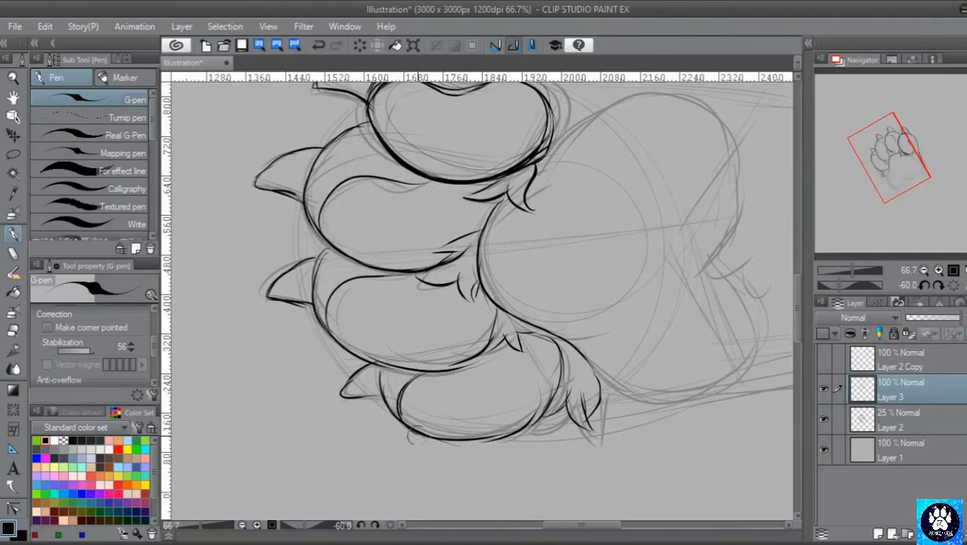
Ink the rest of the main pad's outline with fur points at its lower notch, plus light crease lines inside it
{"action": "left_click_drag", "start_coordinate": [922, 209], "coordinate": [944, 225]}
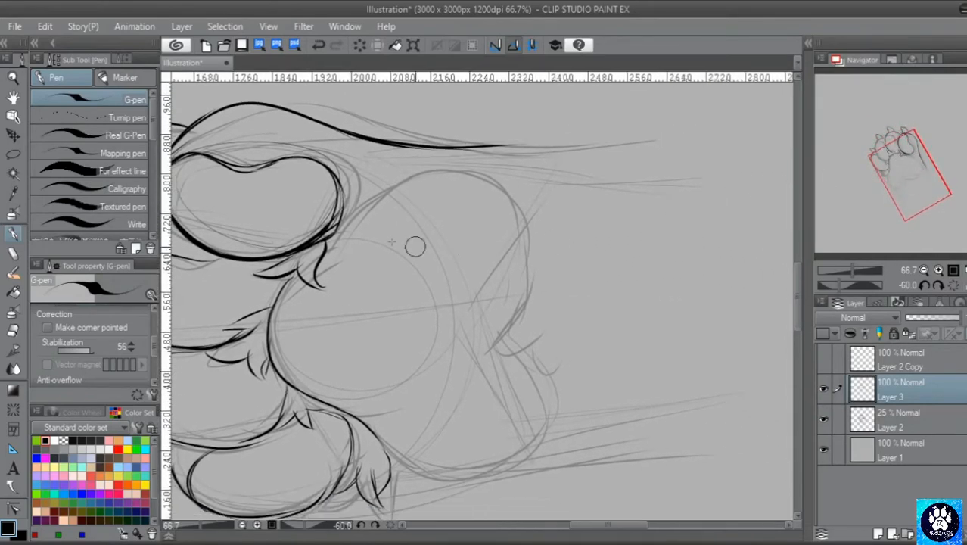
{"action": "mouse_move", "coordinate": [333, 241]}
{"action": "left_mouse_down"}
{"action": "mouse_move", "coordinate": [393, 187]}
{"action": "mouse_move", "coordinate": [484, 190]}
{"action": "mouse_move", "coordinate": [516, 215]}
{"action": "mouse_move", "coordinate": [518, 286]}
{"action": "mouse_move", "coordinate": [527, 277]}
{"action": "mouse_move", "coordinate": [518, 306]}
{"action": "mouse_move", "coordinate": [523, 299]}
{"action": "mouse_move", "coordinate": [487, 318]}
{"action": "mouse_move", "coordinate": [516, 329]}
{"action": "mouse_move", "coordinate": [504, 371]}
{"action": "mouse_move", "coordinate": [532, 349]}
{"action": "mouse_move", "coordinate": [542, 396]}
{"action": "mouse_move", "coordinate": [530, 436]}
{"action": "mouse_move", "coordinate": [475, 473]}
{"action": "left_mouse_up"}
{"action": "mouse_move", "coordinate": [372, 426]}
{"action": "left_mouse_down"}
{"action": "mouse_move", "coordinate": [453, 475]}
{"action": "mouse_move", "coordinate": [485, 468]}
{"action": "left_mouse_up"}
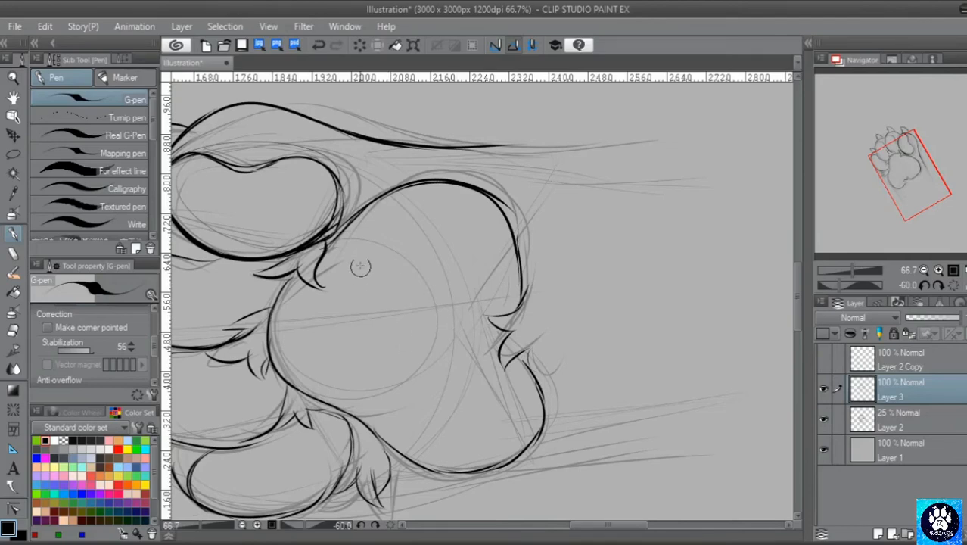
{"action": "left_click_drag", "start_coordinate": [365, 283], "coordinate": [463, 333]}
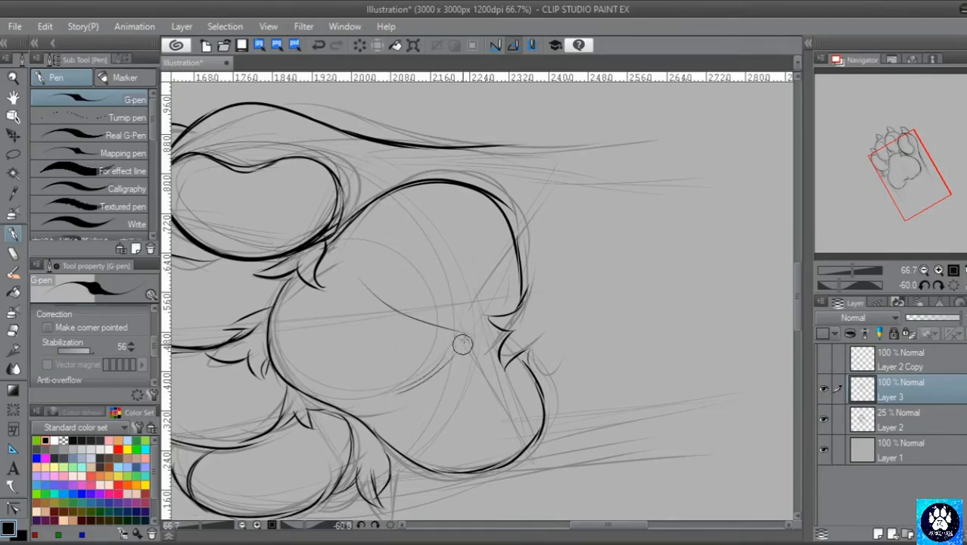
Extend the paw's outer right contour as a smooth line down the side of the leg
{"action": "mouse_move", "coordinate": [895, 167]}
{"action": "left_mouse_down"}
{"action": "mouse_move", "coordinate": [875, 169]}
{"action": "mouse_move", "coordinate": [908, 163]}
{"action": "mouse_move", "coordinate": [902, 179]}
{"action": "left_mouse_up"}
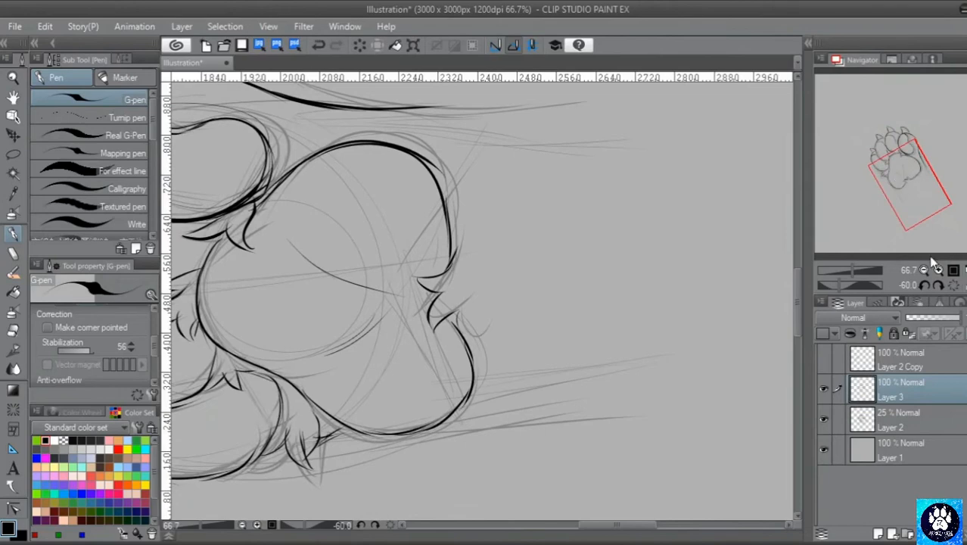
{"action": "left_click", "coordinate": [924, 286]}
{"action": "left_click", "coordinate": [937, 285]}
{"action": "left_click", "coordinate": [938, 286]}
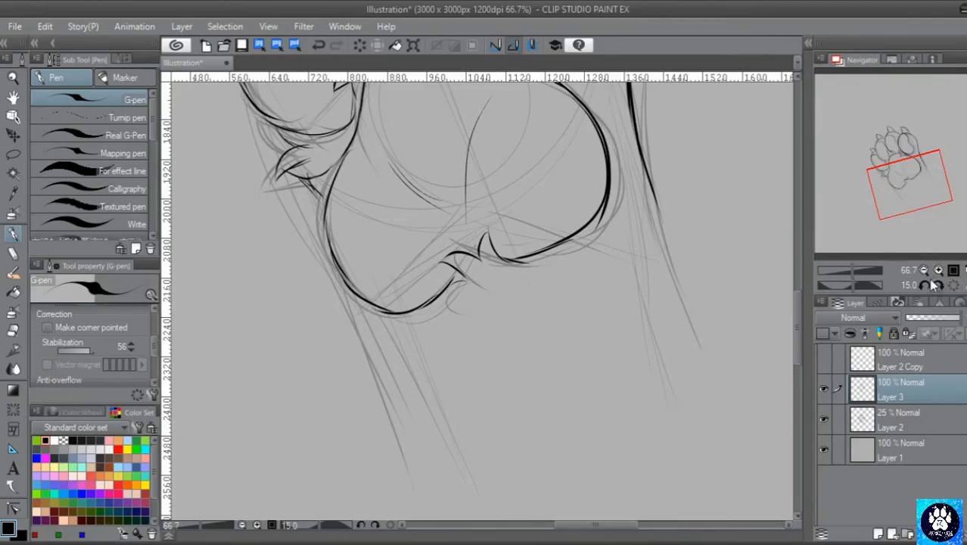
{"action": "left_click_drag", "start_coordinate": [927, 199], "coordinate": [934, 247]}
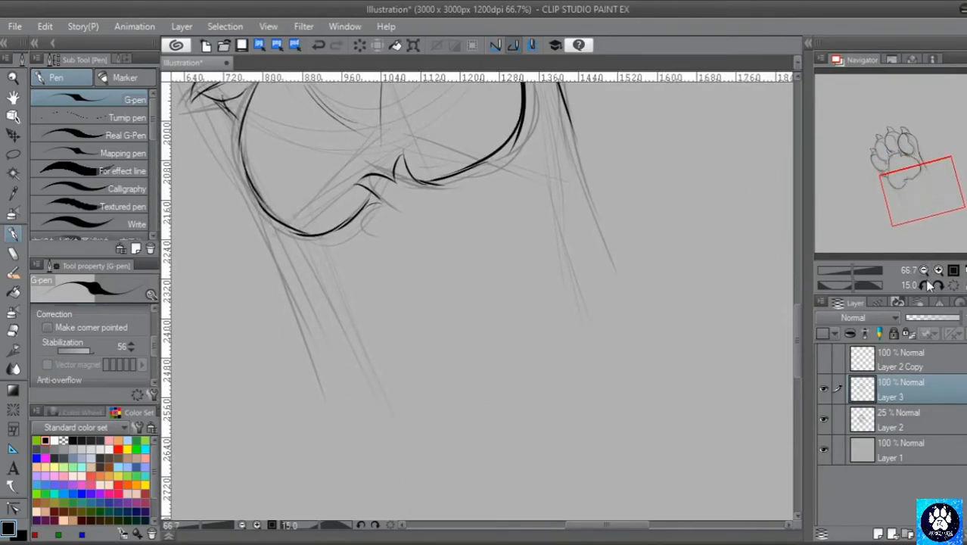
{"action": "left_click", "coordinate": [924, 285]}
{"action": "left_click", "coordinate": [924, 286]}
{"action": "left_click", "coordinate": [924, 286]}
{"action": "left_click", "coordinate": [924, 286]}
{"action": "left_click", "coordinate": [924, 285]}
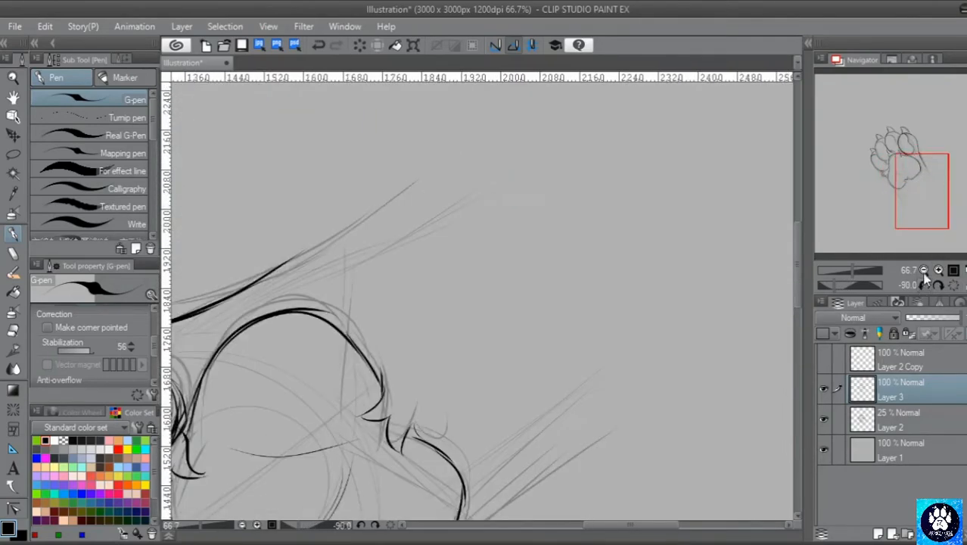
{"action": "mouse_move", "coordinate": [918, 193]}
{"action": "left_mouse_down"}
{"action": "mouse_move", "coordinate": [912, 203]}
{"action": "mouse_move", "coordinate": [905, 187]}
{"action": "left_mouse_up"}
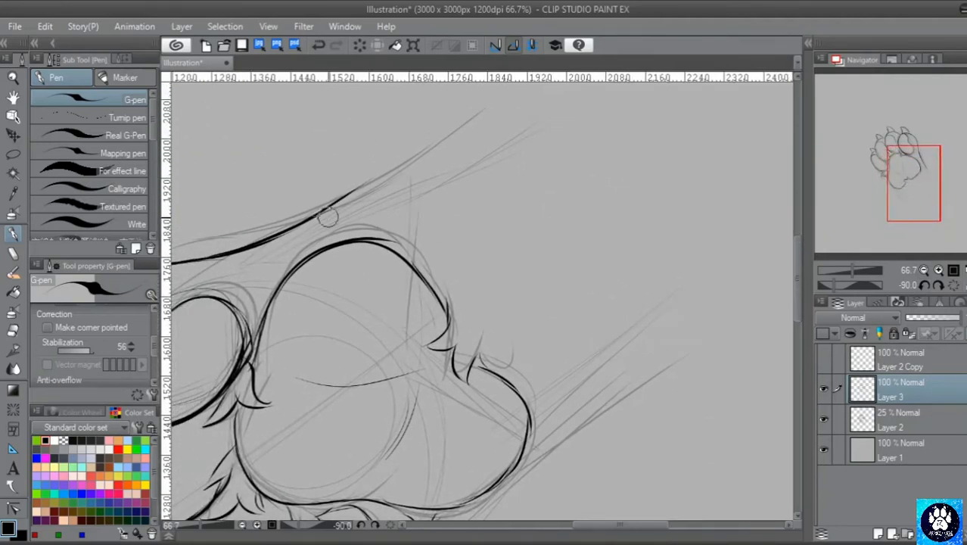
{"action": "left_click_drag", "start_coordinate": [325, 213], "coordinate": [479, 95]}
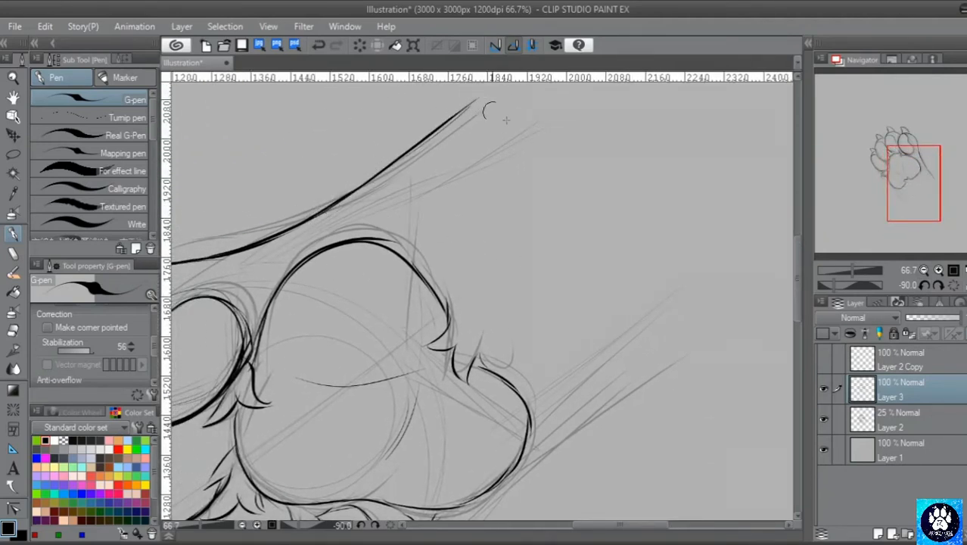
{"action": "mouse_move", "coordinate": [492, 155]}
{"action": "left_mouse_down"}
{"action": "mouse_move", "coordinate": [656, 256]}
{"action": "mouse_move", "coordinate": [553, 188]}
{"action": "mouse_move", "coordinate": [662, 271]}
{"action": "left_mouse_up"}
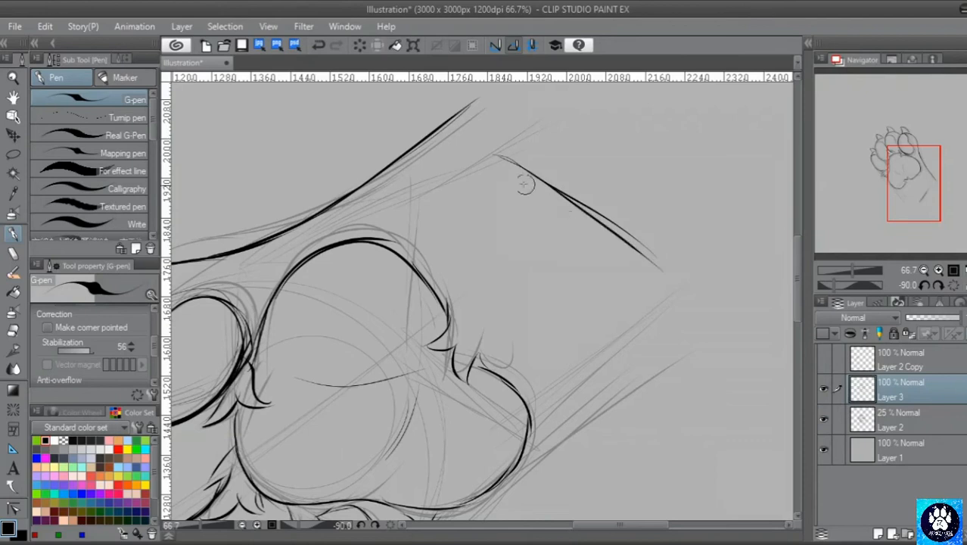
{"action": "left_click_drag", "start_coordinate": [529, 191], "coordinate": [649, 256]}
{"action": "key", "text": "ctrl+z"}
{"action": "key", "text": "ctrl+z"}
{"action": "key", "text": "ctrl+z"}
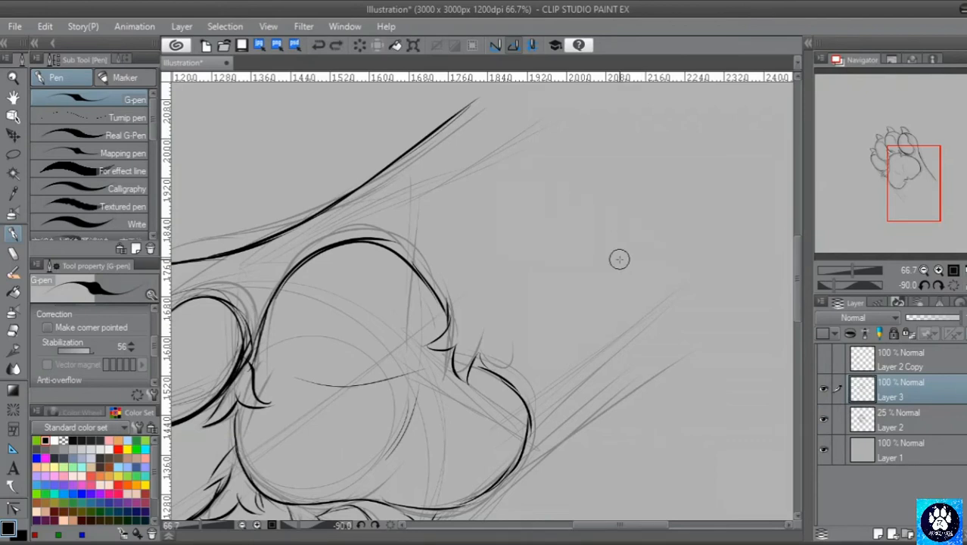
Ink the leg's left side below the main pad and close the leg's end with a curved line joining both sides
{"action": "left_click_drag", "start_coordinate": [877, 197], "coordinate": [896, 194]}
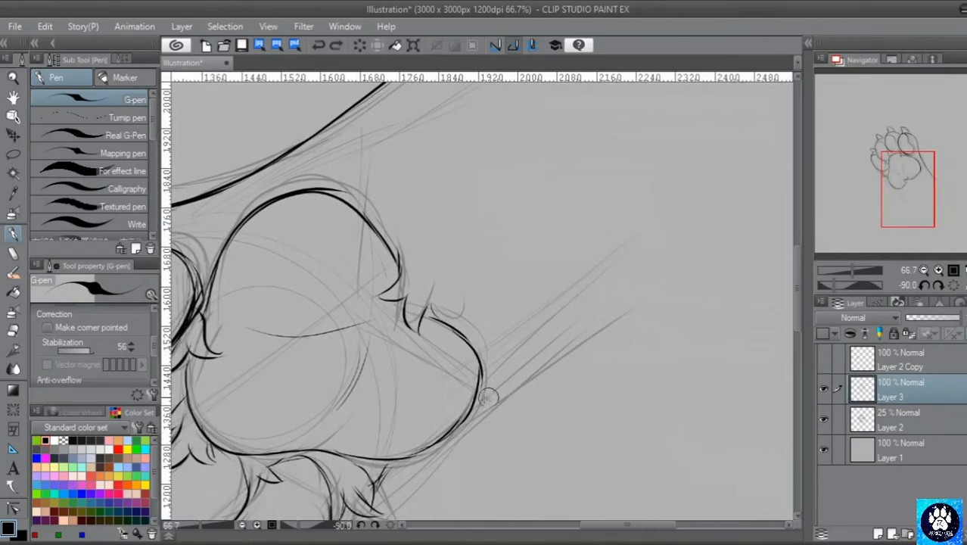
{"action": "left_click_drag", "start_coordinate": [565, 353], "coordinate": [594, 332]}
{"action": "left_click_drag", "start_coordinate": [464, 422], "coordinate": [617, 289]}
{"action": "left_click_drag", "start_coordinate": [520, 377], "coordinate": [622, 288]}
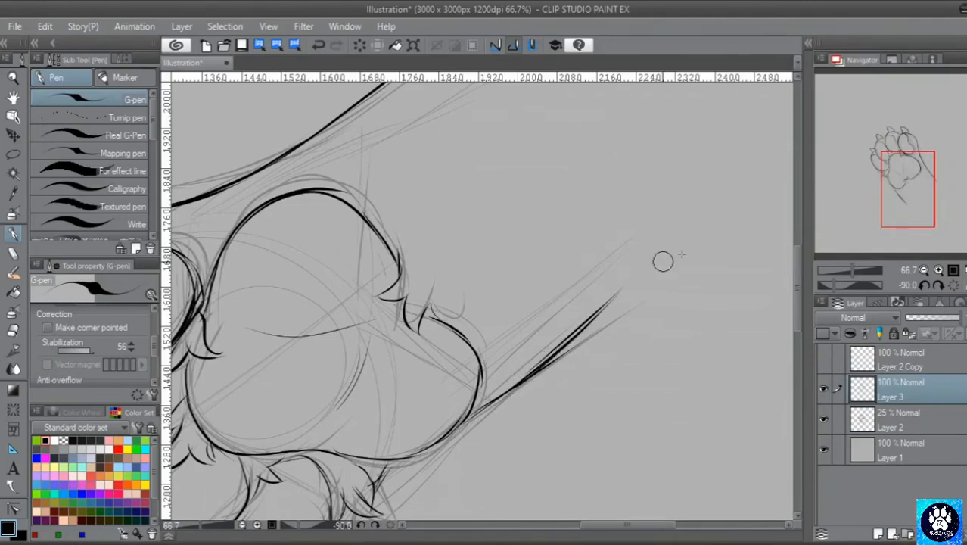
{"action": "left_click", "coordinate": [960, 291]}
{"action": "left_click_drag", "start_coordinate": [929, 209], "coordinate": [924, 199]}
{"action": "mouse_move", "coordinate": [643, 227]}
{"action": "left_mouse_down"}
{"action": "mouse_move", "coordinate": [635, 297]}
{"action": "mouse_move", "coordinate": [492, 415]}
{"action": "mouse_move", "coordinate": [408, 432]}
{"action": "left_mouse_up"}
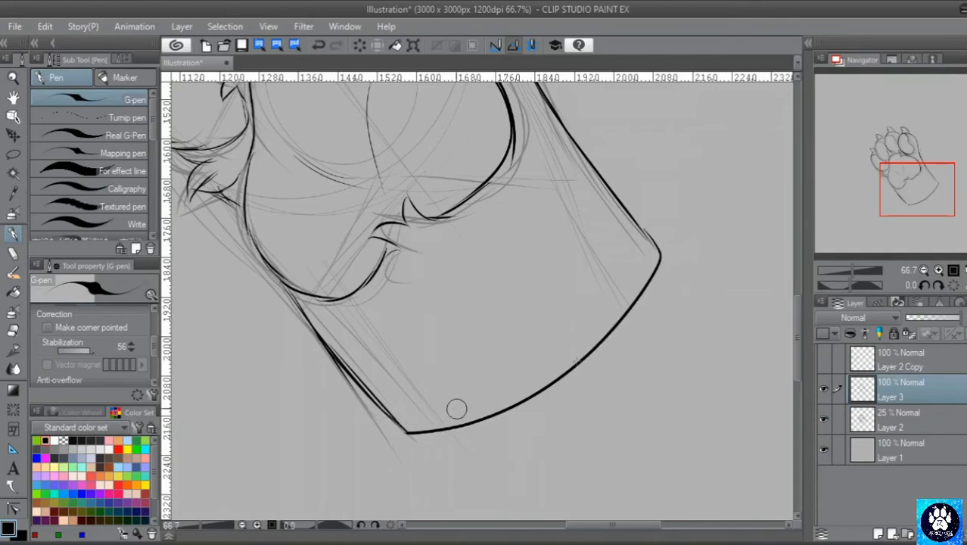
Hide the faded construction sketch on Layer 2 to view the line art alone
{"action": "key", "text": "ctrl+0"}
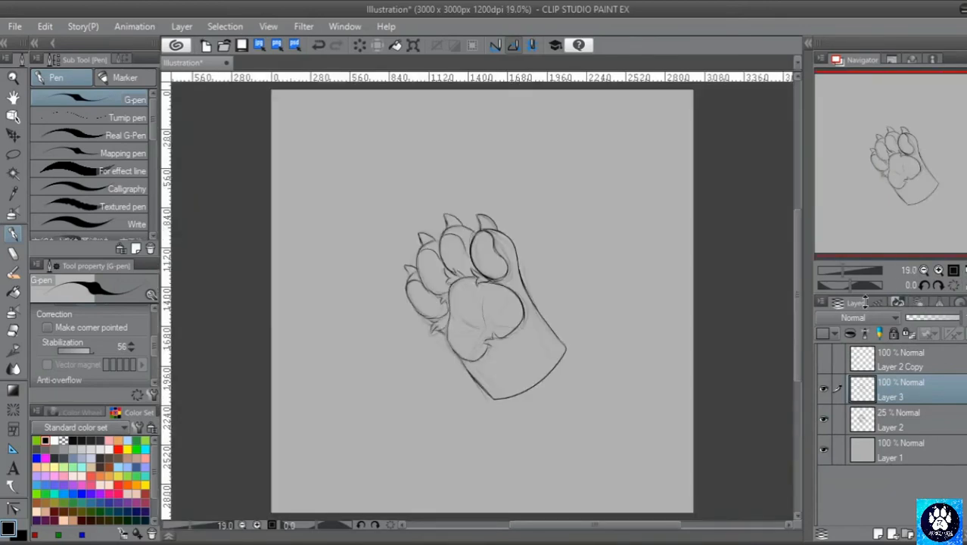
{"action": "left_click", "coordinate": [824, 413]}
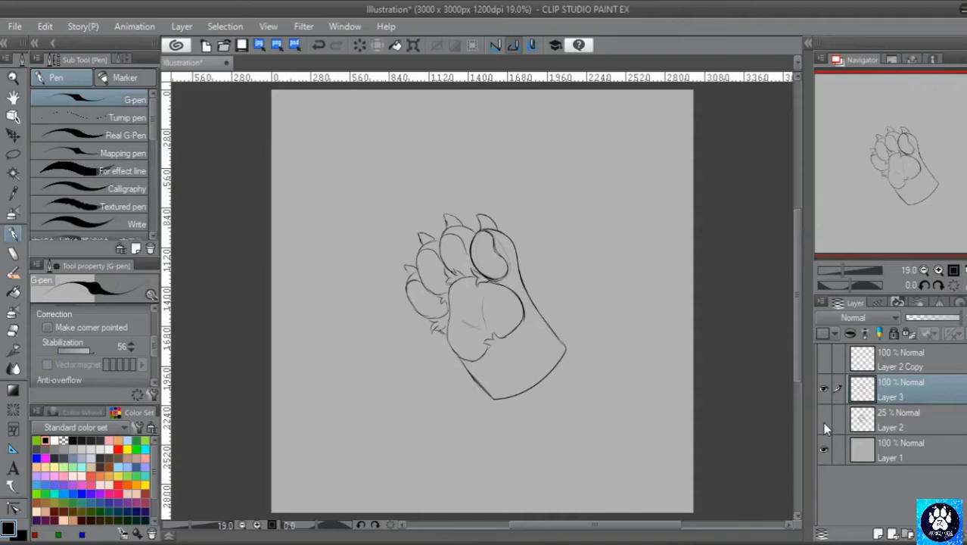
{"action": "left_click", "coordinate": [938, 269]}
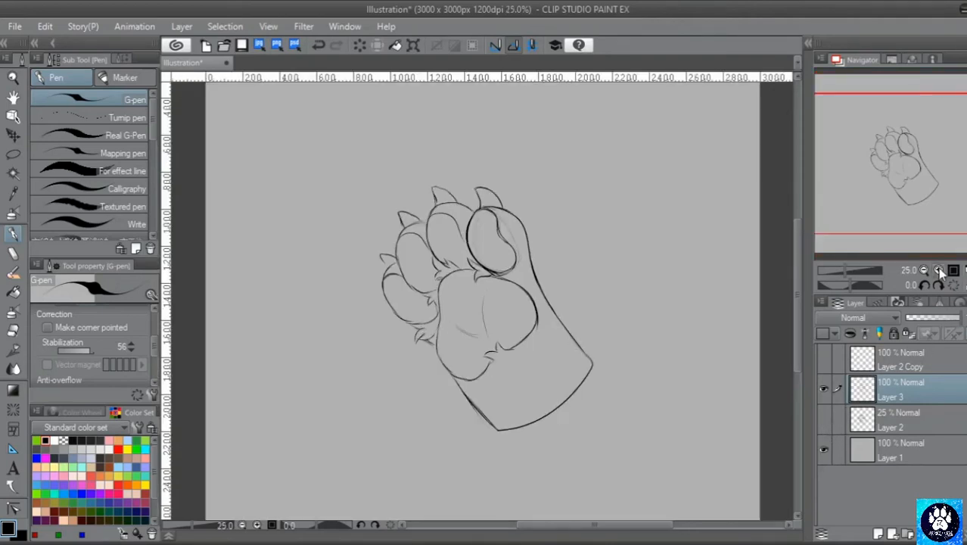
{"action": "left_click", "coordinate": [939, 269]}
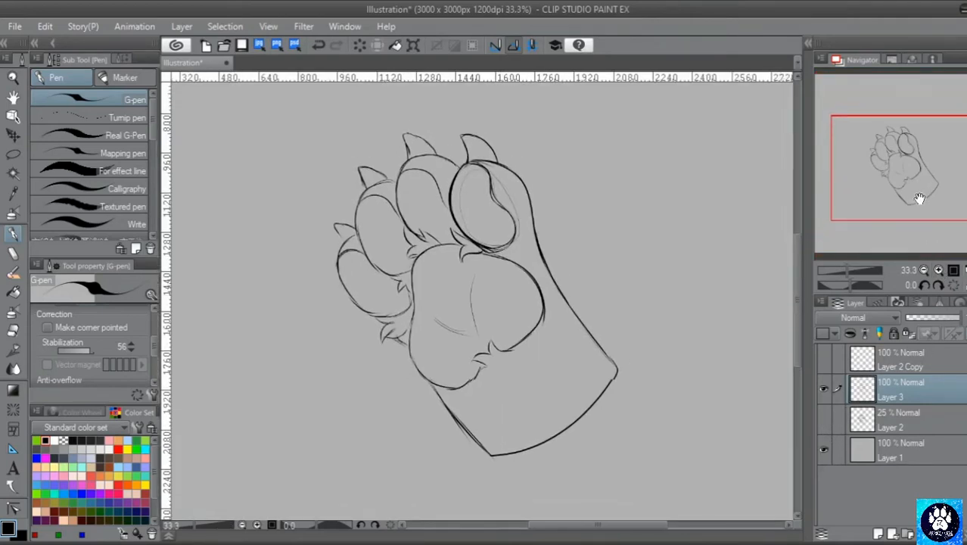
Erase both side lines of the leg with the Hard eraser, keeping the curved closing edge
{"action": "left_click", "coordinate": [13, 330]}
{"action": "left_click_drag", "start_coordinate": [427, 399], "coordinate": [484, 454]}
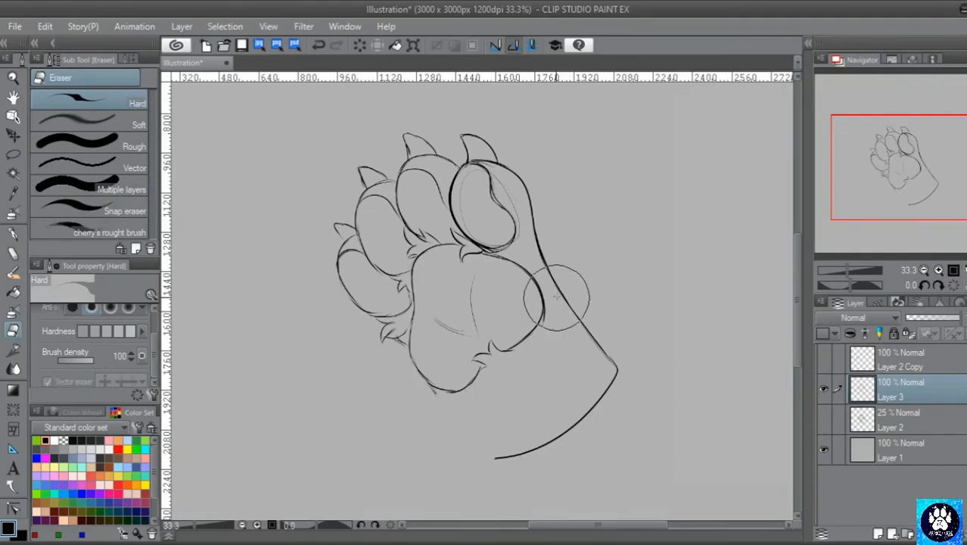
{"action": "left_click_drag", "start_coordinate": [557, 299], "coordinate": [618, 375]}
Redraw both sides of the leg with the G-pen, joining the paw to the ends of the curved edge
{"action": "left_click", "coordinate": [13, 234]}
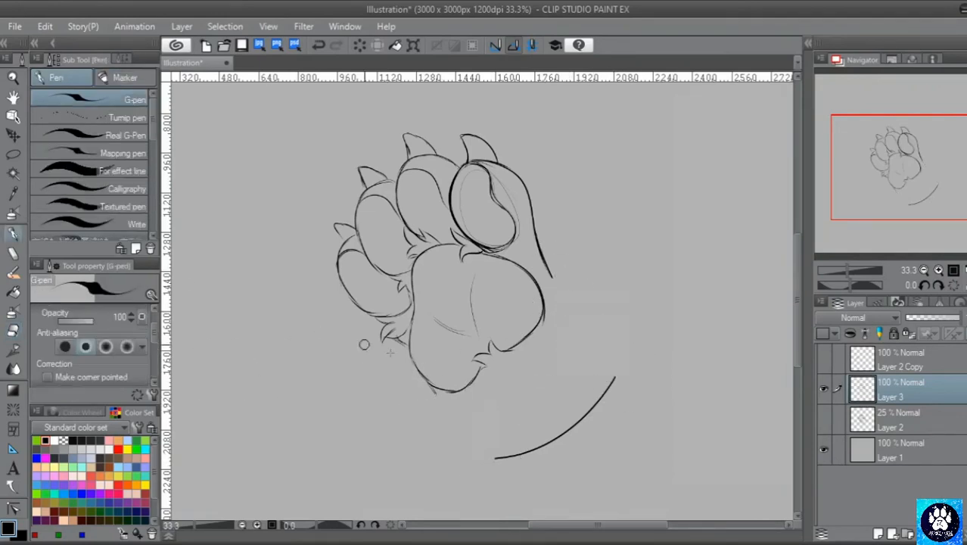
{"action": "mouse_move", "coordinate": [430, 385]}
{"action": "left_mouse_down"}
{"action": "mouse_move", "coordinate": [475, 426]}
{"action": "mouse_move", "coordinate": [494, 461]}
{"action": "left_mouse_up"}
{"action": "left_click_drag", "start_coordinate": [553, 278], "coordinate": [619, 378]}
{"action": "left_click_drag", "start_coordinate": [577, 323], "coordinate": [610, 370]}
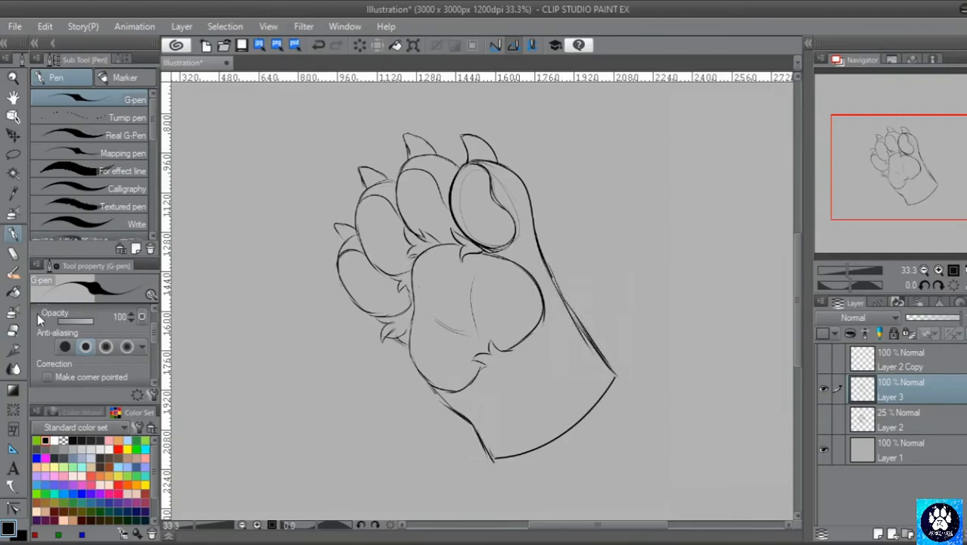
Erase the upper stretch of the leg's redrawn right side and re-ink it as a smoother connection to the paw
{"action": "left_click", "coordinate": [13, 331]}
{"action": "mouse_move", "coordinate": [587, 263]}
{"action": "left_mouse_down"}
{"action": "mouse_move", "coordinate": [561, 284]}
{"action": "mouse_move", "coordinate": [603, 351]}
{"action": "mouse_move", "coordinate": [573, 294]}
{"action": "left_mouse_up"}
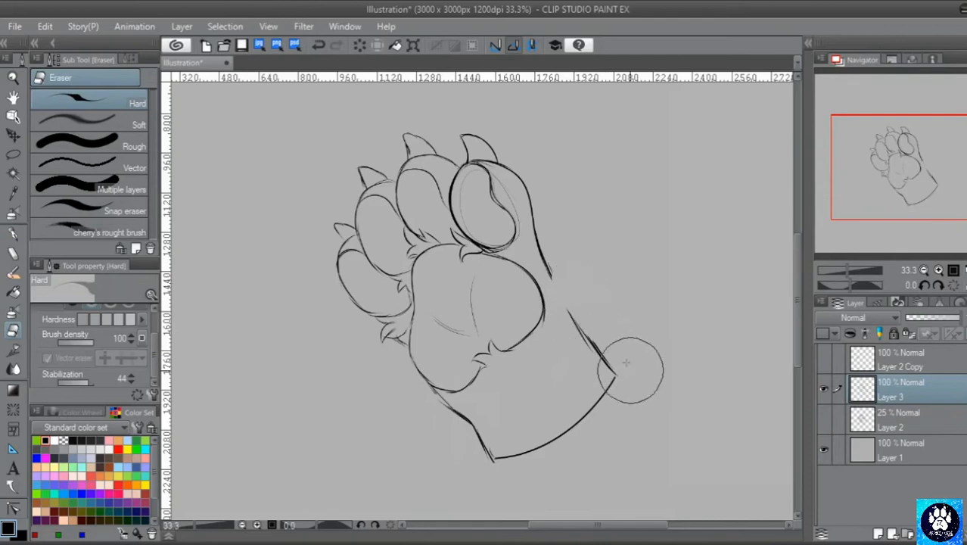
{"action": "left_click", "coordinate": [10, 235]}
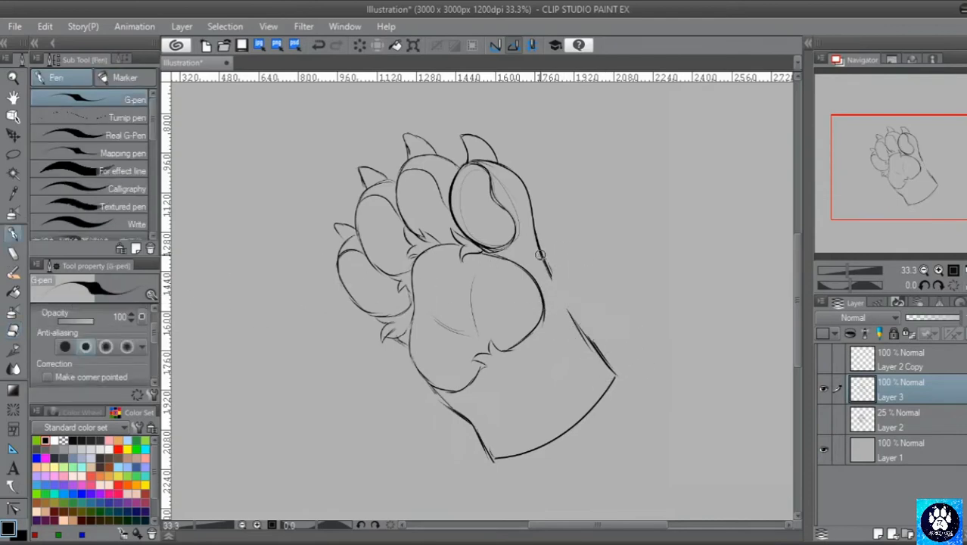
{"action": "left_click_drag", "start_coordinate": [540, 254], "coordinate": [594, 342]}
Ink short fur strokes at the bend in the leg's left side and reinforce the main pad's left edge
{"action": "left_click_drag", "start_coordinate": [434, 388], "coordinate": [464, 407]}
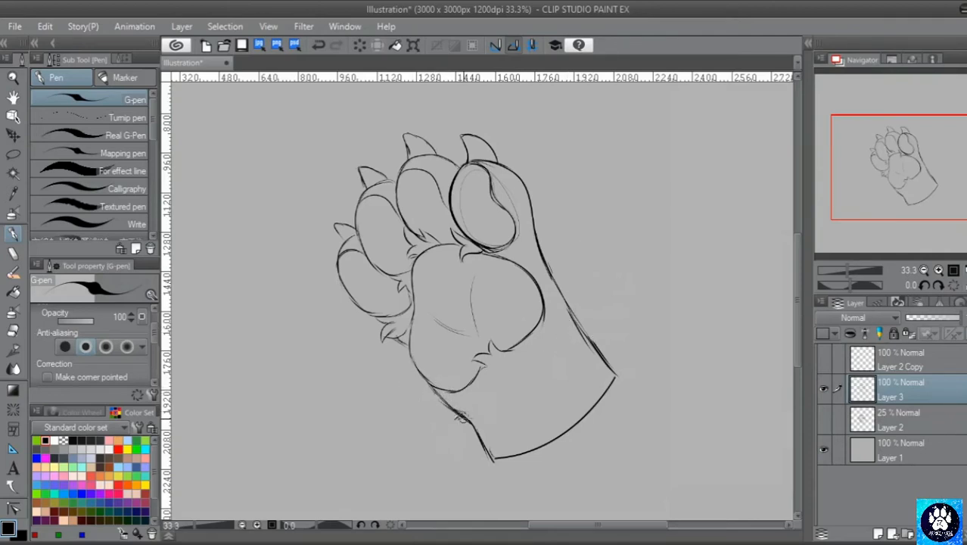
{"action": "left_click_drag", "start_coordinate": [911, 180], "coordinate": [894, 194]}
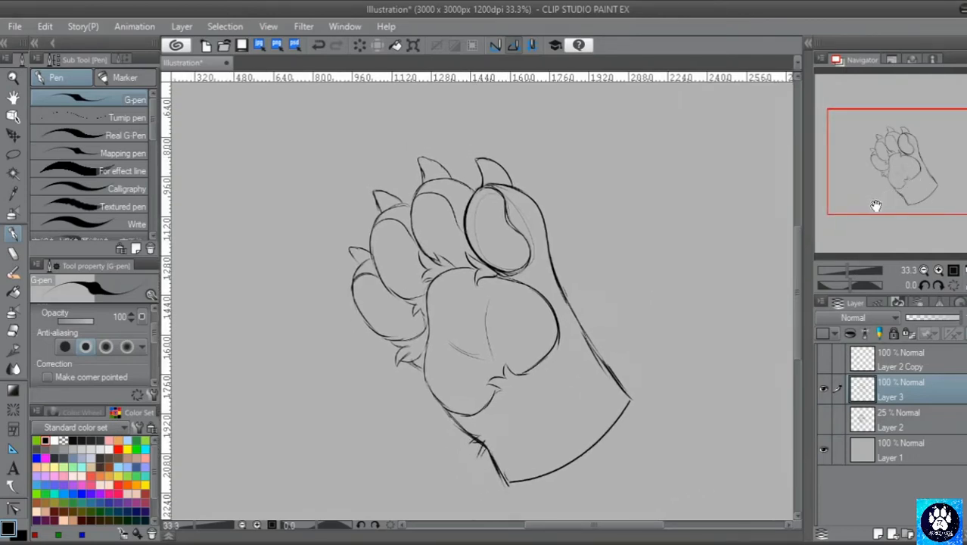
{"action": "left_click_drag", "start_coordinate": [426, 289], "coordinate": [433, 339]}
{"action": "left_click", "coordinate": [824, 390]}
{"action": "left_click", "coordinate": [824, 390]}
Lasso the two leftmost toes with their claws, rotate them slightly counterclockwise, shift them down a little, and deselect
{"action": "left_click", "coordinate": [13, 155]}
{"action": "mouse_move", "coordinate": [413, 211]}
{"action": "left_mouse_down"}
{"action": "mouse_move", "coordinate": [405, 184]}
{"action": "mouse_move", "coordinate": [343, 302]}
{"action": "mouse_move", "coordinate": [416, 371]}
{"action": "mouse_move", "coordinate": [424, 327]}
{"action": "left_mouse_up"}
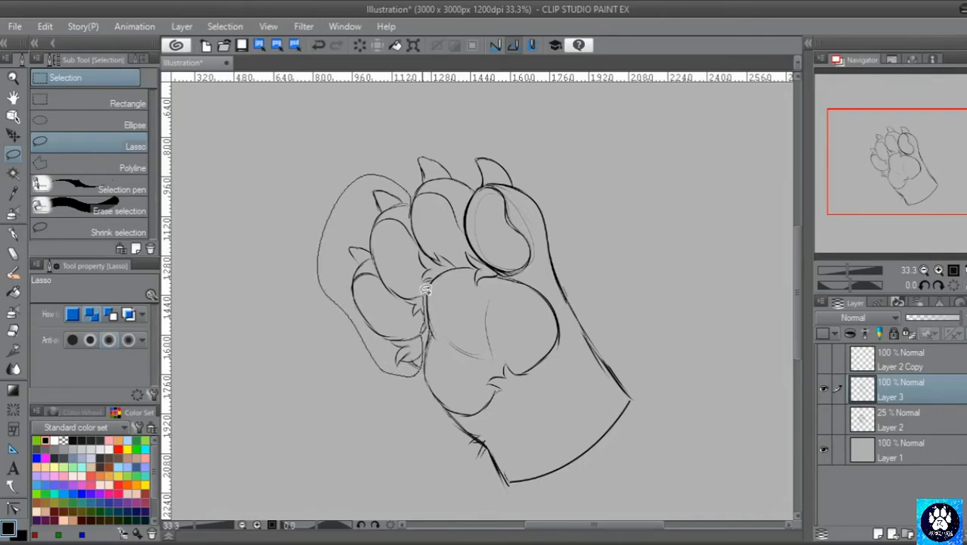
{"action": "left_click_drag", "start_coordinate": [415, 220], "coordinate": [414, 217]}
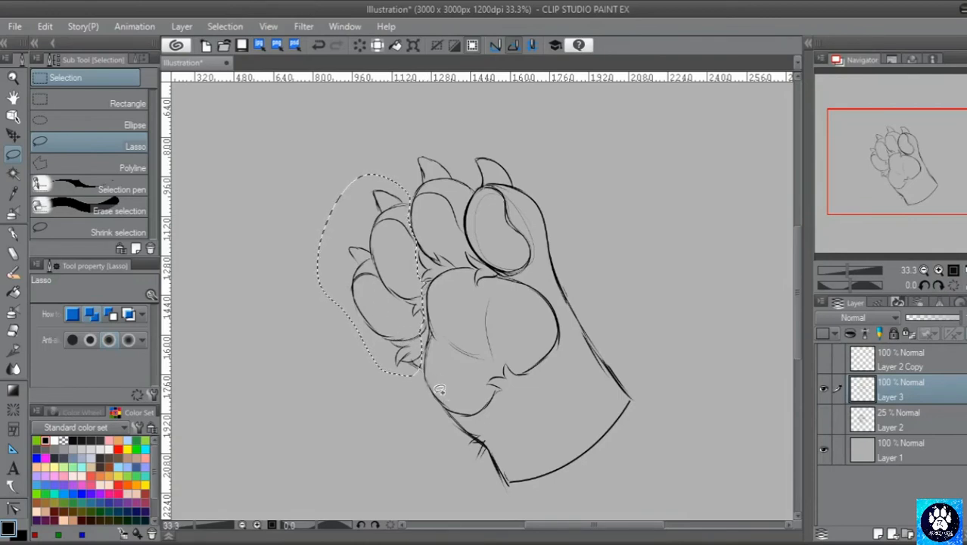
{"action": "left_click", "coordinate": [46, 27]}
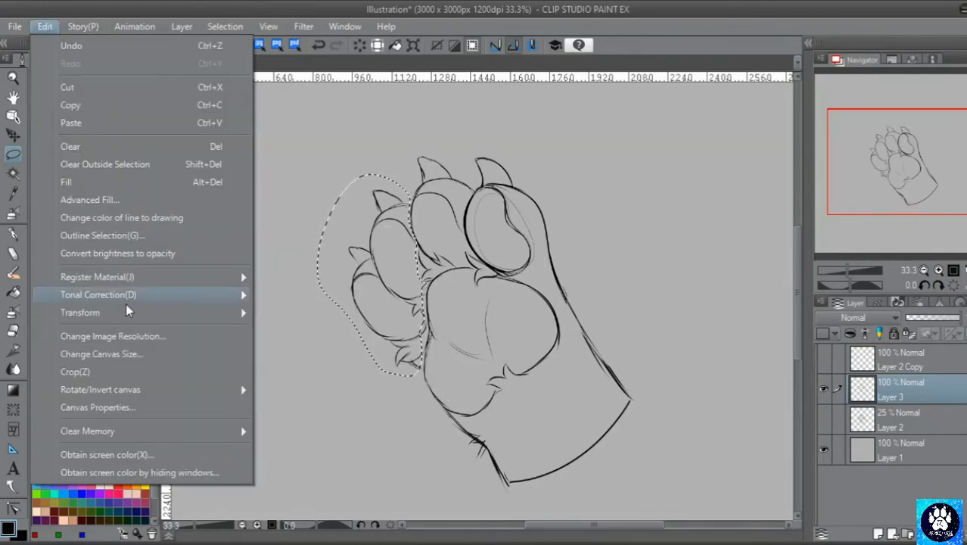
{"action": "mouse_move", "coordinate": [172, 316]}
{"action": "left_click", "coordinate": [321, 308]}
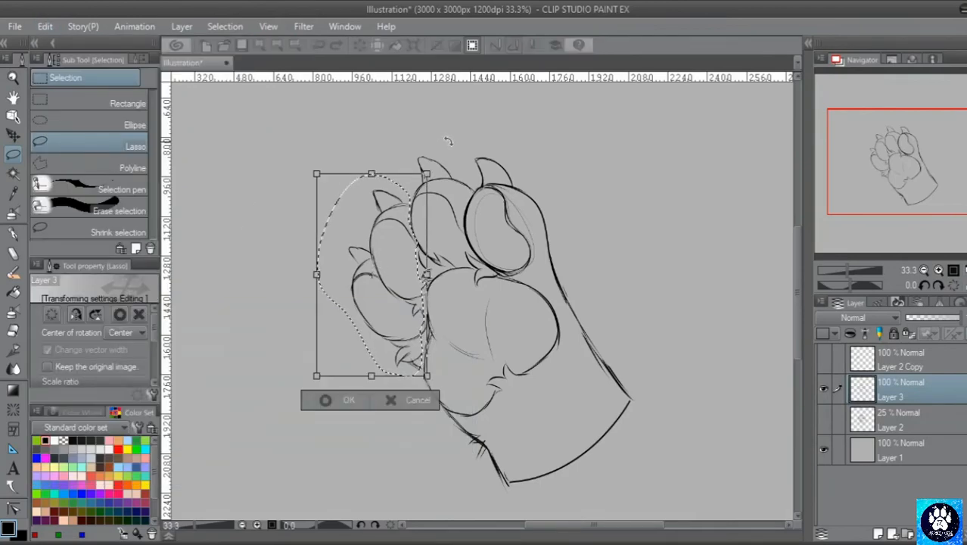
{"action": "left_click_drag", "start_coordinate": [452, 141], "coordinate": [444, 130]}
{"action": "left_click_drag", "start_coordinate": [407, 274], "coordinate": [406, 284]}
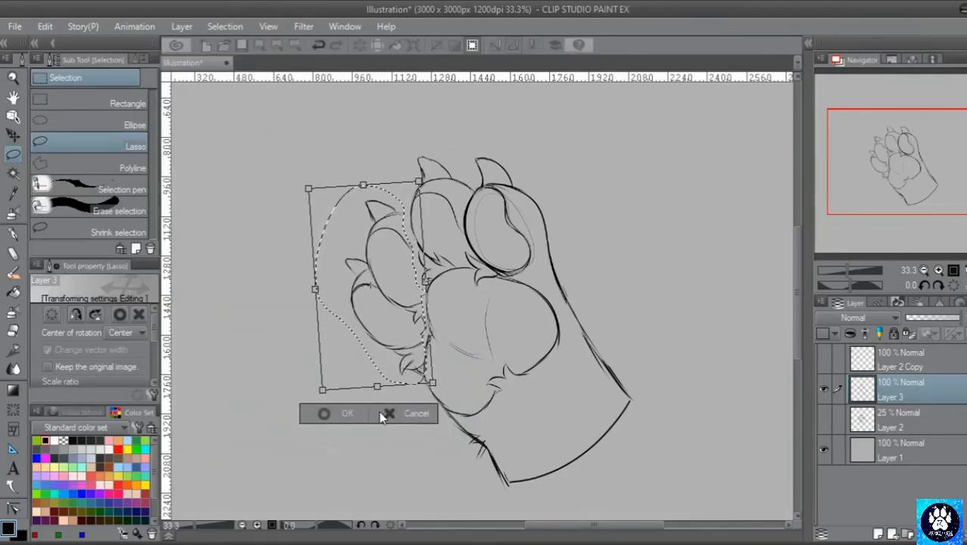
{"action": "left_click", "coordinate": [355, 414]}
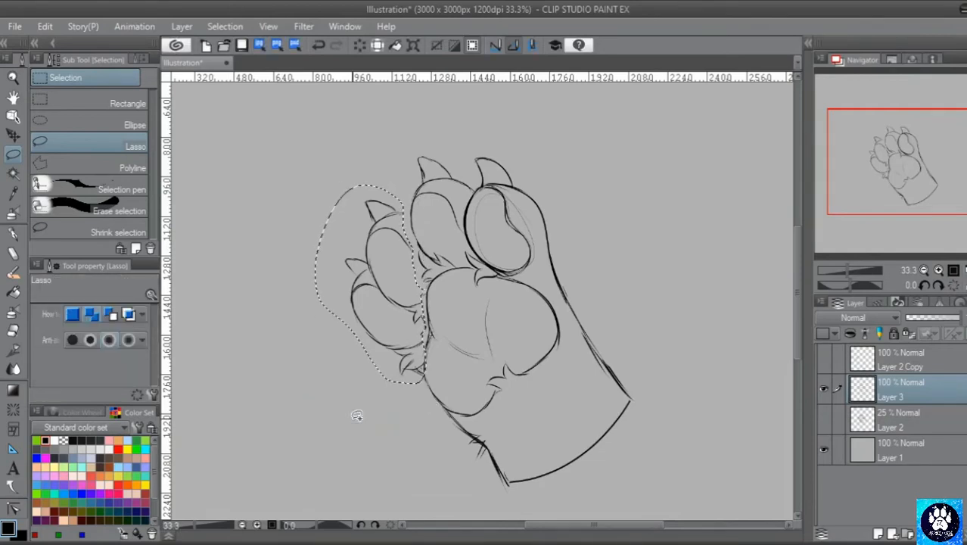
{"action": "left_click", "coordinate": [225, 25]}
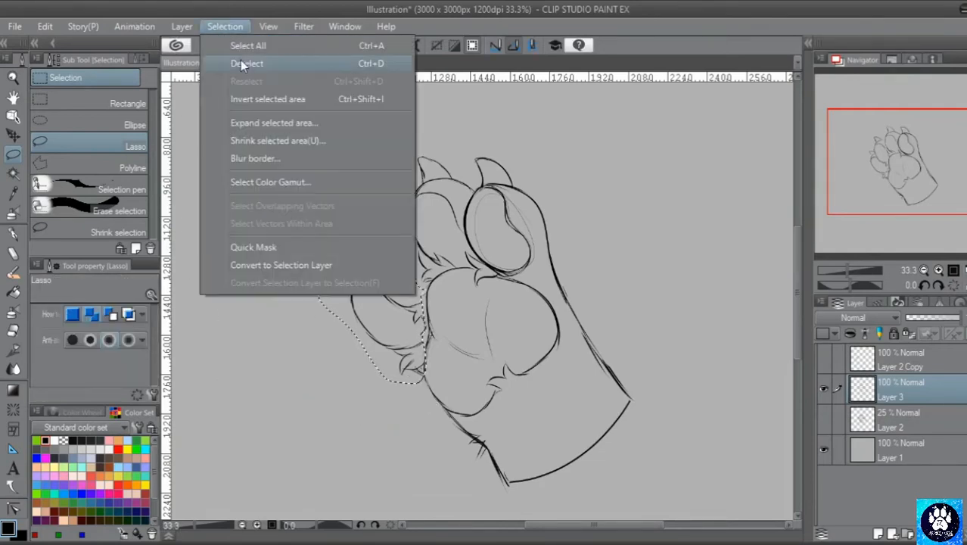
{"action": "left_click", "coordinate": [241, 62]}
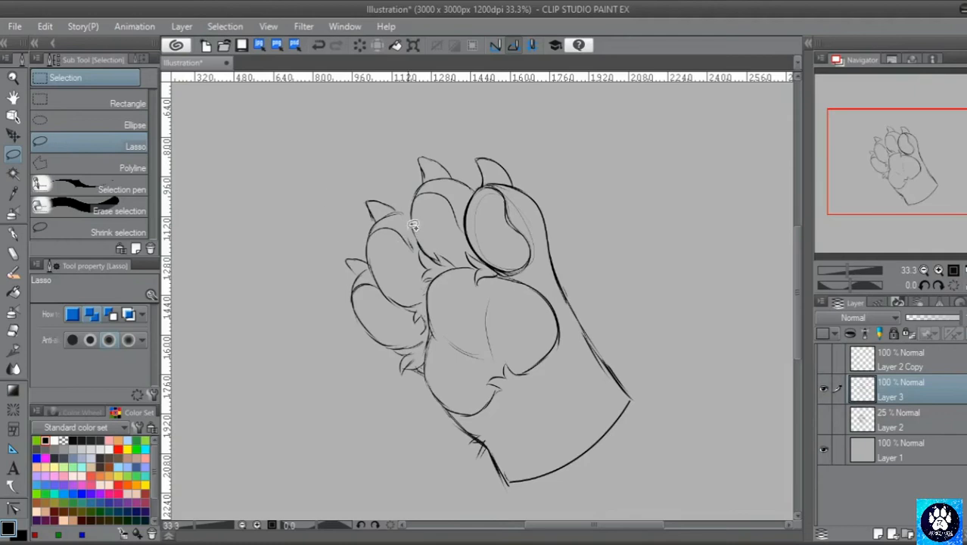
{"action": "mouse_move", "coordinate": [414, 225]}
{"action": "left_mouse_down"}
{"action": "mouse_move", "coordinate": [337, 243]}
{"action": "mouse_move", "coordinate": [420, 394]}
{"action": "mouse_move", "coordinate": [430, 260]}
{"action": "left_mouse_up"}
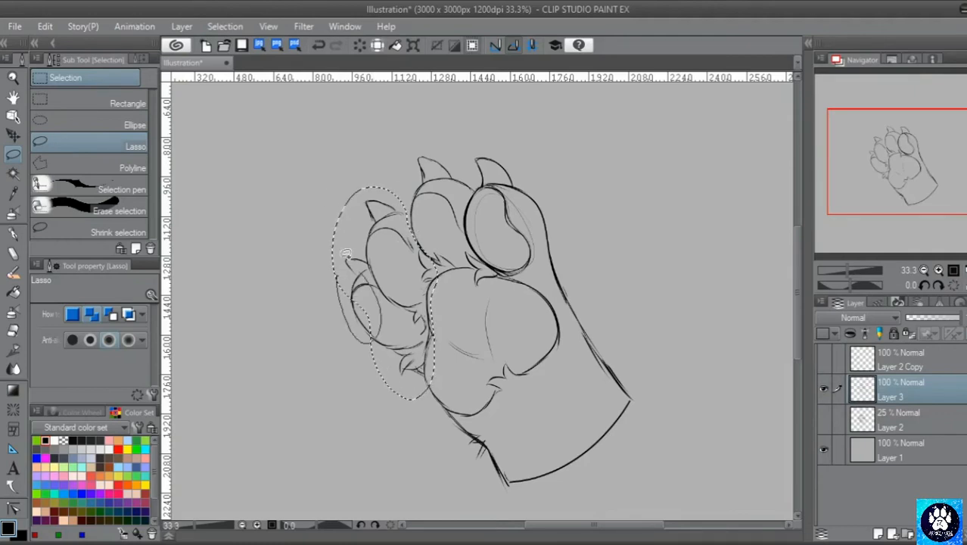
{"action": "left_click", "coordinate": [46, 27]}
{"action": "mouse_move", "coordinate": [132, 312]}
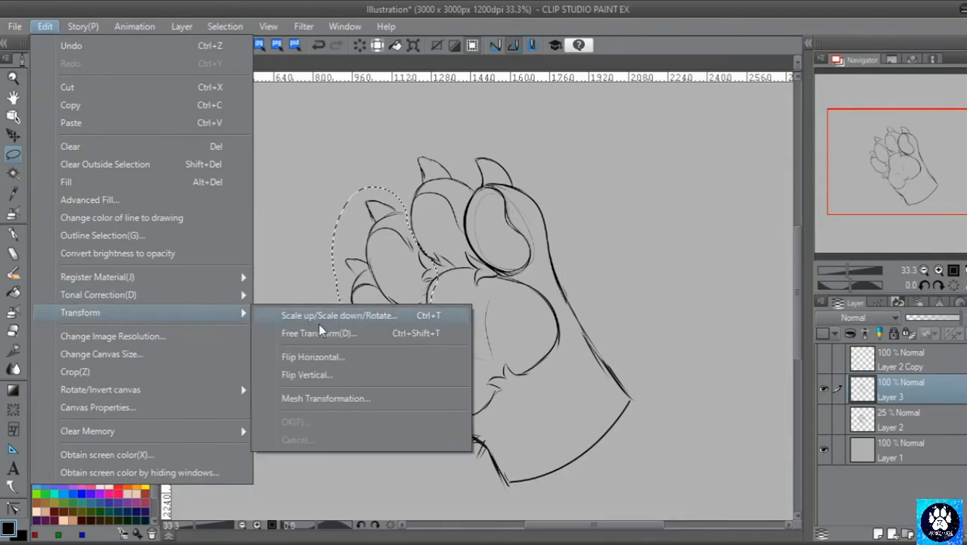
{"action": "left_click", "coordinate": [373, 241]}
{"action": "left_click", "coordinate": [225, 27]}
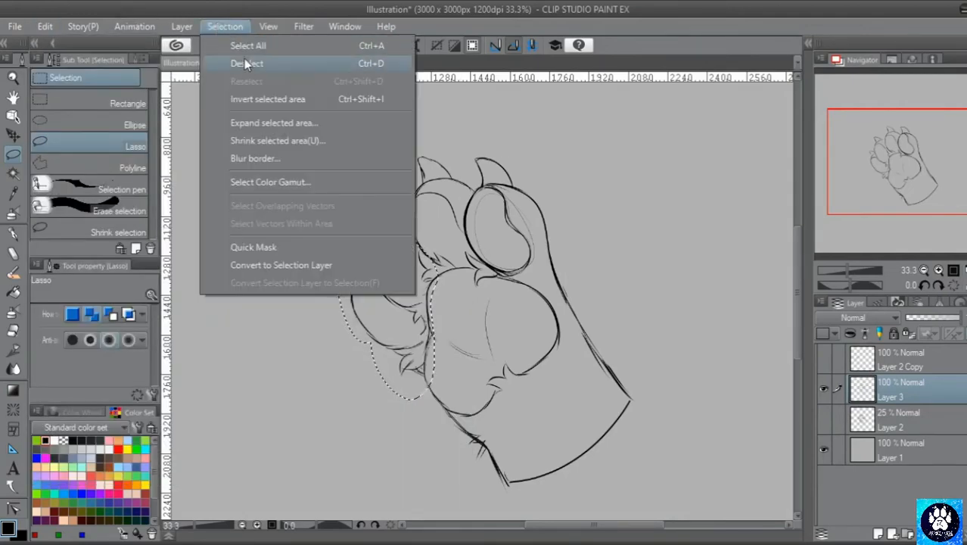
{"action": "left_click", "coordinate": [244, 63]}
Ink more G-pen fur strokes along the leg's left side, reinforce its right side, and lower Layer 3's opacity to 27%
{"action": "left_click", "coordinate": [13, 238]}
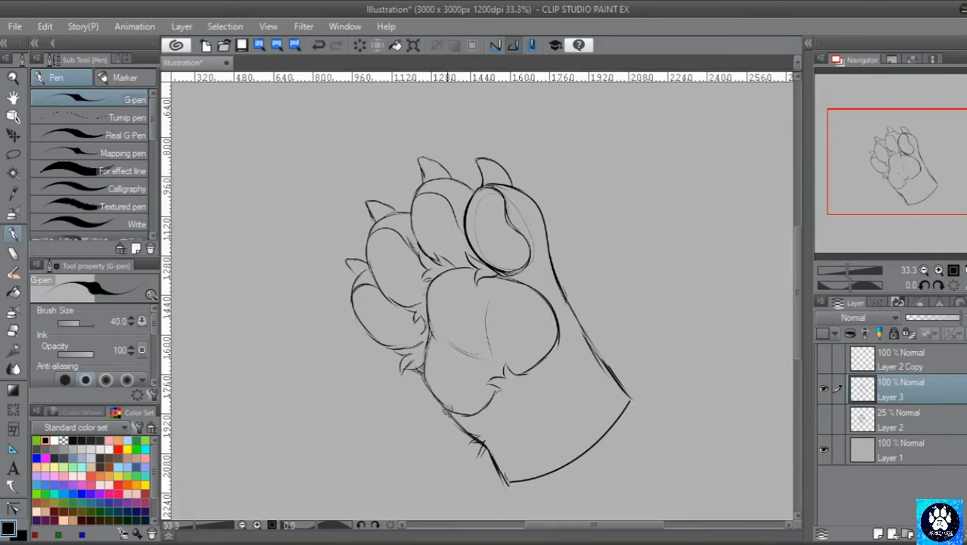
{"action": "mouse_move", "coordinate": [447, 411]}
{"action": "left_mouse_down"}
{"action": "mouse_move", "coordinate": [473, 428]}
{"action": "mouse_move", "coordinate": [455, 429]}
{"action": "left_mouse_up"}
{"action": "left_click_drag", "start_coordinate": [509, 422], "coordinate": [512, 428]}
{"action": "left_click_drag", "start_coordinate": [566, 305], "coordinate": [605, 360]}
{"action": "left_click_drag", "start_coordinate": [925, 321], "coordinate": [919, 320]}
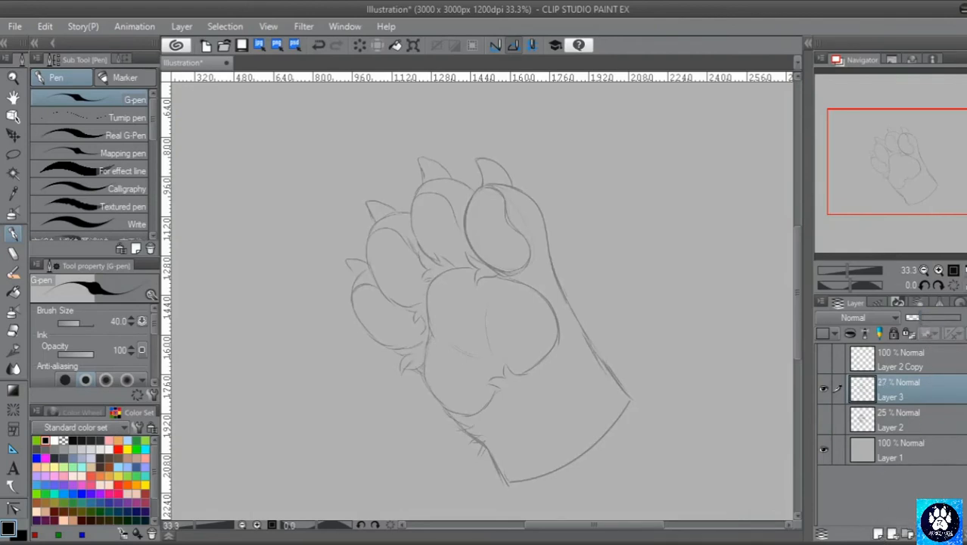
Try enlarging the whole paw on Layer 3 so that it fills most of the canvas
{"action": "left_click", "coordinate": [965, 270]}
{"action": "left_click", "coordinate": [47, 26]}
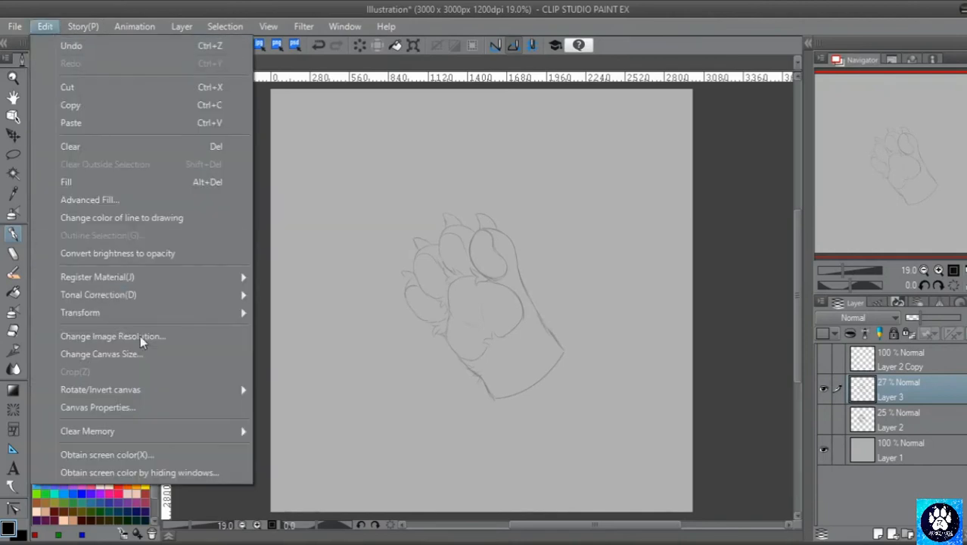
{"action": "mouse_move", "coordinate": [143, 314]}
{"action": "left_click", "coordinate": [339, 315]}
{"action": "mouse_move", "coordinate": [507, 317]}
{"action": "left_mouse_down"}
{"action": "mouse_move", "coordinate": [417, 250]}
{"action": "mouse_move", "coordinate": [425, 255]}
{"action": "left_mouse_up"}
{"action": "left_click_drag", "start_coordinate": [467, 311], "coordinate": [701, 492]}
{"action": "left_click_drag", "start_coordinate": [617, 424], "coordinate": [631, 415]}
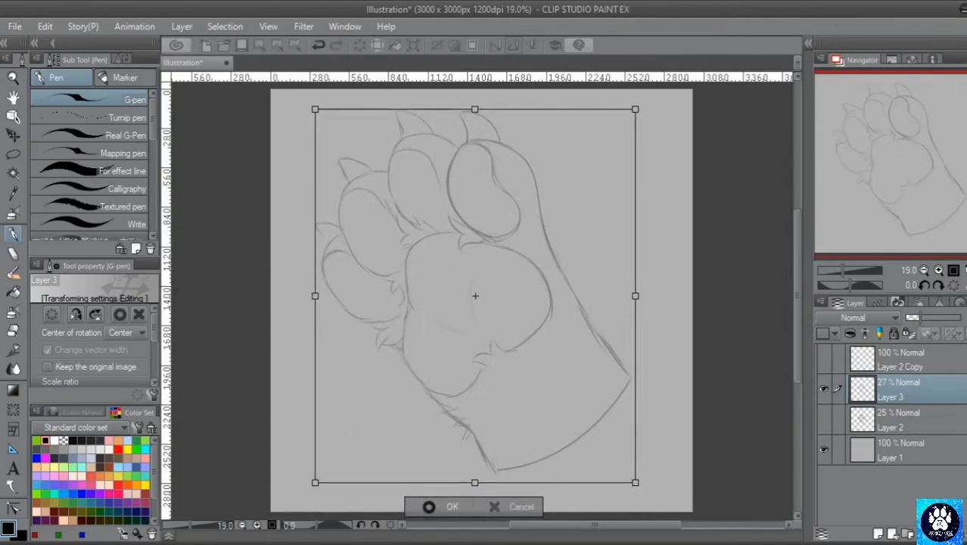
{"action": "left_click", "coordinate": [467, 512]}
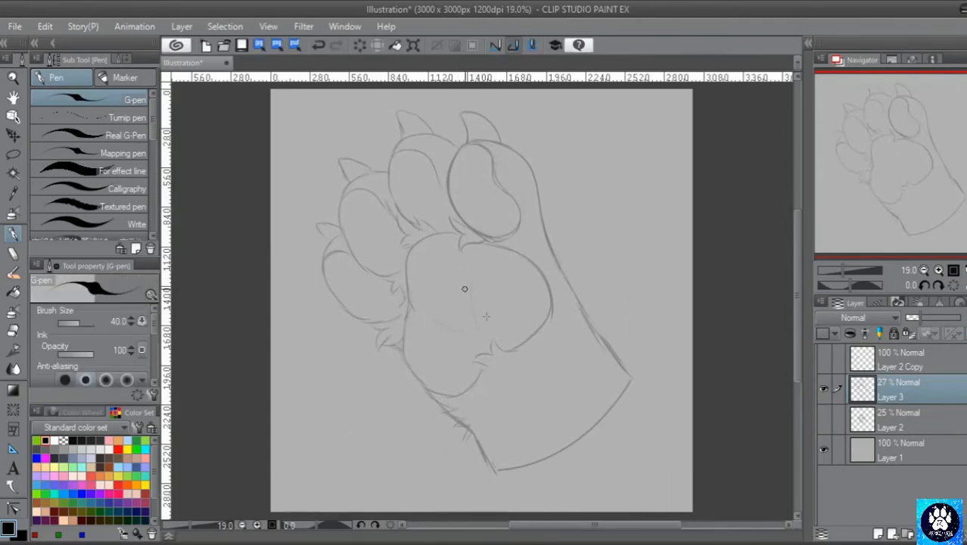
Examine the line quality of the enlarged paw sketch up close inside the main pad
{"action": "left_click", "coordinate": [938, 270]}
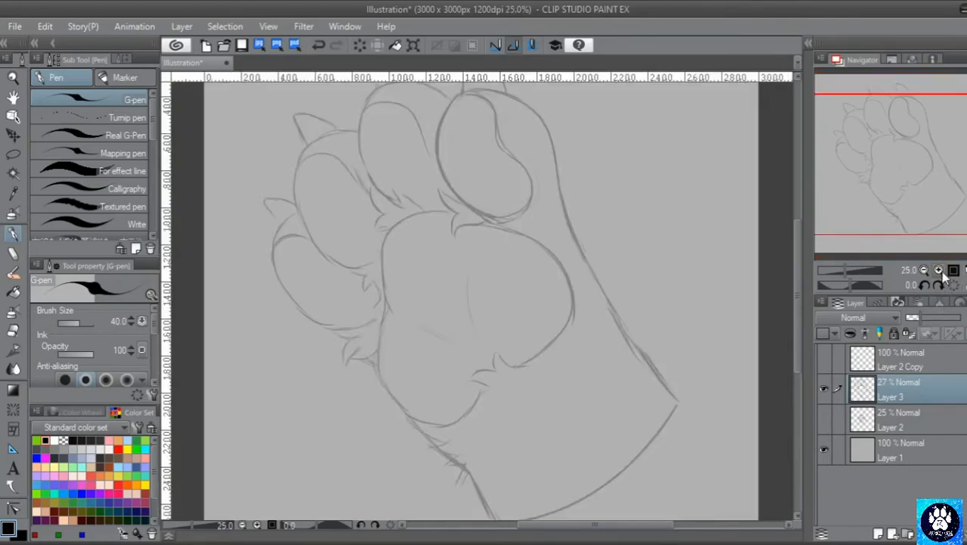
{"action": "left_click", "coordinate": [939, 270]}
{"action": "left_click", "coordinate": [938, 271]}
{"action": "left_click", "coordinate": [939, 270]}
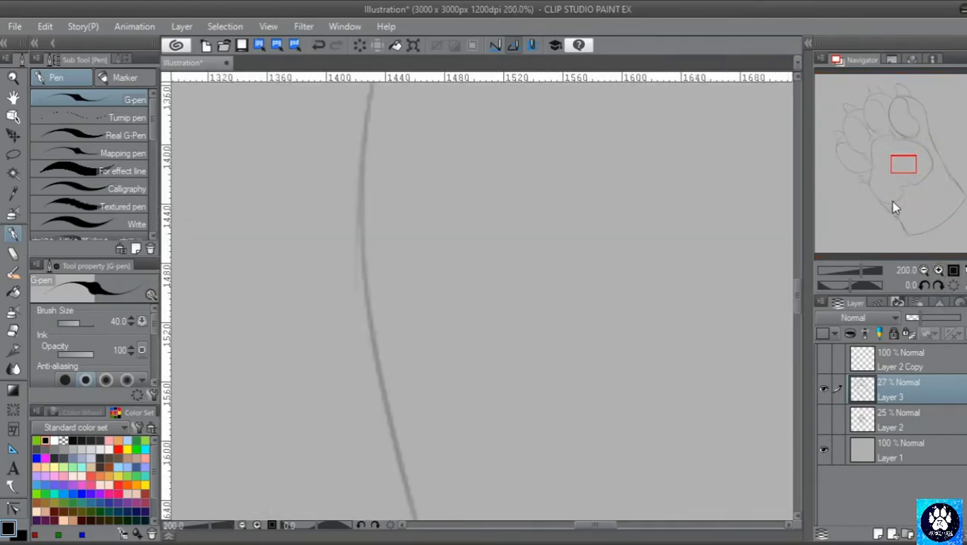
{"action": "left_click_drag", "start_coordinate": [897, 153], "coordinate": [907, 150]}
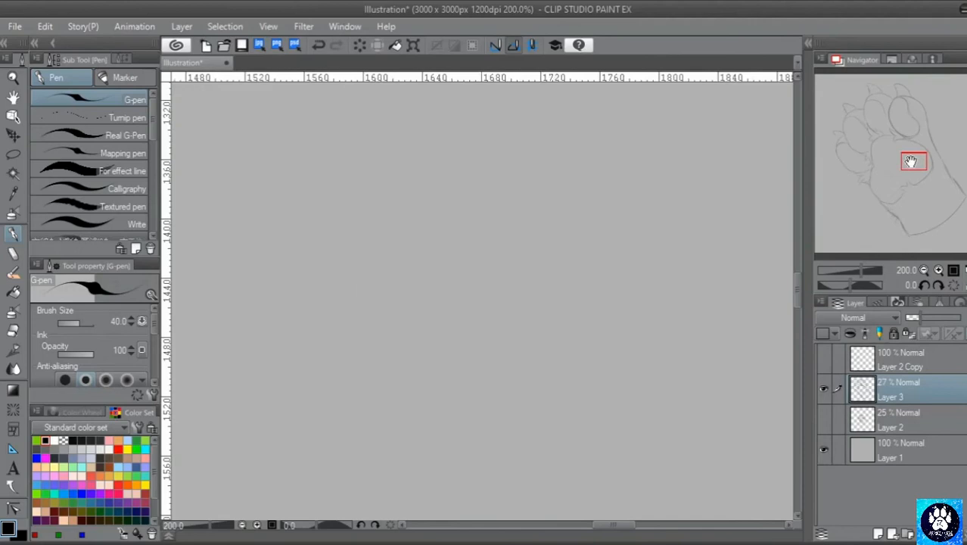
{"action": "left_click", "coordinate": [923, 271]}
{"action": "left_click", "coordinate": [924, 270]}
{"action": "left_click", "coordinate": [924, 270]}
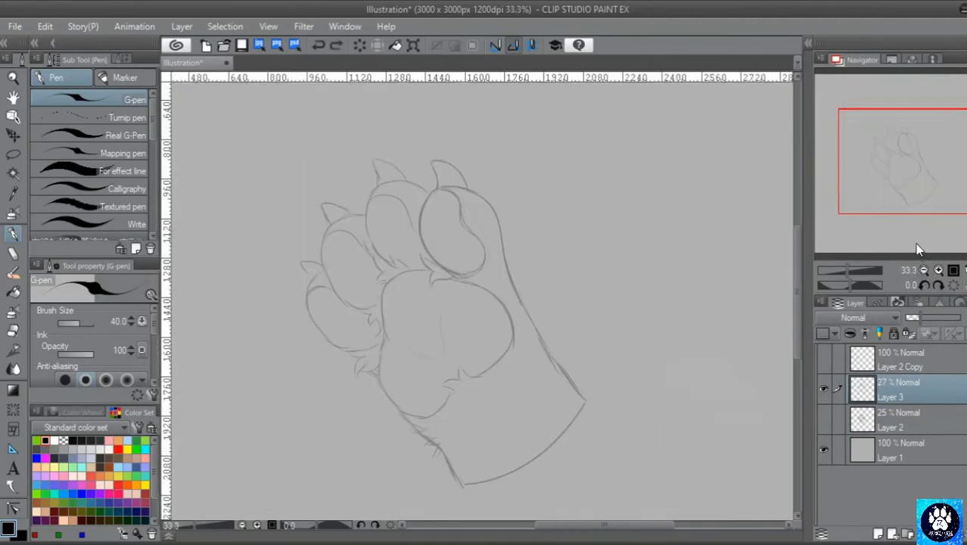
Scale the Layer 3 paw down to roughly 60% of its size, keeping its lower-left corner in place
{"action": "left_click", "coordinate": [47, 26]}
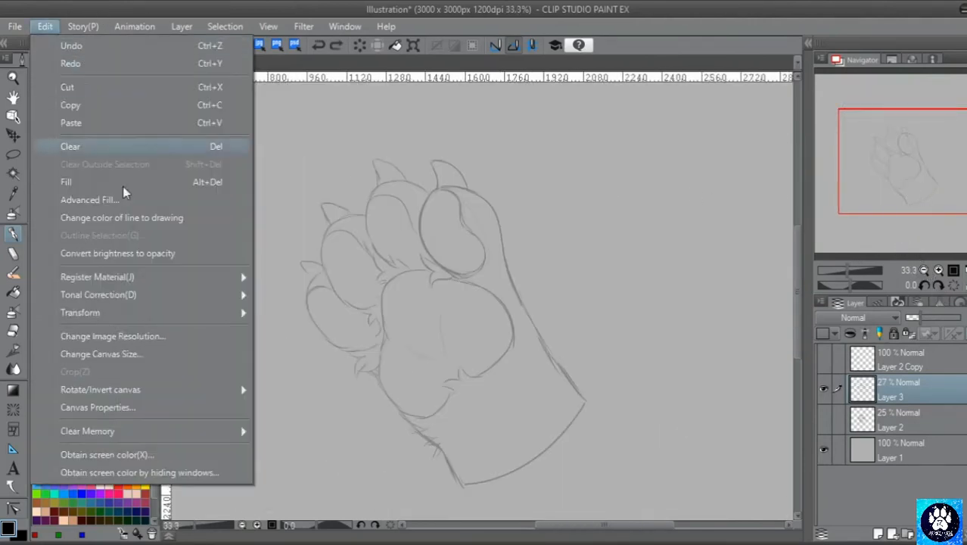
{"action": "mouse_move", "coordinate": [151, 313]}
{"action": "left_click", "coordinate": [299, 314]}
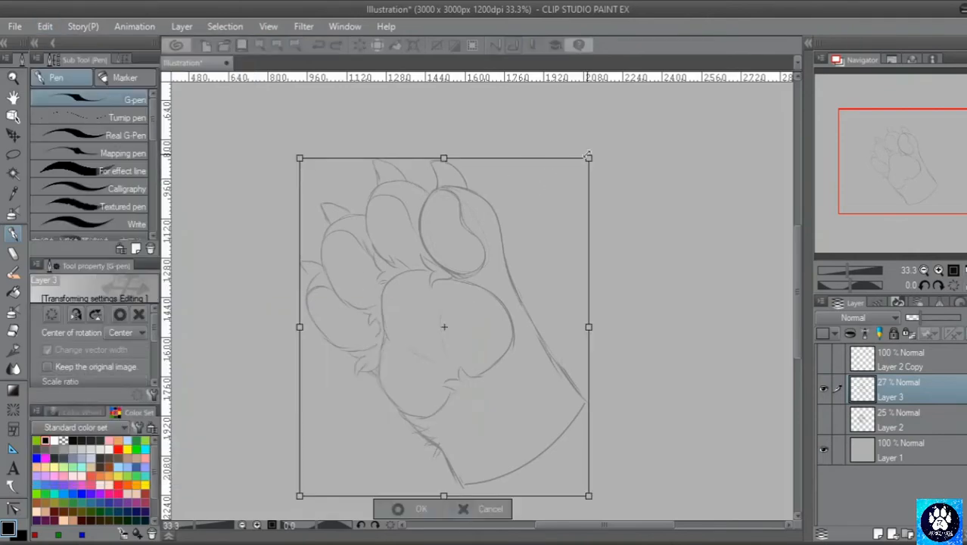
{"action": "left_click_drag", "start_coordinate": [588, 157], "coordinate": [477, 288]}
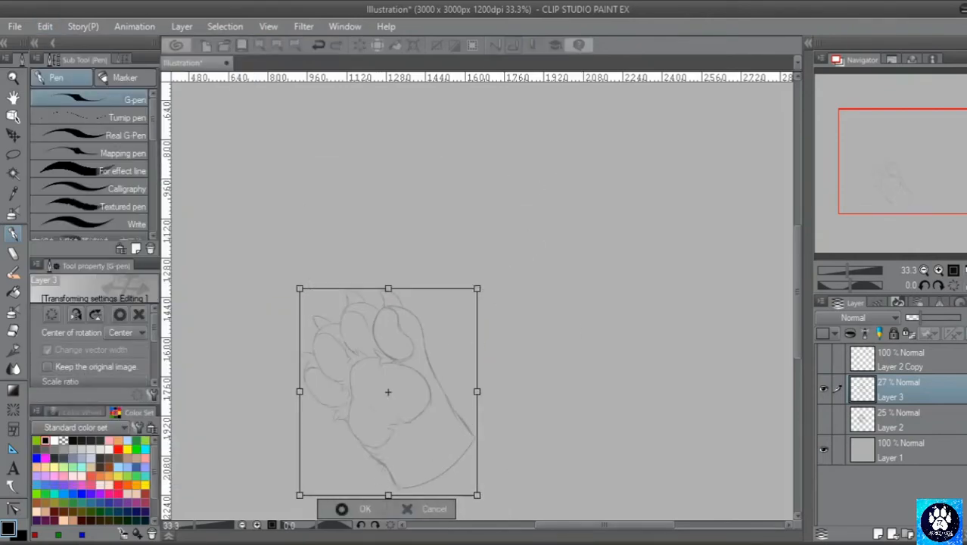
{"action": "left_click", "coordinate": [342, 508]}
Add a new layer above Layer 3 and ink a thick G-pen curve along the left edge of the rightmost toe
{"action": "left_click", "coordinate": [878, 533]}
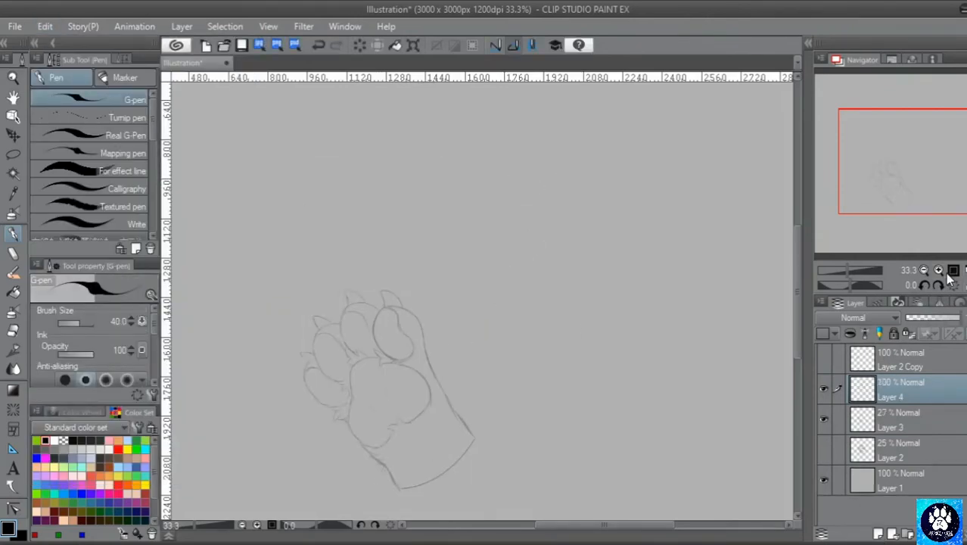
{"action": "left_click", "coordinate": [940, 271]}
{"action": "left_click", "coordinate": [939, 271]}
{"action": "left_click", "coordinate": [939, 285]}
{"action": "left_click", "coordinate": [939, 285]}
{"action": "mouse_move", "coordinate": [905, 164]}
{"action": "left_mouse_down"}
{"action": "mouse_move", "coordinate": [885, 162]}
{"action": "mouse_move", "coordinate": [889, 172]}
{"action": "left_mouse_up"}
{"action": "left_click", "coordinate": [952, 286]}
{"action": "left_click", "coordinate": [939, 271]}
{"action": "left_click", "coordinate": [939, 271]}
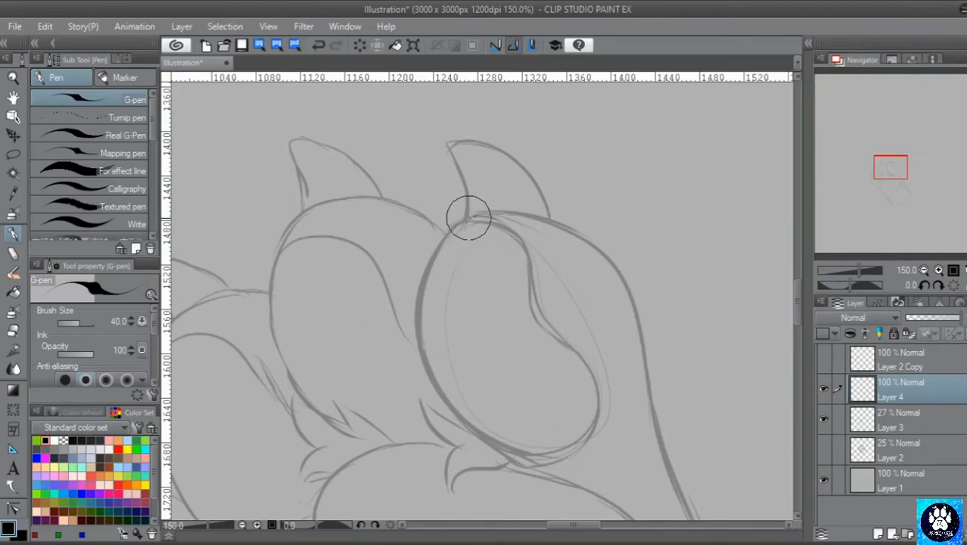
{"action": "left_click_drag", "start_coordinate": [471, 218], "coordinate": [422, 268]}
{"action": "mouse_move", "coordinate": [413, 301]}
{"action": "left_mouse_down"}
{"action": "mouse_move", "coordinate": [415, 355]}
{"action": "mouse_move", "coordinate": [444, 407]}
{"action": "mouse_move", "coordinate": [483, 448]}
{"action": "mouse_move", "coordinate": [530, 463]}
{"action": "left_mouse_up"}
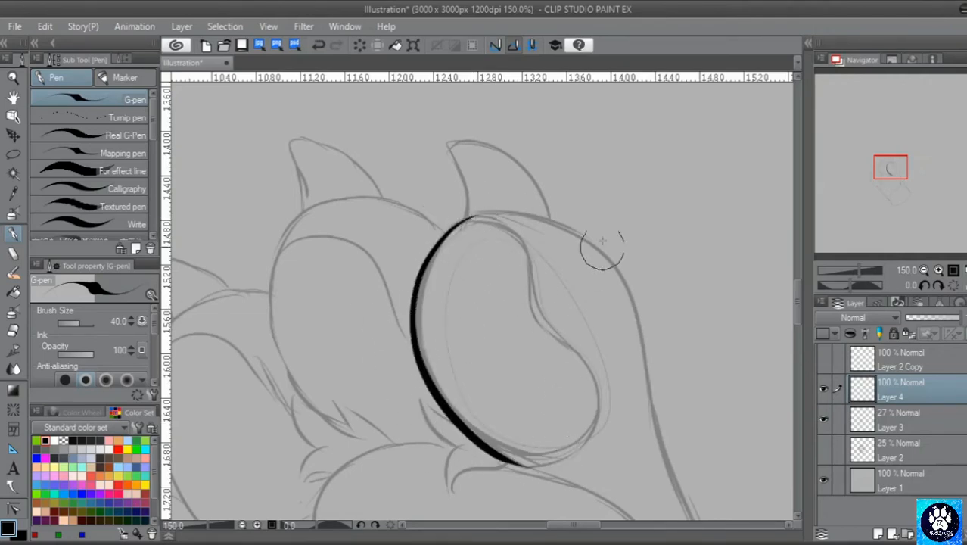
Select Layers 3 and 4 together and enlarge the paw with its inked curve to fill most of the canvas
{"action": "left_click", "coordinate": [952, 269]}
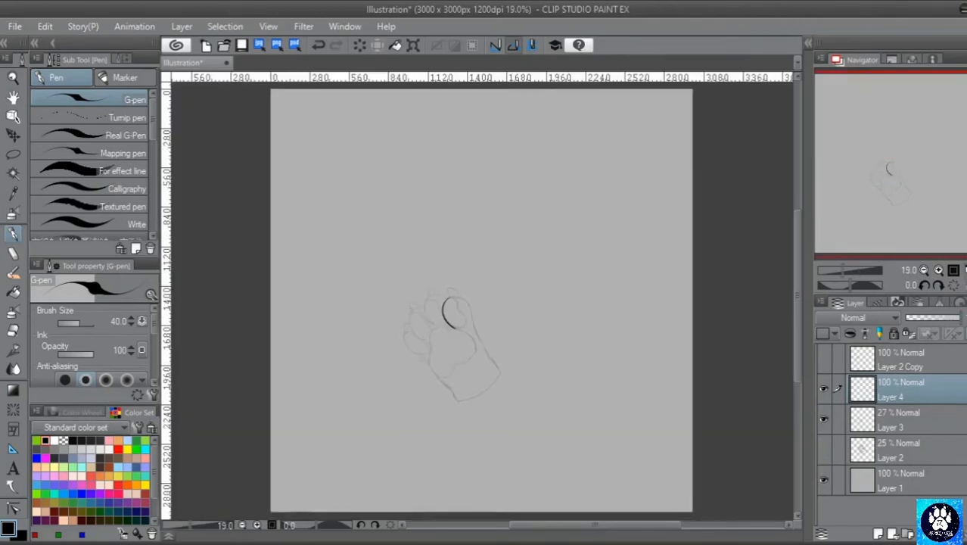
{"action": "left_click", "coordinate": [837, 419]}
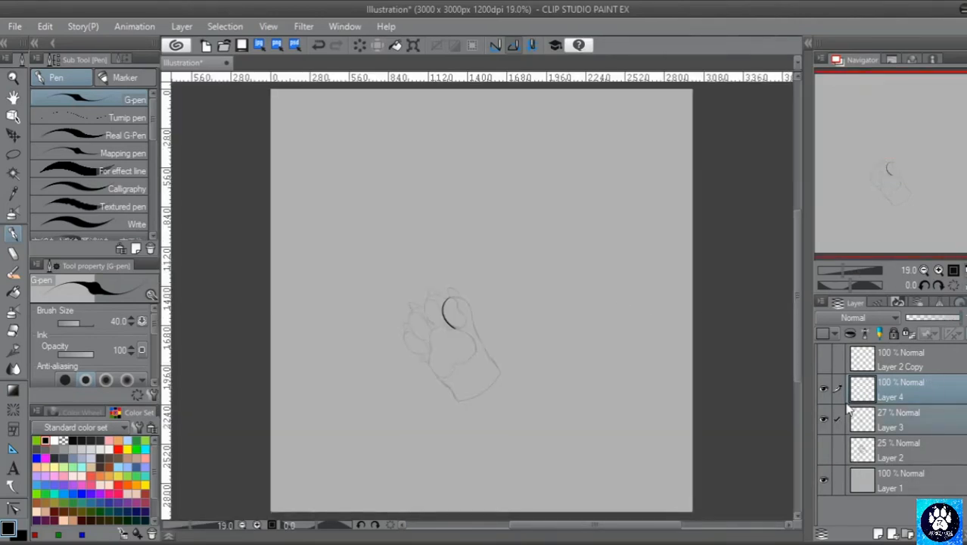
{"action": "left_click", "coordinate": [44, 25]}
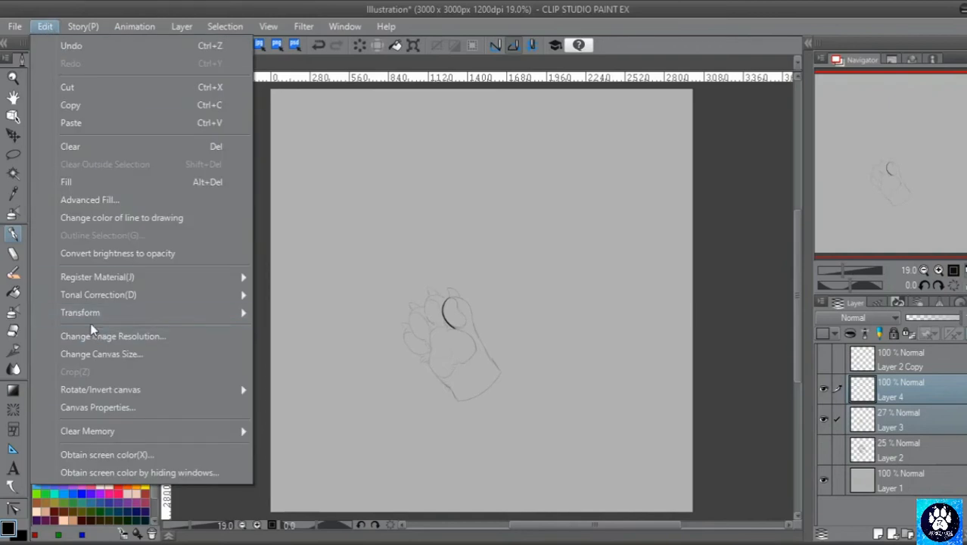
{"action": "mouse_move", "coordinate": [61, 310]}
{"action": "left_click", "coordinate": [328, 317]}
{"action": "left_click_drag", "start_coordinate": [485, 376], "coordinate": [360, 180]}
{"action": "mouse_move", "coordinate": [381, 220]}
{"action": "left_mouse_down"}
{"action": "mouse_move", "coordinate": [438, 372]}
{"action": "mouse_move", "coordinate": [614, 489]}
{"action": "left_mouse_up"}
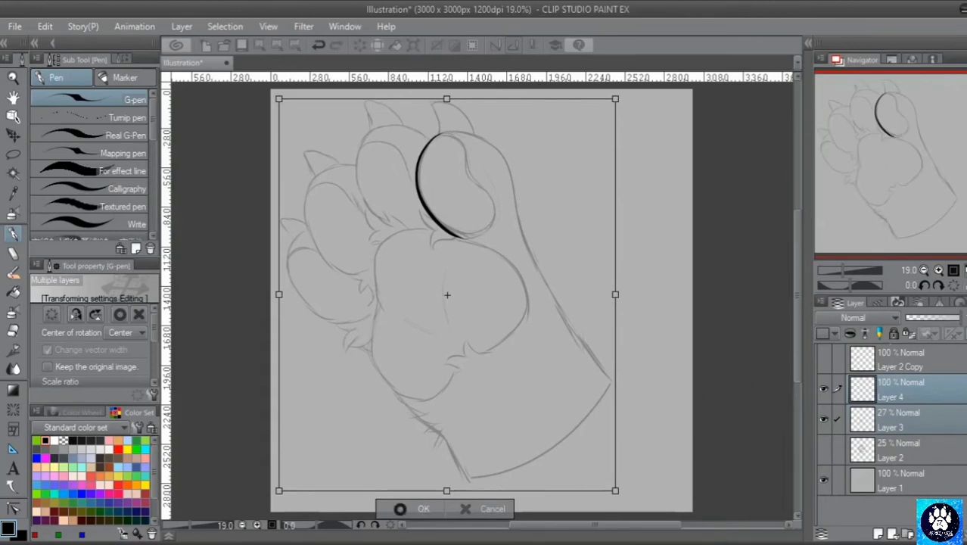
{"action": "left_click", "coordinate": [423, 508]}
Examine the edges of the enlarged black stroke up close where it tapers off beneath the rightmost toe
{"action": "left_click", "coordinate": [938, 270]}
{"action": "left_click", "coordinate": [939, 269]}
{"action": "left_click", "coordinate": [939, 269]}
{"action": "left_click", "coordinate": [938, 269]}
{"action": "left_click_drag", "start_coordinate": [915, 173], "coordinate": [904, 145]}
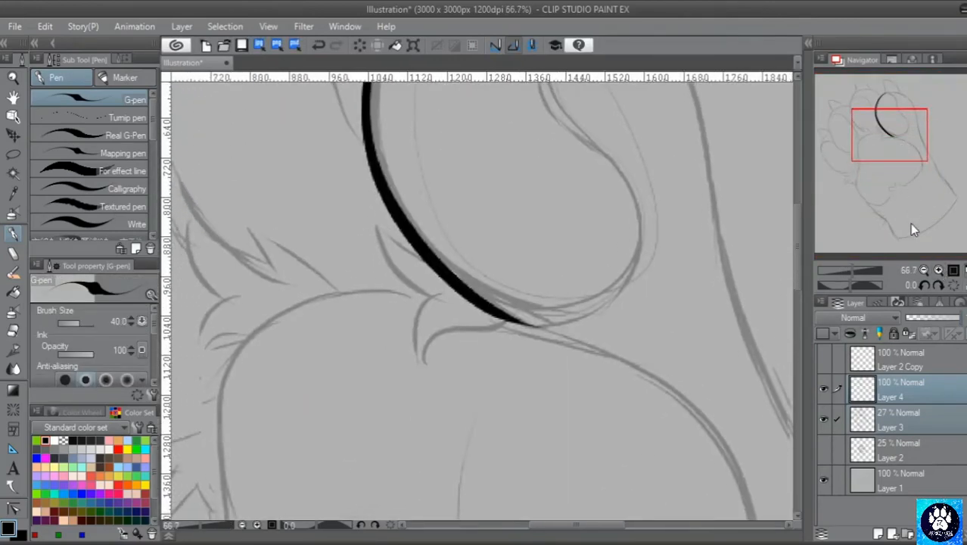
{"action": "left_click", "coordinate": [938, 270]}
{"action": "left_click", "coordinate": [938, 270]}
{"action": "left_click", "coordinate": [939, 270]}
{"action": "left_click", "coordinate": [938, 270]}
{"action": "left_click", "coordinate": [938, 270]}
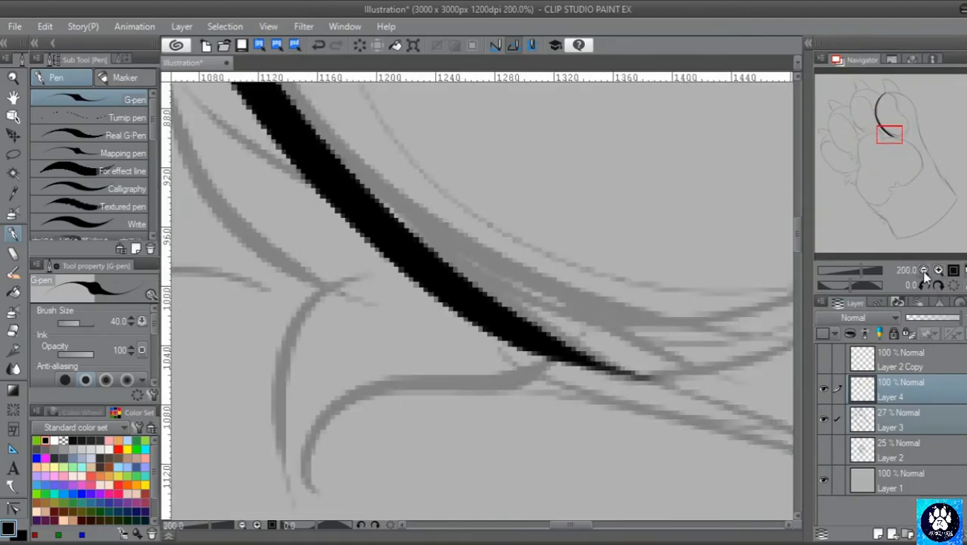
{"action": "left_click", "coordinate": [923, 270]}
{"action": "left_click", "coordinate": [924, 270]}
{"action": "left_click", "coordinate": [923, 270]}
{"action": "left_click", "coordinate": [939, 270]}
{"action": "left_click", "coordinate": [939, 270]}
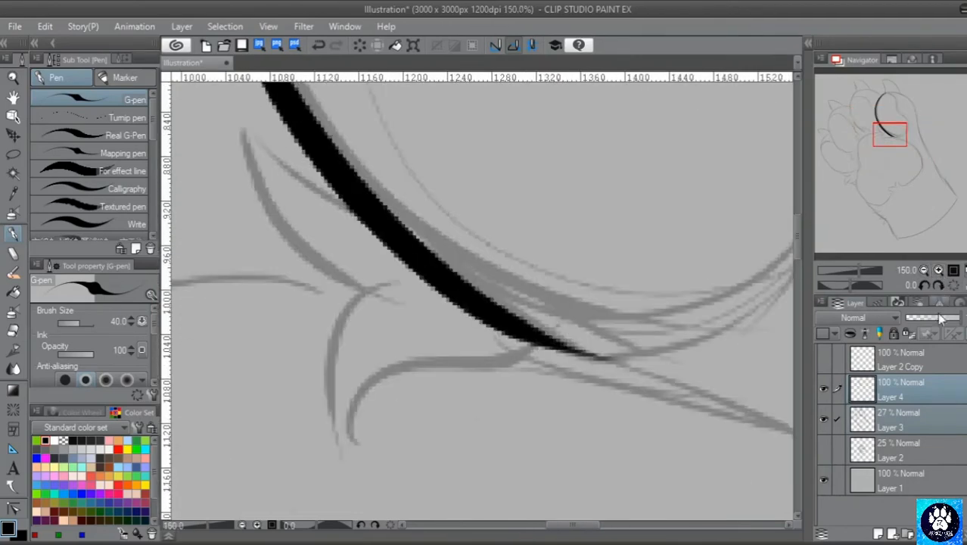
Hide Layer 4 and move the Layer 3 paw sketch slightly right and down, closer to the canvas centre
{"action": "left_click", "coordinate": [824, 388]}
{"action": "left_click", "coordinate": [923, 270]}
{"action": "left_click", "coordinate": [923, 270]}
{"action": "left_click", "coordinate": [923, 270]}
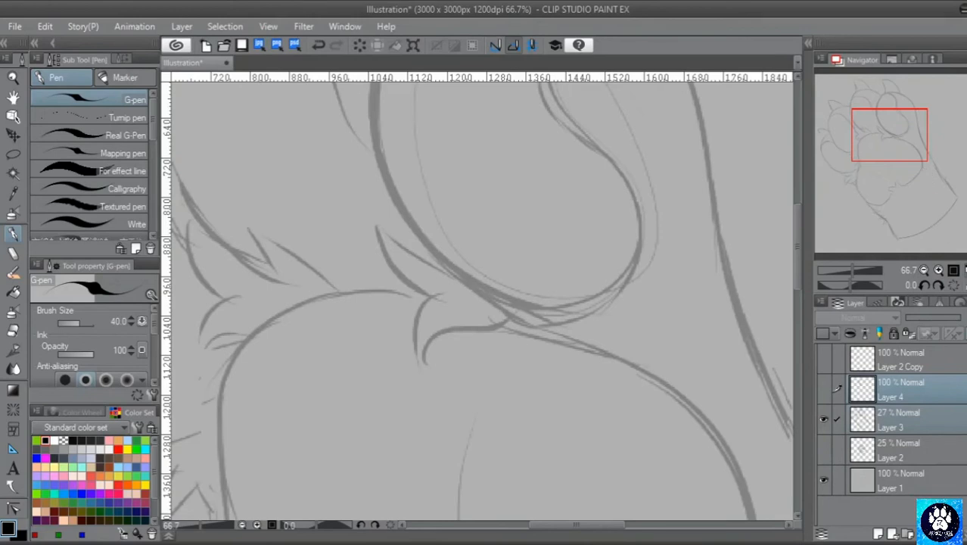
{"action": "key", "text": "ctrl+0"}
{"action": "left_click", "coordinate": [14, 135]}
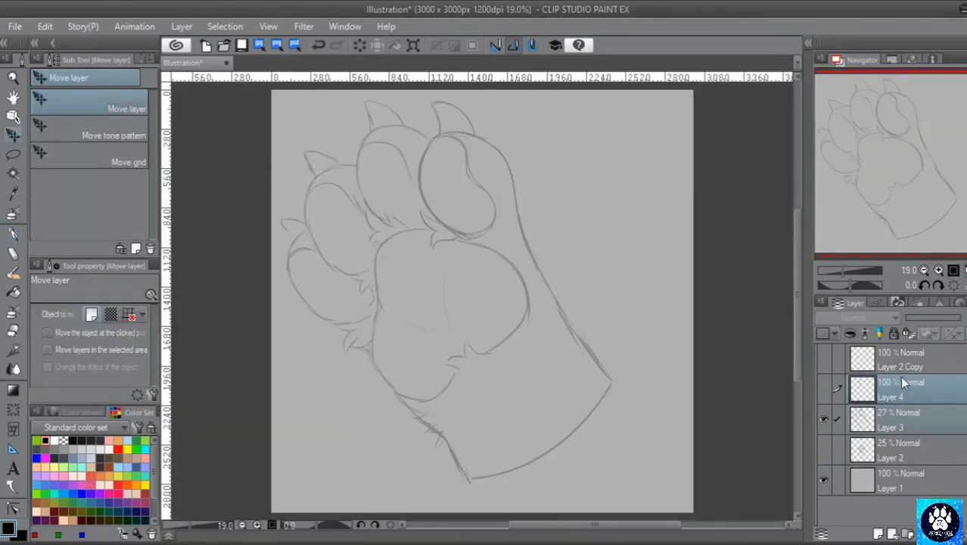
{"action": "left_click", "coordinate": [896, 425]}
{"action": "left_click_drag", "start_coordinate": [544, 299], "coordinate": [583, 314]}
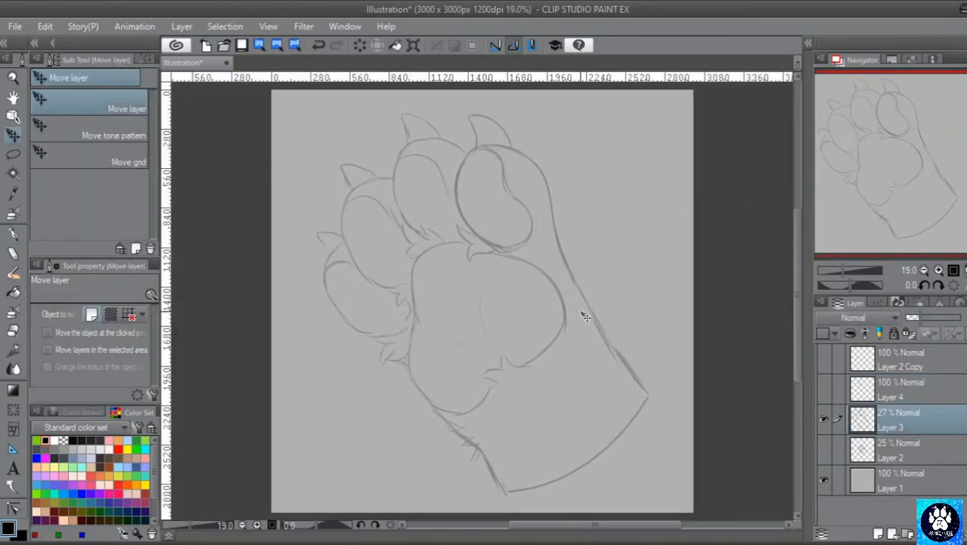
Add a new layer above Layer 4 and set the G-pen brush size to 78.8
{"action": "left_click", "coordinate": [884, 378]}
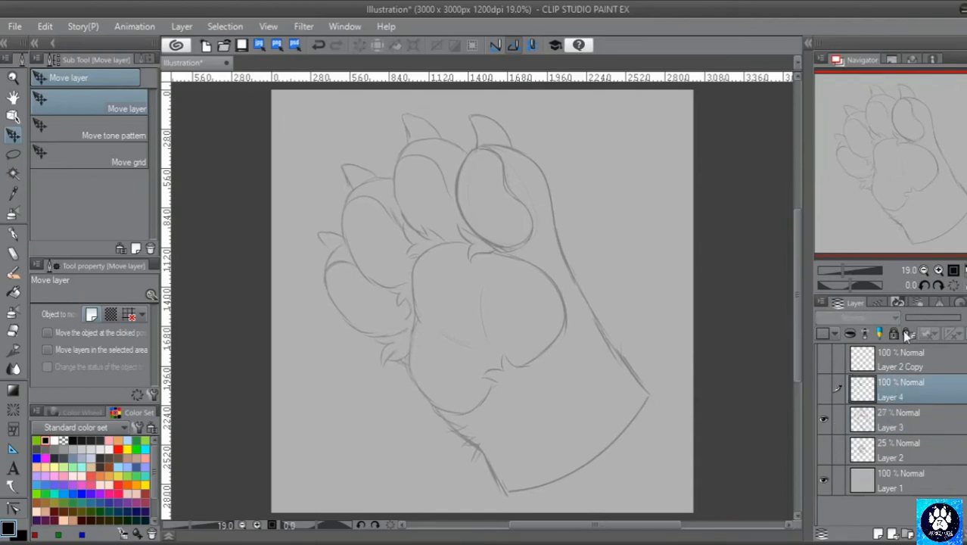
{"action": "left_click", "coordinate": [878, 535]}
{"action": "scroll", "coordinate": [912, 159], "scroll_direction": "up", "scroll_amount": 5}
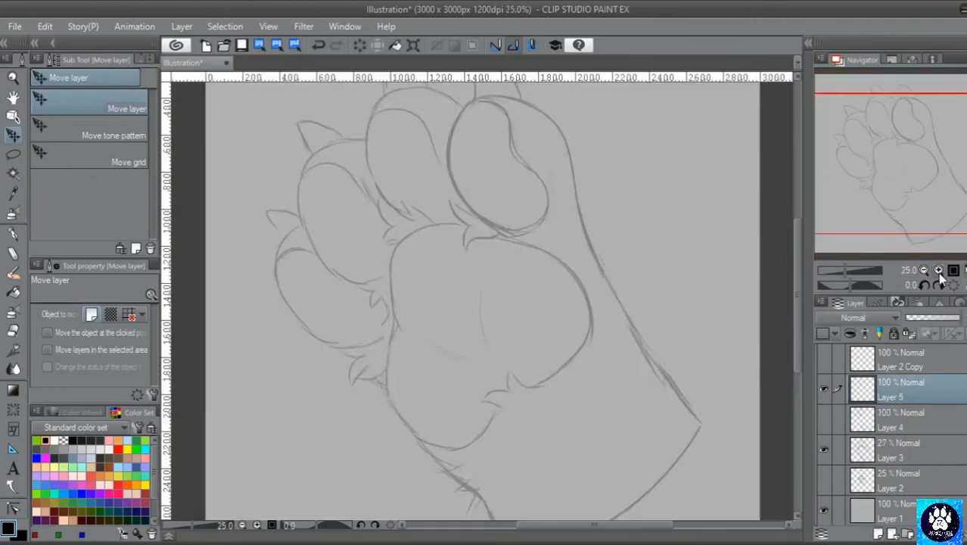
{"action": "left_click_drag", "start_coordinate": [912, 160], "coordinate": [919, 135]}
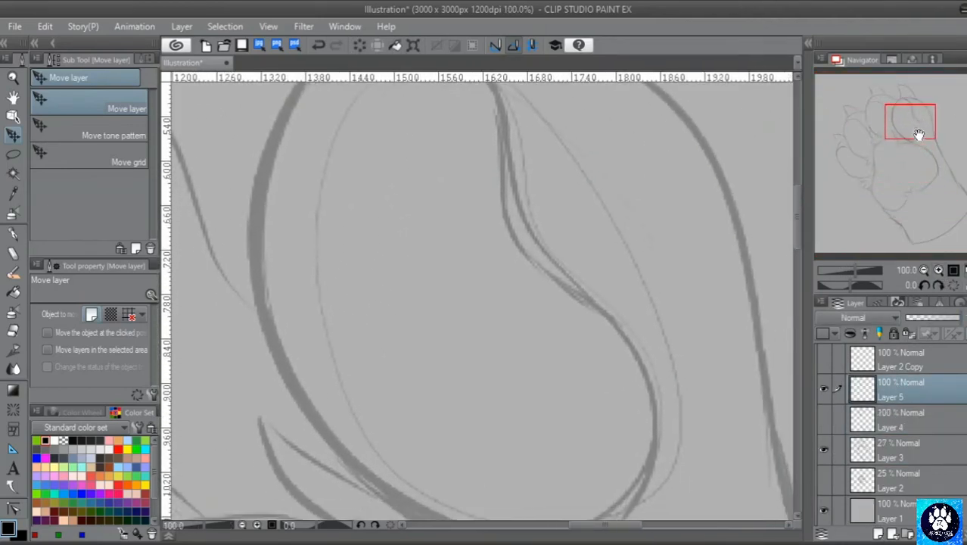
{"action": "left_click", "coordinate": [923, 271]}
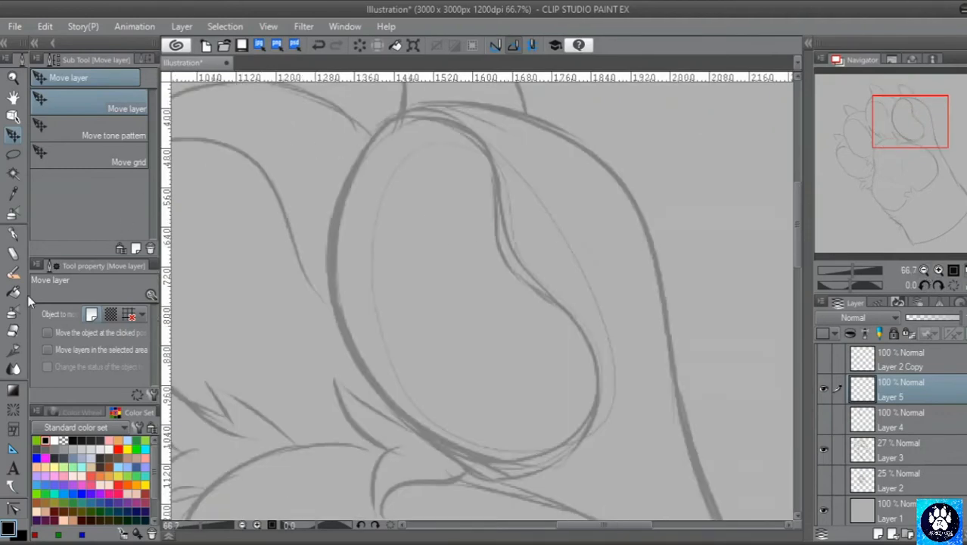
{"action": "left_click", "coordinate": [13, 236]}
{"action": "left_click_drag", "start_coordinate": [80, 323], "coordinate": [83, 323]}
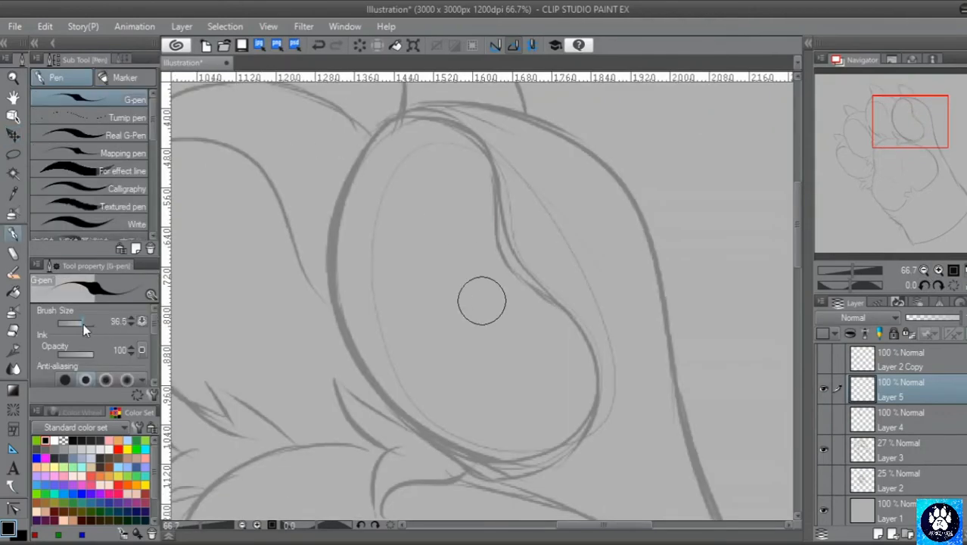
{"action": "left_click_drag", "start_coordinate": [402, 114], "coordinate": [342, 194]}
{"action": "mouse_move", "coordinate": [327, 240]}
{"action": "left_mouse_down"}
{"action": "mouse_move", "coordinate": [336, 309]}
{"action": "mouse_move", "coordinate": [363, 376]}
{"action": "mouse_move", "coordinate": [448, 451]}
{"action": "mouse_move", "coordinate": [508, 462]}
{"action": "left_mouse_up"}
{"action": "left_click", "coordinate": [938, 270]}
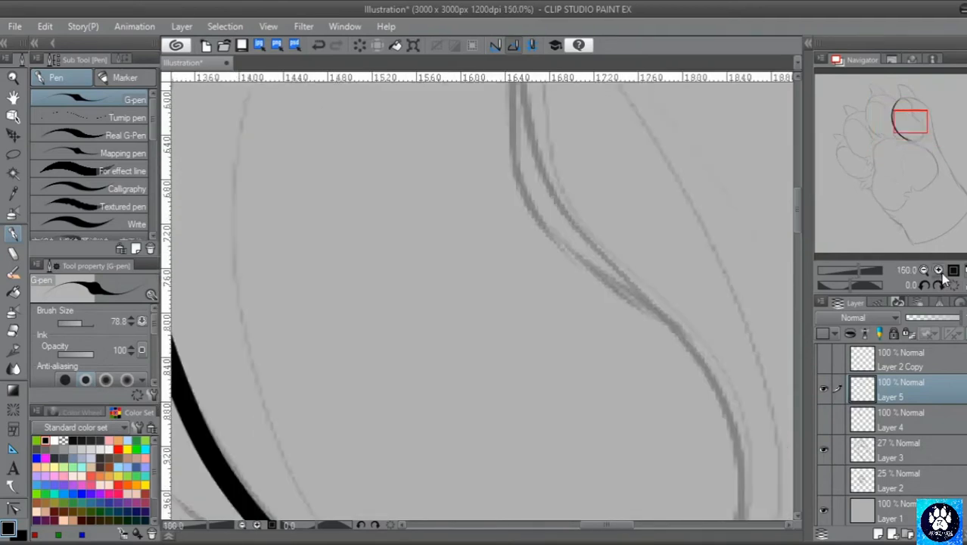
{"action": "left_click_drag", "start_coordinate": [914, 115], "coordinate": [895, 121]}
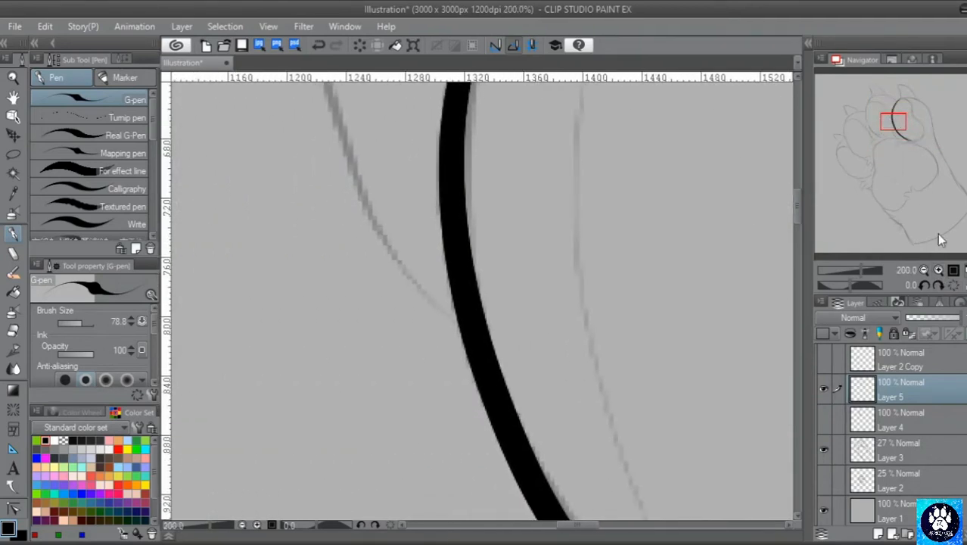
{"action": "left_click", "coordinate": [939, 269]}
{"action": "left_click", "coordinate": [938, 270]}
{"action": "left_click", "coordinate": [923, 271]}
{"action": "left_click", "coordinate": [923, 270]}
{"action": "left_click", "coordinate": [923, 270]}
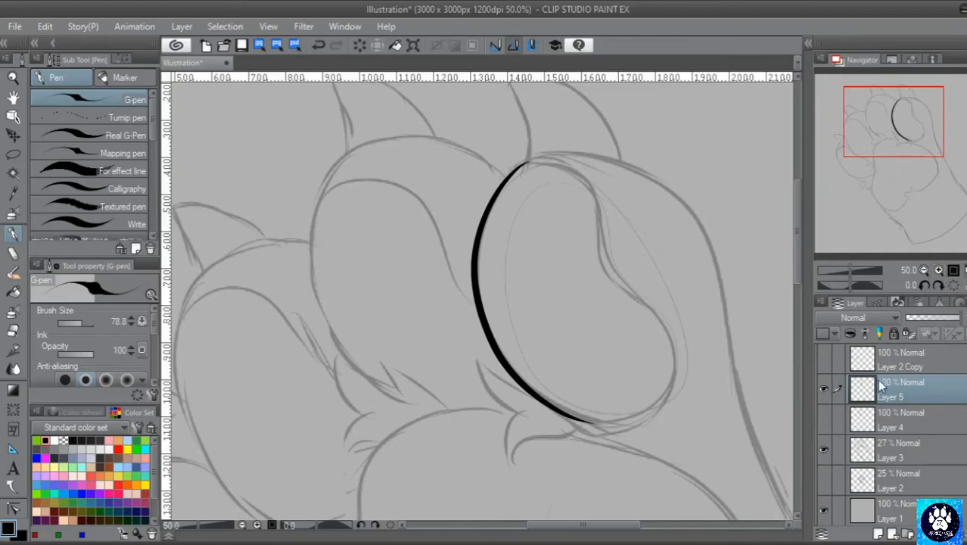
{"action": "key", "text": "ctrl+z"}
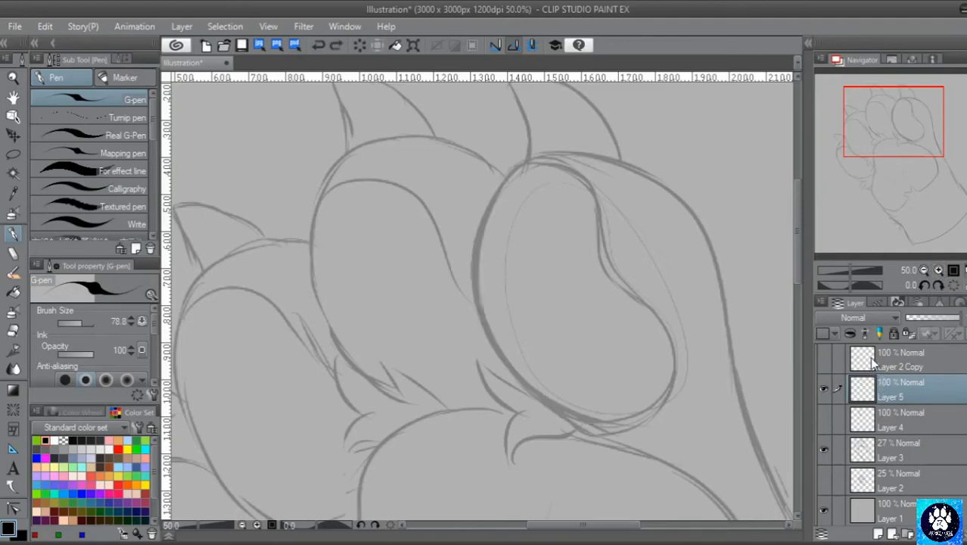
With the canvas rotated to -90 degrees, ink the rightmost toe's outline from the arm side around its tip and along its inner edge
{"action": "left_click", "coordinate": [939, 270]}
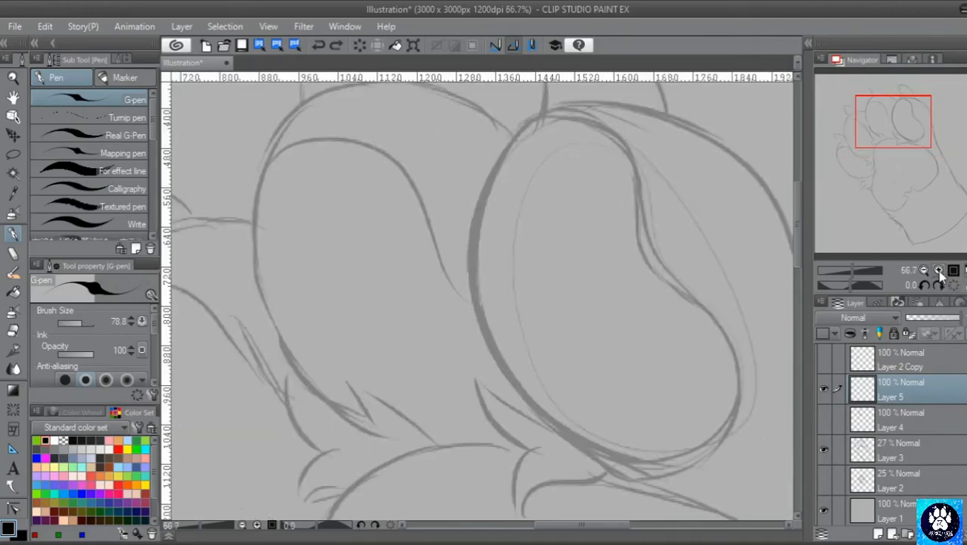
{"action": "left_click", "coordinate": [938, 270]}
{"action": "left_click_drag", "start_coordinate": [904, 134], "coordinate": [914, 188]}
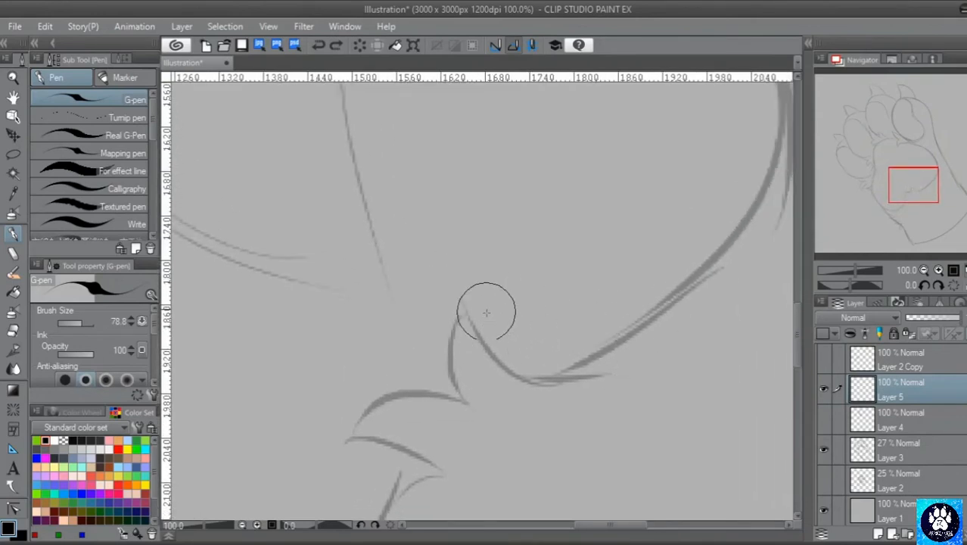
{"action": "left_click", "coordinate": [924, 269]}
{"action": "left_click_drag", "start_coordinate": [907, 183], "coordinate": [879, 189]}
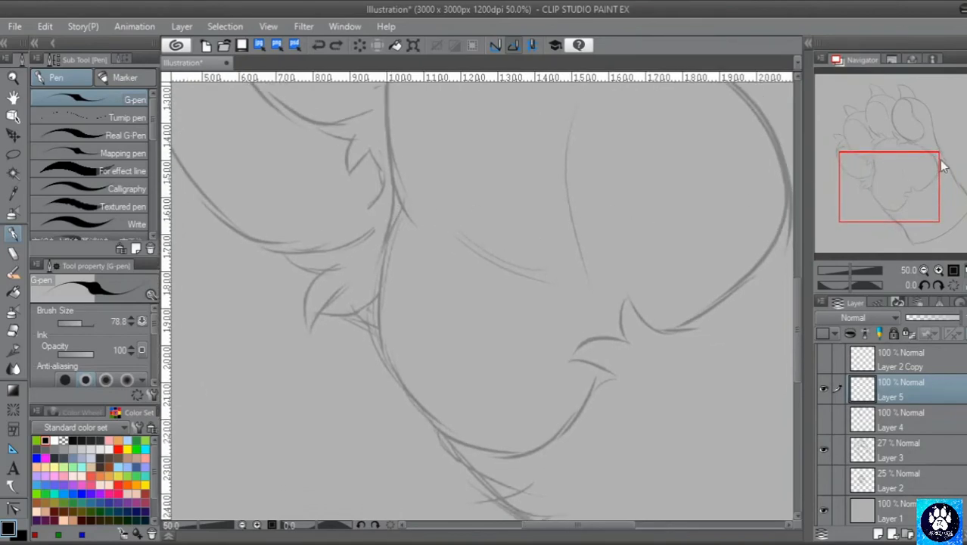
{"action": "left_click_drag", "start_coordinate": [942, 167], "coordinate": [955, 100]}
{"action": "left_click", "coordinate": [925, 286]}
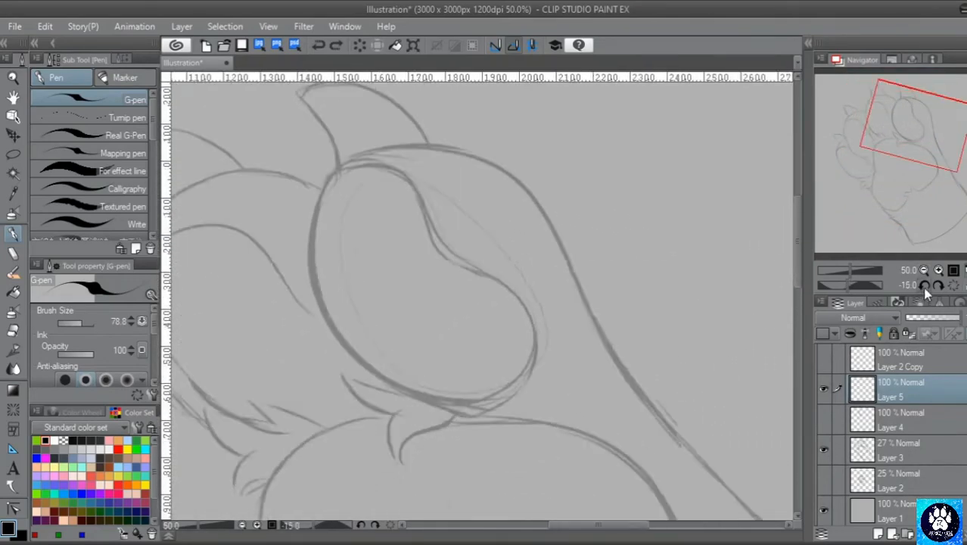
{"action": "left_click", "coordinate": [925, 286]}
{"action": "left_click", "coordinate": [924, 286]}
{"action": "left_click", "coordinate": [925, 286]}
{"action": "left_click", "coordinate": [925, 286]}
{"action": "left_click", "coordinate": [925, 286]}
{"action": "left_click_drag", "start_coordinate": [931, 136], "coordinate": [913, 127]}
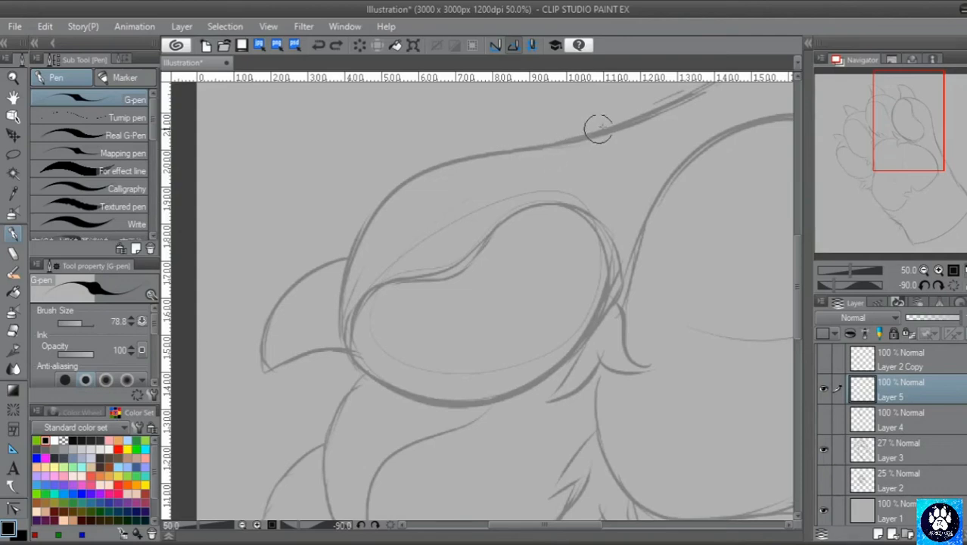
{"action": "mouse_move", "coordinate": [627, 120]}
{"action": "left_mouse_down"}
{"action": "mouse_move", "coordinate": [408, 174]}
{"action": "mouse_move", "coordinate": [367, 208]}
{"action": "mouse_move", "coordinate": [344, 255]}
{"action": "left_mouse_up"}
{"action": "mouse_move", "coordinate": [337, 296]}
{"action": "left_mouse_down"}
{"action": "mouse_move", "coordinate": [358, 367]}
{"action": "mouse_move", "coordinate": [395, 396]}
{"action": "mouse_move", "coordinate": [472, 410]}
{"action": "mouse_move", "coordinate": [521, 400]}
{"action": "mouse_move", "coordinate": [570, 364]}
{"action": "mouse_move", "coordinate": [610, 301]}
{"action": "mouse_move", "coordinate": [610, 263]}
{"action": "left_mouse_up"}
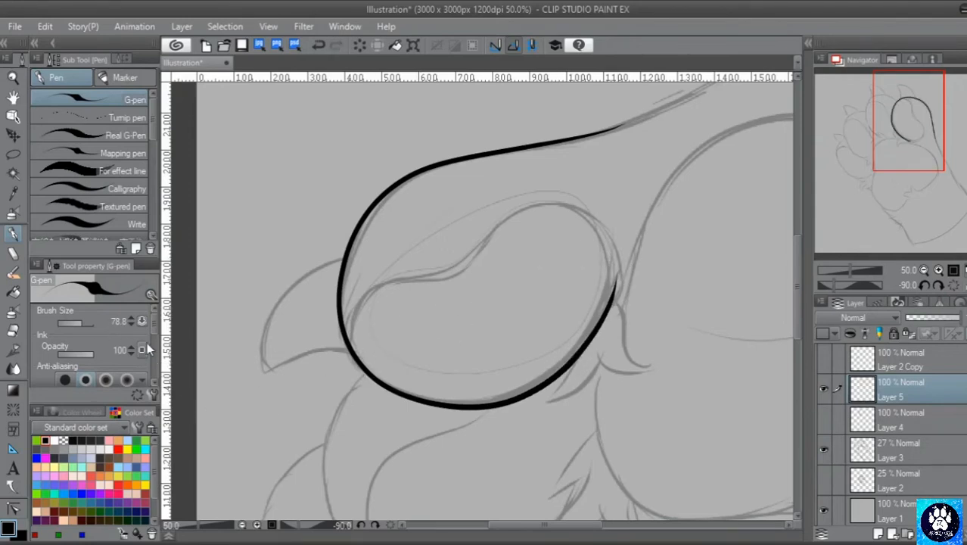
Ink the rightmost toe's claw and the wavy edge of its pad, redrawing the pad edge until it meets the toe outline
{"action": "scroll", "coordinate": [156, 355], "scroll_direction": "down", "scroll_amount": 3}
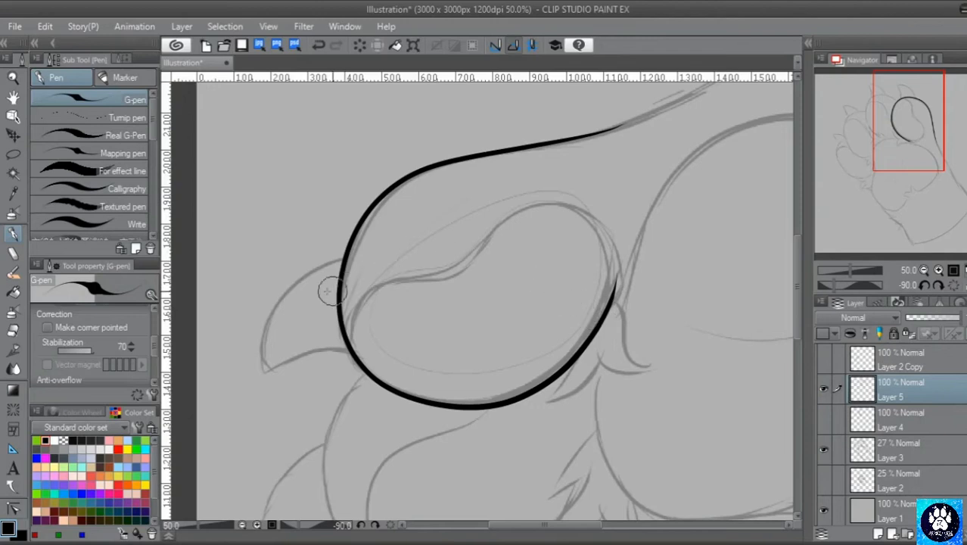
{"action": "mouse_move", "coordinate": [345, 259]}
{"action": "left_mouse_down"}
{"action": "mouse_move", "coordinate": [280, 295]}
{"action": "mouse_move", "coordinate": [263, 326]}
{"action": "mouse_move", "coordinate": [268, 370]}
{"action": "mouse_move", "coordinate": [320, 349]}
{"action": "mouse_move", "coordinate": [354, 357]}
{"action": "mouse_move", "coordinate": [388, 282]}
{"action": "mouse_move", "coordinate": [467, 269]}
{"action": "mouse_move", "coordinate": [512, 214]}
{"action": "mouse_move", "coordinate": [547, 202]}
{"action": "mouse_move", "coordinate": [584, 209]}
{"action": "mouse_move", "coordinate": [609, 237]}
{"action": "mouse_move", "coordinate": [619, 291]}
{"action": "mouse_move", "coordinate": [598, 327]}
{"action": "left_mouse_up"}
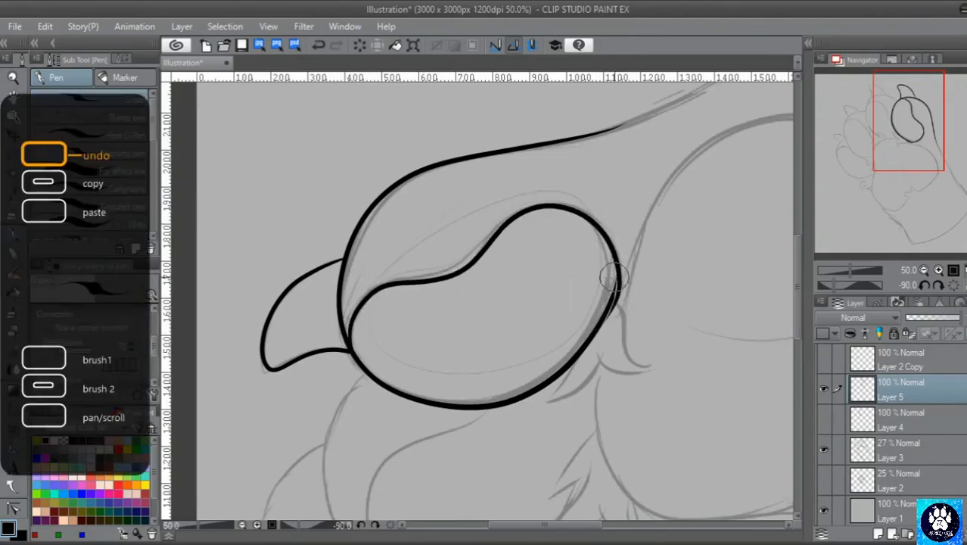
{"action": "key", "text": "ctrl+z"}
{"action": "mouse_move", "coordinate": [350, 345]}
{"action": "left_mouse_down"}
{"action": "mouse_move", "coordinate": [366, 291]}
{"action": "mouse_move", "coordinate": [451, 274]}
{"action": "mouse_move", "coordinate": [520, 209]}
{"action": "mouse_move", "coordinate": [562, 208]}
{"action": "mouse_move", "coordinate": [601, 240]}
{"action": "mouse_move", "coordinate": [609, 321]}
{"action": "left_mouse_up"}
{"action": "key", "text": "ctrl+z"}
{"action": "mouse_move", "coordinate": [354, 345]}
{"action": "left_mouse_down"}
{"action": "mouse_move", "coordinate": [352, 315]}
{"action": "mouse_move", "coordinate": [383, 280]}
{"action": "mouse_move", "coordinate": [466, 268]}
{"action": "mouse_move", "coordinate": [525, 207]}
{"action": "mouse_move", "coordinate": [565, 204]}
{"action": "mouse_move", "coordinate": [595, 235]}
{"action": "mouse_move", "coordinate": [612, 283]}
{"action": "mouse_move", "coordinate": [596, 317]}
{"action": "left_mouse_up"}
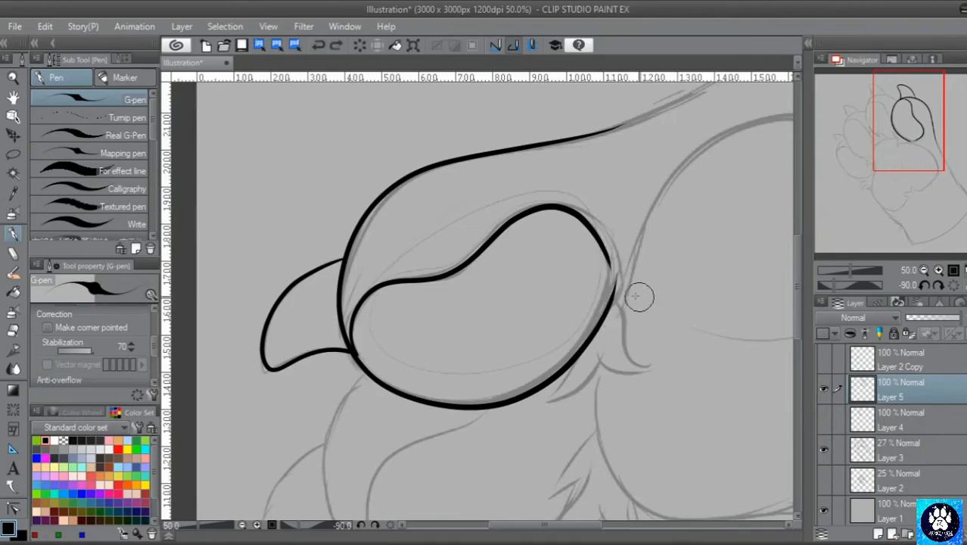
{"action": "key", "text": "ctrl+z"}
{"action": "mouse_move", "coordinate": [353, 347]}
{"action": "left_mouse_down"}
{"action": "mouse_move", "coordinate": [354, 305]}
{"action": "mouse_move", "coordinate": [381, 279]}
{"action": "mouse_move", "coordinate": [460, 267]}
{"action": "mouse_move", "coordinate": [519, 209]}
{"action": "mouse_move", "coordinate": [569, 203]}
{"action": "mouse_move", "coordinate": [606, 226]}
{"action": "mouse_move", "coordinate": [620, 277]}
{"action": "mouse_move", "coordinate": [590, 333]}
{"action": "left_mouse_up"}
{"action": "key", "text": "ctrl+z"}
{"action": "mouse_move", "coordinate": [356, 352]}
{"action": "left_mouse_down"}
{"action": "mouse_move", "coordinate": [351, 320]}
{"action": "mouse_move", "coordinate": [387, 291]}
{"action": "mouse_move", "coordinate": [442, 295]}
{"action": "mouse_move", "coordinate": [511, 220]}
{"action": "mouse_move", "coordinate": [553, 206]}
{"action": "mouse_move", "coordinate": [596, 217]}
{"action": "mouse_move", "coordinate": [614, 247]}
{"action": "mouse_move", "coordinate": [607, 314]}
{"action": "mouse_move", "coordinate": [579, 362]}
{"action": "left_mouse_up"}
Ink the pointed fur tufts at the base of the rightmost toe
{"action": "left_click_drag", "start_coordinate": [928, 129], "coordinate": [915, 142]}
{"action": "mouse_move", "coordinate": [477, 282]}
{"action": "left_mouse_down"}
{"action": "mouse_move", "coordinate": [461, 319]}
{"action": "mouse_move", "coordinate": [502, 289]}
{"action": "mouse_move", "coordinate": [504, 265]}
{"action": "mouse_move", "coordinate": [532, 293]}
{"action": "mouse_move", "coordinate": [558, 291]}
{"action": "mouse_move", "coordinate": [535, 280]}
{"action": "mouse_move", "coordinate": [521, 219]}
{"action": "left_mouse_up"}
{"action": "mouse_move", "coordinate": [905, 161]}
{"action": "left_mouse_down"}
{"action": "mouse_move", "coordinate": [887, 168]}
{"action": "mouse_move", "coordinate": [899, 135]}
{"action": "left_mouse_up"}
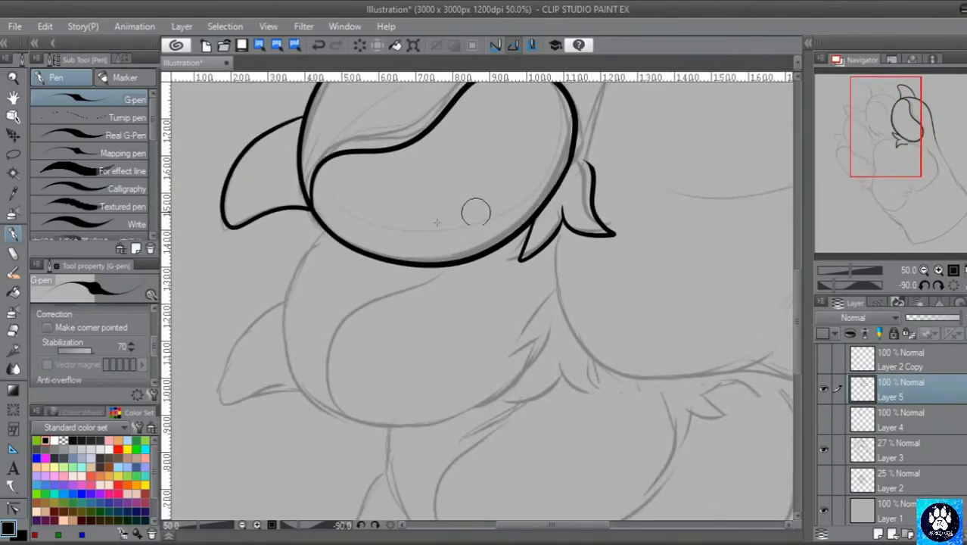
{"action": "left_click_drag", "start_coordinate": [572, 526], "coordinate": [557, 527]}
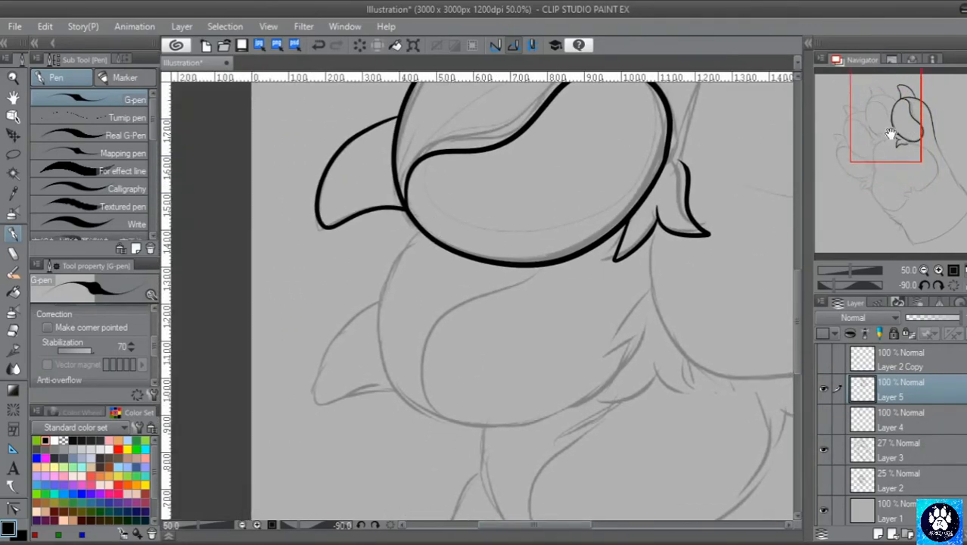
{"action": "left_click_drag", "start_coordinate": [890, 137], "coordinate": [880, 152]}
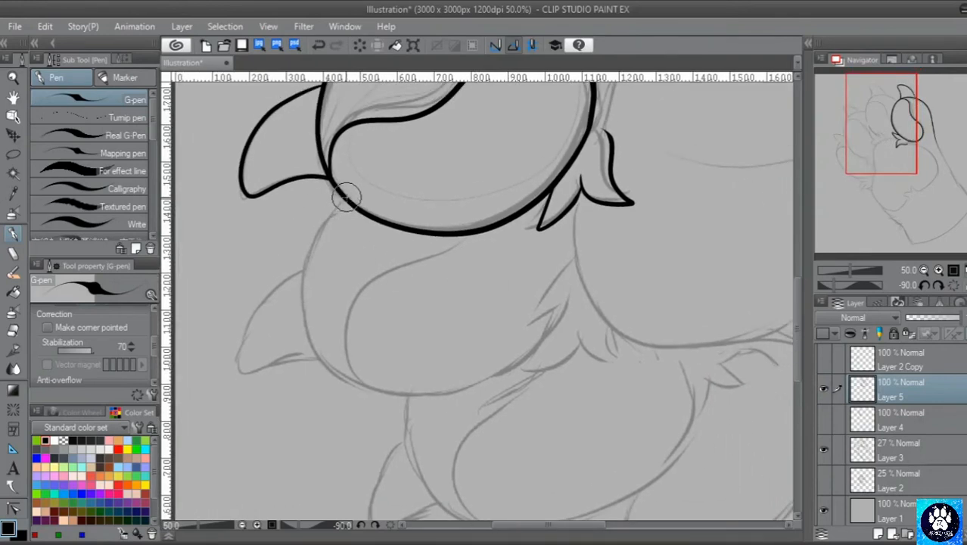
{"action": "mouse_move", "coordinate": [337, 203]}
{"action": "left_mouse_down"}
{"action": "mouse_move", "coordinate": [313, 246]}
{"action": "mouse_move", "coordinate": [300, 302]}
{"action": "mouse_move", "coordinate": [309, 348]}
{"action": "mouse_move", "coordinate": [342, 386]}
{"action": "mouse_move", "coordinate": [401, 398]}
{"action": "mouse_move", "coordinate": [473, 392]}
{"action": "mouse_move", "coordinate": [551, 346]}
{"action": "left_mouse_up"}
{"action": "key", "text": "ctrl+z"}
Ink the near edge of the main palm pad and the fur tufts at the base of the second toe
{"action": "left_click_drag", "start_coordinate": [912, 141], "coordinate": [867, 134]}
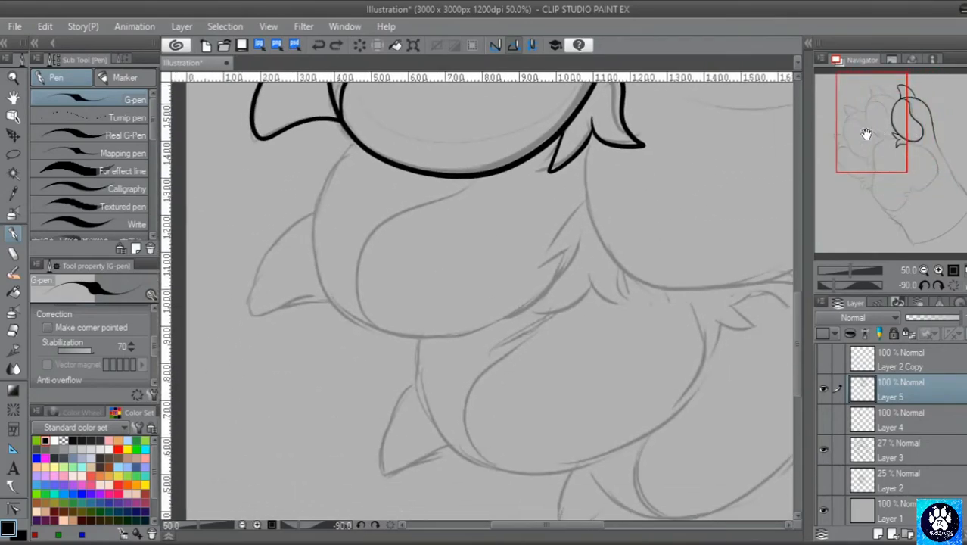
{"action": "mouse_move", "coordinate": [589, 142]}
{"action": "left_mouse_down"}
{"action": "mouse_move", "coordinate": [579, 197]}
{"action": "mouse_move", "coordinate": [607, 263]}
{"action": "mouse_move", "coordinate": [687, 292]}
{"action": "mouse_move", "coordinate": [769, 285]}
{"action": "left_mouse_up"}
{"action": "mouse_move", "coordinate": [580, 200]}
{"action": "left_mouse_down"}
{"action": "mouse_move", "coordinate": [532, 256]}
{"action": "mouse_move", "coordinate": [575, 247]}
{"action": "mouse_move", "coordinate": [578, 235]}
{"action": "mouse_move", "coordinate": [559, 272]}
{"action": "mouse_move", "coordinate": [518, 309]}
{"action": "mouse_move", "coordinate": [573, 308]}
{"action": "mouse_move", "coordinate": [592, 293]}
{"action": "mouse_move", "coordinate": [588, 266]}
{"action": "left_mouse_up"}
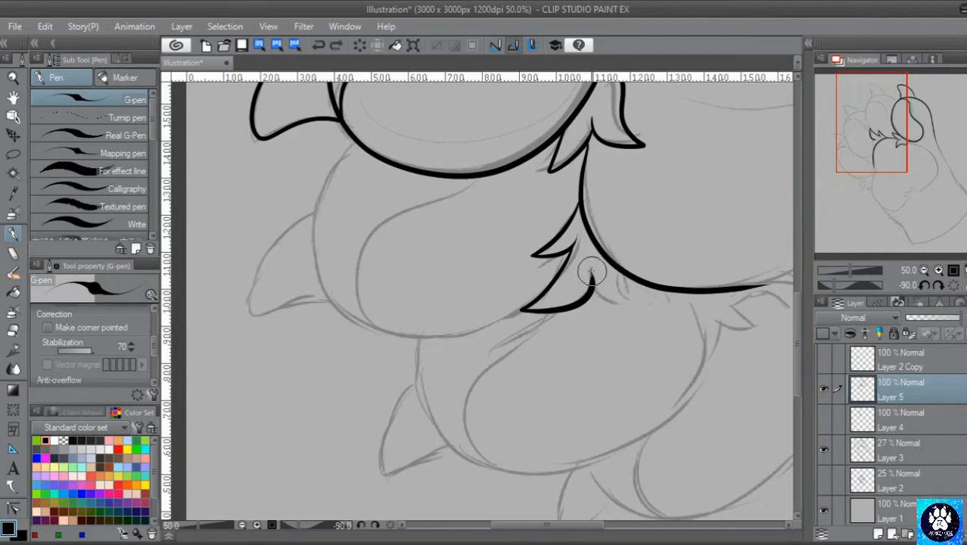
{"action": "left_click_drag", "start_coordinate": [620, 279], "coordinate": [590, 252]}
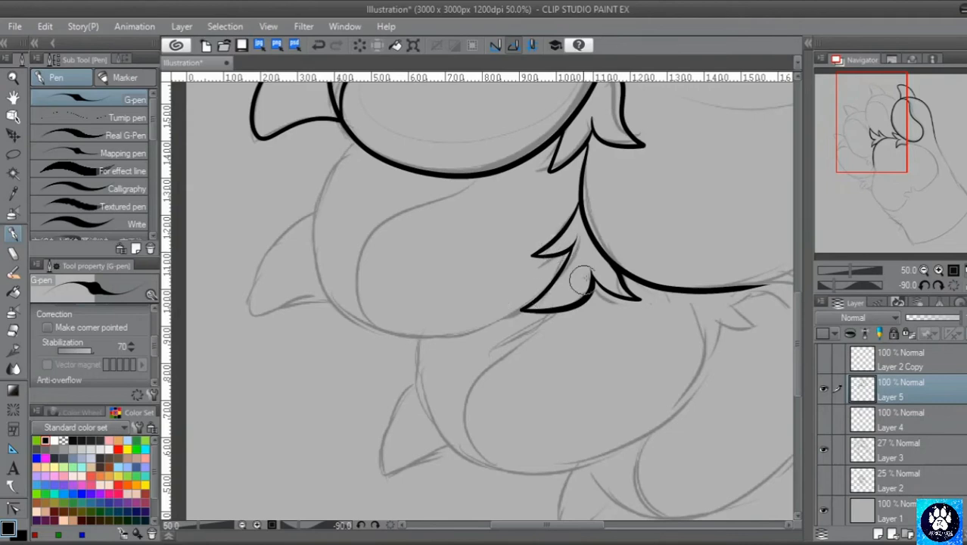
Ink the second toe's outer outline down to its fur tufts, redrawing it as needed, and add its curved claw
{"action": "mouse_move", "coordinate": [887, 147]}
{"action": "left_mouse_down"}
{"action": "mouse_move", "coordinate": [863, 138]}
{"action": "mouse_move", "coordinate": [876, 135]}
{"action": "left_mouse_up"}
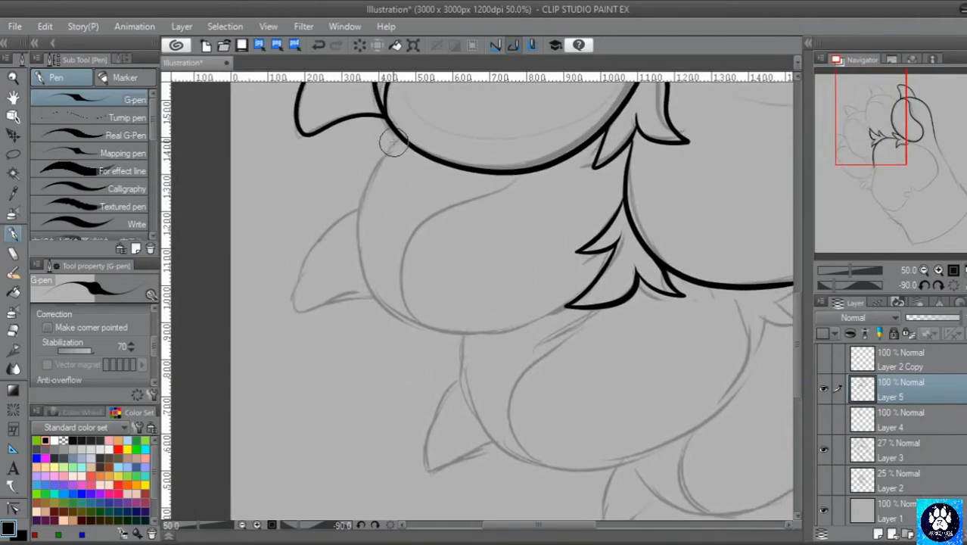
{"action": "mouse_move", "coordinate": [401, 136]}
{"action": "left_mouse_down"}
{"action": "mouse_move", "coordinate": [354, 237]}
{"action": "mouse_move", "coordinate": [368, 288]}
{"action": "mouse_move", "coordinate": [406, 322]}
{"action": "mouse_move", "coordinate": [460, 336]}
{"action": "mouse_move", "coordinate": [524, 329]}
{"action": "mouse_move", "coordinate": [624, 289]}
{"action": "mouse_move", "coordinate": [510, 342]}
{"action": "left_mouse_up"}
{"action": "key", "text": "ctrl+z"}
{"action": "key", "text": "ctrl+z"}
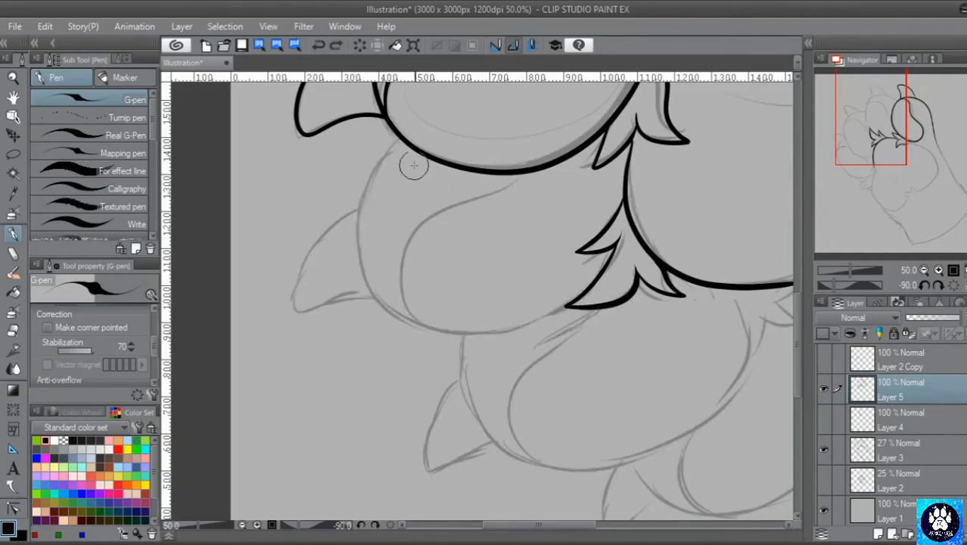
{"action": "mouse_move", "coordinate": [401, 136]}
{"action": "left_mouse_down"}
{"action": "mouse_move", "coordinate": [353, 219]}
{"action": "mouse_move", "coordinate": [361, 280]}
{"action": "mouse_move", "coordinate": [398, 324]}
{"action": "mouse_move", "coordinate": [514, 331]}
{"action": "mouse_move", "coordinate": [597, 307]}
{"action": "mouse_move", "coordinate": [507, 337]}
{"action": "mouse_move", "coordinate": [453, 343]}
{"action": "mouse_move", "coordinate": [390, 328]}
{"action": "mouse_move", "coordinate": [369, 291]}
{"action": "mouse_move", "coordinate": [361, 238]}
{"action": "mouse_move", "coordinate": [367, 188]}
{"action": "mouse_move", "coordinate": [400, 139]}
{"action": "left_mouse_up"}
{"action": "key", "text": "ctrl+z"}
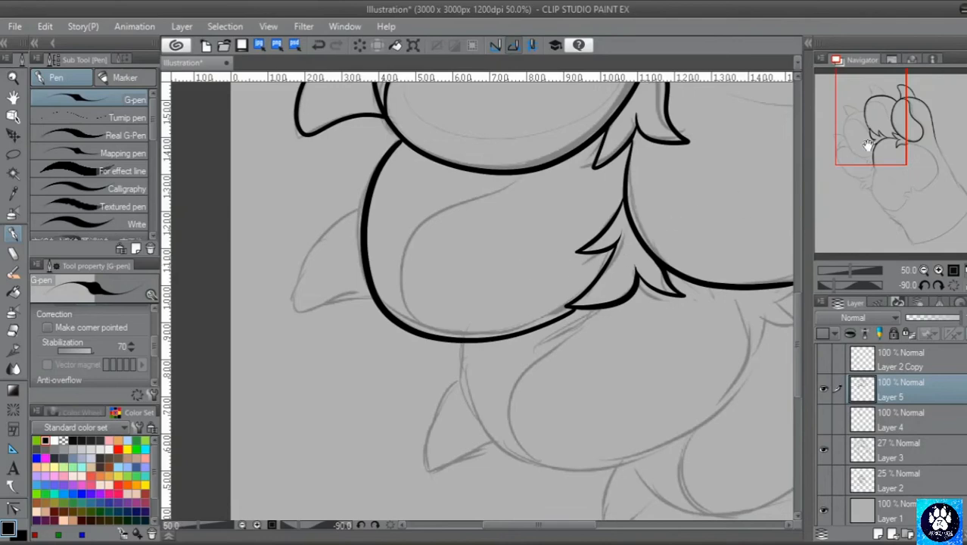
{"action": "left_click_drag", "start_coordinate": [896, 138], "coordinate": [893, 147]}
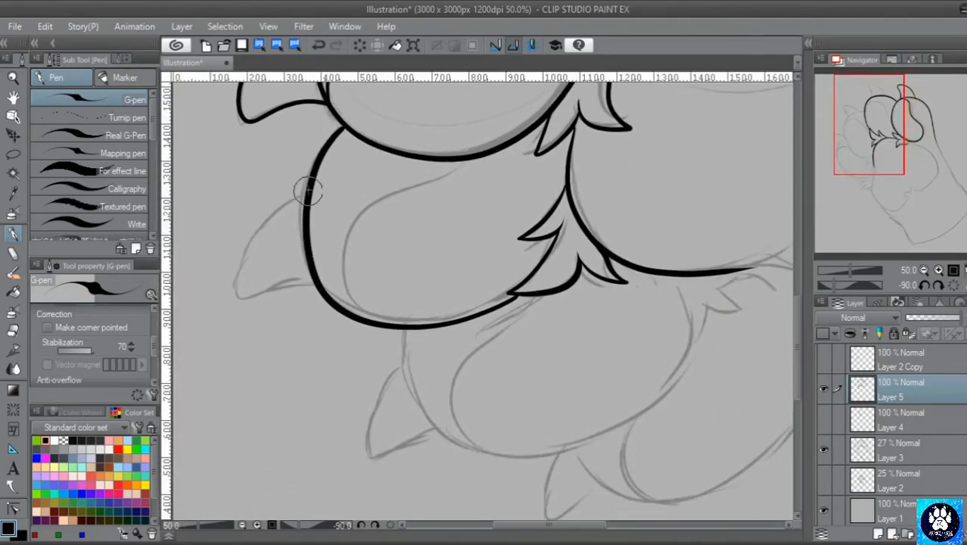
{"action": "mouse_move", "coordinate": [308, 193]}
{"action": "left_mouse_down"}
{"action": "mouse_move", "coordinate": [250, 236]}
{"action": "mouse_move", "coordinate": [238, 269]}
{"action": "mouse_move", "coordinate": [244, 288]}
{"action": "mouse_move", "coordinate": [315, 287]}
{"action": "left_mouse_up"}
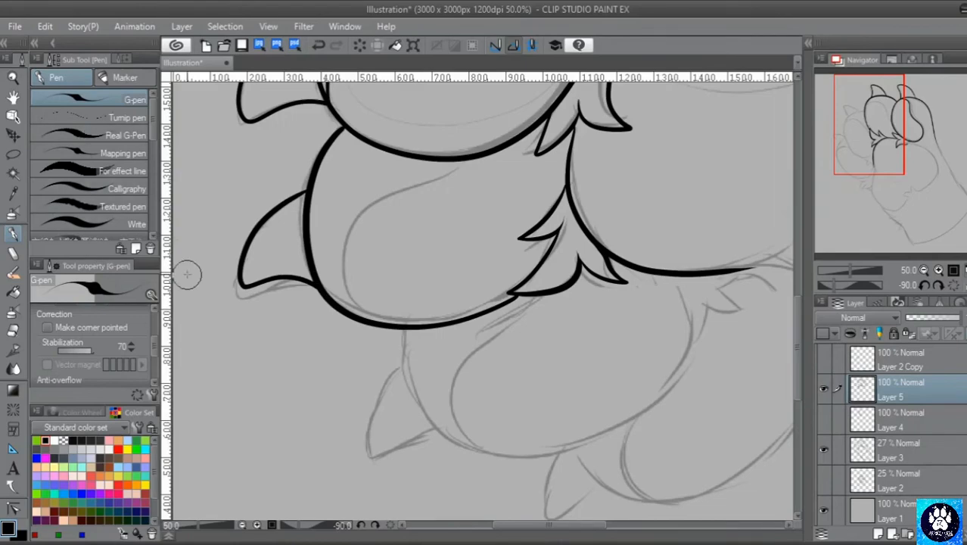
Ink the curved pad edge inside the second toe, replacing the first stroke with one closer to the sketch
{"action": "left_click_drag", "start_coordinate": [878, 161], "coordinate": [877, 128]}
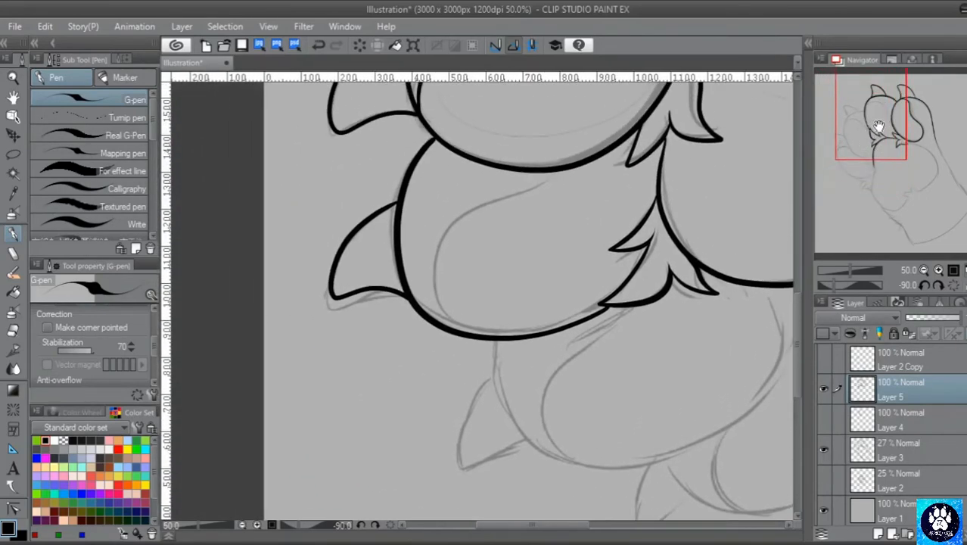
{"action": "mouse_move", "coordinate": [555, 168]}
{"action": "left_mouse_down"}
{"action": "mouse_move", "coordinate": [421, 218]}
{"action": "mouse_move", "coordinate": [405, 269]}
{"action": "mouse_move", "coordinate": [424, 311]}
{"action": "mouse_move", "coordinate": [448, 327]}
{"action": "left_mouse_up"}
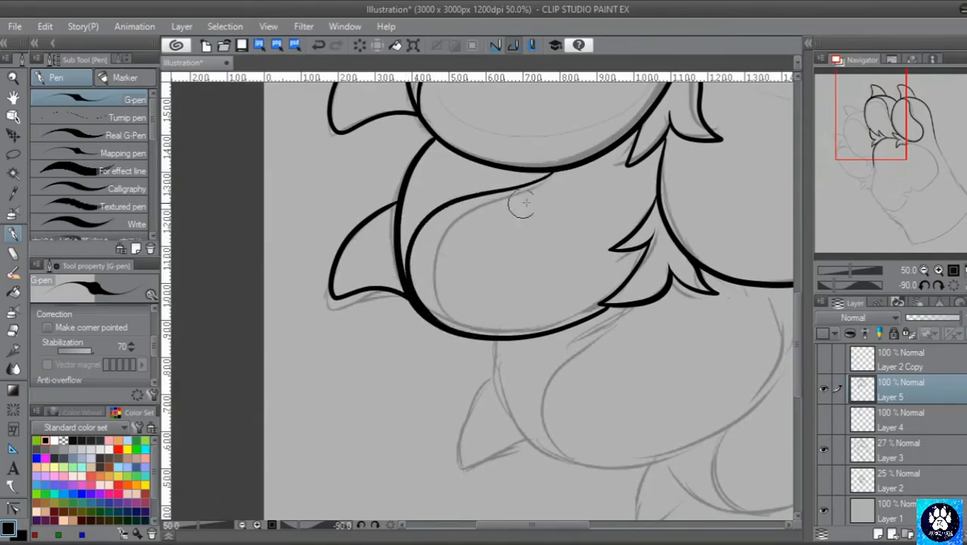
{"action": "mouse_move", "coordinate": [871, 119]}
{"action": "left_mouse_down"}
{"action": "mouse_move", "coordinate": [873, 96]}
{"action": "mouse_move", "coordinate": [893, 108]}
{"action": "mouse_move", "coordinate": [879, 118]}
{"action": "left_mouse_up"}
{"action": "key", "text": "ctrl+z"}
{"action": "mouse_move", "coordinate": [396, 384]}
{"action": "left_mouse_down"}
{"action": "mouse_move", "coordinate": [377, 364]}
{"action": "mouse_move", "coordinate": [367, 302]}
{"action": "mouse_move", "coordinate": [400, 263]}
{"action": "mouse_move", "coordinate": [508, 219]}
{"action": "left_mouse_up"}
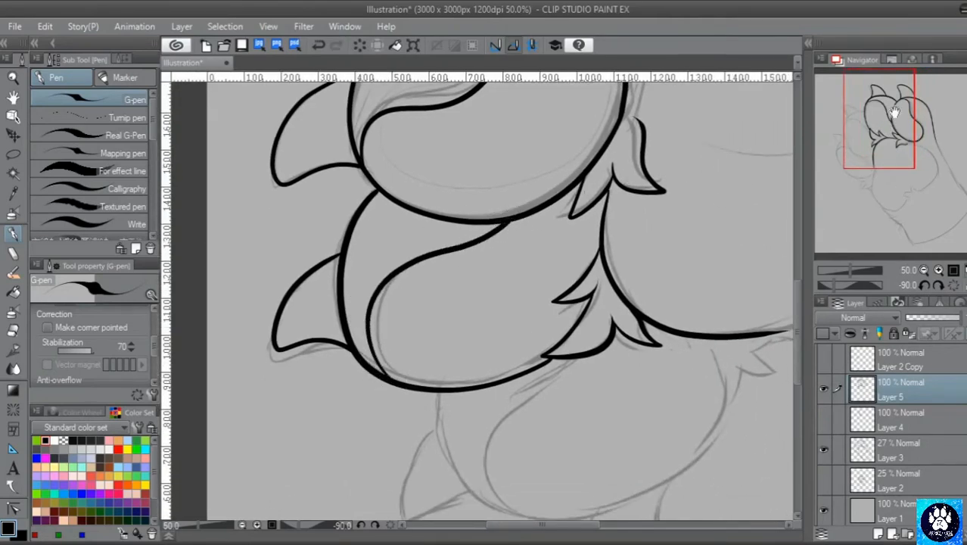
{"action": "mouse_move", "coordinate": [890, 112]}
{"action": "left_mouse_down"}
{"action": "mouse_move", "coordinate": [862, 156]}
{"action": "mouse_move", "coordinate": [863, 120]}
{"action": "left_mouse_up"}
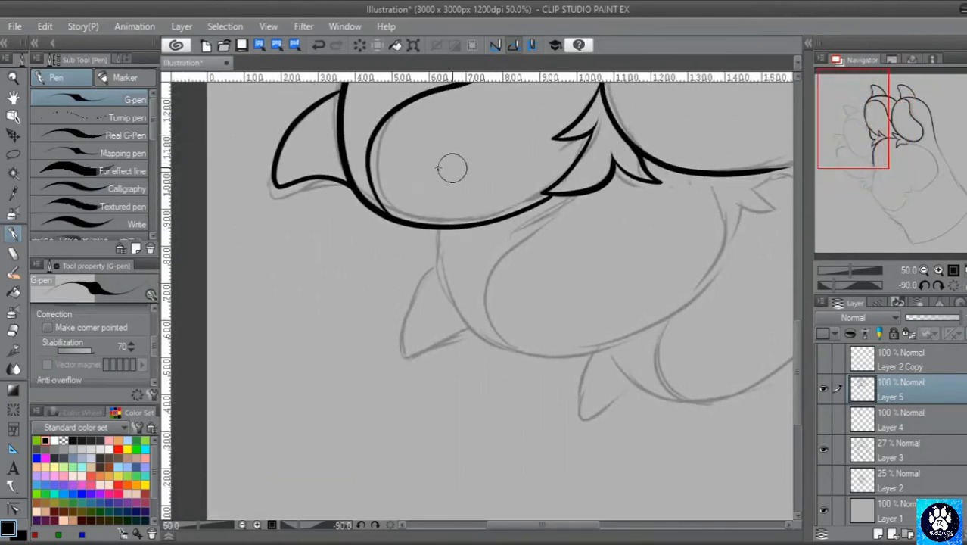
{"action": "mouse_move", "coordinate": [439, 231]}
{"action": "left_mouse_down"}
{"action": "mouse_move", "coordinate": [436, 275]}
{"action": "mouse_move", "coordinate": [463, 328]}
{"action": "mouse_move", "coordinate": [500, 349]}
{"action": "left_mouse_up"}
{"action": "key", "text": "ctrl+z"}
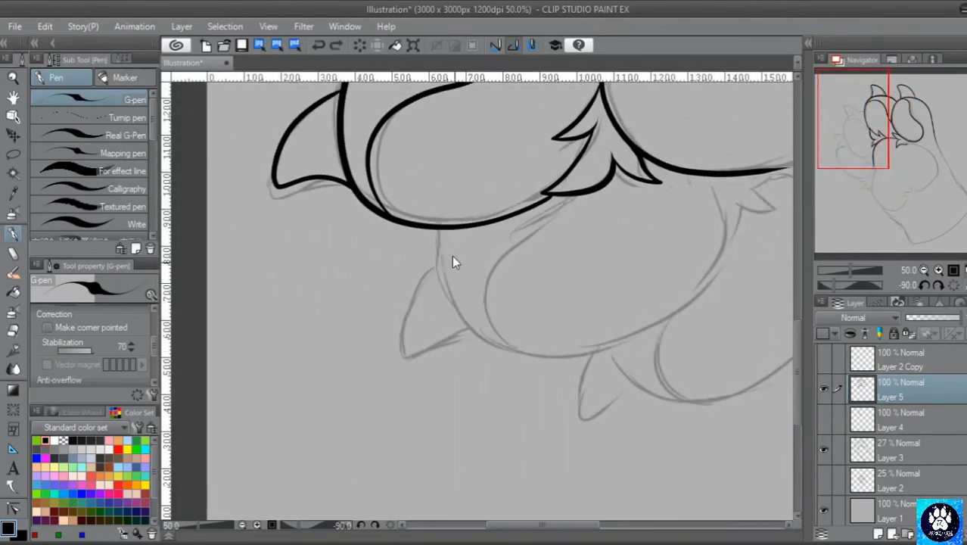
{"action": "mouse_move", "coordinate": [439, 231]}
{"action": "left_mouse_down"}
{"action": "mouse_move", "coordinate": [437, 267]}
{"action": "mouse_move", "coordinate": [459, 317]}
{"action": "mouse_move", "coordinate": [510, 356]}
{"action": "mouse_move", "coordinate": [551, 354]}
{"action": "mouse_move", "coordinate": [647, 312]}
{"action": "left_mouse_up"}
{"action": "key", "text": "ctrl+z"}
Ink the third toe: pointed fur tufts at its base, the outer outline, the curved inner pad edge and the claw
{"action": "mouse_move", "coordinate": [899, 126]}
{"action": "left_mouse_down"}
{"action": "mouse_move", "coordinate": [894, 151]}
{"action": "mouse_move", "coordinate": [872, 152]}
{"action": "left_mouse_up"}
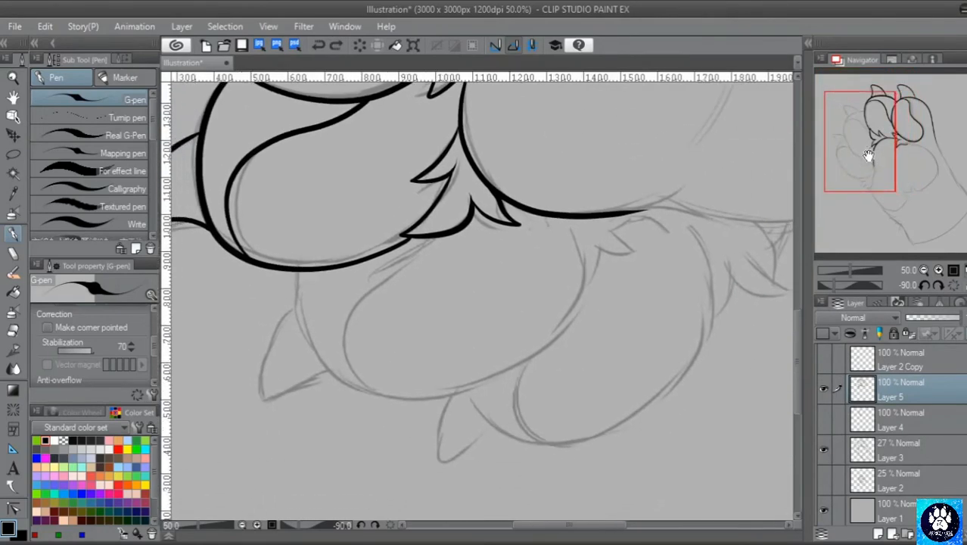
{"action": "mouse_move", "coordinate": [550, 215]}
{"action": "left_mouse_down"}
{"action": "mouse_move", "coordinate": [560, 258]}
{"action": "mouse_move", "coordinate": [572, 228]}
{"action": "mouse_move", "coordinate": [586, 283]}
{"action": "mouse_move", "coordinate": [603, 236]}
{"action": "mouse_move", "coordinate": [595, 236]}
{"action": "mouse_move", "coordinate": [620, 256]}
{"action": "mouse_move", "coordinate": [641, 255]}
{"action": "mouse_move", "coordinate": [606, 218]}
{"action": "left_mouse_up"}
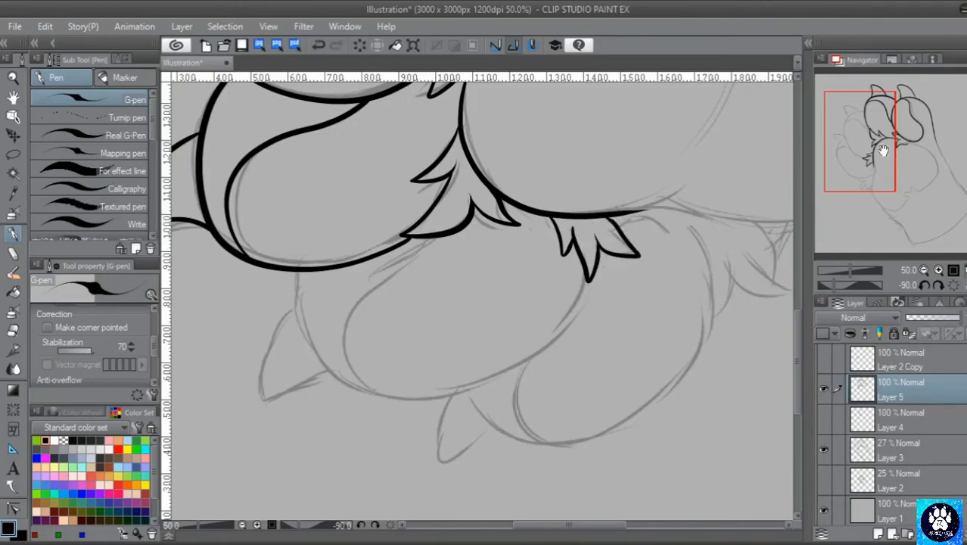
{"action": "mouse_move", "coordinate": [883, 151]}
{"action": "left_mouse_down"}
{"action": "mouse_move", "coordinate": [846, 164]}
{"action": "mouse_move", "coordinate": [877, 138]}
{"action": "left_mouse_up"}
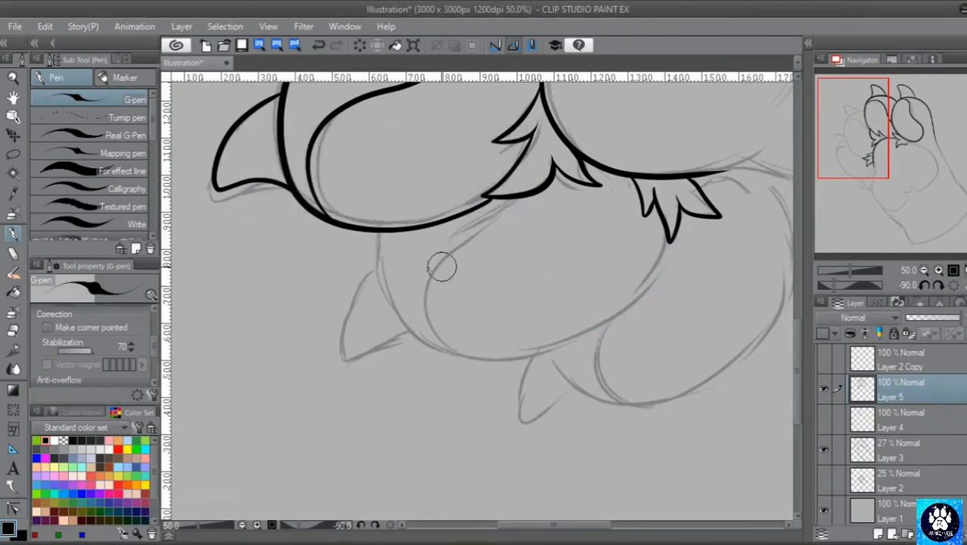
{"action": "mouse_move", "coordinate": [377, 238]}
{"action": "left_mouse_down"}
{"action": "mouse_move", "coordinate": [394, 321]}
{"action": "mouse_move", "coordinate": [521, 350]}
{"action": "mouse_move", "coordinate": [607, 314]}
{"action": "mouse_move", "coordinate": [656, 262]}
{"action": "mouse_move", "coordinate": [663, 225]}
{"action": "mouse_move", "coordinate": [653, 203]}
{"action": "left_mouse_up"}
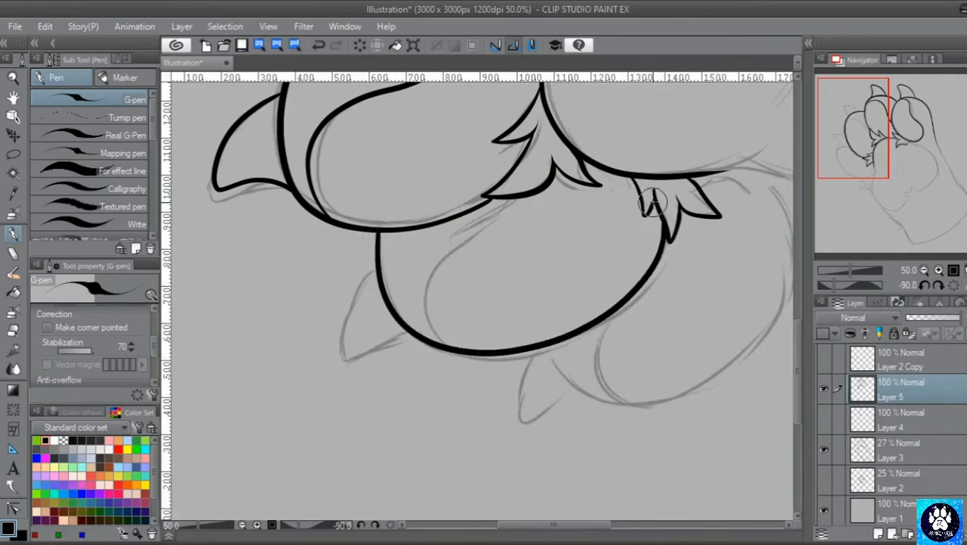
{"action": "mouse_move", "coordinate": [511, 203]}
{"action": "left_mouse_down"}
{"action": "mouse_move", "coordinate": [423, 260]}
{"action": "mouse_move", "coordinate": [421, 339]}
{"action": "mouse_move", "coordinate": [446, 354]}
{"action": "left_mouse_up"}
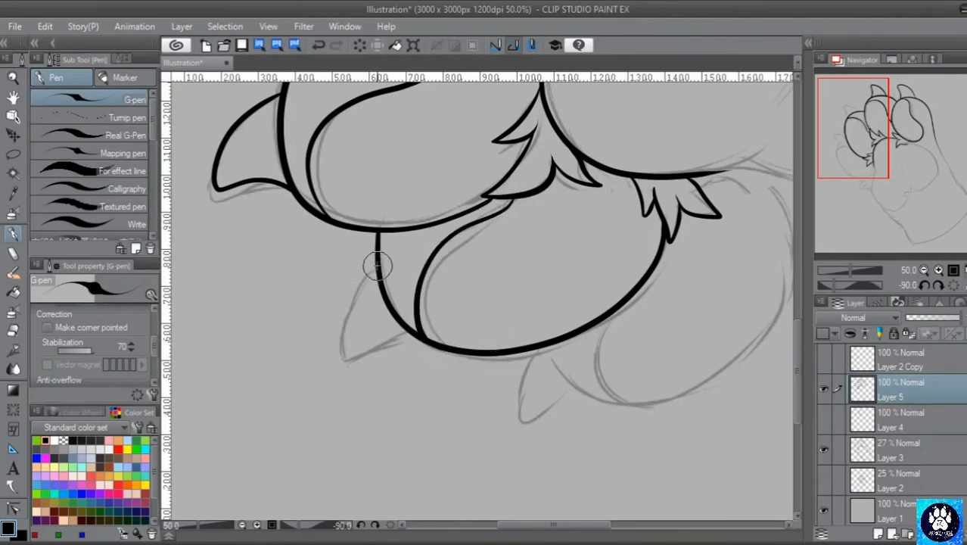
{"action": "mouse_move", "coordinate": [377, 264]}
{"action": "left_mouse_down"}
{"action": "mouse_move", "coordinate": [340, 333]}
{"action": "mouse_move", "coordinate": [414, 334]}
{"action": "left_mouse_up"}
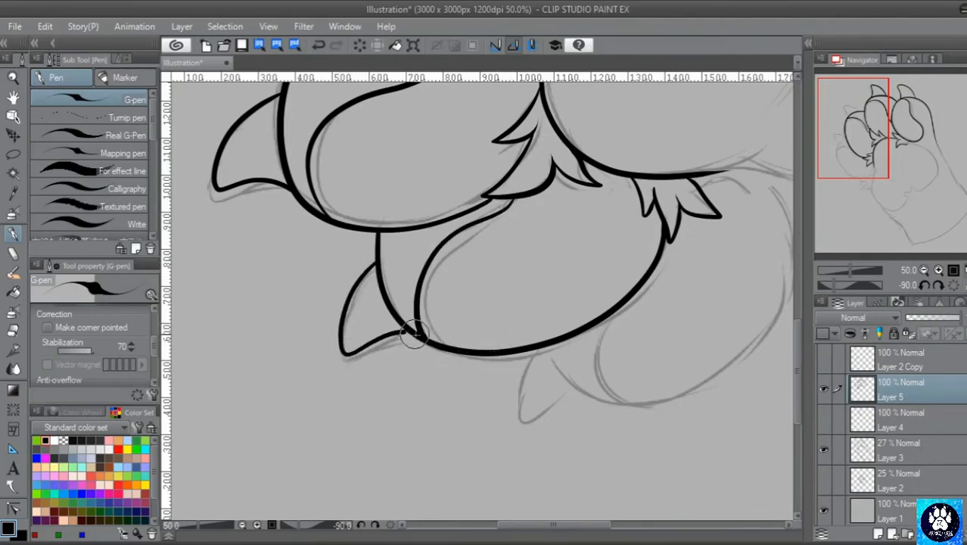
Ink the fourth toe's outer outline, its short inner pad edge and its small curved claw
{"action": "left_click_drag", "start_coordinate": [856, 144], "coordinate": [854, 190]}
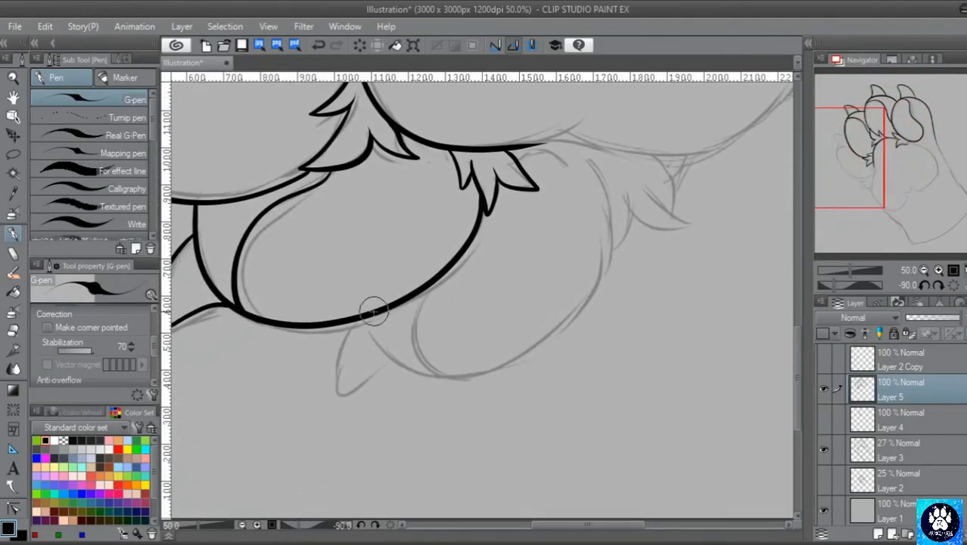
{"action": "mouse_move", "coordinate": [362, 317]}
{"action": "left_mouse_down"}
{"action": "mouse_move", "coordinate": [419, 369]}
{"action": "mouse_move", "coordinate": [557, 328]}
{"action": "mouse_move", "coordinate": [614, 242]}
{"action": "mouse_move", "coordinate": [613, 198]}
{"action": "mouse_move", "coordinate": [588, 161]}
{"action": "left_mouse_up"}
{"action": "mouse_move", "coordinate": [348, 321]}
{"action": "left_mouse_down"}
{"action": "mouse_move", "coordinate": [335, 375]}
{"action": "mouse_move", "coordinate": [351, 385]}
{"action": "mouse_move", "coordinate": [395, 357]}
{"action": "mouse_move", "coordinate": [422, 287]}
{"action": "left_mouse_up"}
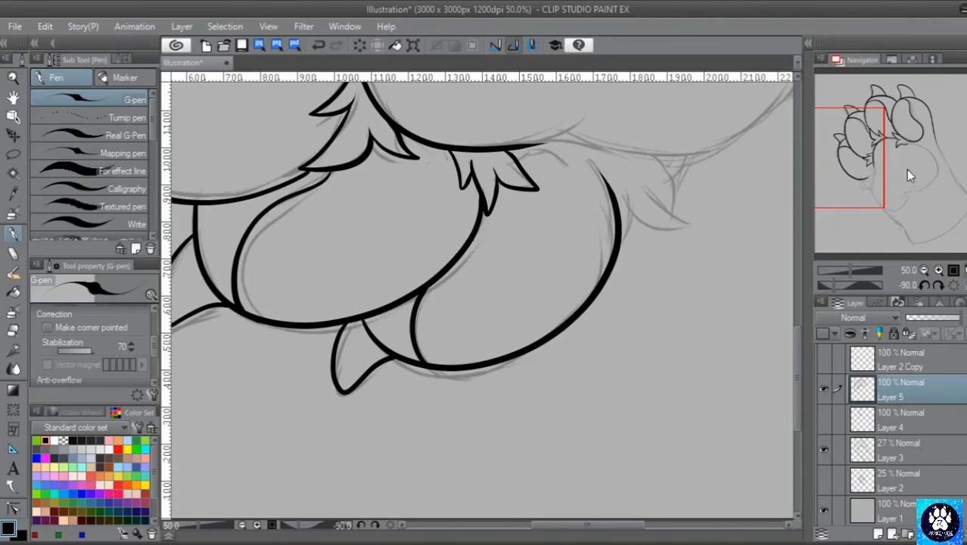
Ink the large outer curve of the main palm pad and the fur tufts that notch its lower edge
{"action": "mouse_move", "coordinate": [909, 176]}
{"action": "left_mouse_down"}
{"action": "mouse_move", "coordinate": [855, 122]}
{"action": "mouse_move", "coordinate": [886, 156]}
{"action": "mouse_move", "coordinate": [878, 168]}
{"action": "mouse_move", "coordinate": [906, 173]}
{"action": "mouse_move", "coordinate": [927, 151]}
{"action": "mouse_move", "coordinate": [917, 155]}
{"action": "mouse_move", "coordinate": [932, 189]}
{"action": "mouse_move", "coordinate": [927, 174]}
{"action": "left_mouse_up"}
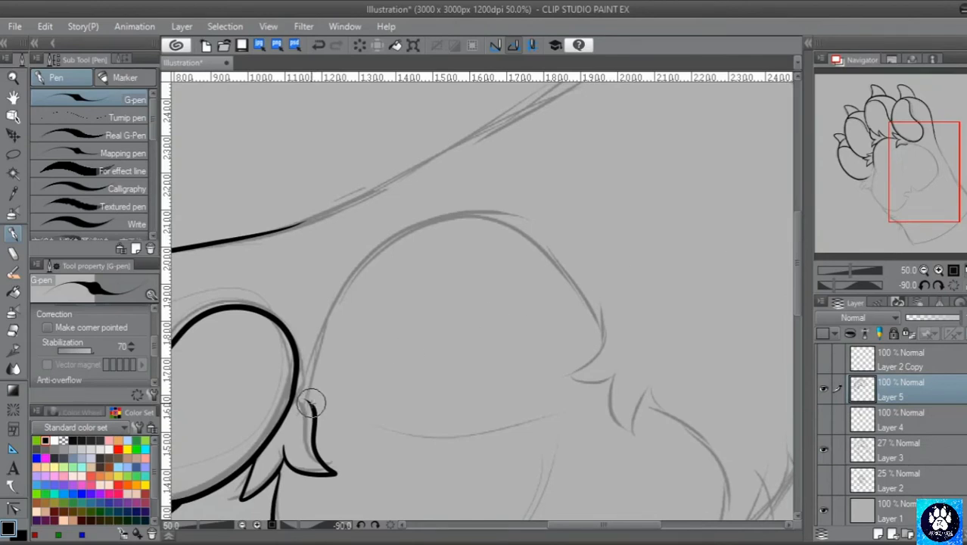
{"action": "mouse_move", "coordinate": [310, 403]}
{"action": "left_mouse_down"}
{"action": "mouse_move", "coordinate": [341, 310]}
{"action": "mouse_move", "coordinate": [429, 221]}
{"action": "left_mouse_up"}
{"action": "mouse_move", "coordinate": [560, 241]}
{"action": "left_mouse_down"}
{"action": "mouse_move", "coordinate": [598, 281]}
{"action": "mouse_move", "coordinate": [606, 324]}
{"action": "mouse_move", "coordinate": [600, 351]}
{"action": "mouse_move", "coordinate": [571, 373]}
{"action": "mouse_move", "coordinate": [588, 382]}
{"action": "mouse_move", "coordinate": [616, 366]}
{"action": "mouse_move", "coordinate": [629, 377]}
{"action": "mouse_move", "coordinate": [610, 370]}
{"action": "mouse_move", "coordinate": [603, 397]}
{"action": "mouse_move", "coordinate": [623, 430]}
{"action": "mouse_move", "coordinate": [640, 434]}
{"action": "mouse_move", "coordinate": [635, 416]}
{"action": "mouse_move", "coordinate": [649, 387]}
{"action": "left_mouse_up"}
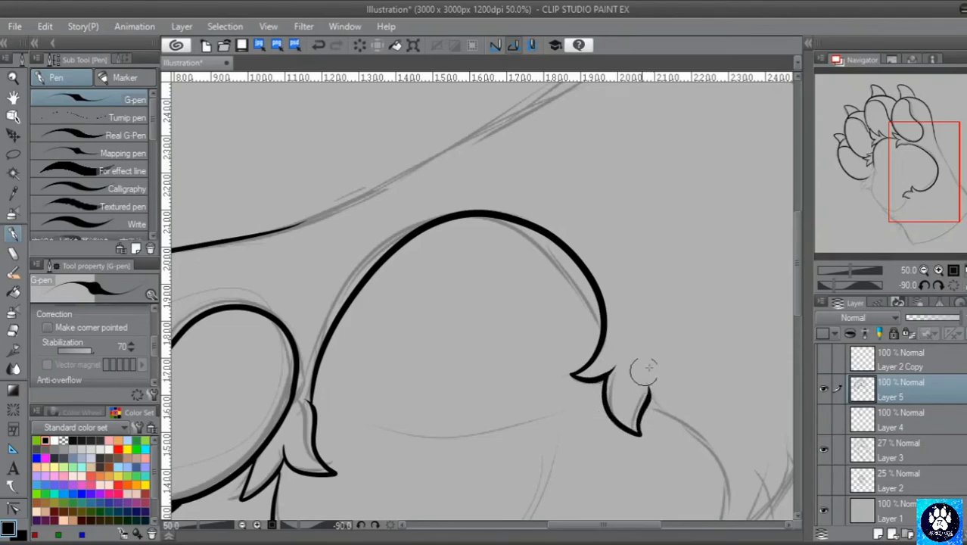
Reset the canvas rotation to 0 and ink the palm pad's left side and rounded lower lobe up to the notch tufts
{"action": "left_click", "coordinate": [940, 285]}
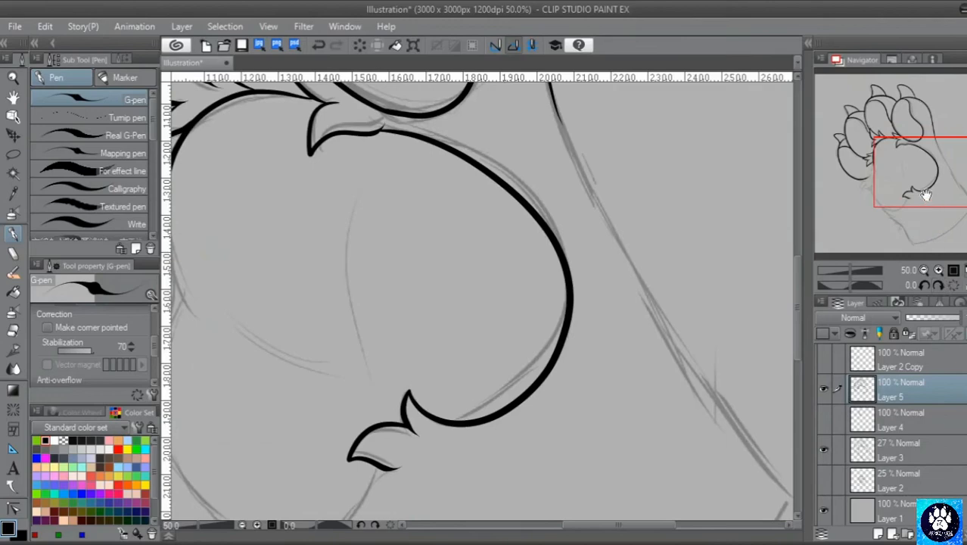
{"action": "left_click_drag", "start_coordinate": [925, 195], "coordinate": [884, 203]}
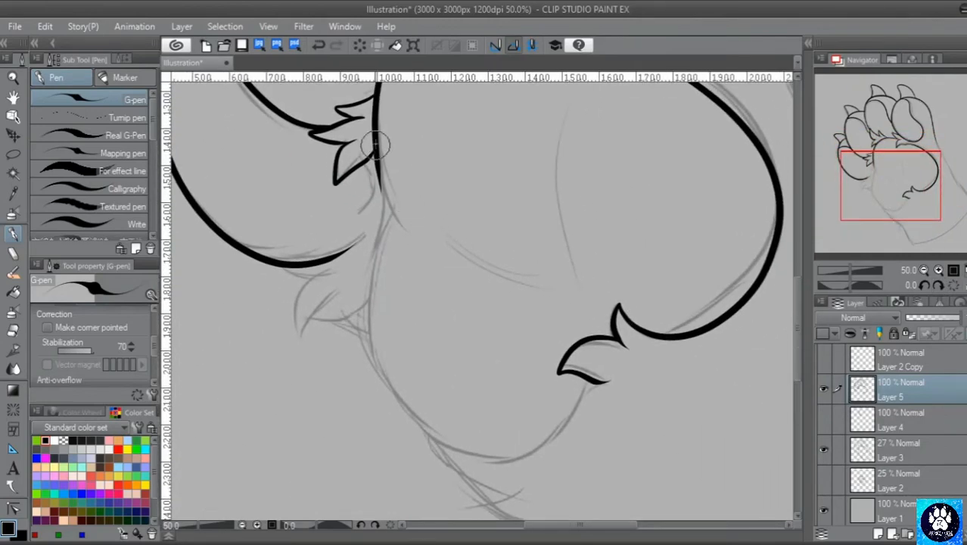
{"action": "left_click_drag", "start_coordinate": [376, 155], "coordinate": [408, 239]}
{"action": "mouse_move", "coordinate": [386, 201]}
{"action": "left_mouse_down"}
{"action": "mouse_move", "coordinate": [366, 304]}
{"action": "mouse_move", "coordinate": [369, 364]}
{"action": "mouse_move", "coordinate": [408, 430]}
{"action": "mouse_move", "coordinate": [455, 457]}
{"action": "mouse_move", "coordinate": [535, 450]}
{"action": "mouse_move", "coordinate": [570, 429]}
{"action": "mouse_move", "coordinate": [601, 378]}
{"action": "left_mouse_up"}
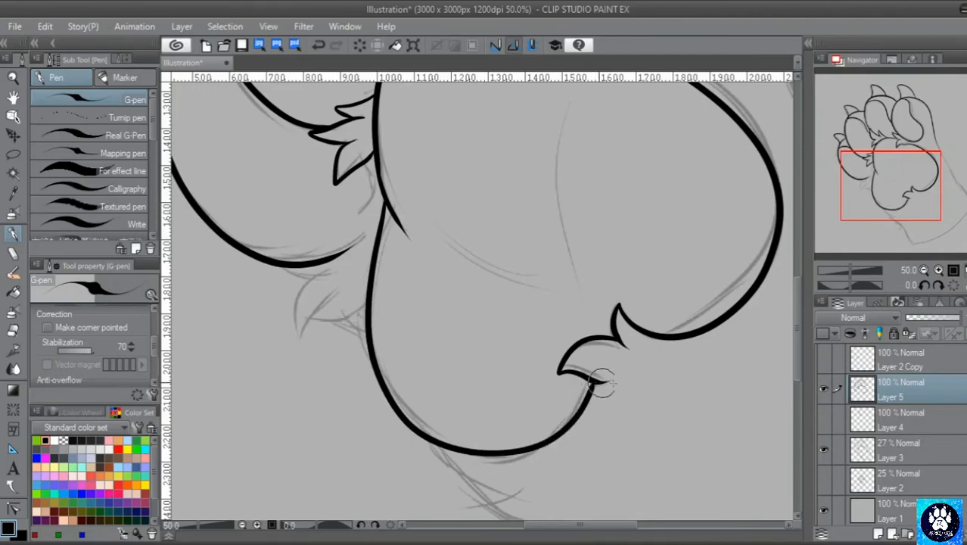
Extend the left crease line into the palm pad and ink the curved vertical crease at its centre
{"action": "left_click_drag", "start_coordinate": [892, 195], "coordinate": [888, 190]}
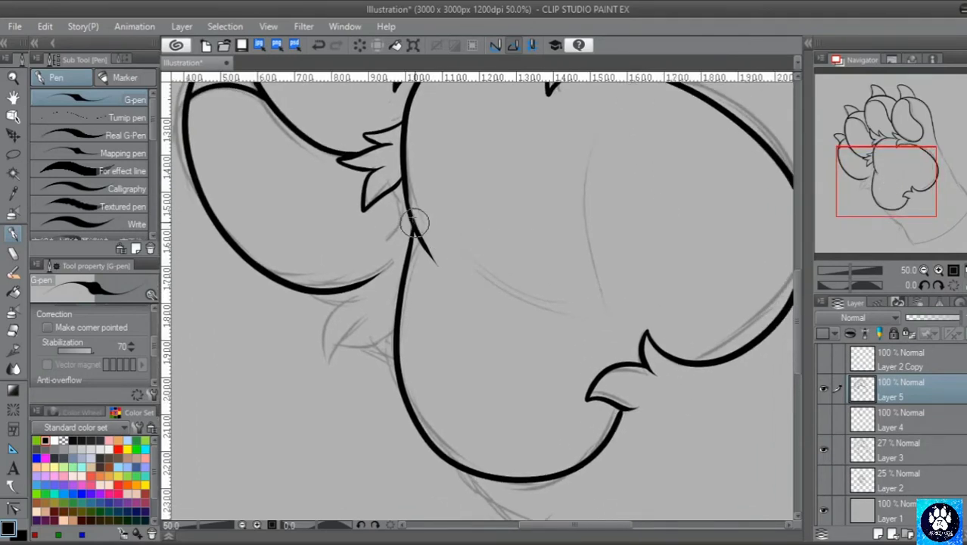
{"action": "mouse_move", "coordinate": [405, 187]}
{"action": "left_mouse_down"}
{"action": "mouse_move", "coordinate": [417, 237]}
{"action": "mouse_move", "coordinate": [459, 287]}
{"action": "left_mouse_up"}
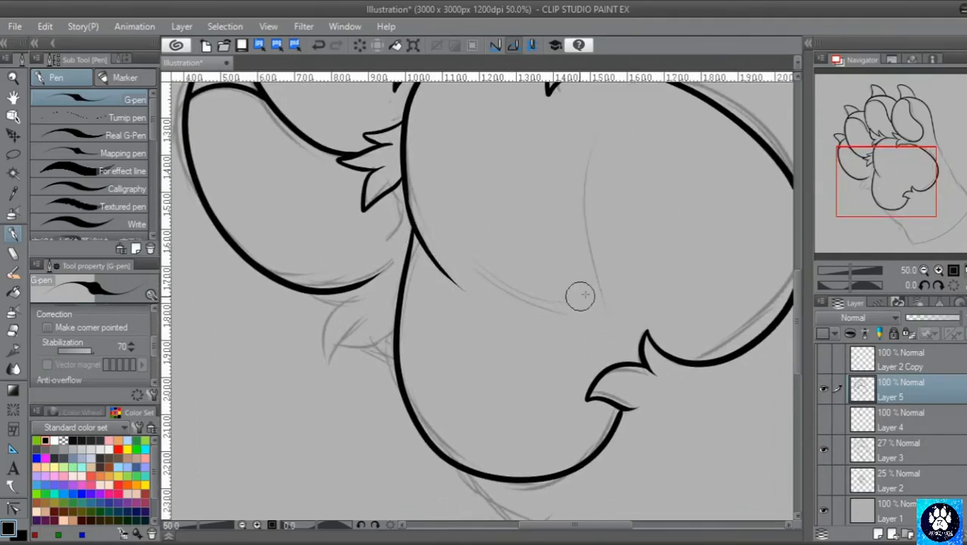
{"action": "left_click_drag", "start_coordinate": [886, 168], "coordinate": [868, 154]}
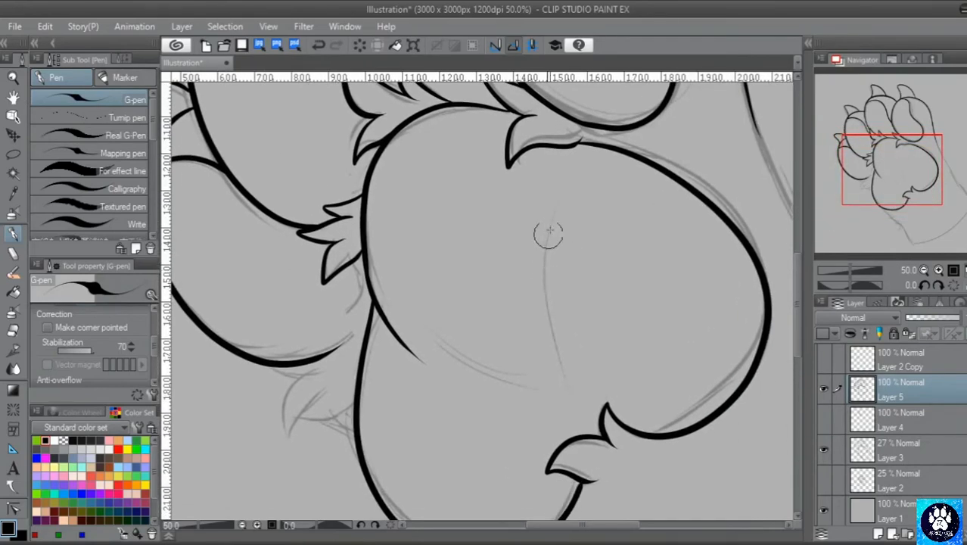
{"action": "left_click_drag", "start_coordinate": [554, 212], "coordinate": [567, 377]}
Ink the fur tufts between the fourth toe and the palm pad, and close the toe's outline against the pad
{"action": "left_click_drag", "start_coordinate": [887, 183], "coordinate": [882, 205]}
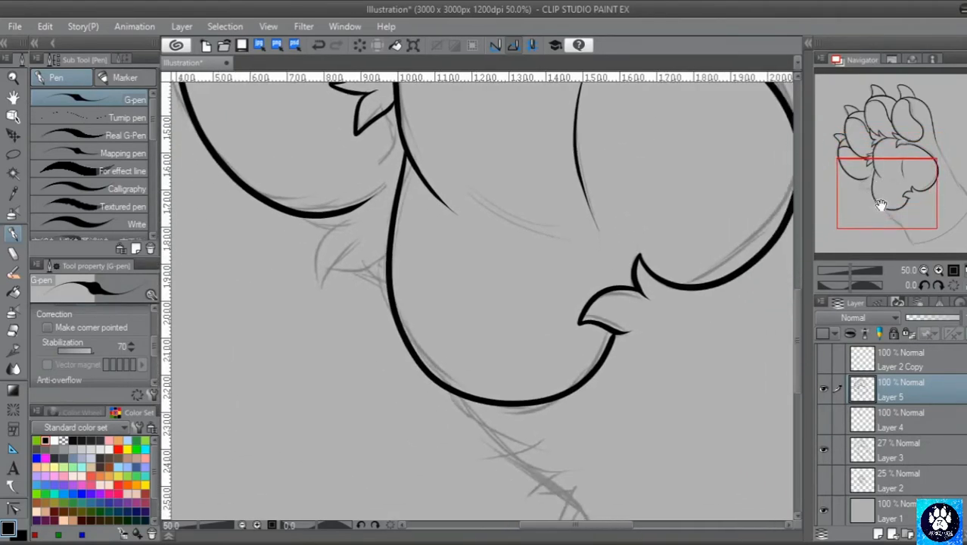
{"action": "mouse_move", "coordinate": [305, 221]}
{"action": "left_mouse_down"}
{"action": "mouse_move", "coordinate": [354, 227]}
{"action": "mouse_move", "coordinate": [317, 278]}
{"action": "mouse_move", "coordinate": [321, 290]}
{"action": "mouse_move", "coordinate": [344, 266]}
{"action": "mouse_move", "coordinate": [324, 288]}
{"action": "mouse_move", "coordinate": [349, 280]}
{"action": "mouse_move", "coordinate": [389, 301]}
{"action": "left_mouse_up"}
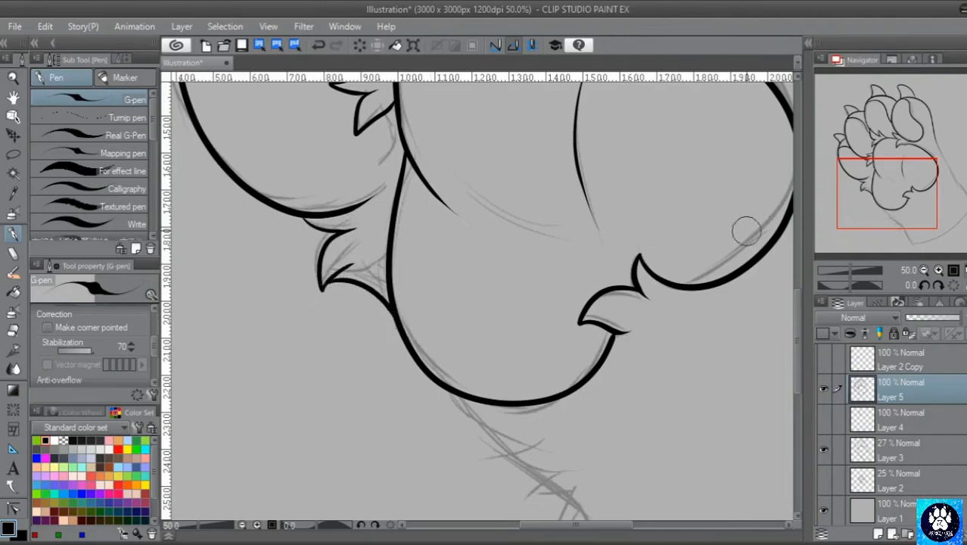
{"action": "left_click_drag", "start_coordinate": [878, 199], "coordinate": [870, 187]}
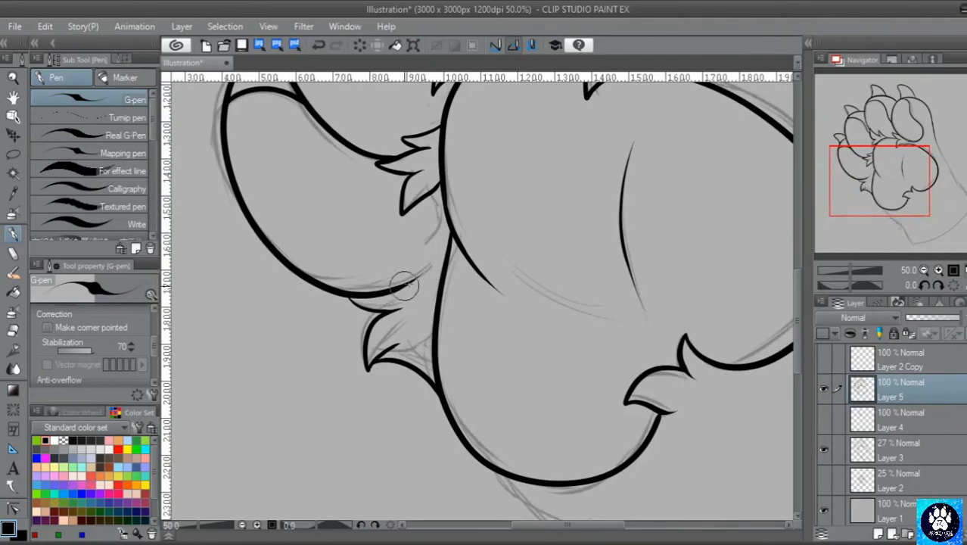
{"action": "mouse_move", "coordinate": [401, 291]}
{"action": "left_mouse_down"}
{"action": "mouse_move", "coordinate": [444, 231]}
{"action": "mouse_move", "coordinate": [442, 198]}
{"action": "mouse_move", "coordinate": [432, 192]}
{"action": "left_mouse_up"}
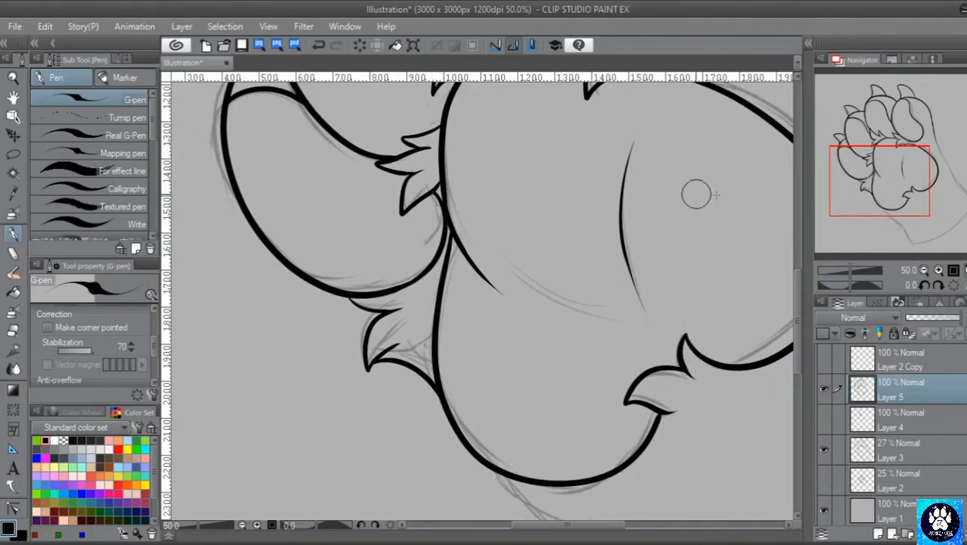
Ink the wrist's left edge from the palm pad through its zigzag fur tufts down to the lower corner
{"action": "left_click", "coordinate": [924, 271]}
{"action": "left_click", "coordinate": [924, 271]}
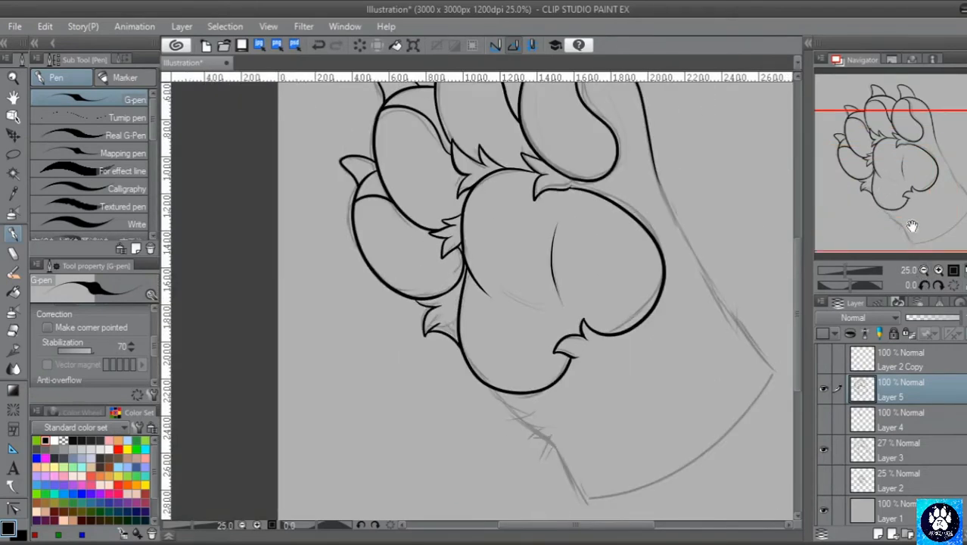
{"action": "left_click_drag", "start_coordinate": [903, 201], "coordinate": [953, 235]}
{"action": "left_click", "coordinate": [939, 271]}
{"action": "left_click", "coordinate": [938, 271]}
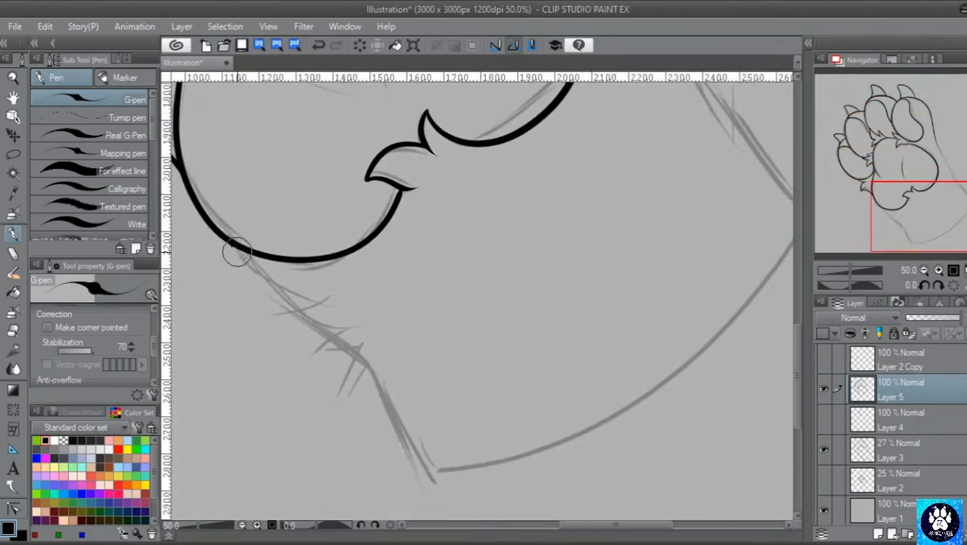
{"action": "mouse_move", "coordinate": [233, 245]}
{"action": "left_mouse_down"}
{"action": "mouse_move", "coordinate": [293, 299]}
{"action": "mouse_move", "coordinate": [341, 307]}
{"action": "mouse_move", "coordinate": [287, 315]}
{"action": "mouse_move", "coordinate": [357, 348]}
{"action": "left_mouse_up"}
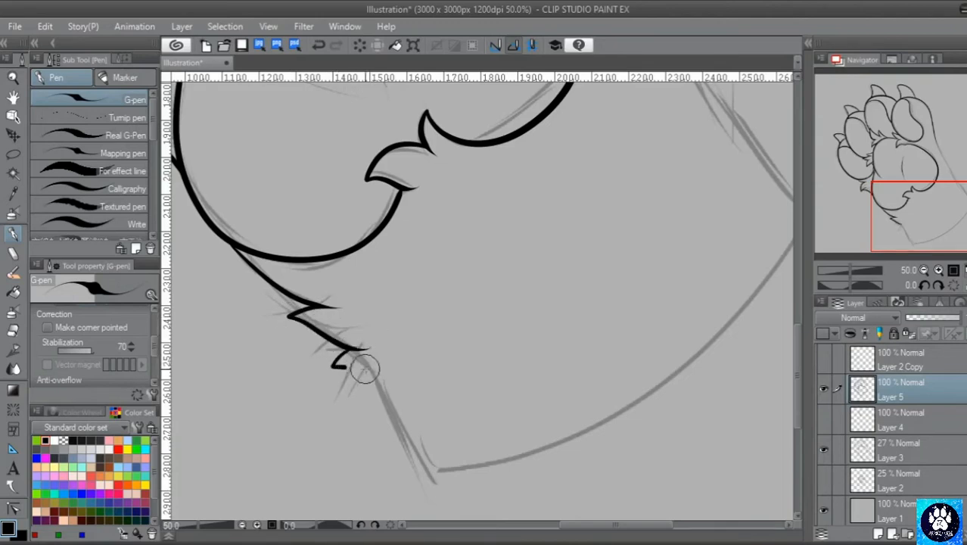
{"action": "mouse_move", "coordinate": [334, 357]}
{"action": "left_mouse_down"}
{"action": "mouse_move", "coordinate": [382, 389]}
{"action": "mouse_move", "coordinate": [427, 471]}
{"action": "left_mouse_up"}
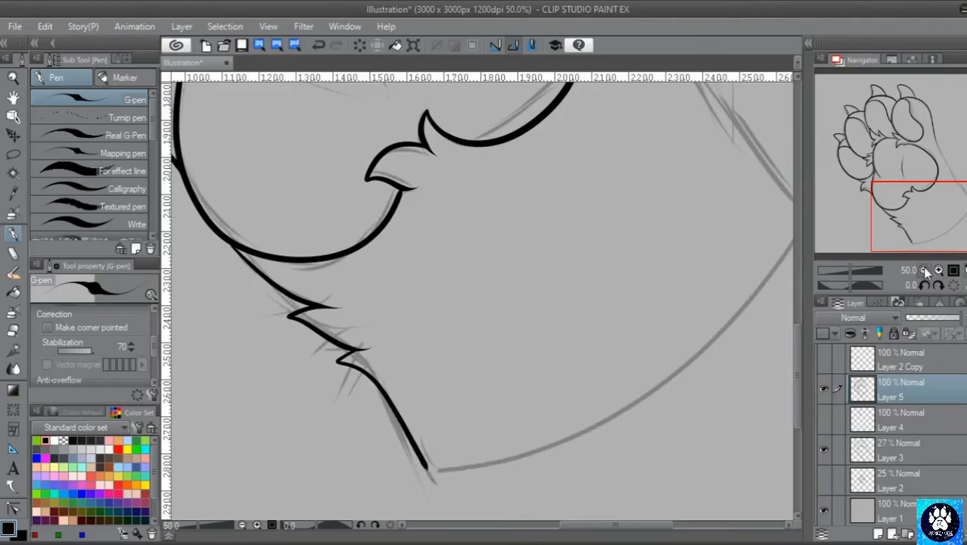
Try a row of short hatch strokes along the wrist's fur edge at 800% zoom
{"action": "left_click", "coordinate": [924, 270]}
{"action": "left_click_drag", "start_coordinate": [921, 226], "coordinate": [901, 222]}
{"action": "left_click", "coordinate": [938, 271]}
{"action": "left_click", "coordinate": [938, 271]}
{"action": "left_click", "coordinate": [937, 271]}
{"action": "left_click", "coordinate": [937, 271]}
{"action": "left_click", "coordinate": [938, 271]}
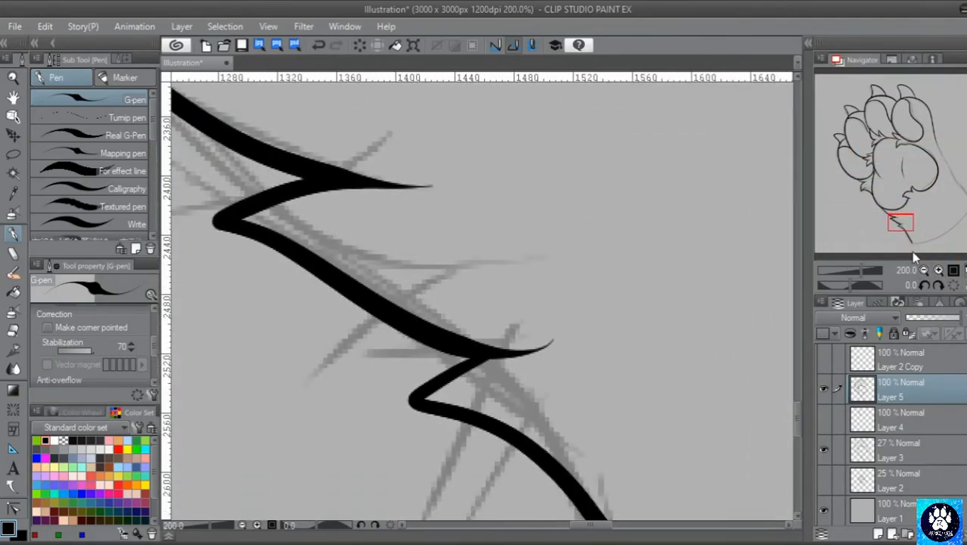
{"action": "left_click", "coordinate": [938, 271]}
{"action": "left_click", "coordinate": [937, 271]}
{"action": "left_click", "coordinate": [938, 271]}
{"action": "left_click", "coordinate": [938, 271]}
{"action": "mouse_move", "coordinate": [324, 408]}
{"action": "left_mouse_down"}
{"action": "mouse_move", "coordinate": [364, 345]}
{"action": "mouse_move", "coordinate": [415, 312]}
{"action": "mouse_move", "coordinate": [450, 328]}
{"action": "left_mouse_up"}
{"action": "left_click_drag", "start_coordinate": [390, 426], "coordinate": [493, 339]}
{"action": "left_click_drag", "start_coordinate": [417, 435], "coordinate": [497, 373]}
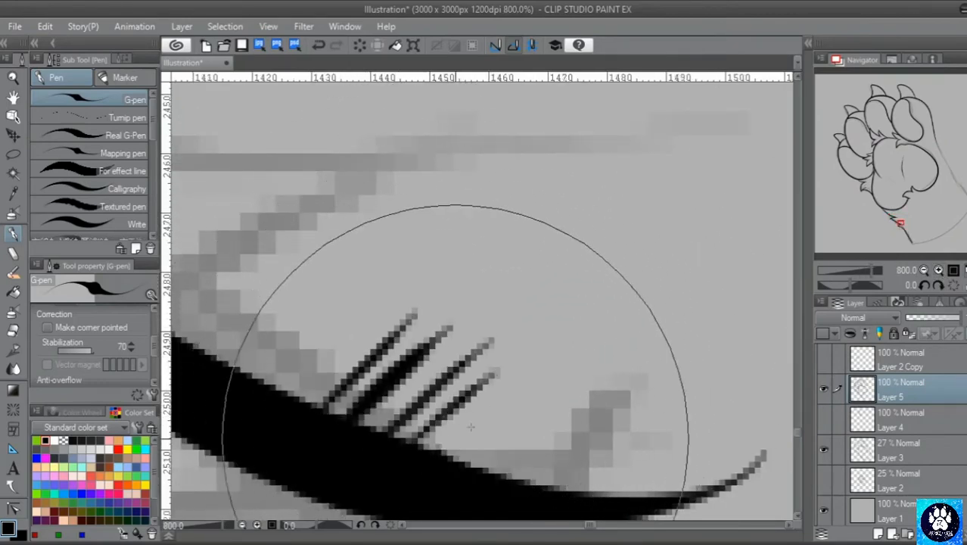
{"action": "left_click_drag", "start_coordinate": [440, 449], "coordinate": [498, 411]}
{"action": "key", "text": "ctrl+0"}
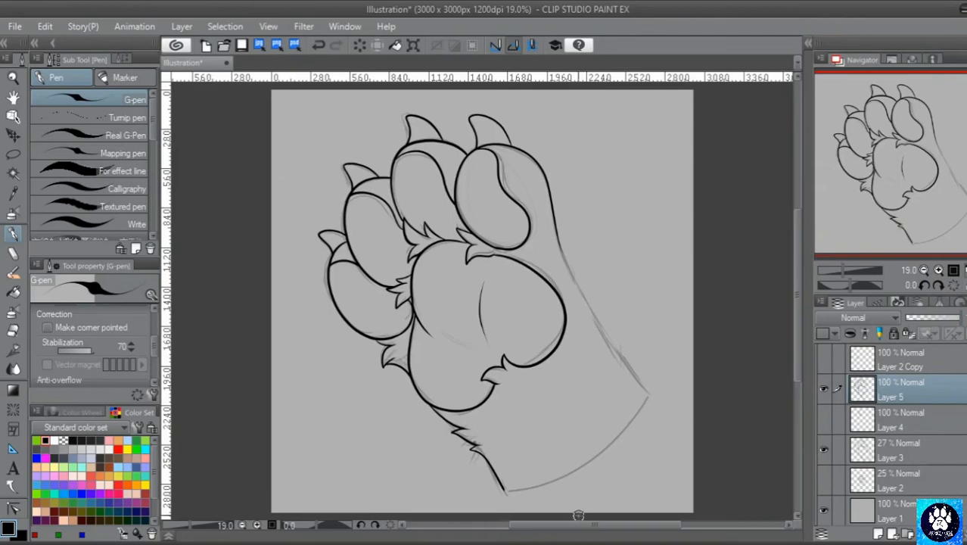
Ink the wrist's long right edge down to its lower corner, redrawing the last stretch
{"action": "left_click", "coordinate": [938, 271]}
{"action": "left_click", "coordinate": [938, 270]}
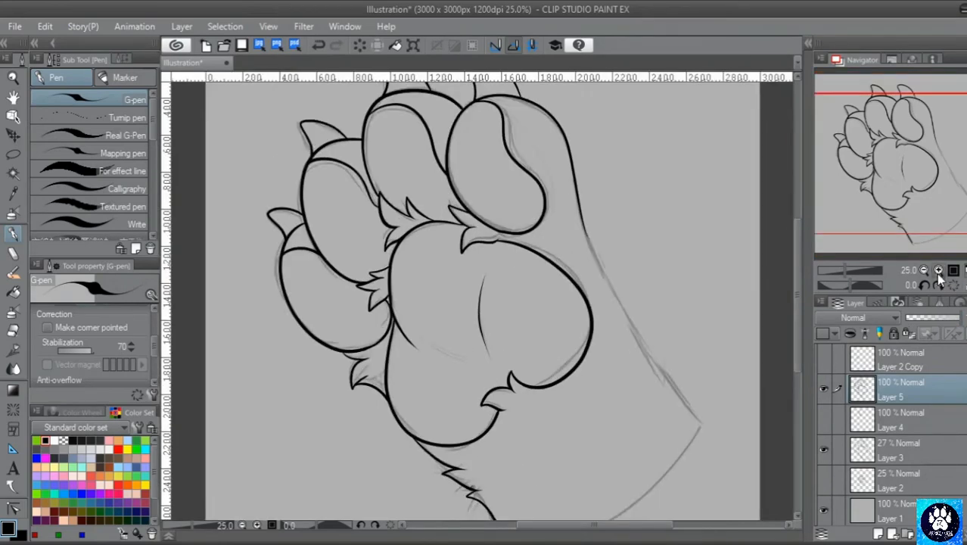
{"action": "left_click", "coordinate": [938, 271]}
{"action": "mouse_move", "coordinate": [900, 162]}
{"action": "left_mouse_down"}
{"action": "mouse_move", "coordinate": [903, 227]}
{"action": "mouse_move", "coordinate": [917, 222]}
{"action": "mouse_move", "coordinate": [937, 159]}
{"action": "left_mouse_up"}
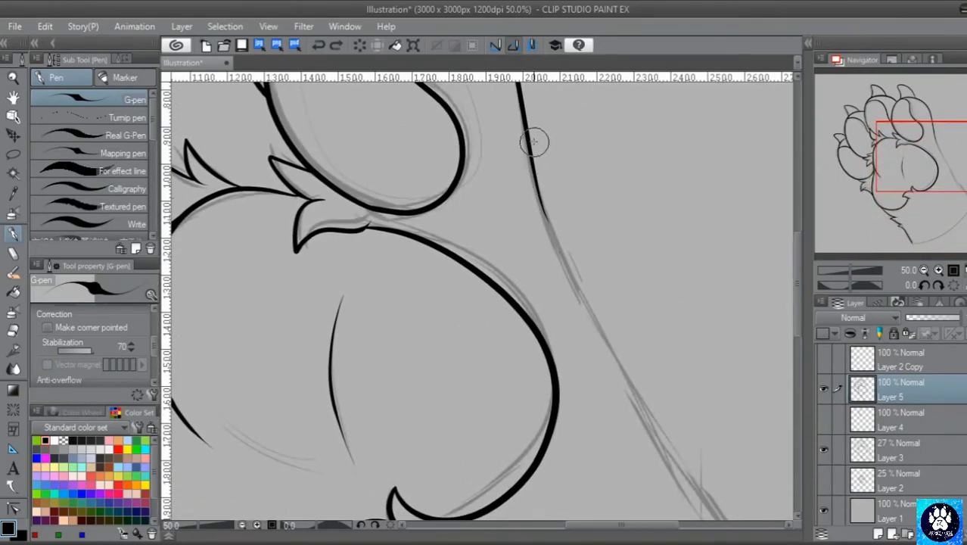
{"action": "mouse_move", "coordinate": [527, 133]}
{"action": "left_mouse_down"}
{"action": "mouse_move", "coordinate": [564, 269]}
{"action": "mouse_move", "coordinate": [639, 416]}
{"action": "mouse_move", "coordinate": [700, 503]}
{"action": "left_mouse_up"}
{"action": "left_click_drag", "start_coordinate": [914, 150], "coordinate": [934, 191]}
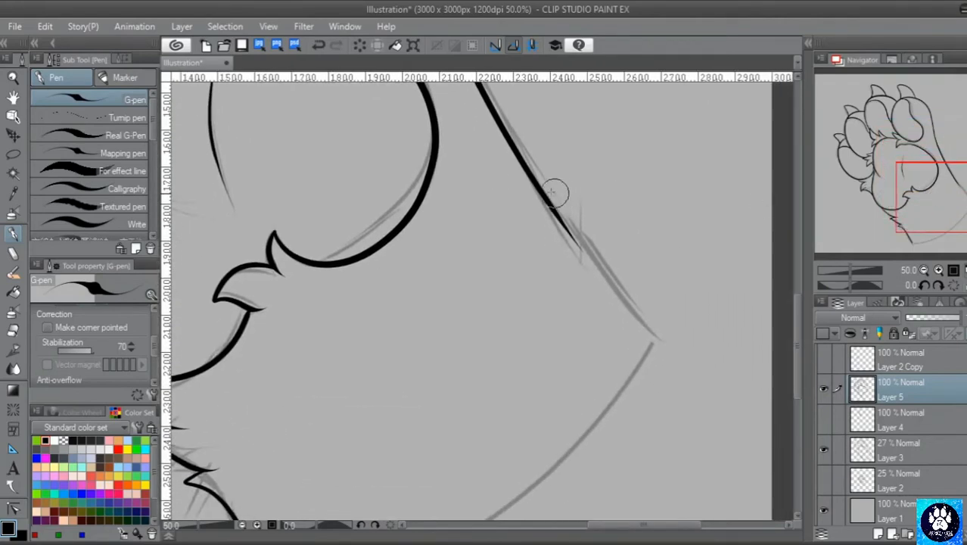
{"action": "left_click_drag", "start_coordinate": [536, 185], "coordinate": [626, 281]}
{"action": "key", "text": "ctrl+z"}
{"action": "mouse_move", "coordinate": [546, 198]}
{"action": "left_mouse_down"}
{"action": "mouse_move", "coordinate": [636, 324]}
{"action": "mouse_move", "coordinate": [649, 327]}
{"action": "left_mouse_up"}
Ink the curved bottom edge of the wrist, joining the left and right side lines at the corners
{"action": "left_click_drag", "start_coordinate": [927, 187], "coordinate": [915, 214]}
{"action": "mouse_move", "coordinate": [343, 450]}
{"action": "left_mouse_down"}
{"action": "mouse_move", "coordinate": [451, 435]}
{"action": "mouse_move", "coordinate": [541, 394]}
{"action": "mouse_move", "coordinate": [644, 313]}
{"action": "mouse_move", "coordinate": [716, 199]}
{"action": "left_mouse_up"}
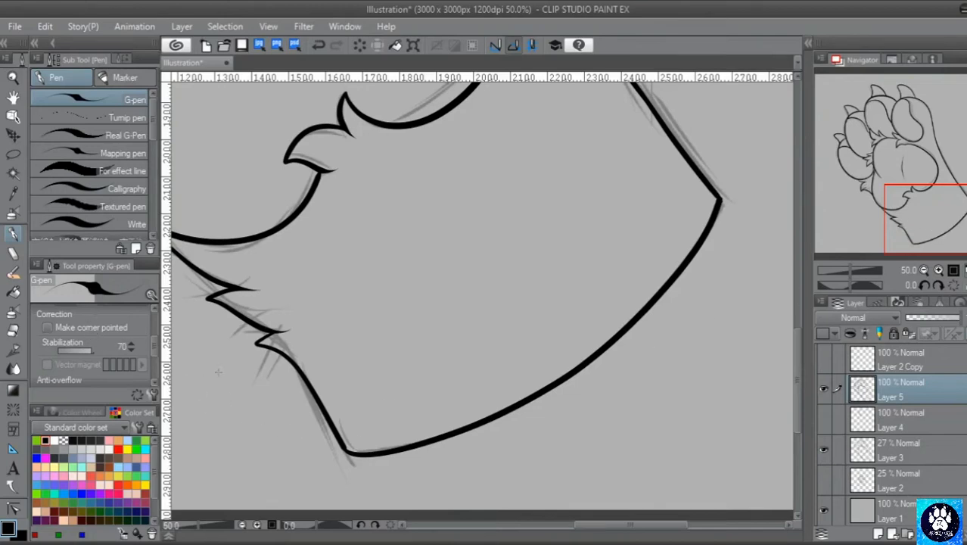
{"action": "left_click", "coordinate": [939, 271]}
{"action": "left_click", "coordinate": [940, 271]}
{"action": "left_click_drag", "start_coordinate": [931, 222], "coordinate": [916, 238]}
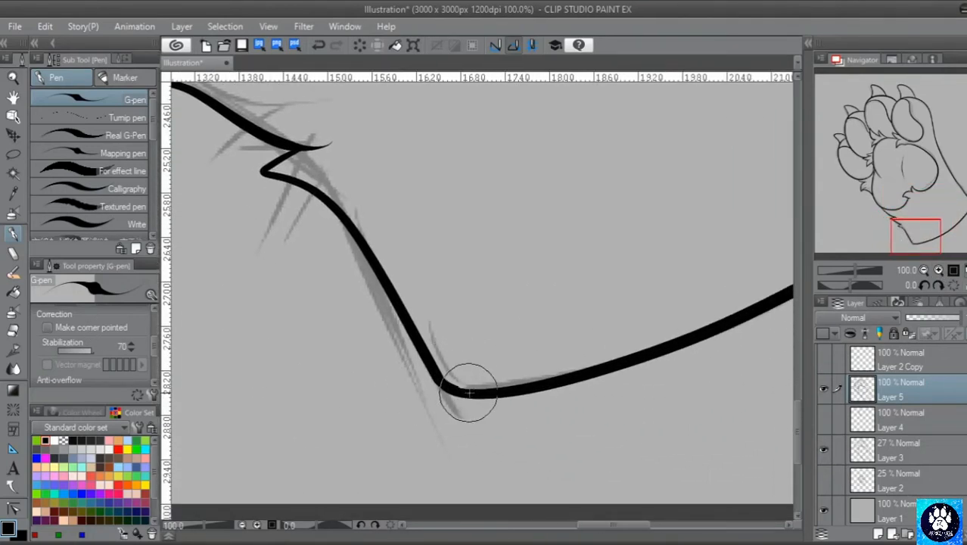
{"action": "left_click_drag", "start_coordinate": [914, 232], "coordinate": [957, 206]}
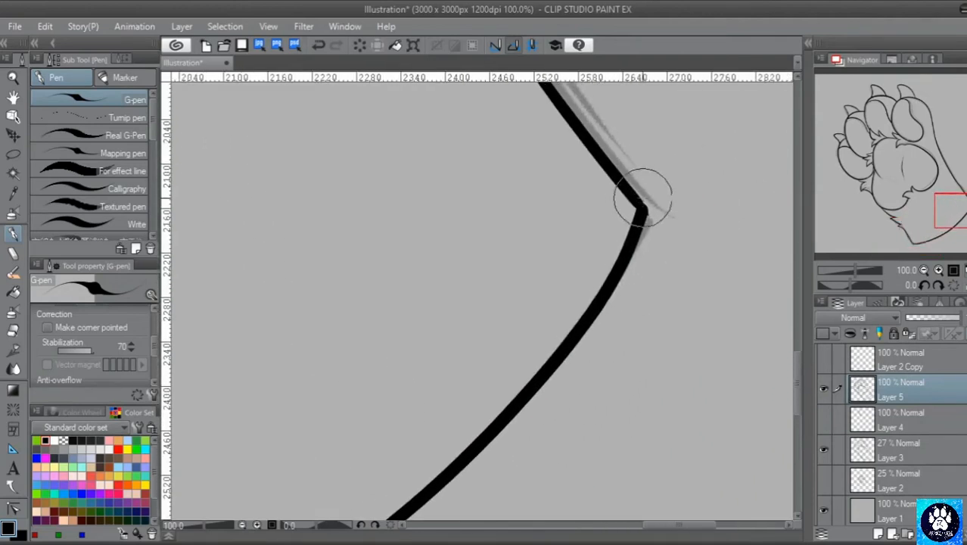
Switch to the Hard eraser and hide the Layer 3 sketch so only the inked line art shows
{"action": "left_click", "coordinate": [12, 333]}
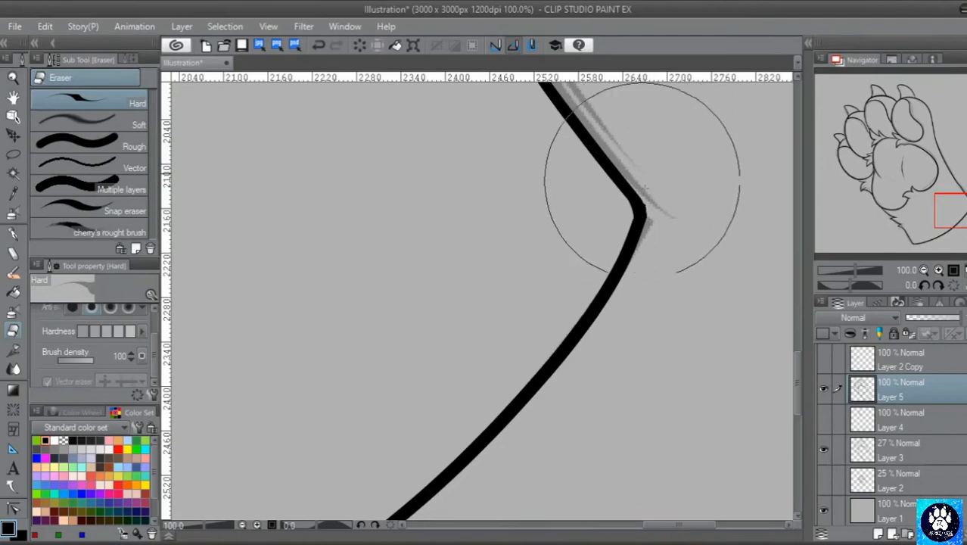
{"action": "left_click", "coordinate": [965, 270]}
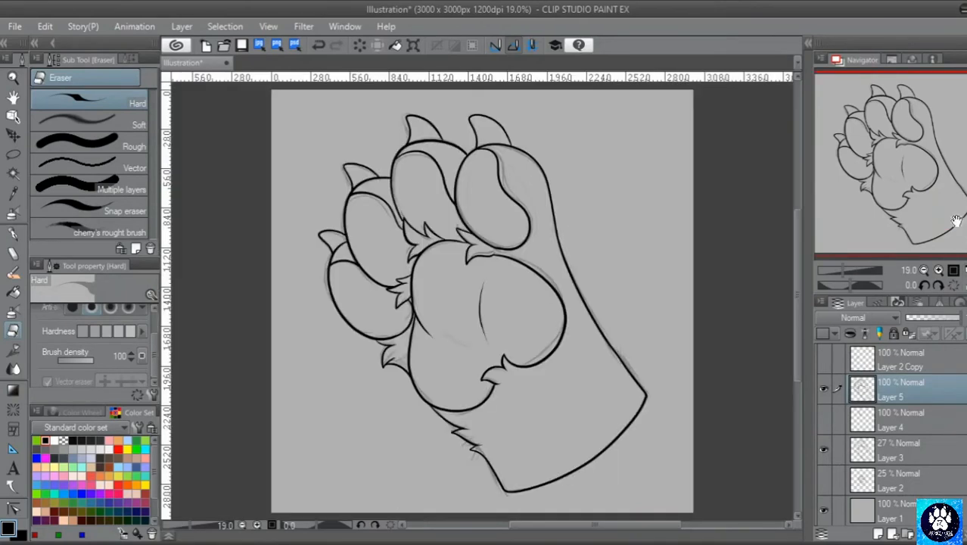
{"action": "left_click_drag", "start_coordinate": [956, 221], "coordinate": [909, 243]}
{"action": "left_click", "coordinate": [822, 449]}
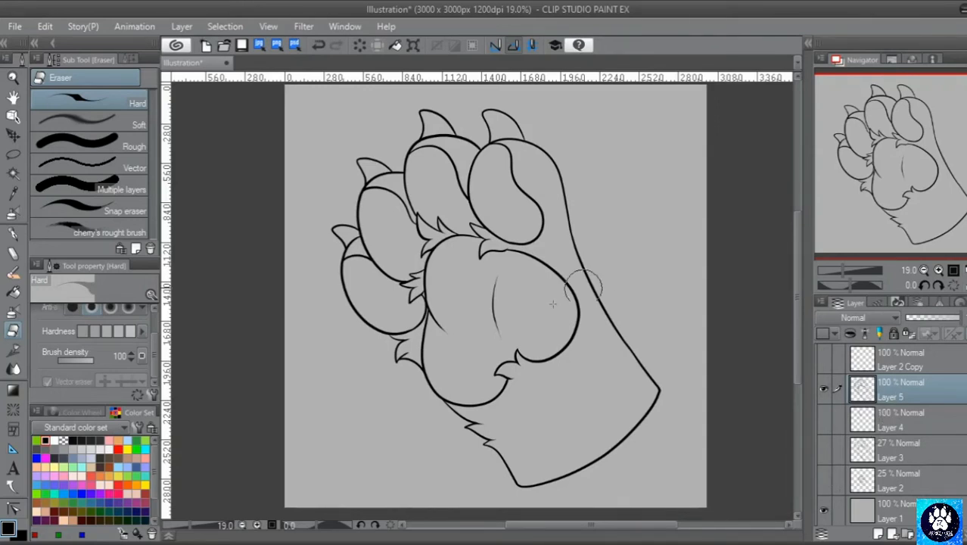
Delete the leftover sketch layers: Layer 4, Layer 3, Layer 2 and Layer 2 Copy
{"action": "left_click", "coordinate": [877, 428]}
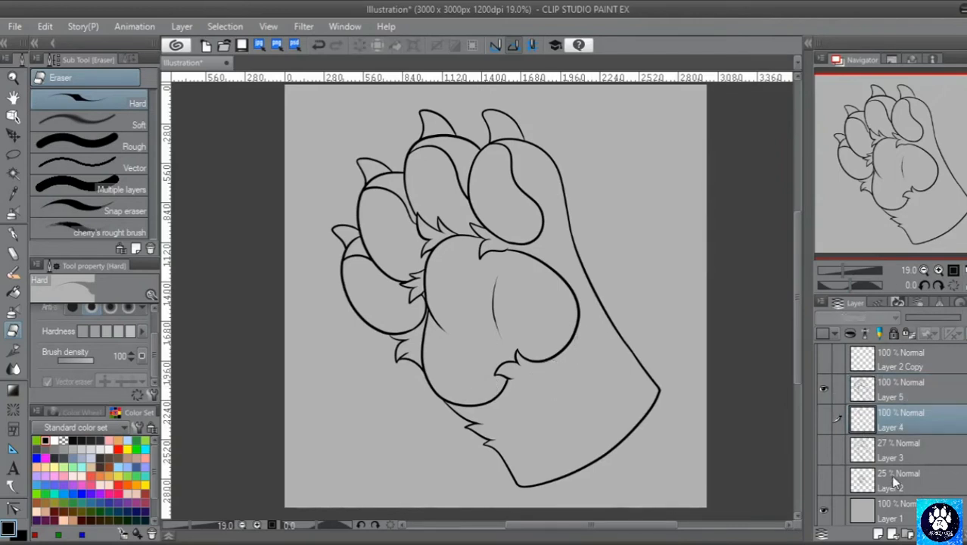
{"action": "key", "text": "Delete"}
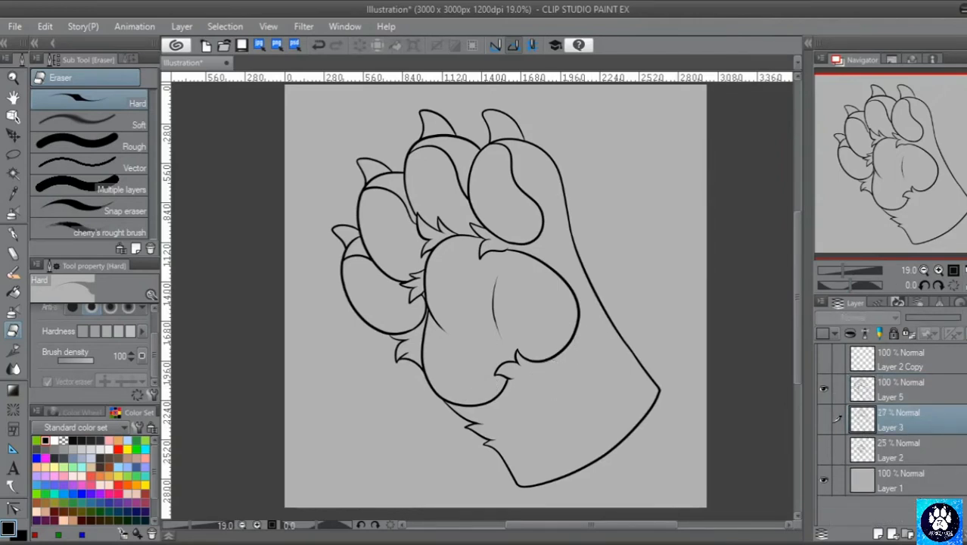
{"action": "key", "text": "Delete"}
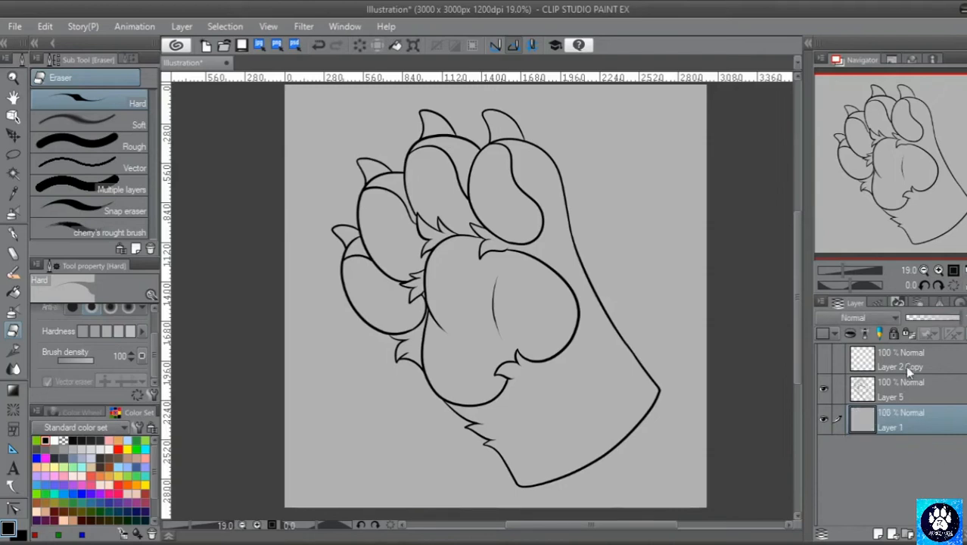
{"action": "key", "text": "Delete"}
{"action": "left_click", "coordinate": [963, 533]}
Add a new layer above Layer 1 and mark the line art on Layer 5 with the Red palette color
{"action": "left_click", "coordinate": [894, 392]}
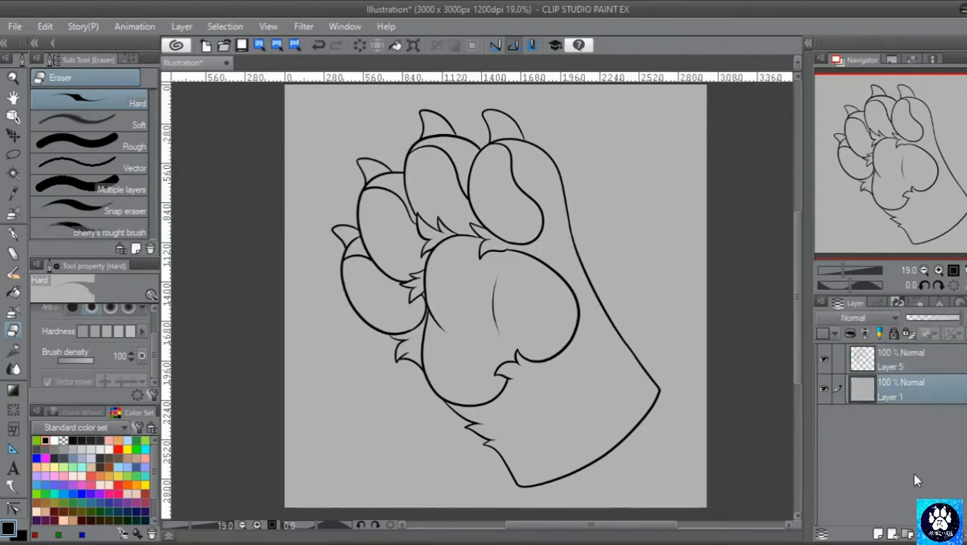
{"action": "left_click", "coordinate": [878, 534]}
{"action": "left_click", "coordinate": [891, 364]}
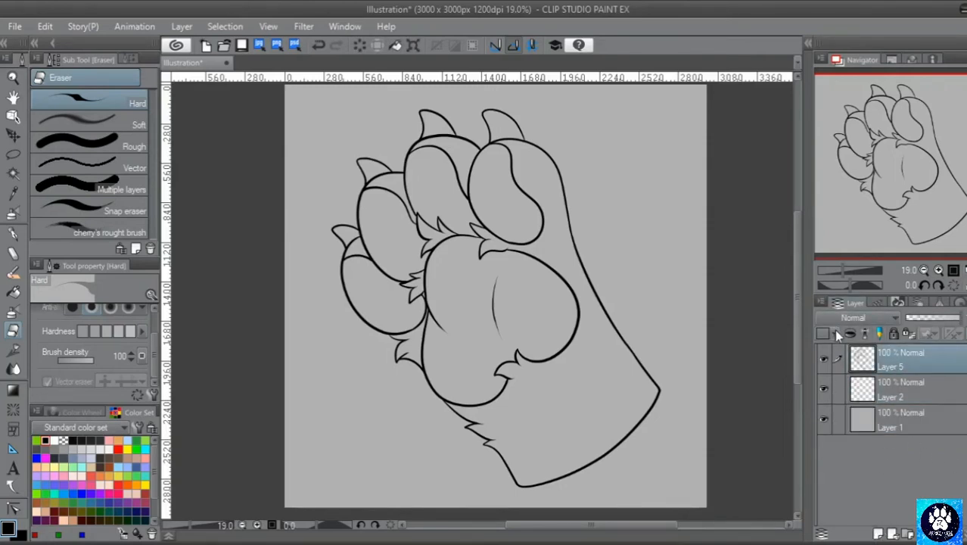
{"action": "left_click", "coordinate": [835, 334]}
{"action": "left_click", "coordinate": [840, 366]}
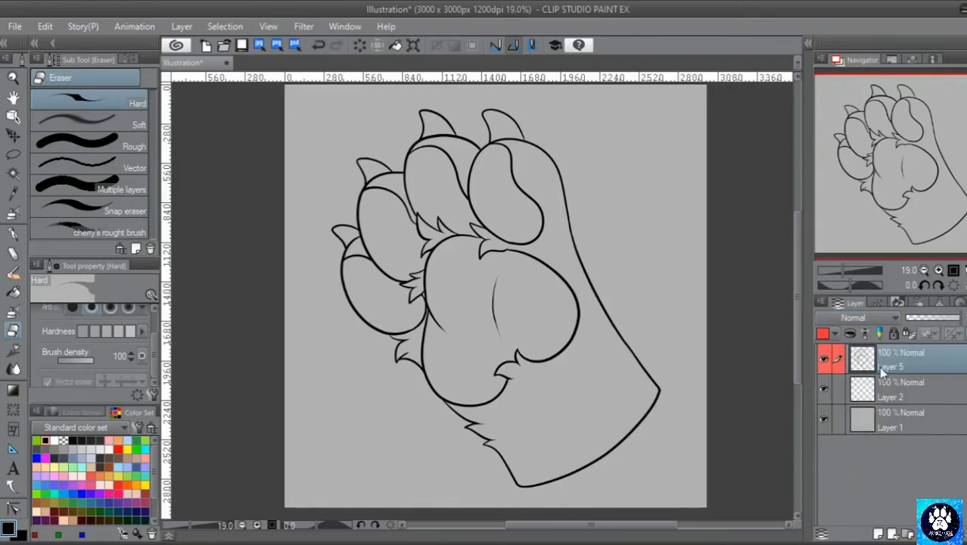
{"action": "left_click", "coordinate": [839, 336]}
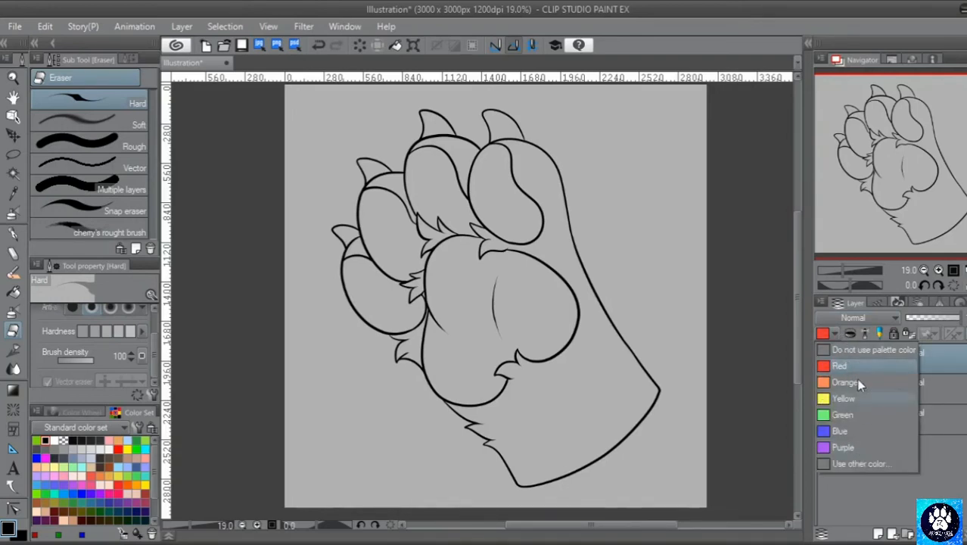
{"action": "left_click", "coordinate": [943, 478]}
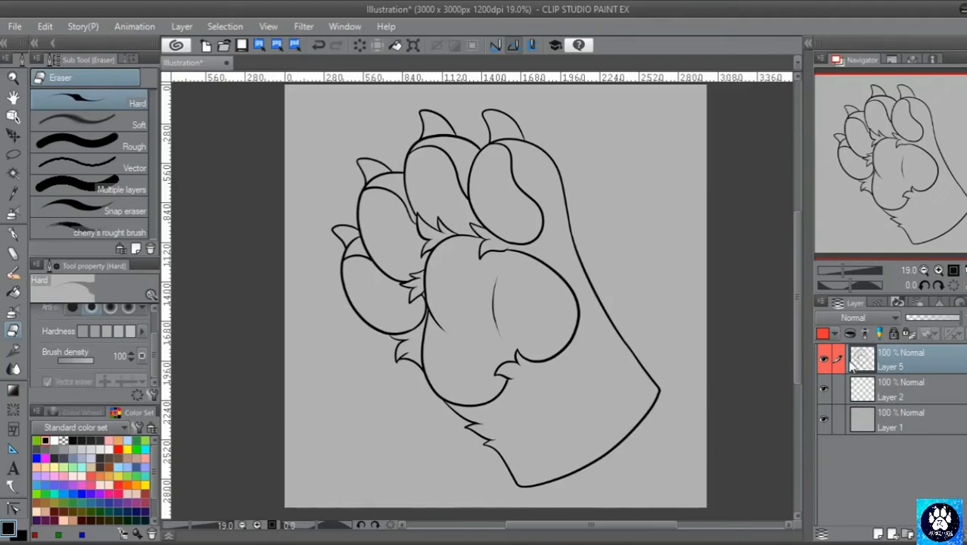
Mark the empty Layer 2 with the Yellow palette color
{"action": "left_click", "coordinate": [882, 391]}
{"action": "left_click", "coordinate": [836, 334]}
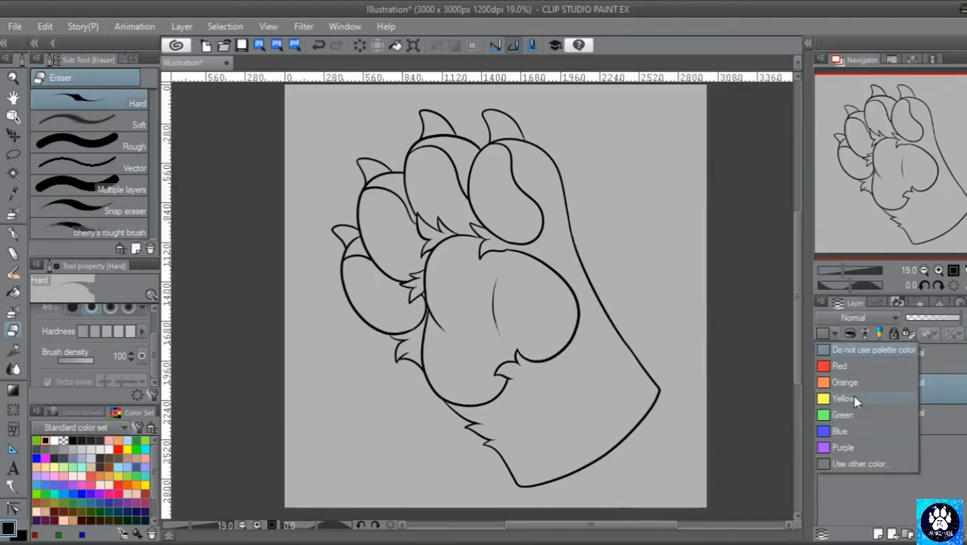
{"action": "left_click", "coordinate": [853, 398]}
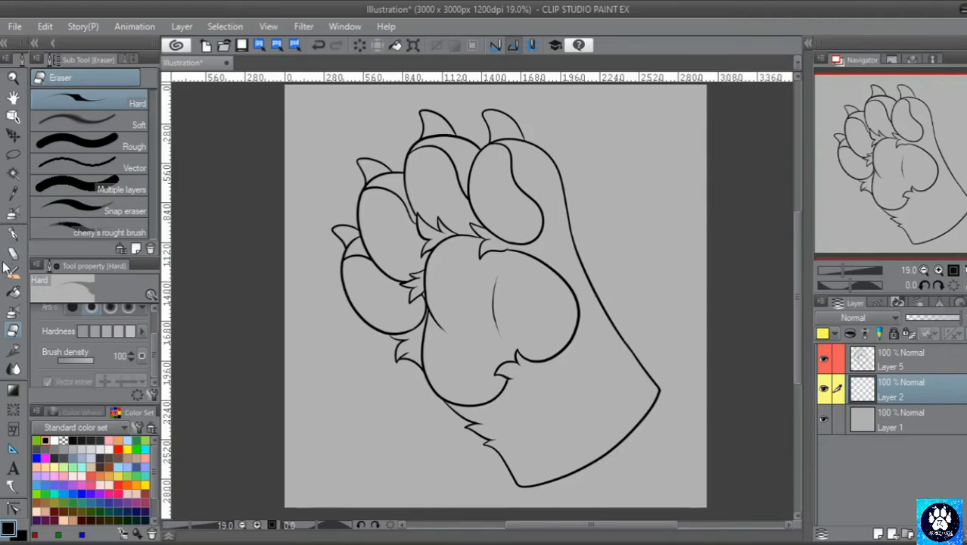
{"action": "left_click", "coordinate": [13, 294]}
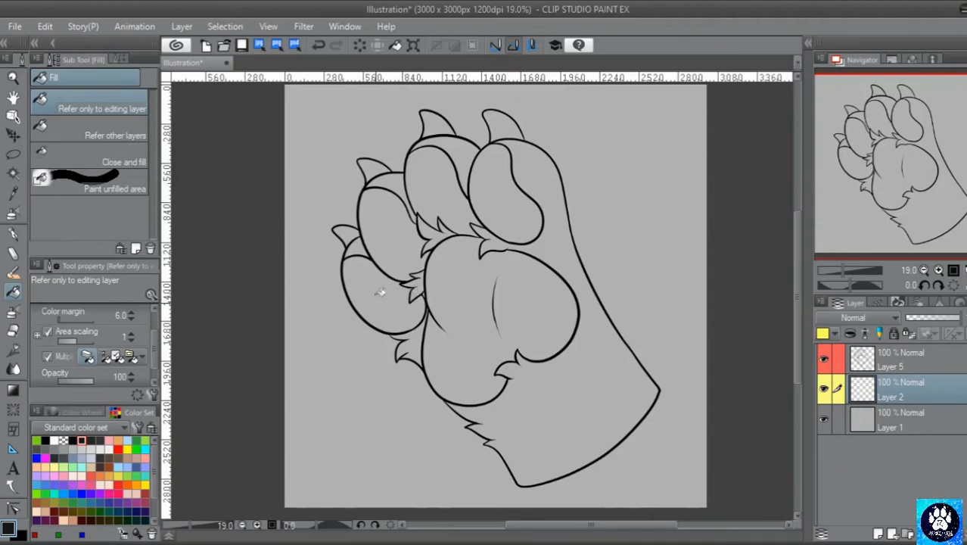
{"action": "left_click", "coordinate": [91, 441]}
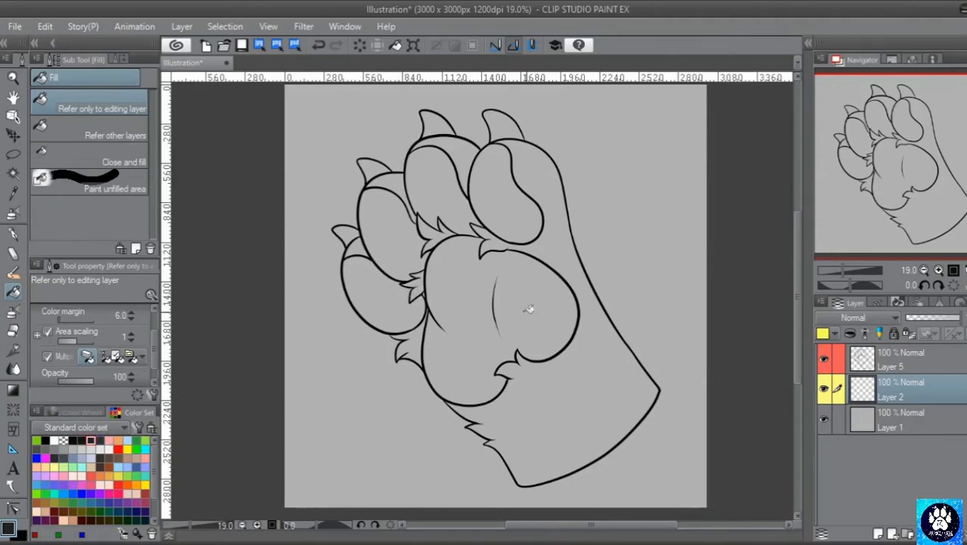
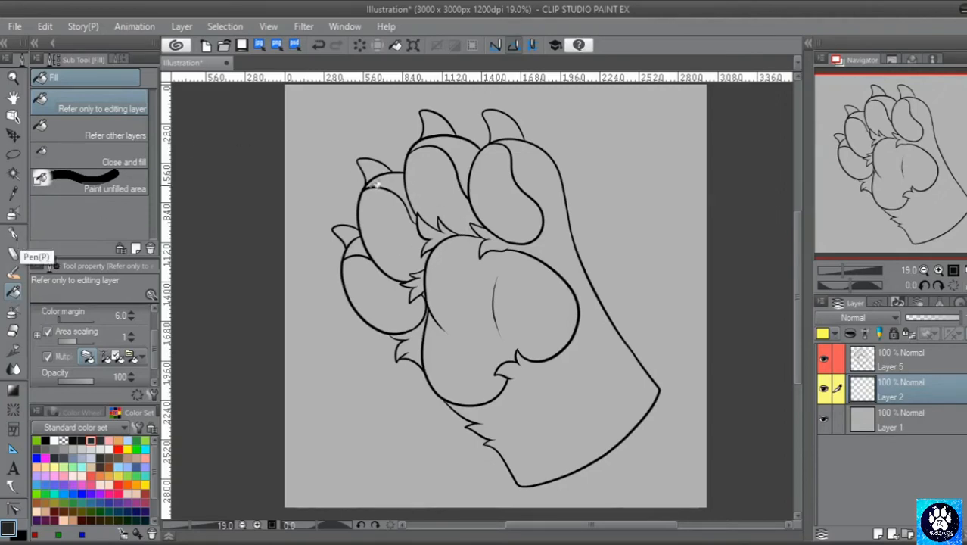
{"action": "left_click", "coordinate": [13, 235]}
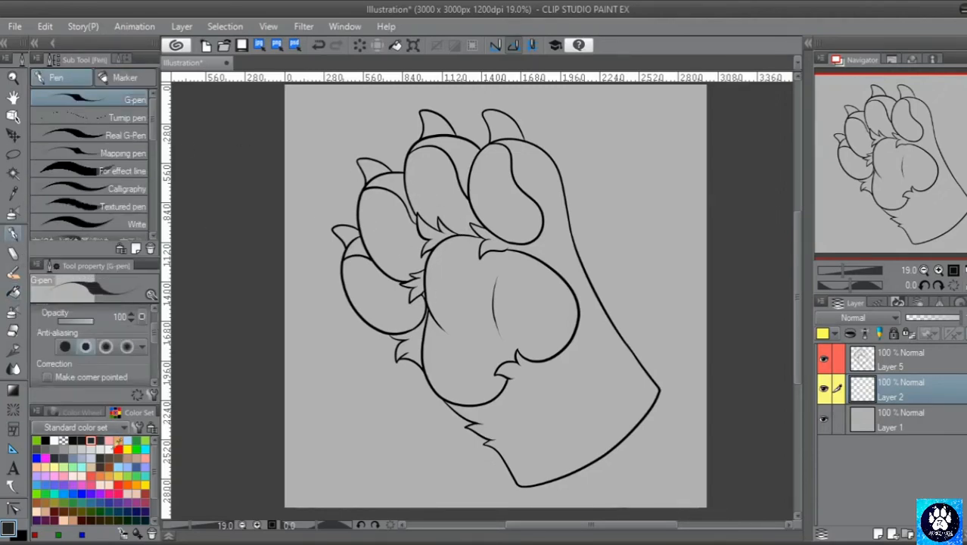
{"action": "left_click", "coordinate": [143, 483]}
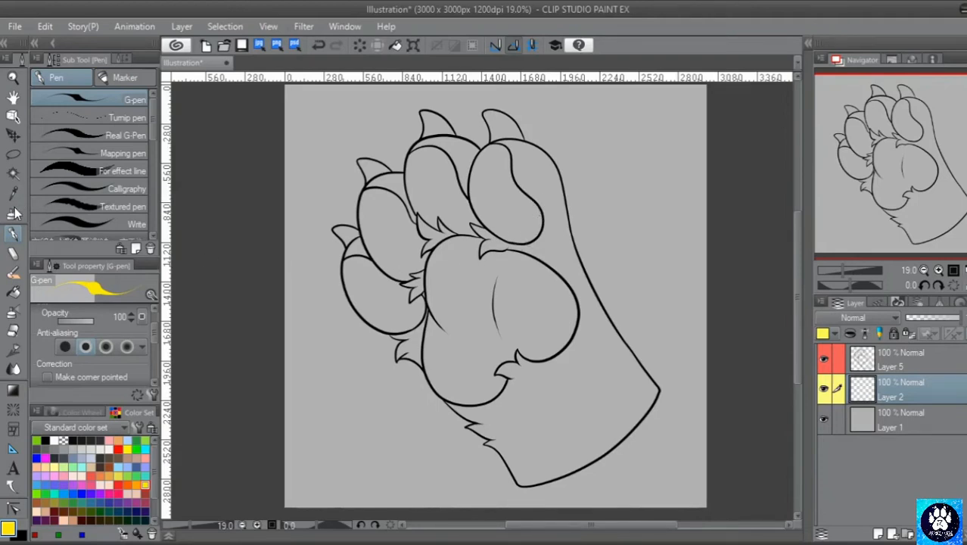
Auto-select the background outside the paw outline and invert the selection to cover the whole paw
{"action": "left_click", "coordinate": [13, 174]}
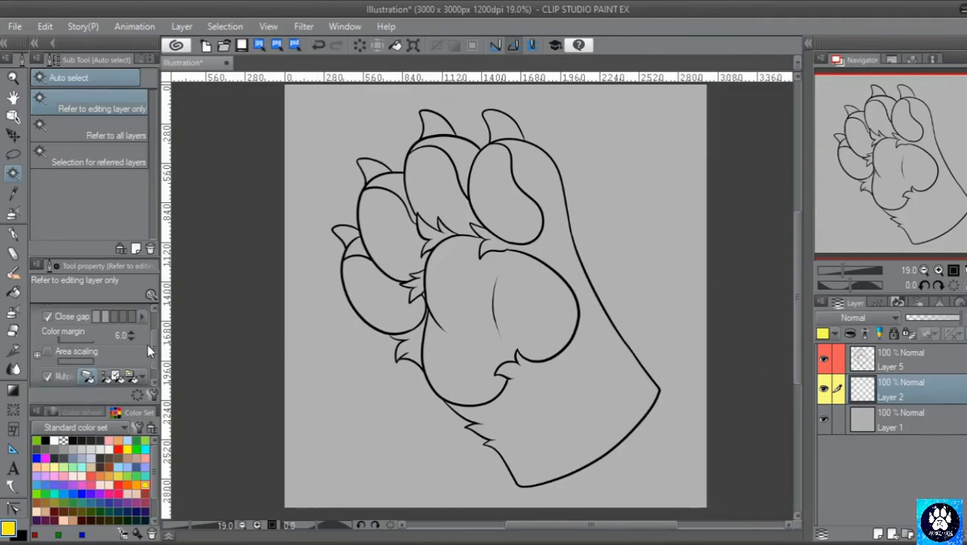
{"action": "scroll", "coordinate": [155, 333], "scroll_direction": "up", "scroll_amount": 2}
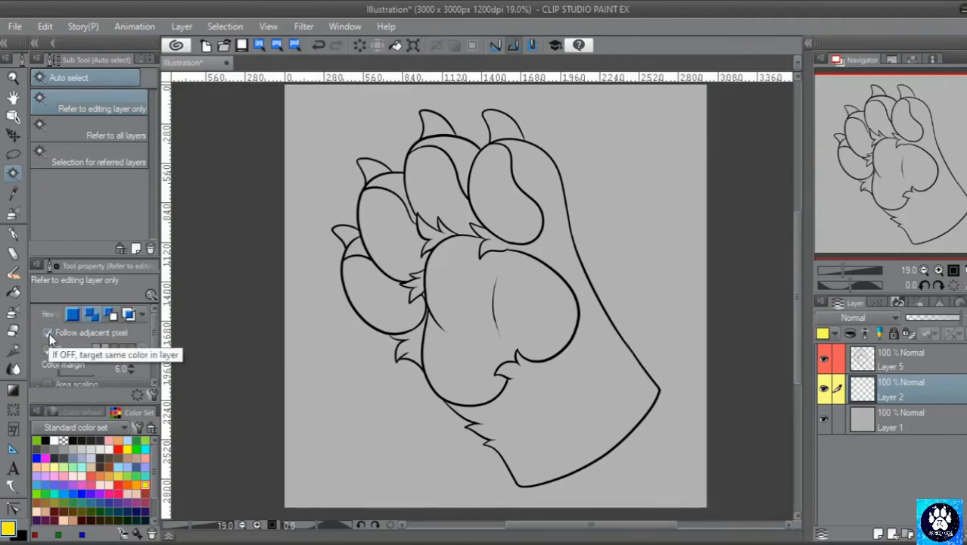
{"action": "scroll", "coordinate": [155, 339], "scroll_direction": "down", "scroll_amount": 3}
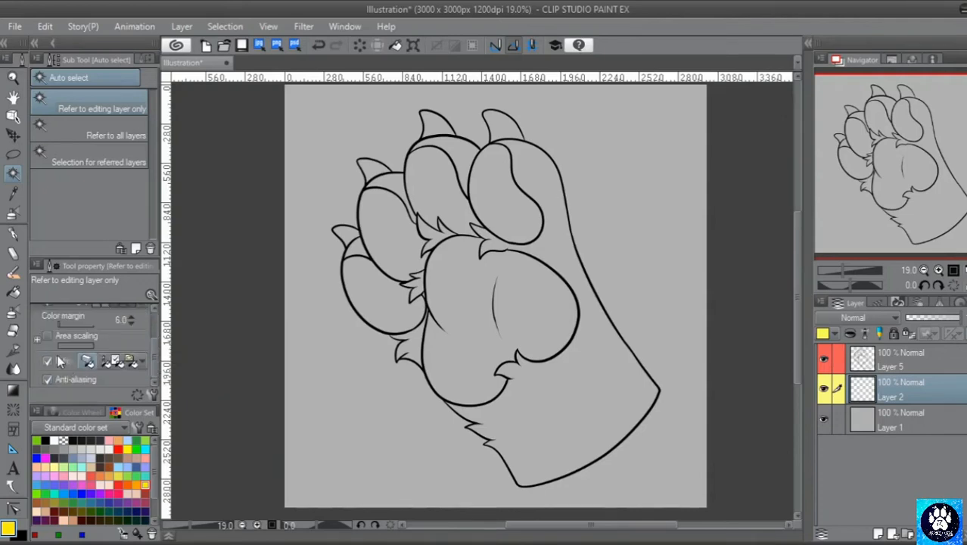
{"action": "left_click", "coordinate": [366, 387]}
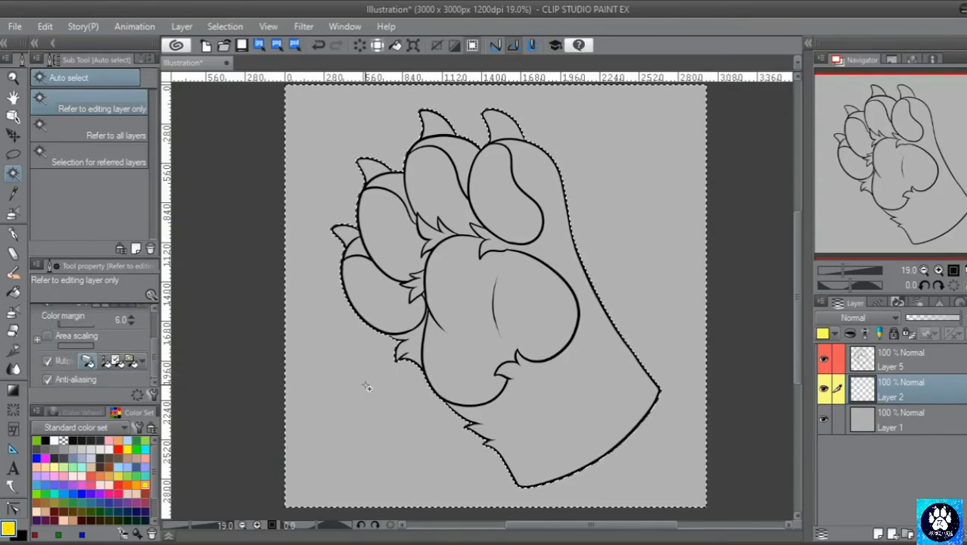
{"action": "left_click", "coordinate": [225, 27]}
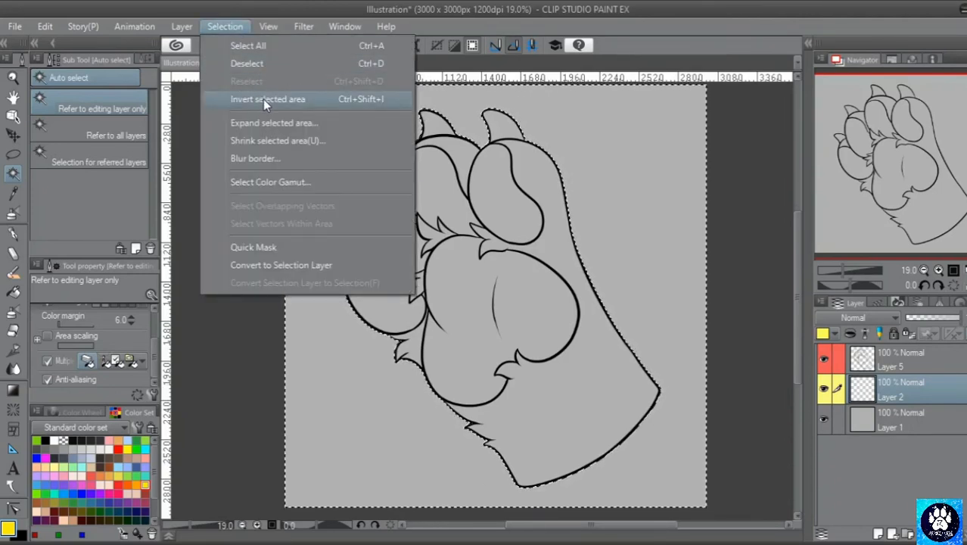
{"action": "left_click", "coordinate": [265, 101]}
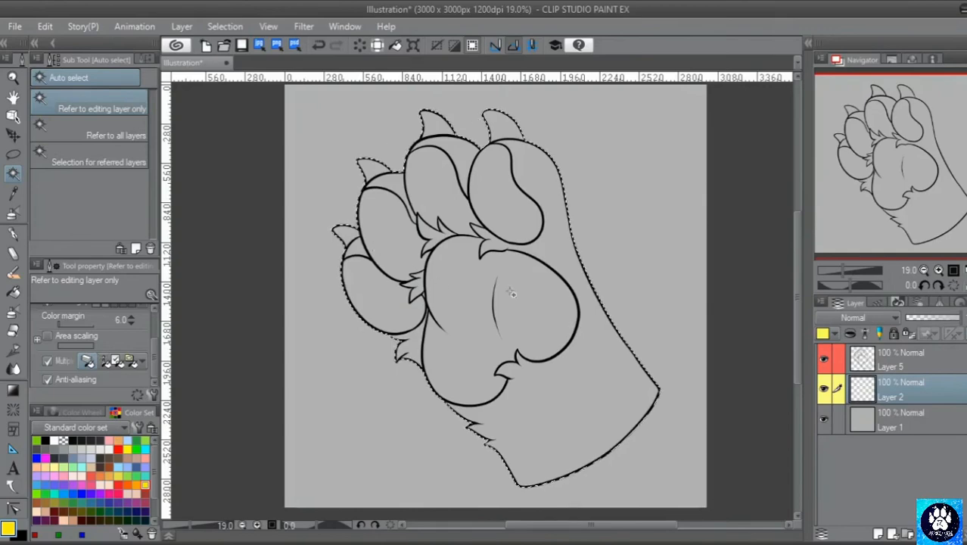
Choose black with the Fill tool and add a new layer directly above Layer 1
{"action": "left_click", "coordinate": [939, 270]}
{"action": "left_click", "coordinate": [939, 270]}
{"action": "left_click", "coordinate": [939, 270]}
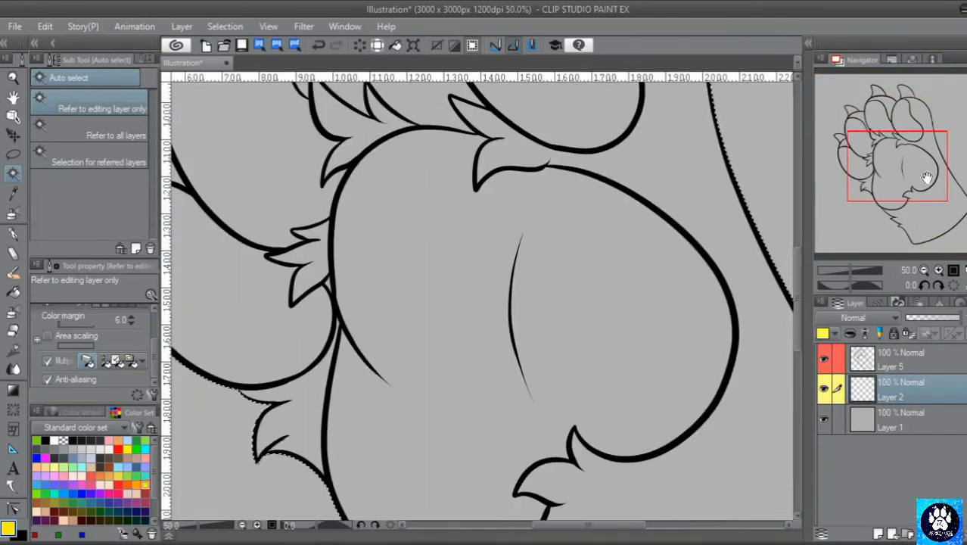
{"action": "left_click_drag", "start_coordinate": [929, 166], "coordinate": [905, 137]}
{"action": "left_click", "coordinate": [45, 441]}
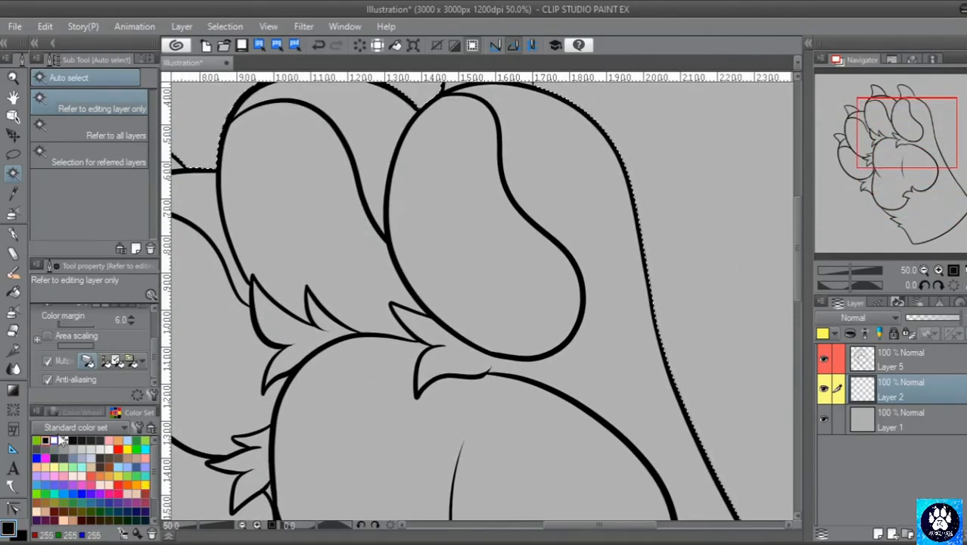
{"action": "left_click", "coordinate": [14, 291]}
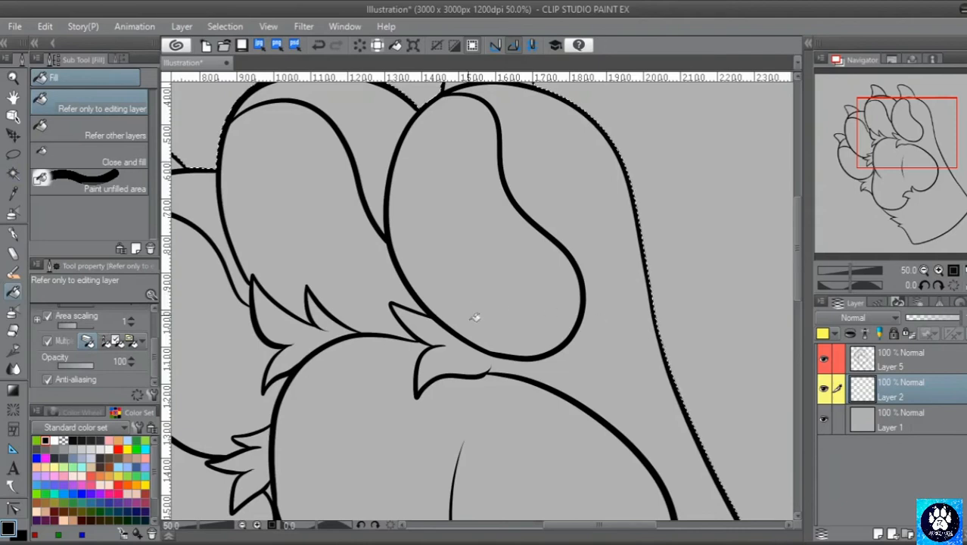
{"action": "left_click", "coordinate": [879, 418]}
{"action": "left_click", "coordinate": [879, 534]}
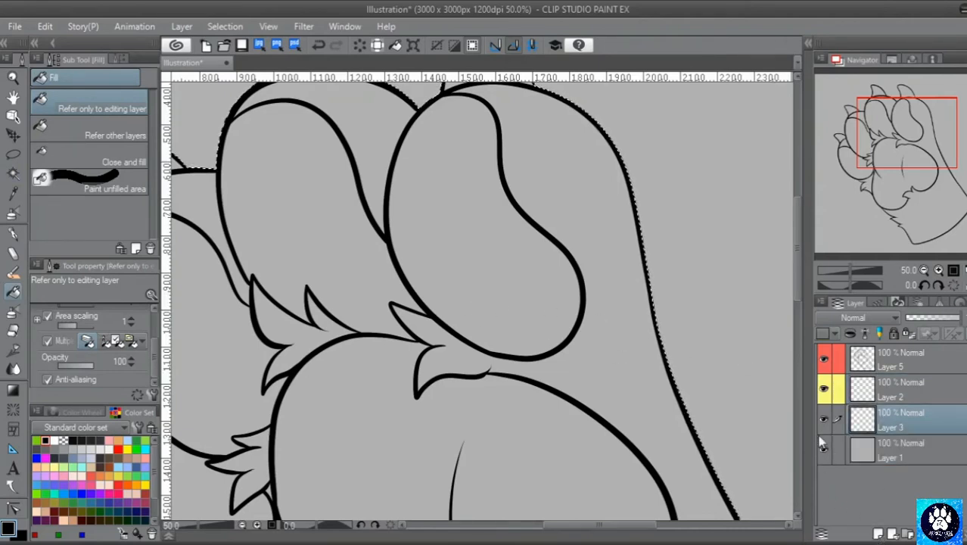
Undo a trial fill of one toe pad, turn off multiple-layer reference and fill the entire paw selection with black on Layer 3
{"action": "left_click", "coordinate": [499, 249]}
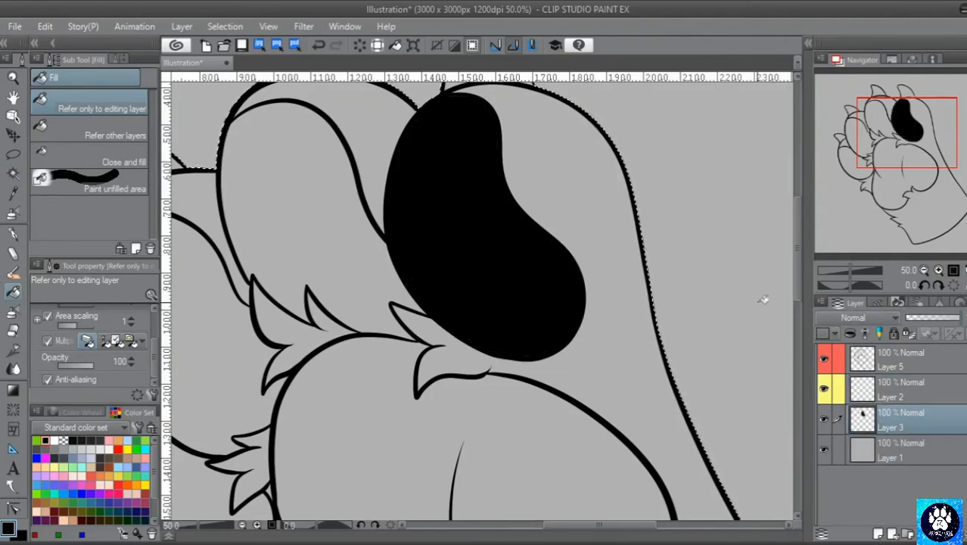
{"action": "key", "text": "ctrl+z"}
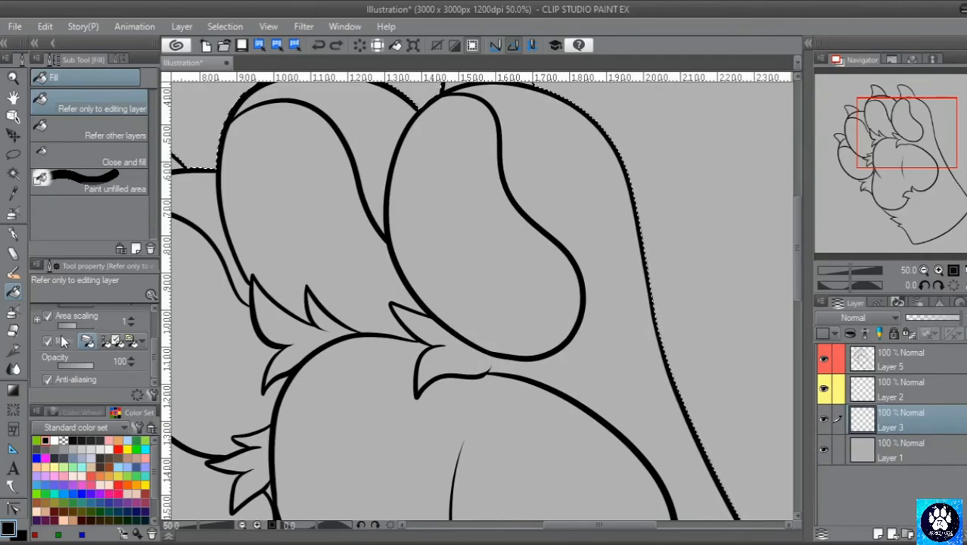
{"action": "left_click", "coordinate": [63, 342]}
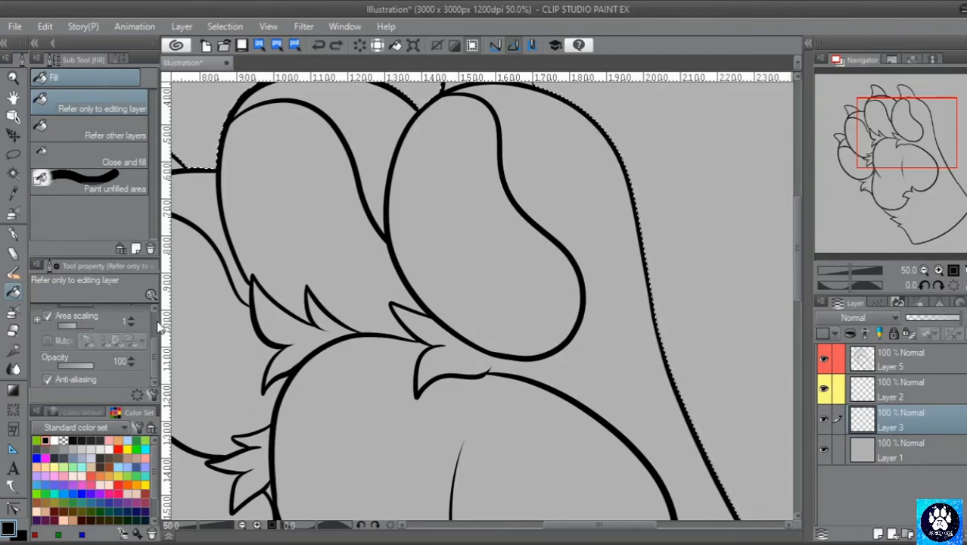
{"action": "left_click", "coordinate": [648, 357]}
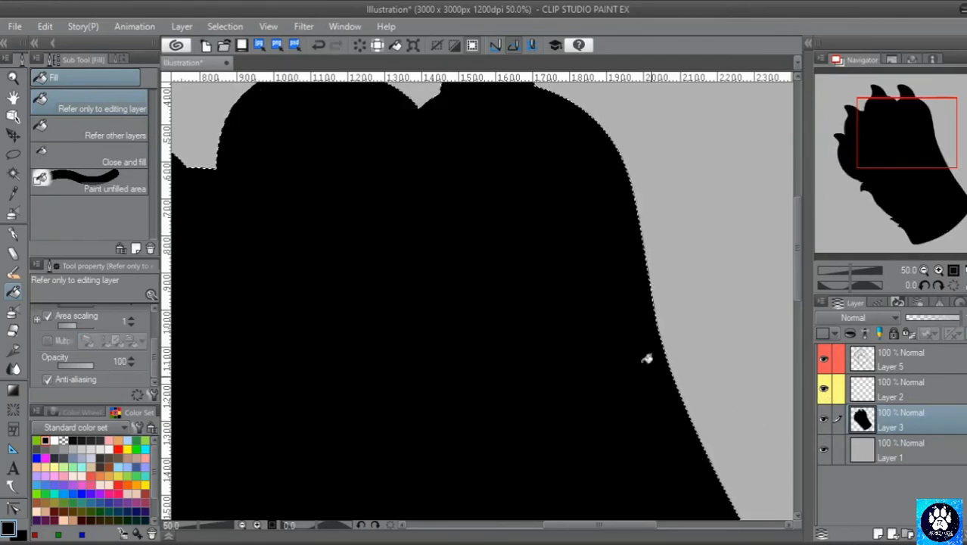
Lower the opacity of the black paw fill on Layer 3 to about 28%
{"action": "left_click", "coordinate": [921, 319]}
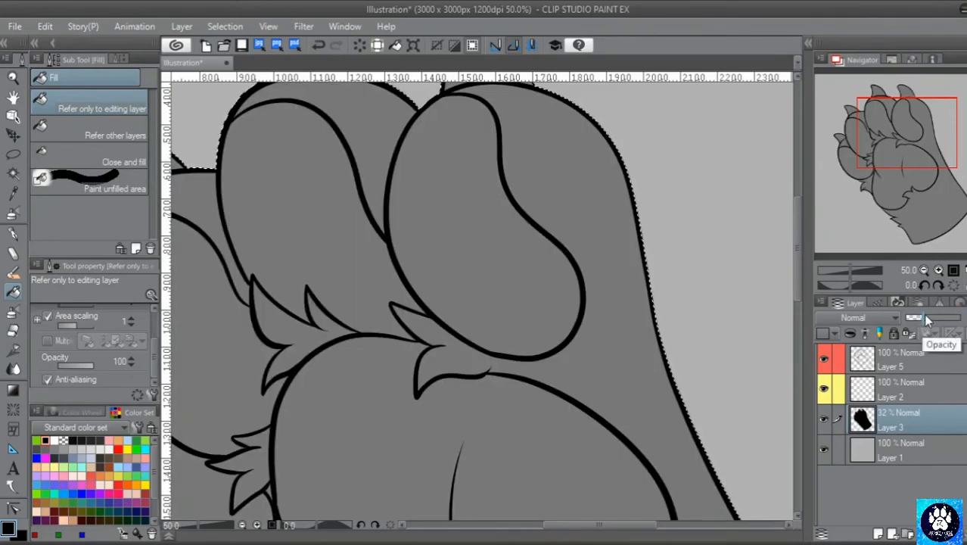
{"action": "left_click_drag", "start_coordinate": [924, 317], "coordinate": [919, 317]}
{"action": "mouse_move", "coordinate": [912, 151]}
{"action": "left_mouse_down"}
{"action": "mouse_move", "coordinate": [896, 212]}
{"action": "mouse_move", "coordinate": [930, 248]}
{"action": "mouse_move", "coordinate": [950, 216]}
{"action": "mouse_move", "coordinate": [893, 115]}
{"action": "mouse_move", "coordinate": [920, 173]}
{"action": "mouse_move", "coordinate": [918, 164]}
{"action": "left_mouse_up"}
Tag Layer 3, which holds the black paw base, with the blue palette color
{"action": "left_click", "coordinate": [883, 399]}
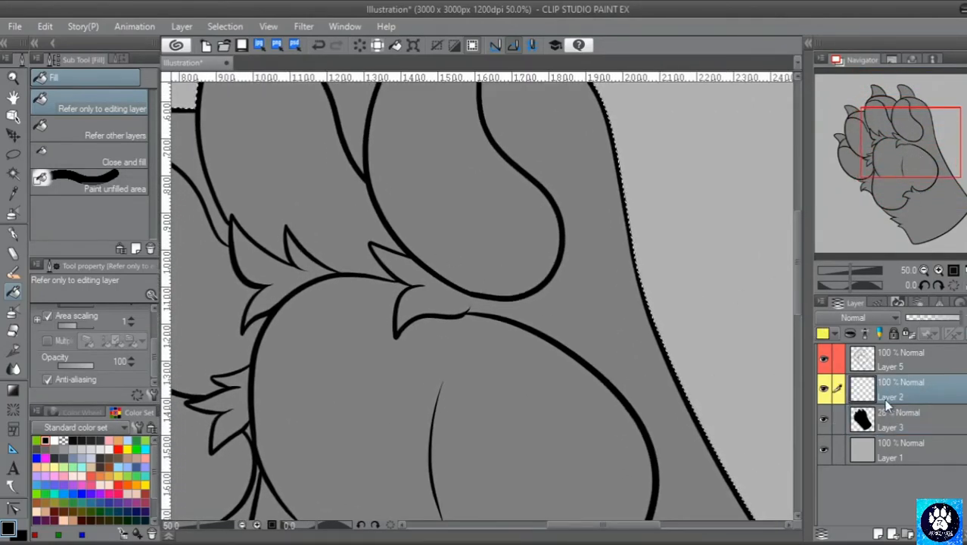
{"action": "left_click", "coordinate": [899, 417]}
{"action": "left_click", "coordinate": [835, 333]}
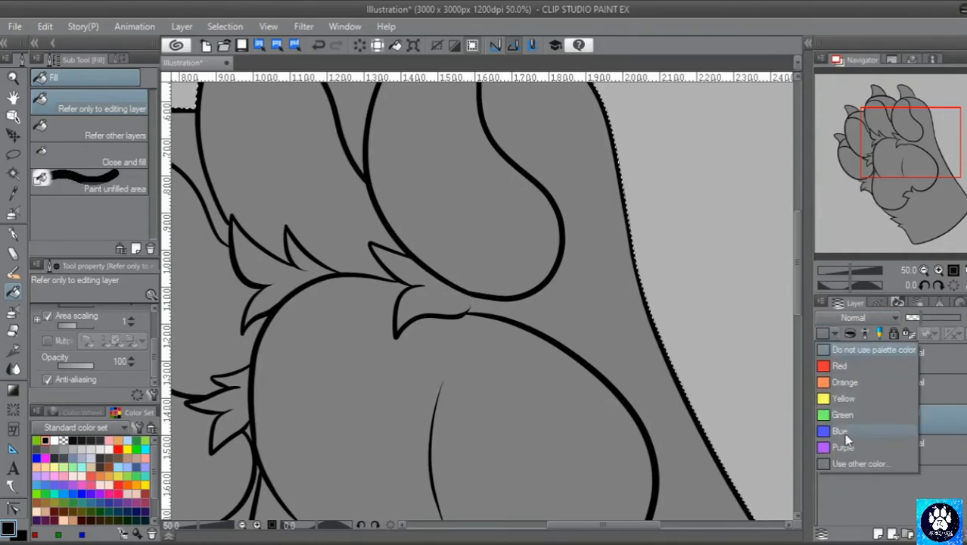
{"action": "left_click", "coordinate": [844, 431]}
On Layer 2, draw a curved yellow (255, 242, 0) G-pen line from below the largest toe pad to the paw's outer edge
{"action": "left_click", "coordinate": [884, 397]}
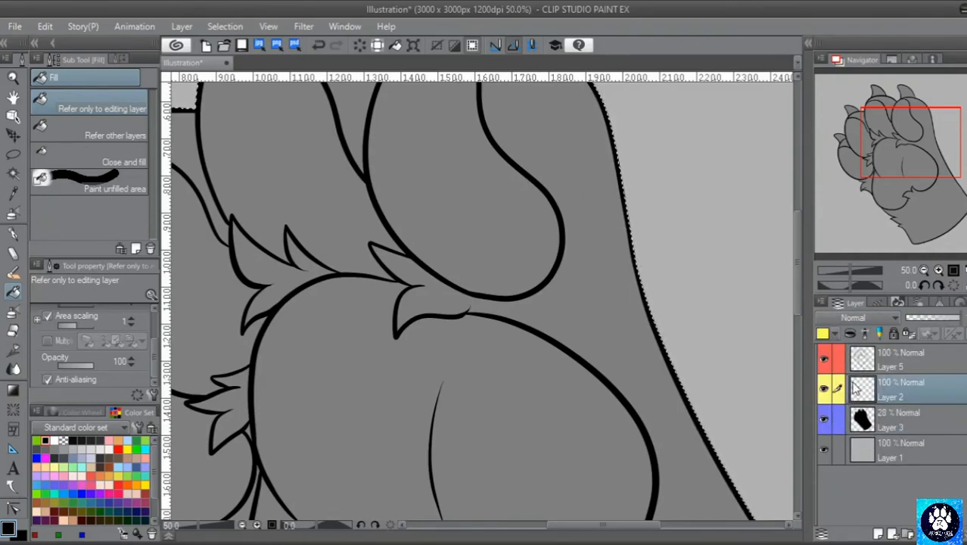
{"action": "left_click", "coordinate": [11, 236]}
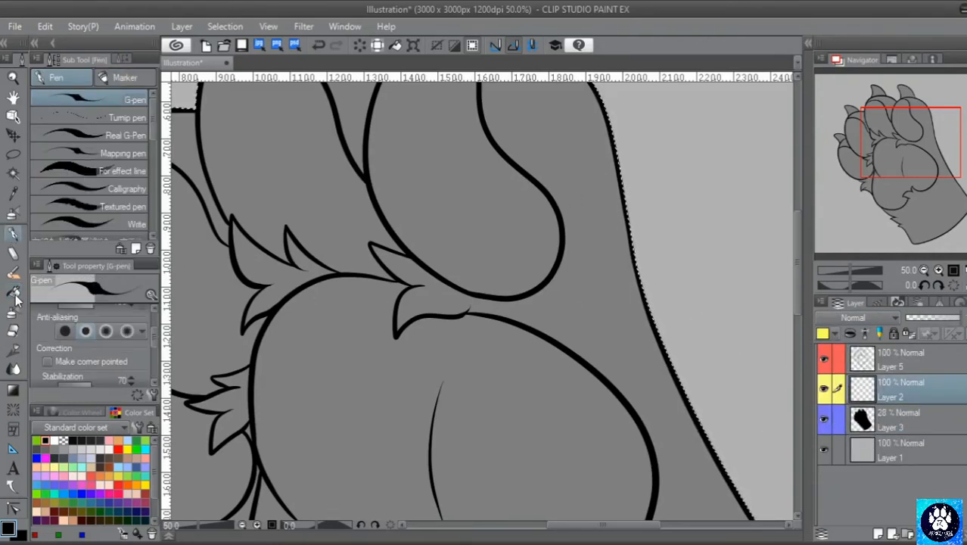
{"action": "left_click", "coordinate": [14, 294]}
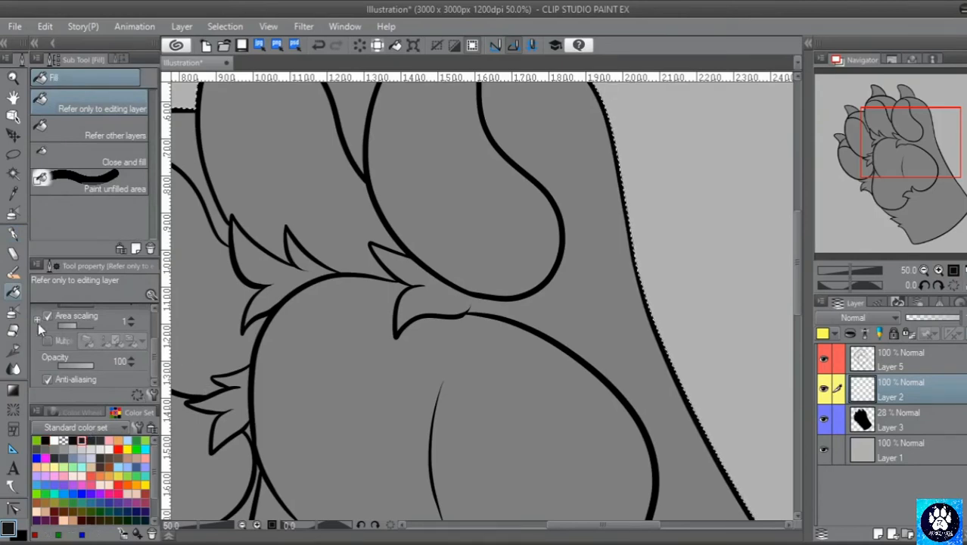
{"action": "left_click", "coordinate": [145, 485]}
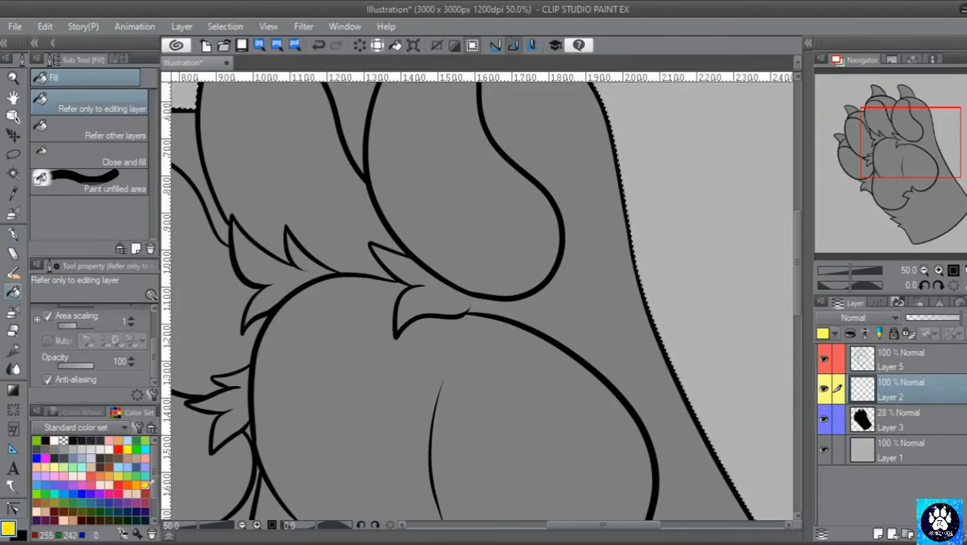
{"action": "left_click", "coordinate": [13, 235]}
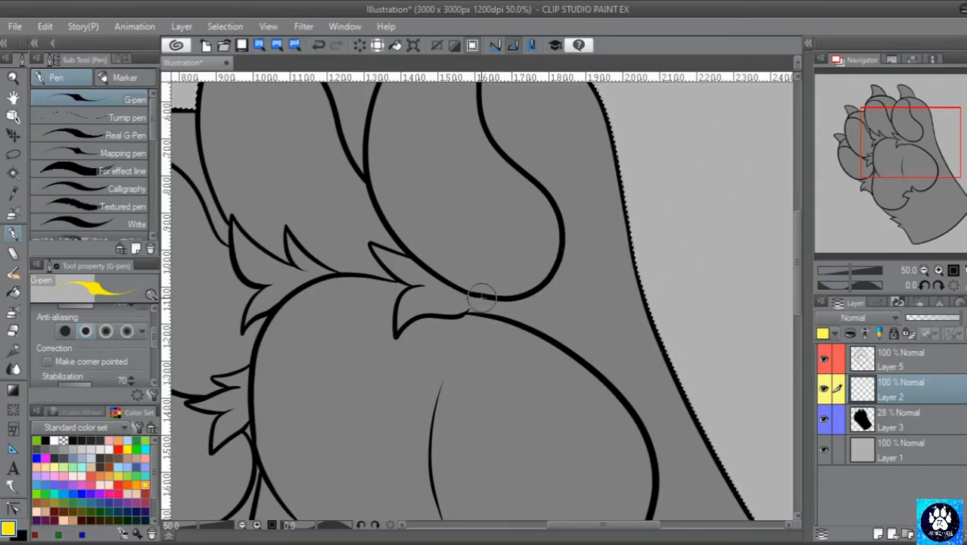
{"action": "mouse_move", "coordinate": [491, 301]}
{"action": "left_mouse_down"}
{"action": "mouse_move", "coordinate": [535, 309]}
{"action": "mouse_move", "coordinate": [596, 304]}
{"action": "mouse_move", "coordinate": [645, 264]}
{"action": "left_mouse_up"}
{"action": "left_click_drag", "start_coordinate": [891, 179], "coordinate": [855, 154]}
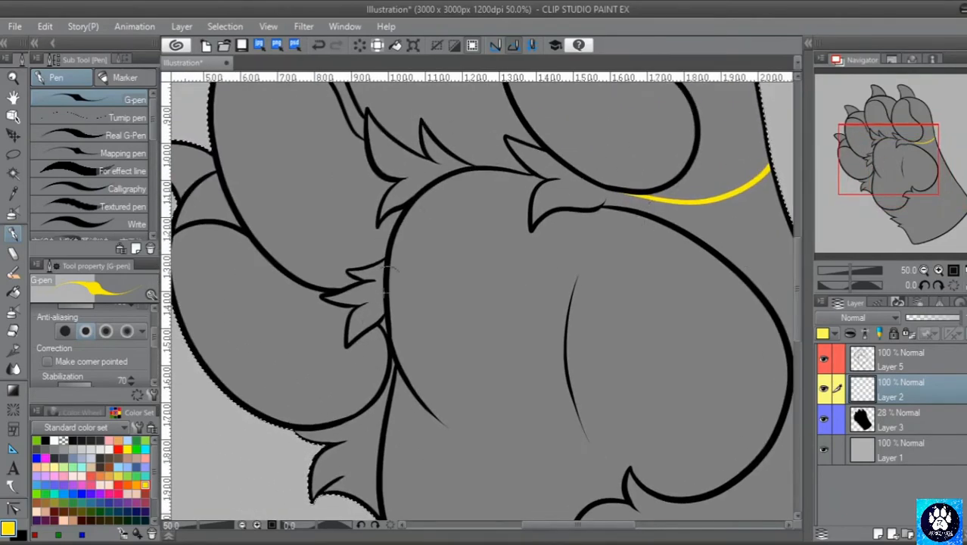
{"action": "mouse_move", "coordinate": [875, 189]}
{"action": "left_mouse_down"}
{"action": "mouse_move", "coordinate": [884, 178]}
{"action": "mouse_move", "coordinate": [880, 140]}
{"action": "mouse_move", "coordinate": [902, 162]}
{"action": "mouse_move", "coordinate": [902, 199]}
{"action": "mouse_move", "coordinate": [900, 161]}
{"action": "mouse_move", "coordinate": [866, 164]}
{"action": "mouse_move", "coordinate": [898, 167]}
{"action": "mouse_move", "coordinate": [894, 180]}
{"action": "left_mouse_up"}
Undo a trial yellow fill, turn on multiple-layer reference and fill the fur around the two largest toe pads with yellow
{"action": "left_click", "coordinate": [13, 273]}
{"action": "left_click", "coordinate": [924, 270]}
{"action": "left_click", "coordinate": [924, 270]}
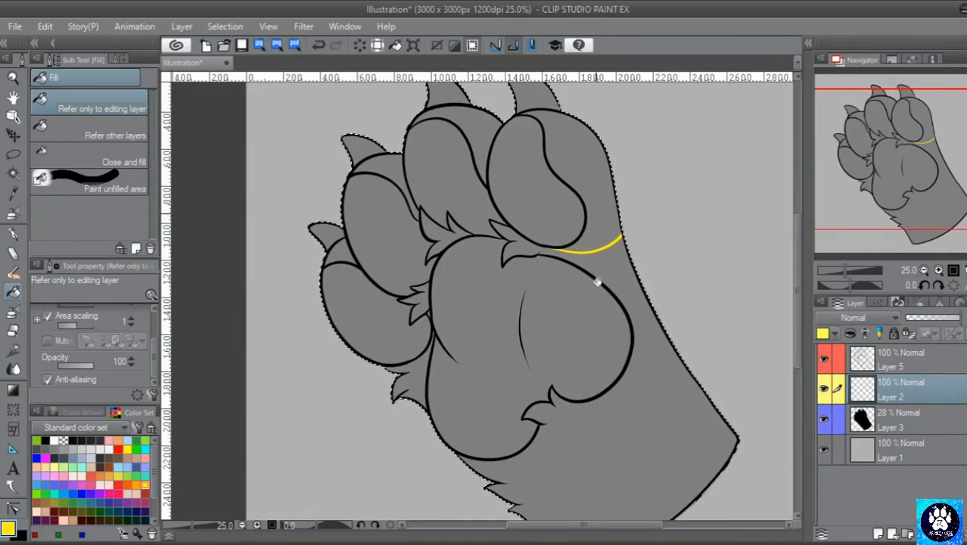
{"action": "left_click", "coordinate": [560, 267]}
{"action": "key", "text": "ctrl+z"}
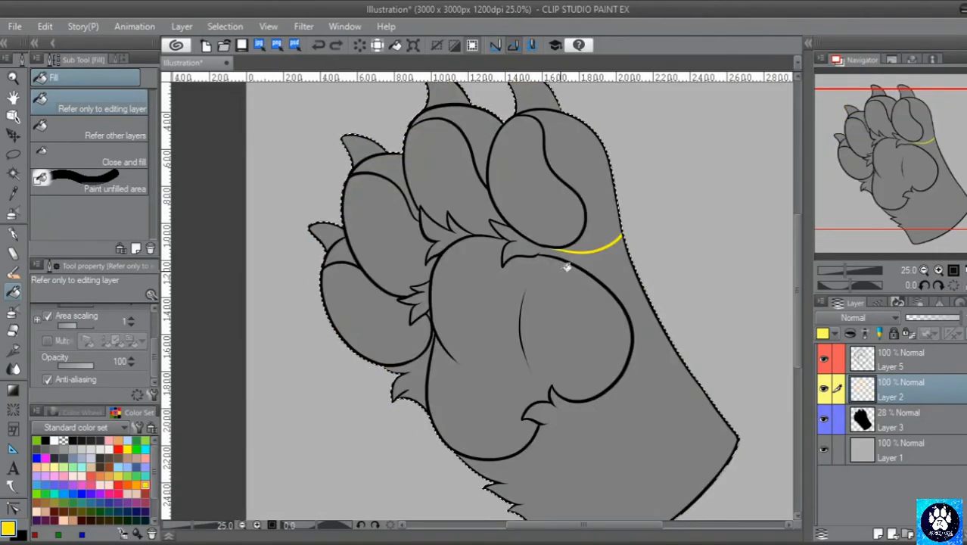
{"action": "left_click", "coordinate": [47, 341]}
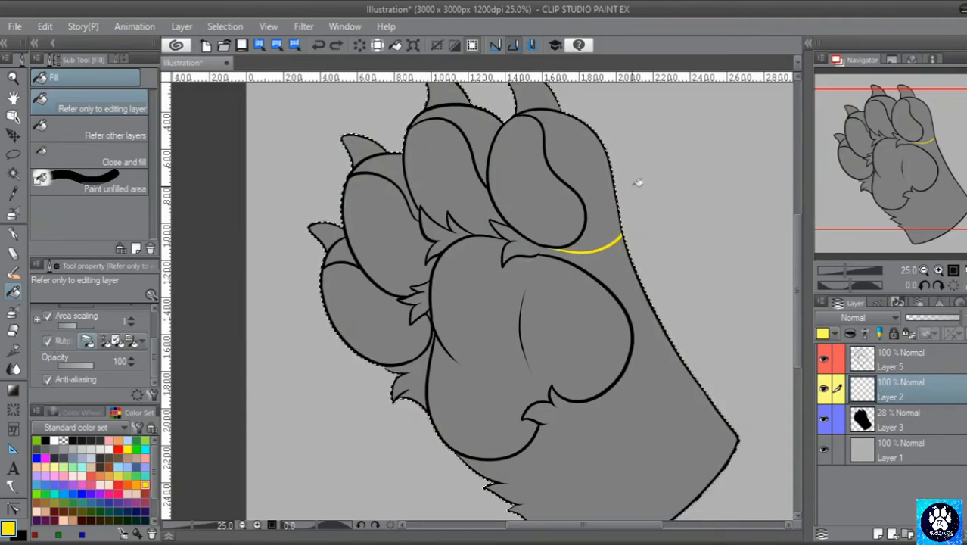
{"action": "left_click", "coordinate": [583, 162]}
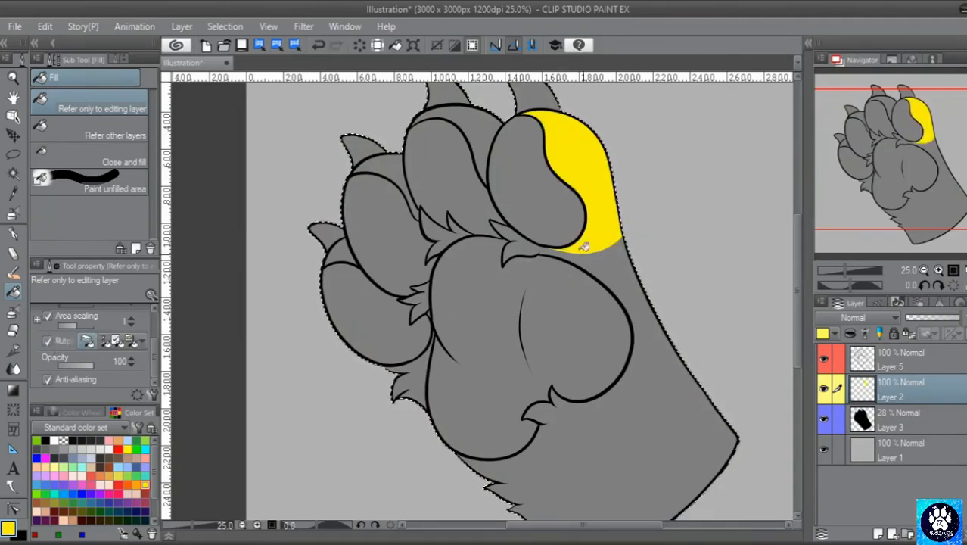
{"action": "left_click", "coordinate": [481, 133]}
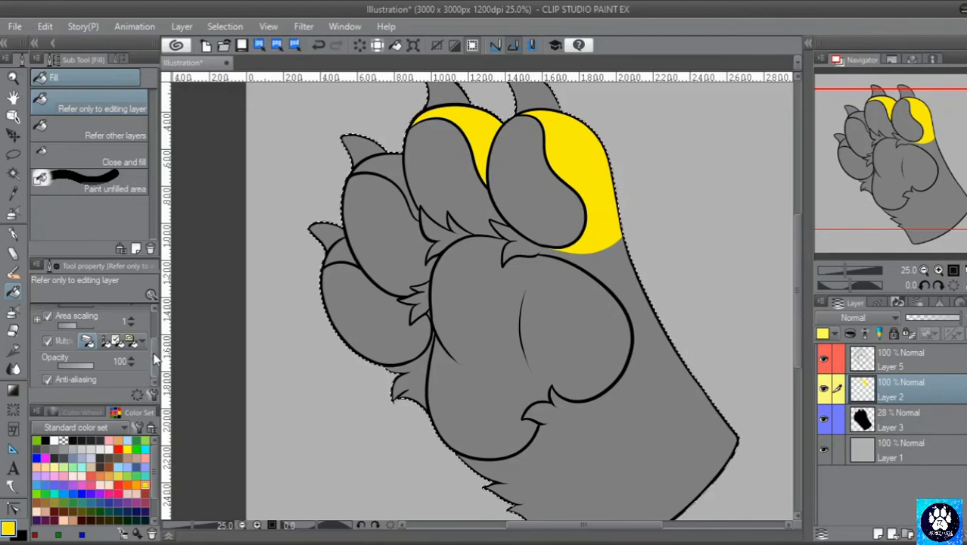
Adjust the Fill tool's Close gap setting and fill the fur above the two smaller toe pads with yellow
{"action": "scroll", "coordinate": [149, 329], "scroll_direction": "up", "scroll_amount": 2}
{"action": "scroll", "coordinate": [148, 316], "scroll_direction": "down", "scroll_amount": 2}
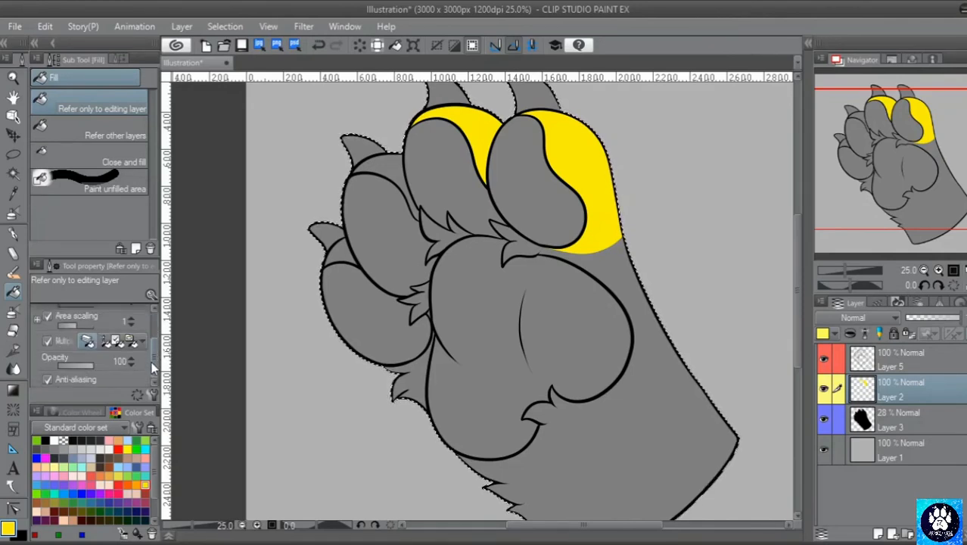
{"action": "scroll", "coordinate": [150, 327], "scroll_direction": "up", "scroll_amount": 2}
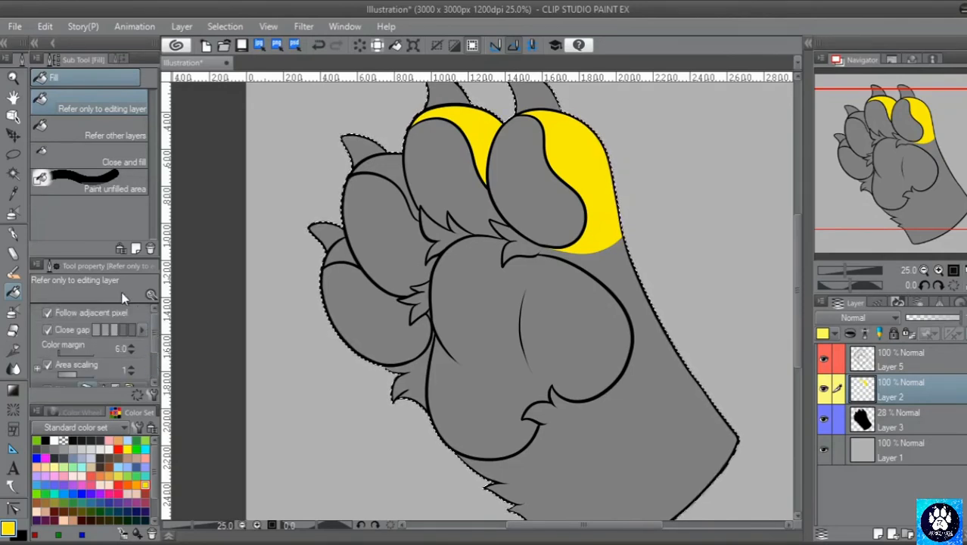
{"action": "left_click", "coordinate": [48, 330]}
{"action": "scroll", "coordinate": [155, 348], "scroll_direction": "down", "scroll_amount": 1}
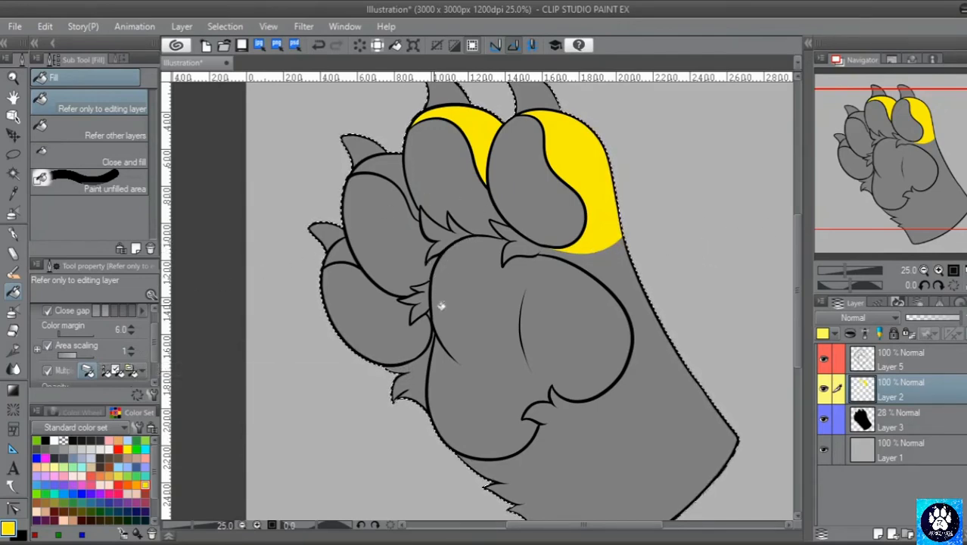
{"action": "left_click", "coordinate": [379, 177]}
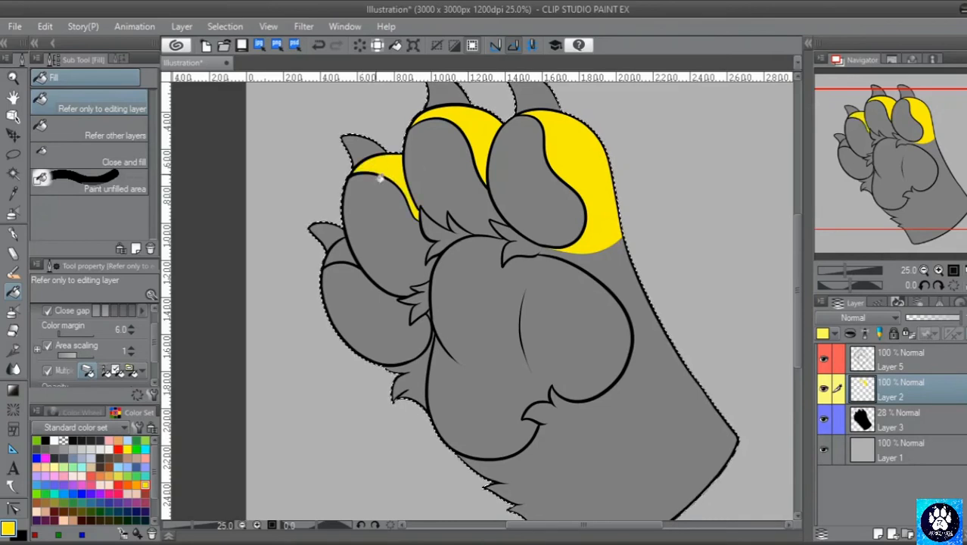
{"action": "left_click", "coordinate": [348, 254]}
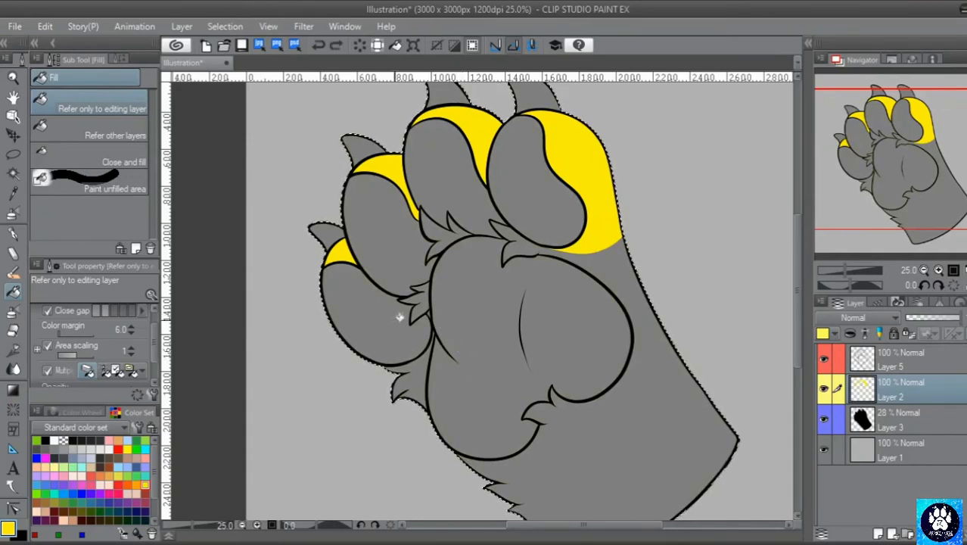
{"action": "left_click", "coordinate": [100, 440]}
{"action": "left_click", "coordinate": [344, 304]}
{"action": "left_click", "coordinate": [382, 224]}
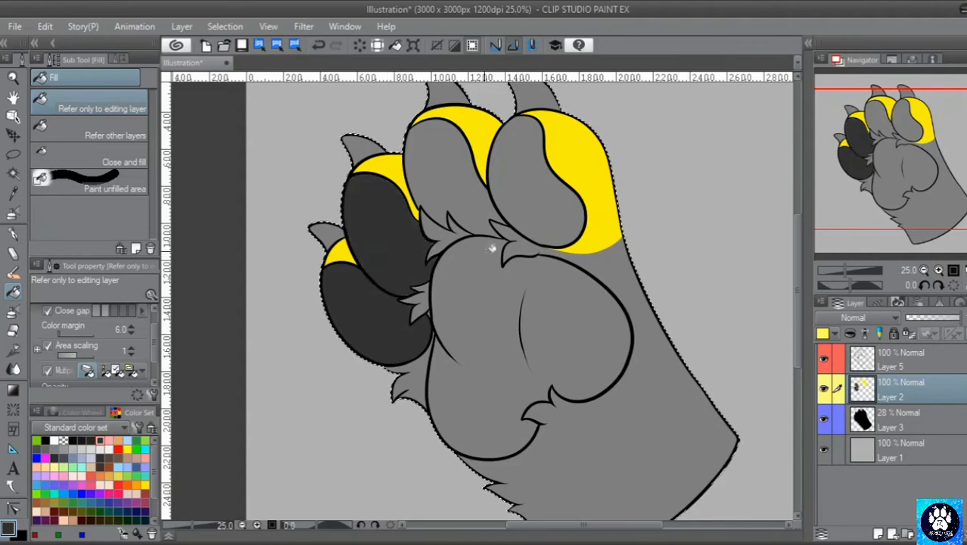
{"action": "key", "text": "ctrl+z"}
{"action": "key", "text": "ctrl+z"}
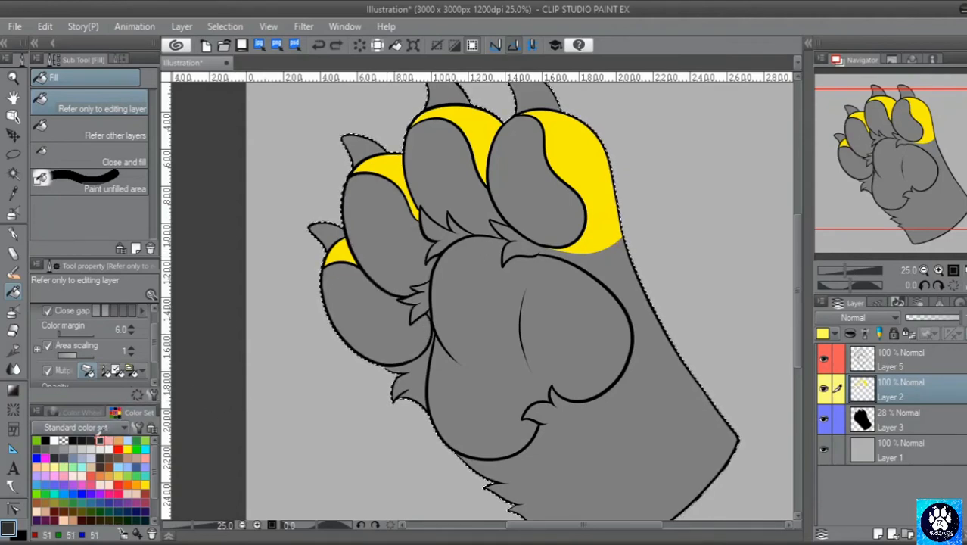
Fill all four toe pads and the large palm pad with a near-black gray on Layer 2
{"action": "left_click", "coordinate": [367, 309]}
{"action": "left_click", "coordinate": [400, 253]}
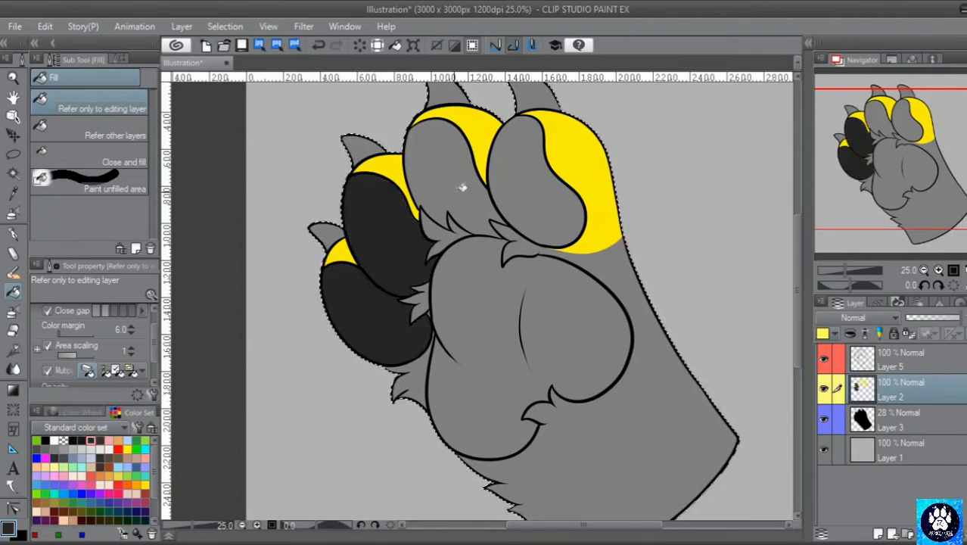
{"action": "left_click", "coordinate": [460, 189]}
{"action": "left_click", "coordinate": [536, 187]}
{"action": "left_click", "coordinate": [524, 350]}
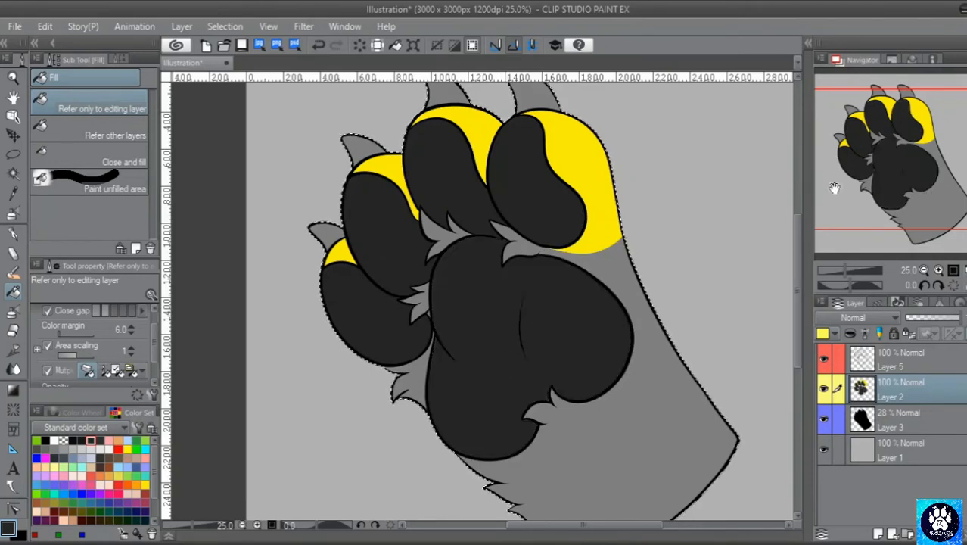
Fill the four claws with the dark grey of the paw pads
{"action": "left_click_drag", "start_coordinate": [833, 188], "coordinate": [866, 162]}
{"action": "left_click", "coordinate": [452, 163]}
{"action": "left_click", "coordinate": [537, 167]}
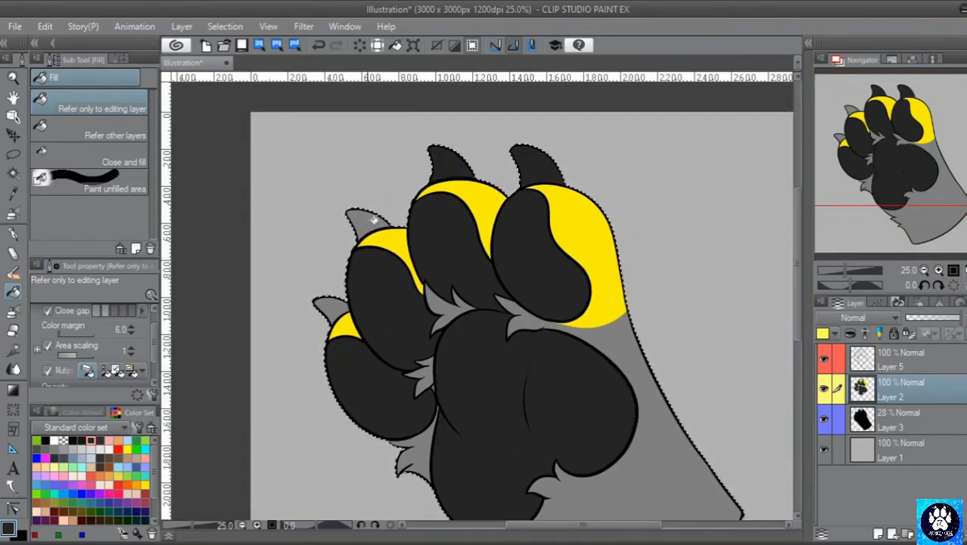
{"action": "left_click", "coordinate": [369, 221]}
{"action": "left_click", "coordinate": [330, 300]}
Start from white and adjust the drawing colour to a warm off-white, hex F5F4E9
{"action": "left_click", "coordinate": [80, 448]}
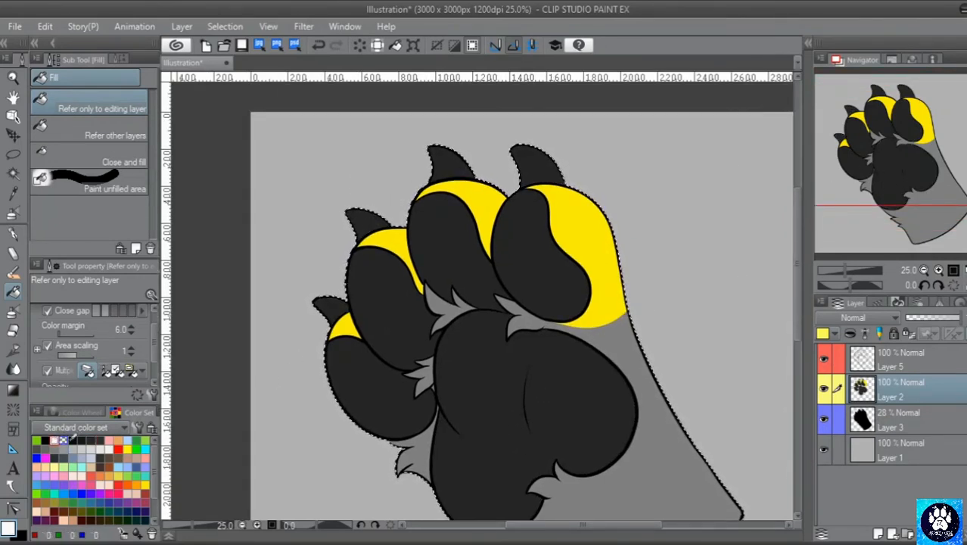
{"action": "left_click", "coordinate": [9, 529]}
{"action": "left_click_drag", "start_coordinate": [145, 236], "coordinate": [144, 238]}
{"action": "left_click_drag", "start_coordinate": [166, 207], "coordinate": [189, 201]}
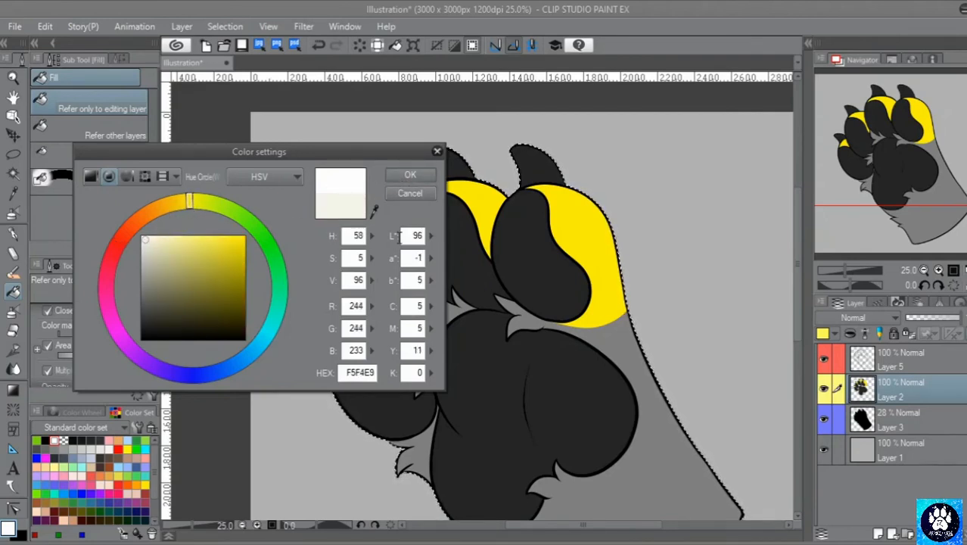
{"action": "left_click", "coordinate": [407, 175]}
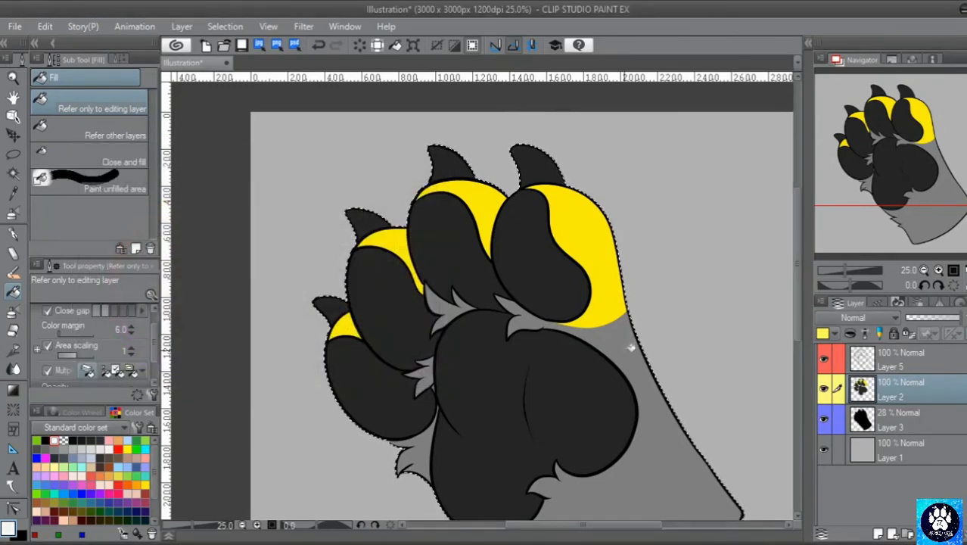
Fill the wrist fur and the grey fur tufts between the pads with the off-white colour
{"action": "left_click_drag", "start_coordinate": [898, 160], "coordinate": [915, 167]}
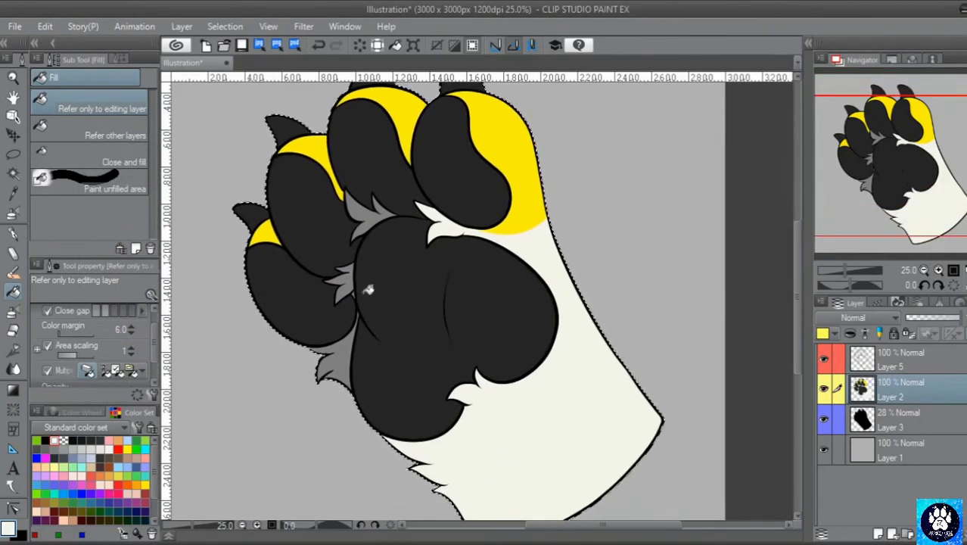
{"action": "left_click", "coordinate": [344, 351]}
{"action": "left_click", "coordinate": [353, 277]}
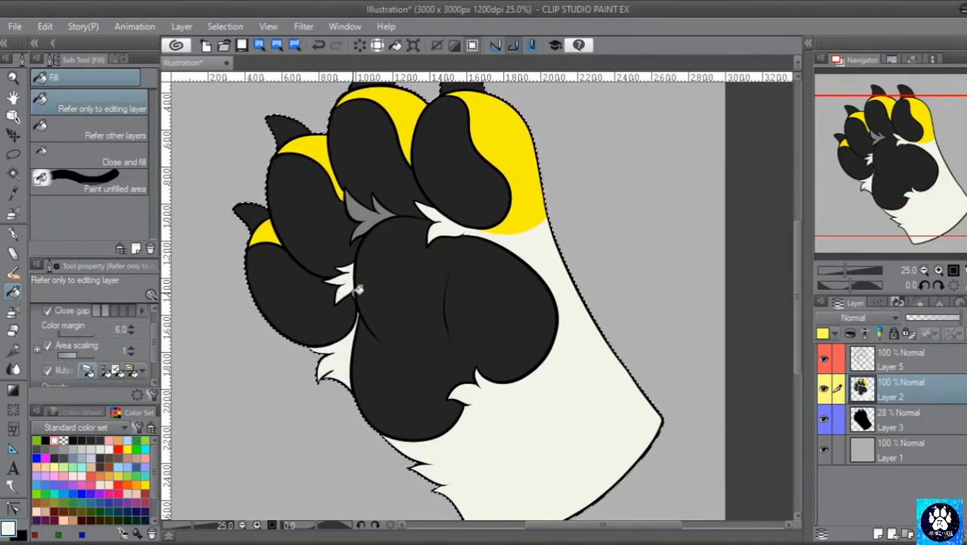
{"action": "left_click", "coordinate": [369, 222]}
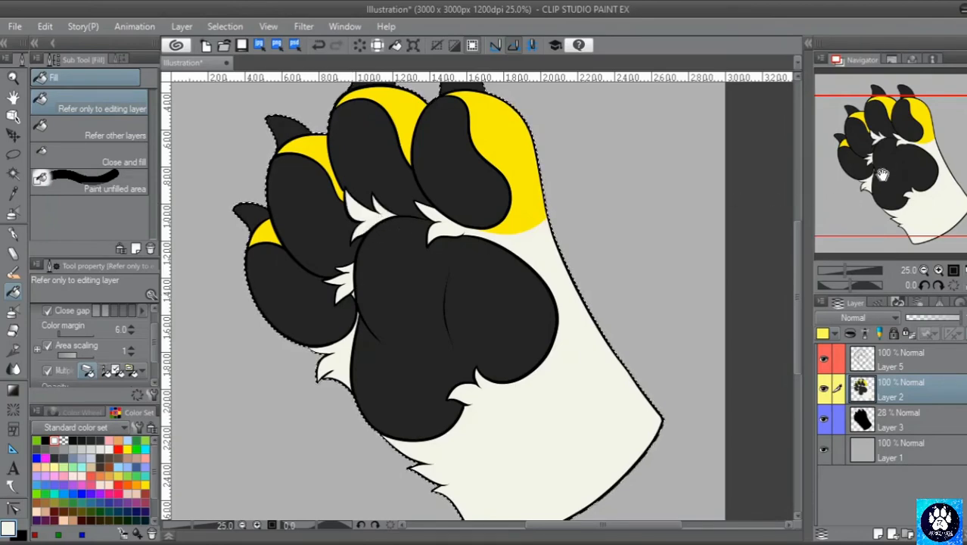
Examine the filled fur and pad edges up close at 100% zoom for unfilled gaps
{"action": "left_click_drag", "start_coordinate": [880, 175], "coordinate": [894, 212]}
{"action": "left_click", "coordinate": [939, 270]}
{"action": "left_click", "coordinate": [938, 271]}
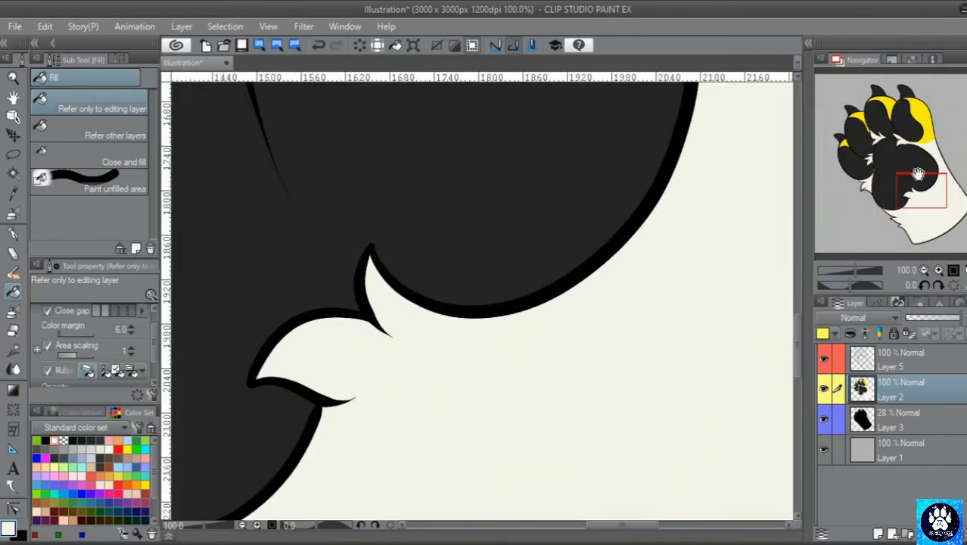
{"action": "left_click_drag", "start_coordinate": [917, 175], "coordinate": [894, 155]}
{"action": "left_click", "coordinate": [925, 271]}
{"action": "left_click", "coordinate": [925, 270]}
{"action": "left_click", "coordinate": [925, 270]}
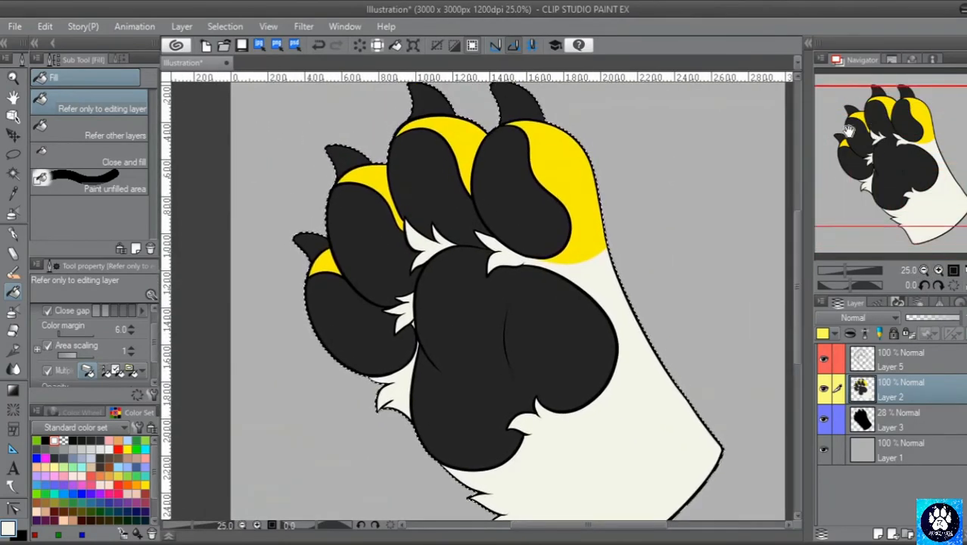
Add a new layer above Layer 2 and choose the Oil paint brush with a dark maroon colour
{"action": "left_click", "coordinate": [877, 533]}
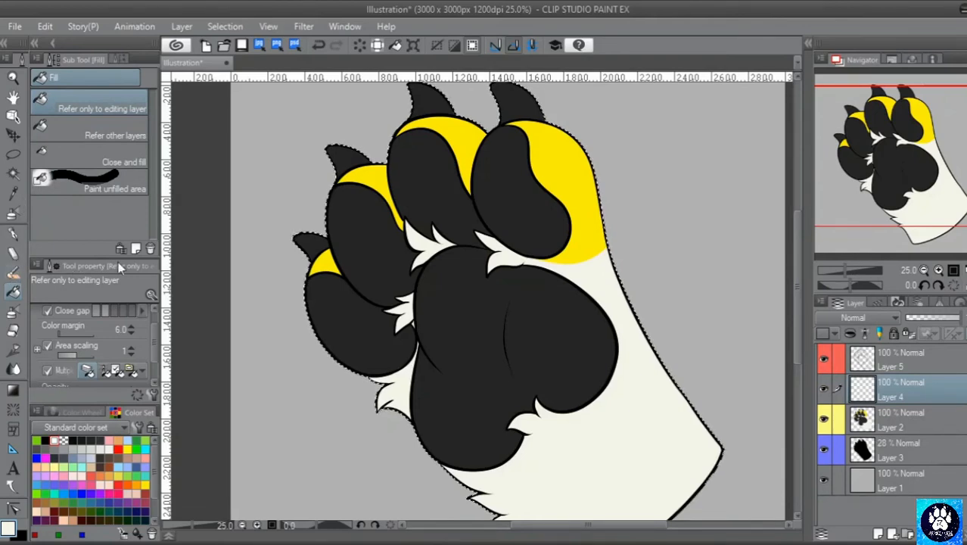
{"action": "key", "text": "b"}
{"action": "left_click", "coordinate": [54, 521]}
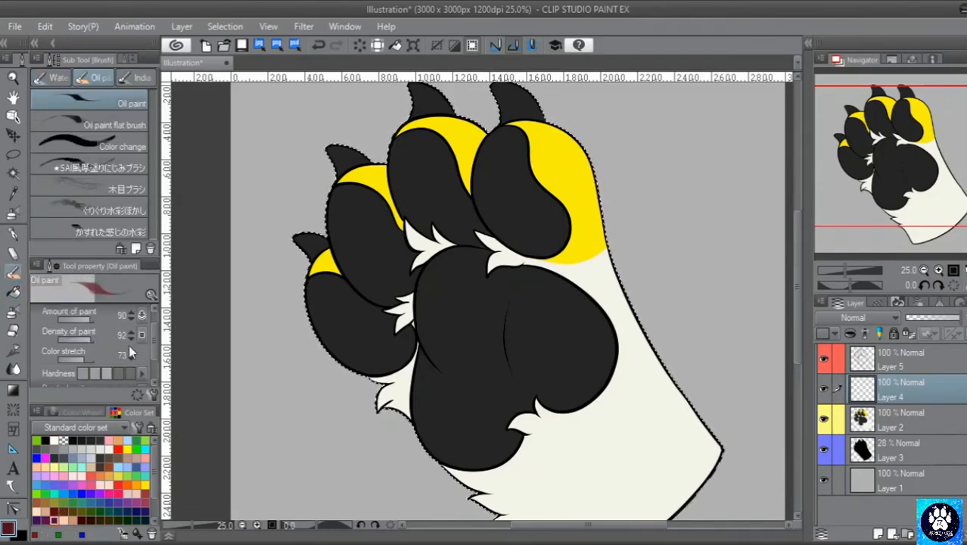
Review the Oil paint brush properties and set the brush size to 144.5
{"action": "scroll", "coordinate": [151, 333], "scroll_direction": "up", "scroll_amount": 1}
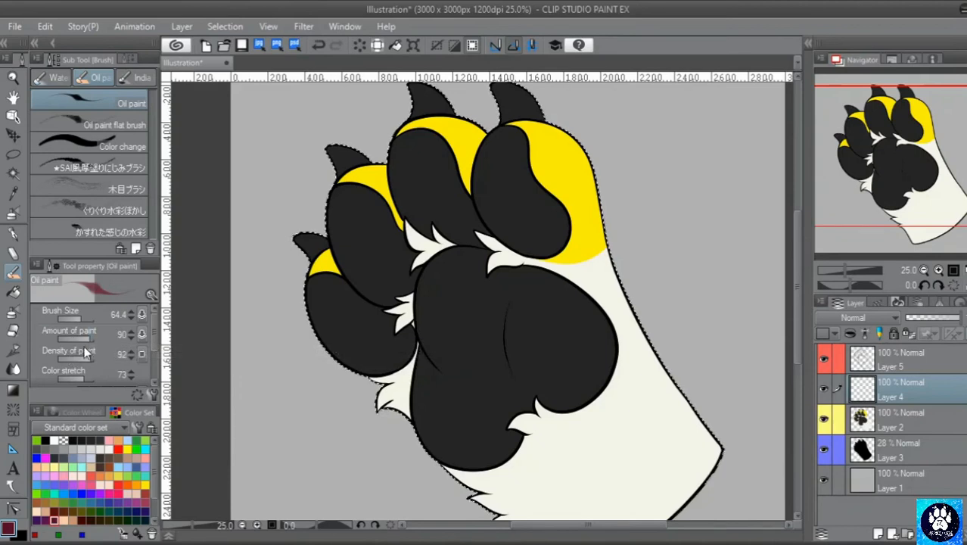
{"action": "scroll", "coordinate": [156, 369], "scroll_direction": "down", "scroll_amount": 3}
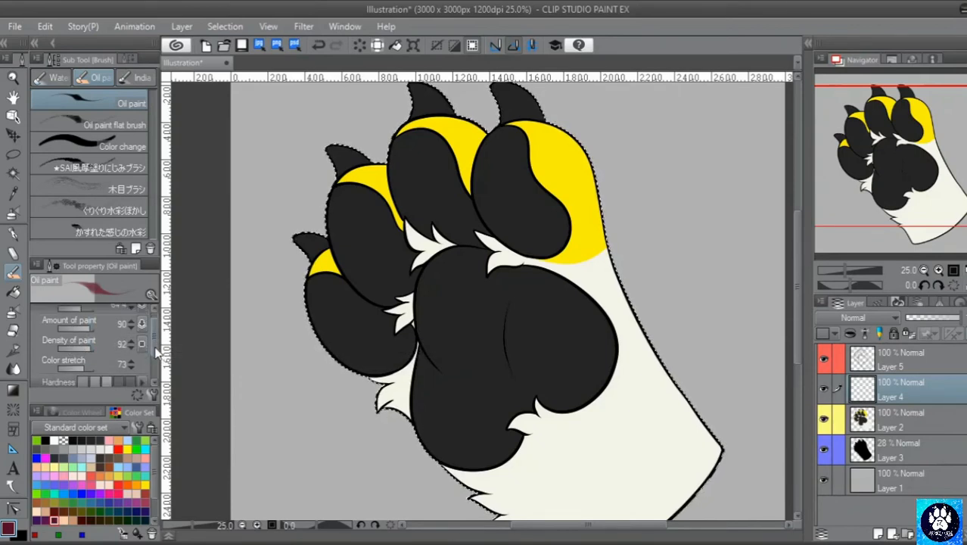
{"action": "scroll", "coordinate": [157, 372], "scroll_direction": "down", "scroll_amount": 1}
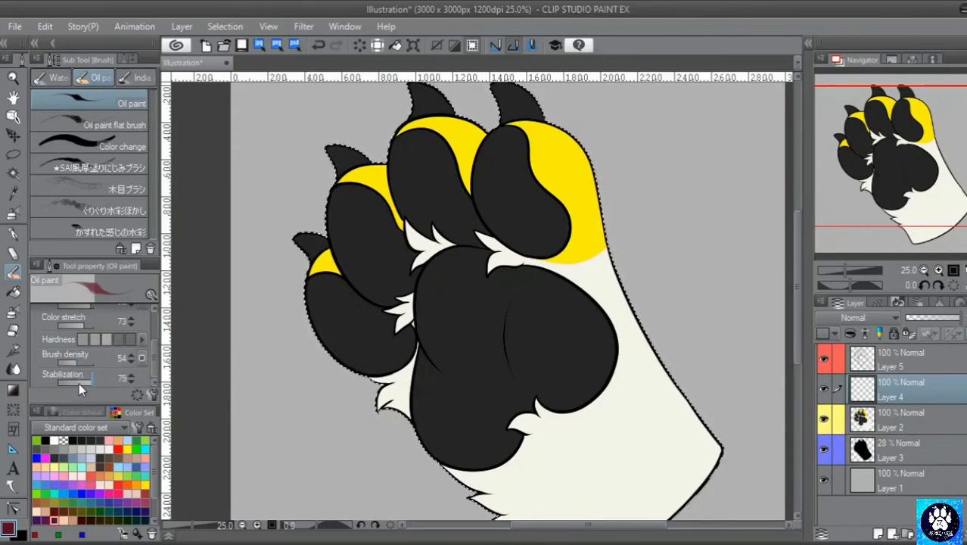
{"action": "scroll", "coordinate": [159, 331], "scroll_direction": "up", "scroll_amount": 3}
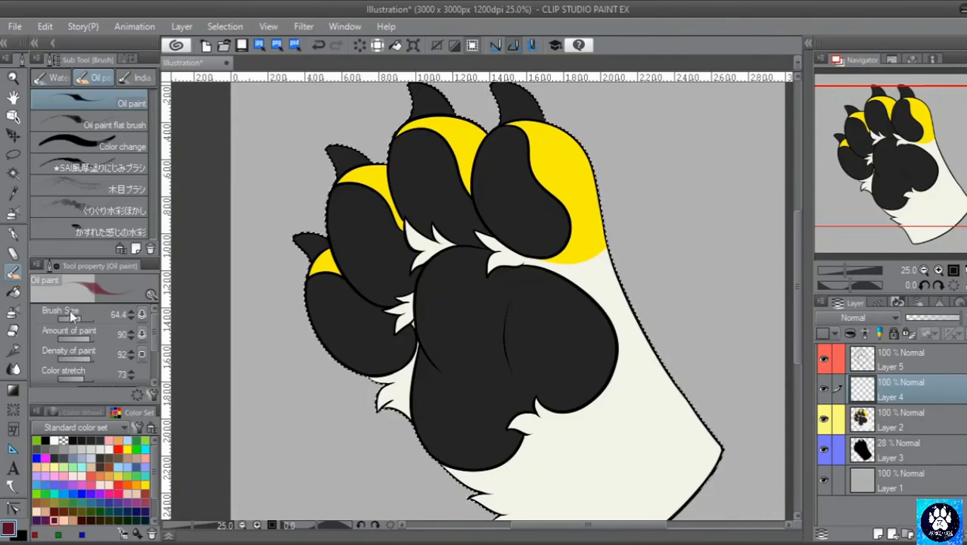
{"action": "left_click_drag", "start_coordinate": [81, 317], "coordinate": [83, 318]}
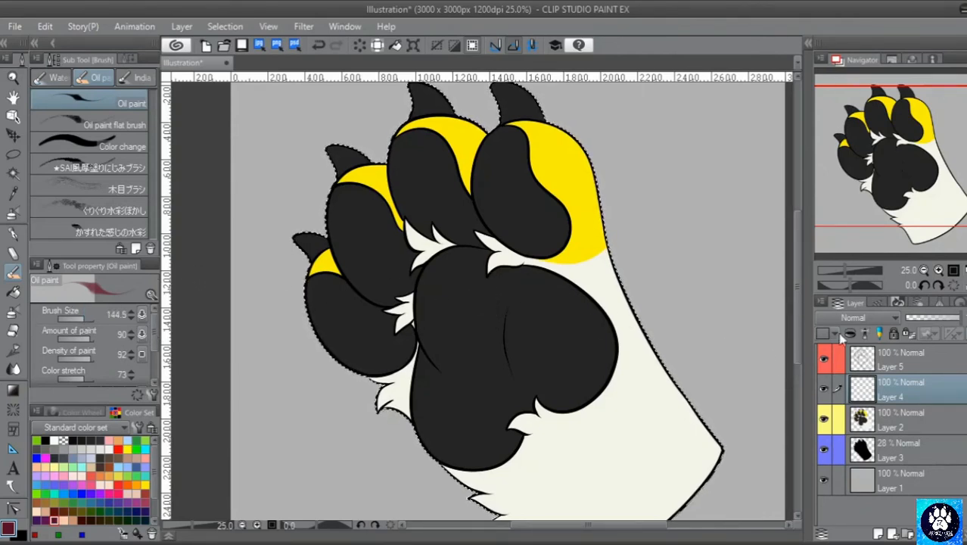
Give Layer 4 an orange palette colour and clip it to the layer below
{"action": "left_click", "coordinate": [873, 320]}
{"action": "left_click", "coordinate": [877, 324]}
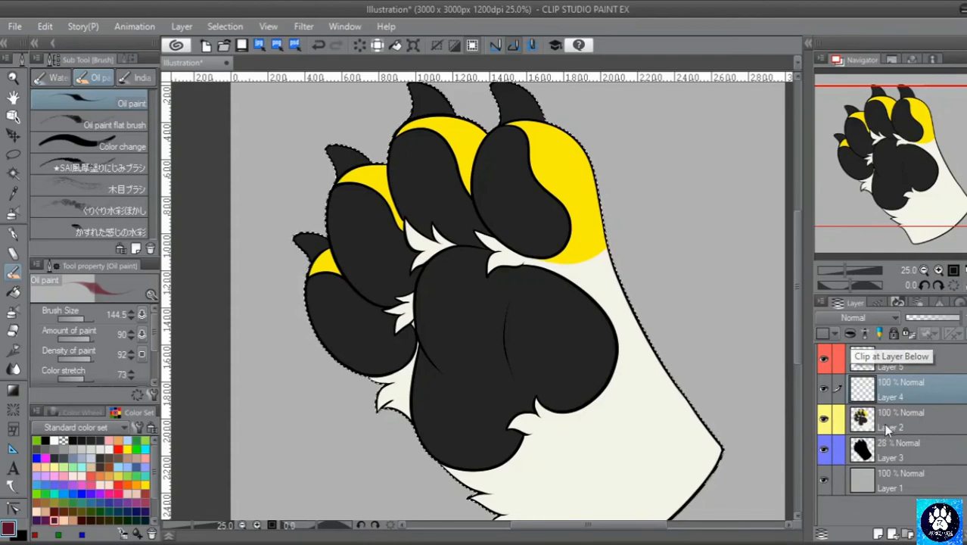
{"action": "left_click", "coordinate": [834, 333]}
{"action": "left_click", "coordinate": [843, 383]}
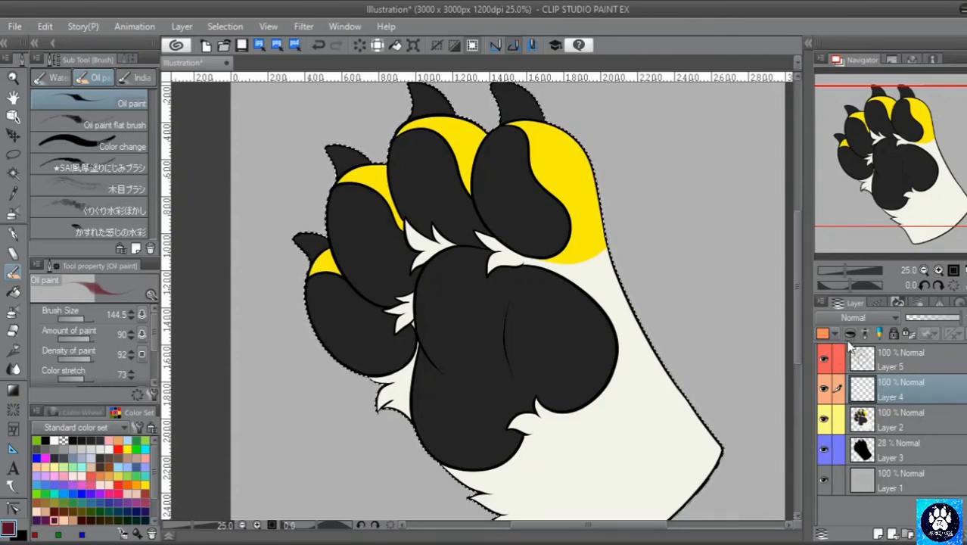
{"action": "left_click", "coordinate": [851, 335]}
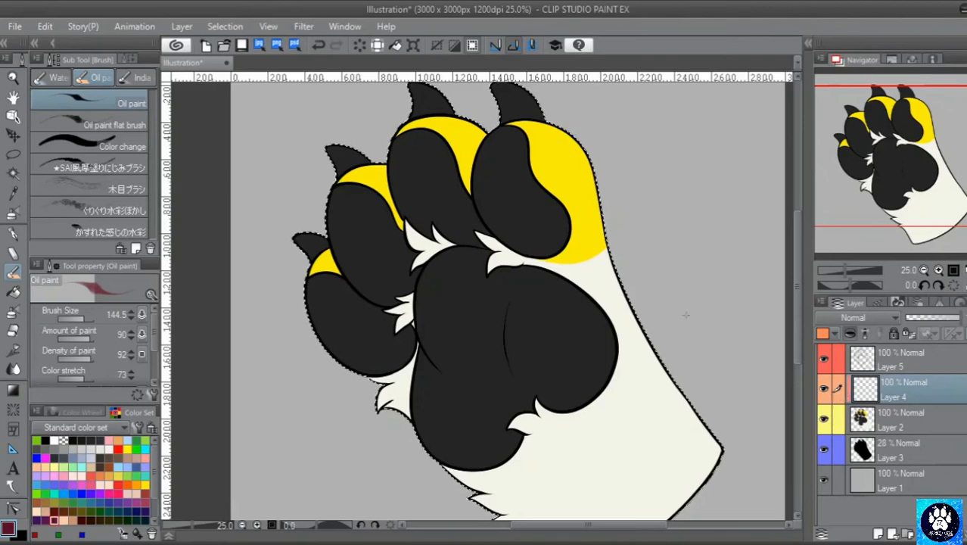
Deselect the paw area and toggle Layer 4's clipping off and on to compare test strokes outside the paw
{"action": "left_click", "coordinate": [212, 29]}
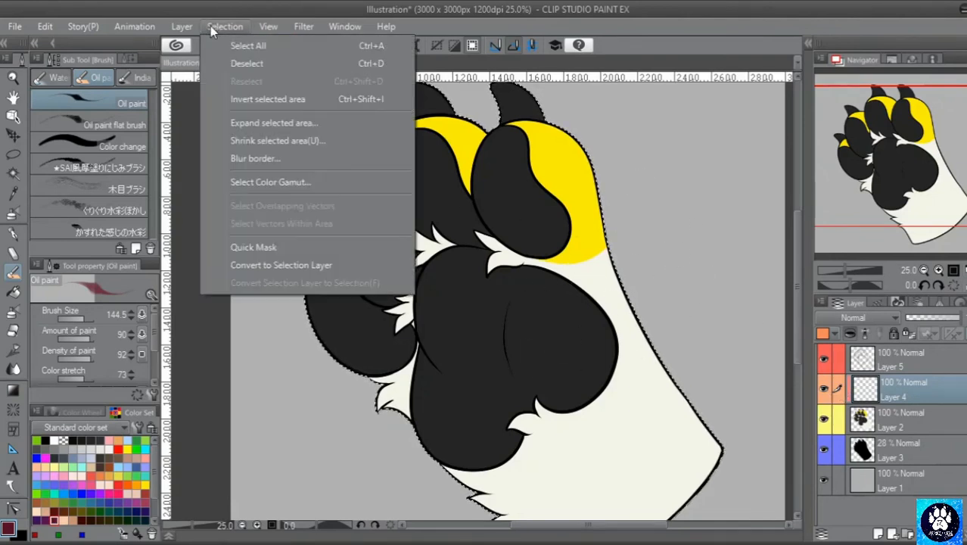
{"action": "left_click", "coordinate": [248, 64]}
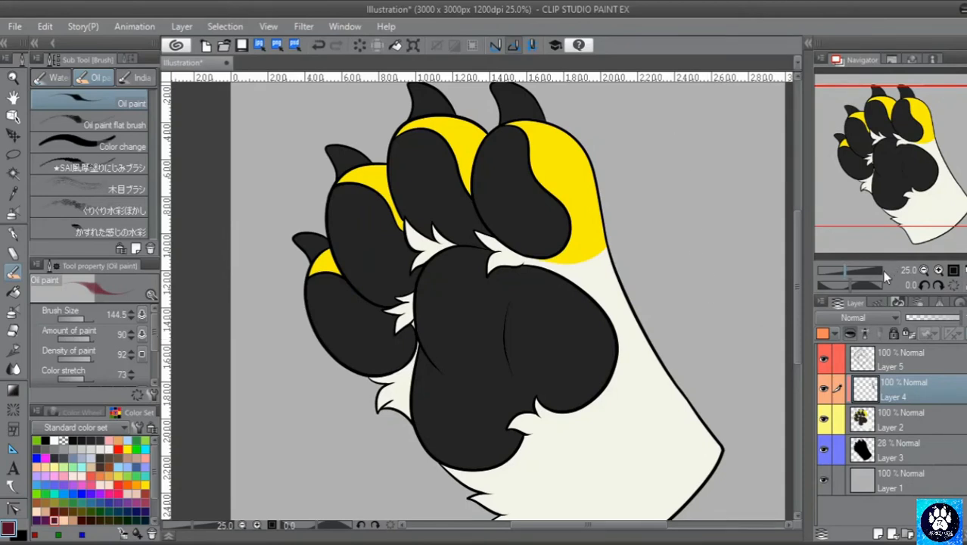
{"action": "left_click", "coordinate": [852, 335]}
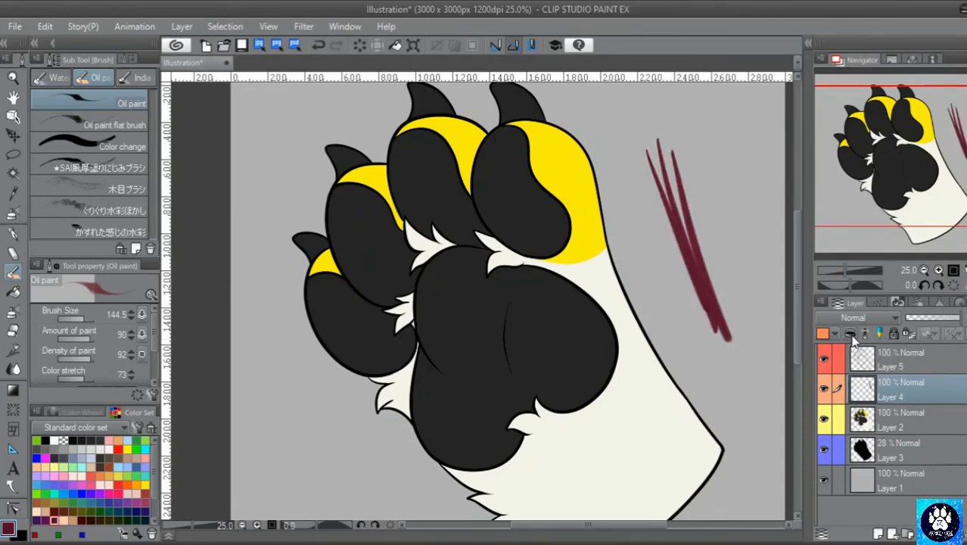
{"action": "left_click", "coordinate": [851, 335]}
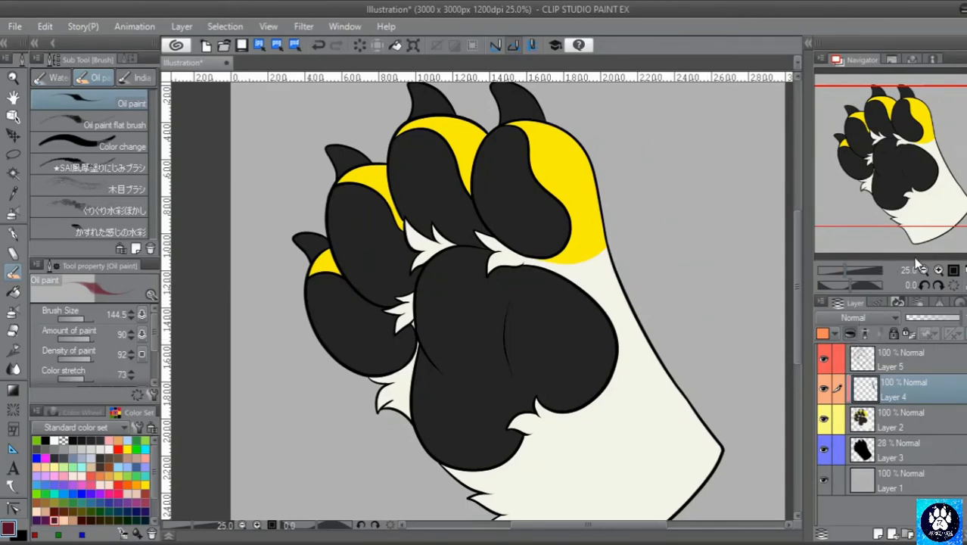
{"action": "left_click", "coordinate": [888, 416]}
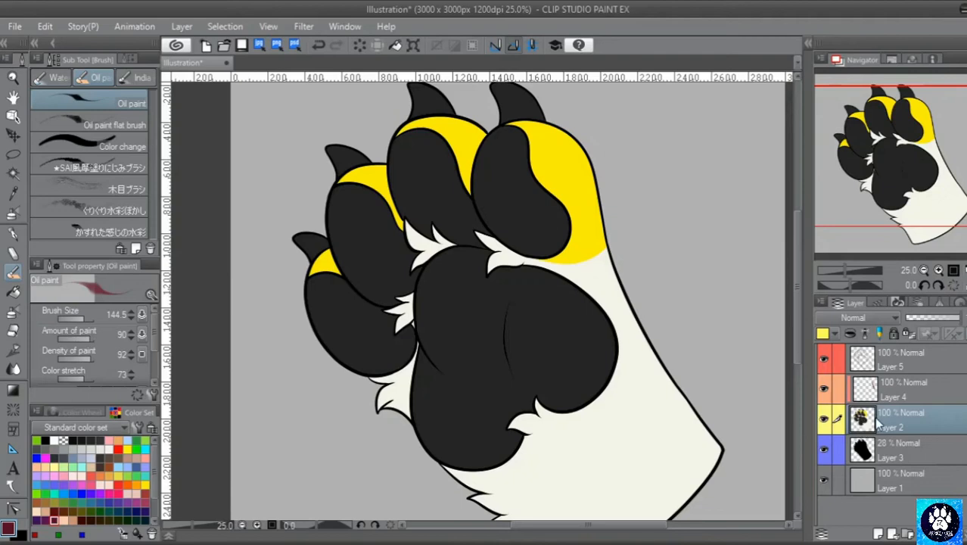
{"action": "left_click", "coordinate": [896, 395]}
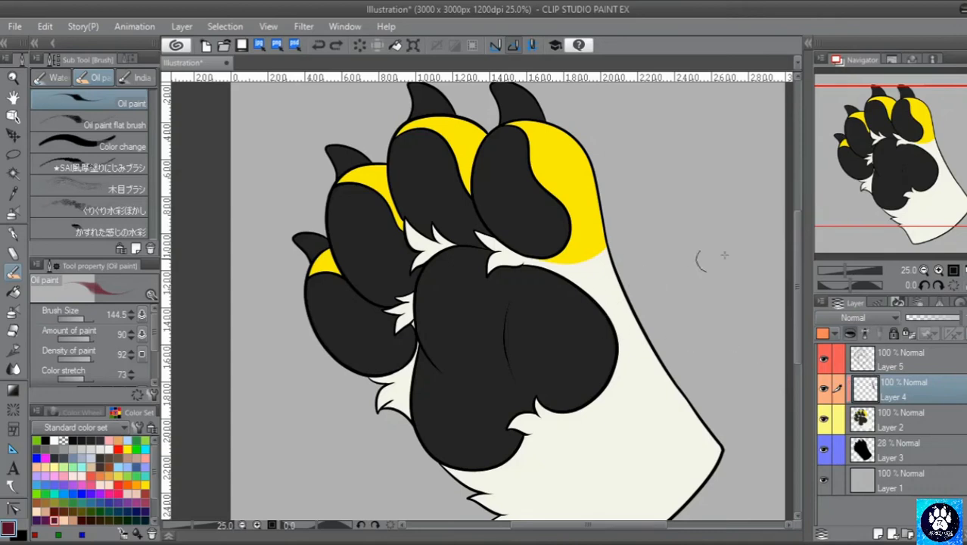
Set Layer 4 to Multiply blending with 49% opacity
{"action": "left_click", "coordinate": [850, 318]}
{"action": "left_click", "coordinate": [836, 35]}
{"action": "scroll", "coordinate": [905, 179], "scroll_direction": "up", "scroll_amount": 3}
Paint maroon shading on the rightmost claw and set the shading layer's opacity to 79%
{"action": "left_click_drag", "start_coordinate": [905, 179], "coordinate": [939, 129]}
{"action": "left_click", "coordinate": [924, 270]}
{"action": "left_click", "coordinate": [924, 270]}
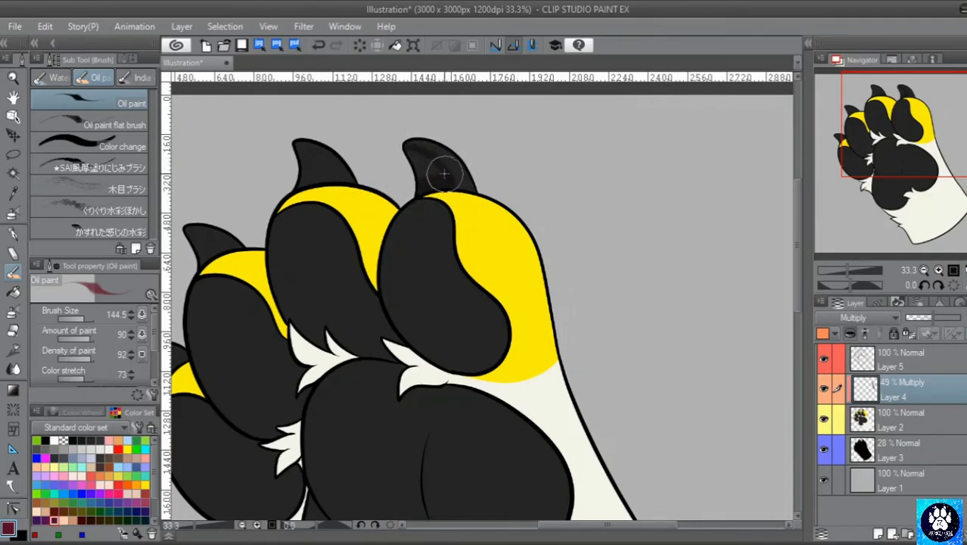
{"action": "left_click_drag", "start_coordinate": [445, 174], "coordinate": [399, 190]}
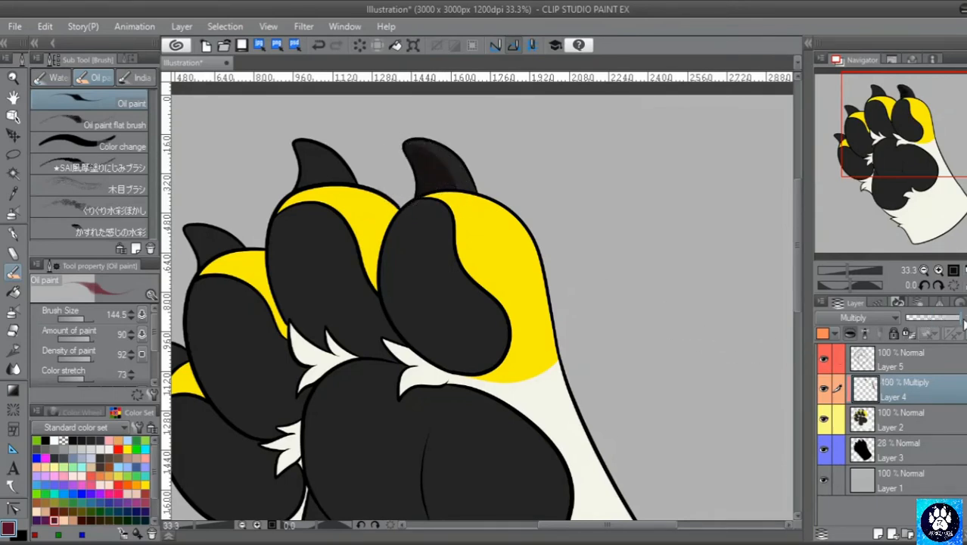
{"action": "mouse_move", "coordinate": [965, 324]}
{"action": "left_mouse_down"}
{"action": "mouse_move", "coordinate": [915, 327]}
{"action": "mouse_move", "coordinate": [952, 331]}
{"action": "left_mouse_up"}
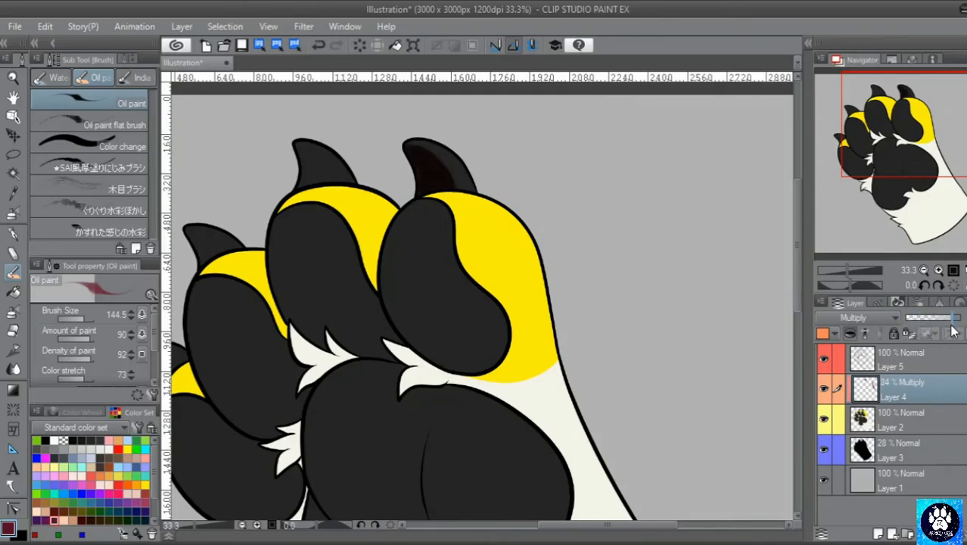
Paint the same maroon shading along the inner sides of the other three claws
{"action": "left_click", "coordinate": [870, 139]}
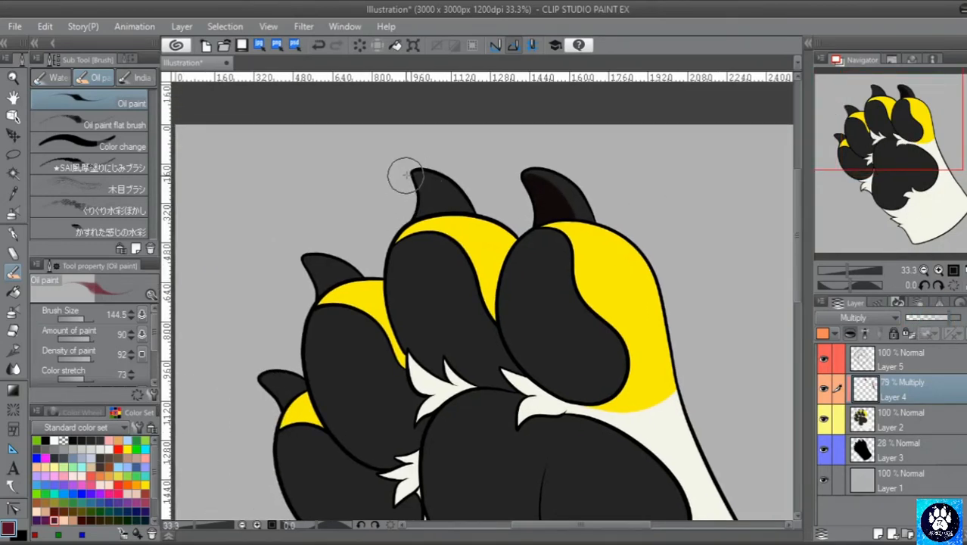
{"action": "mouse_move", "coordinate": [405, 176]}
{"action": "left_mouse_down"}
{"action": "mouse_move", "coordinate": [438, 190]}
{"action": "mouse_move", "coordinate": [451, 211]}
{"action": "left_mouse_up"}
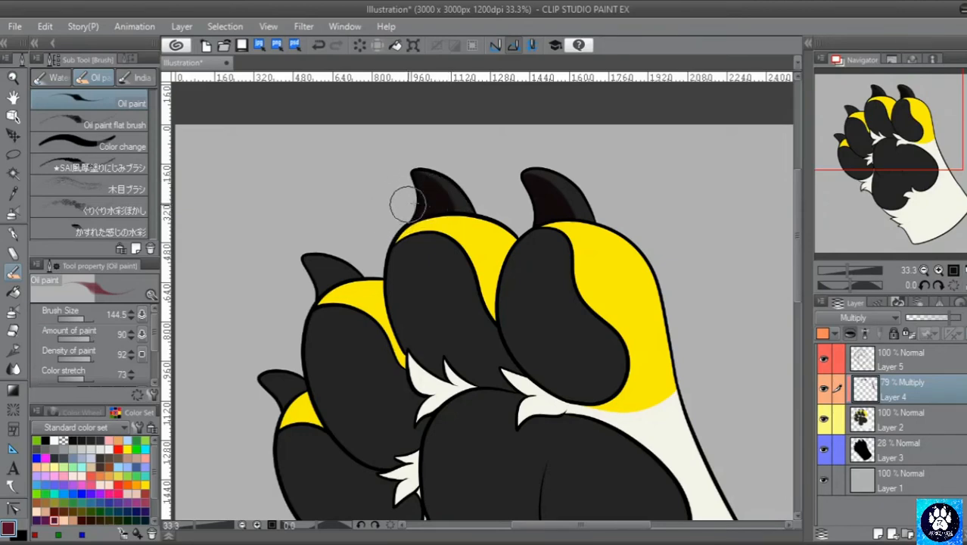
{"action": "left_click_drag", "start_coordinate": [868, 138], "coordinate": [849, 139]}
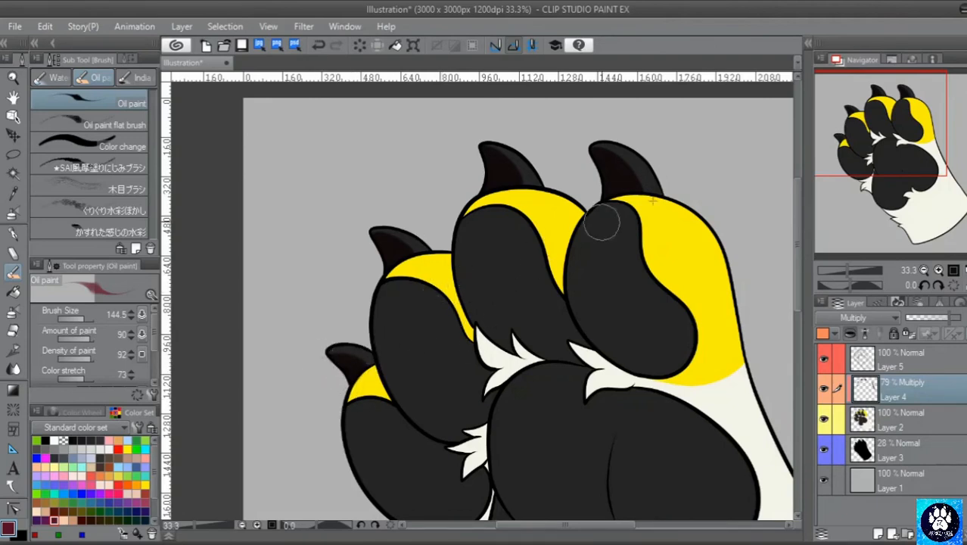
Outline a shadow around the rightmost toe pad and onto its yellow fur, and fill it in with brush size 324.4
{"action": "left_click_drag", "start_coordinate": [830, 128], "coordinate": [833, 134]}
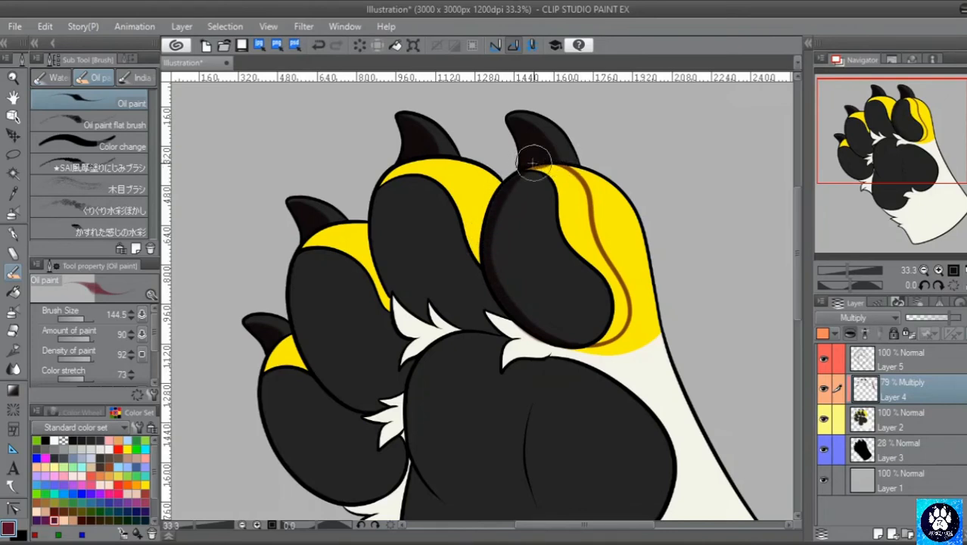
{"action": "left_click_drag", "start_coordinate": [586, 214], "coordinate": [628, 299]}
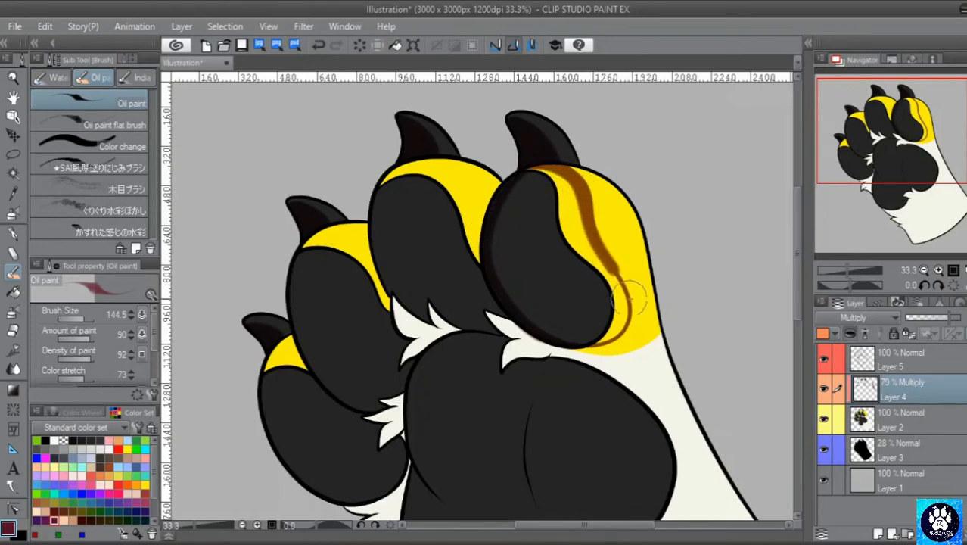
{"action": "mouse_move", "coordinate": [619, 333]}
{"action": "left_mouse_down"}
{"action": "mouse_move", "coordinate": [570, 345]}
{"action": "mouse_move", "coordinate": [517, 302]}
{"action": "mouse_move", "coordinate": [494, 216]}
{"action": "mouse_move", "coordinate": [504, 170]}
{"action": "left_mouse_up"}
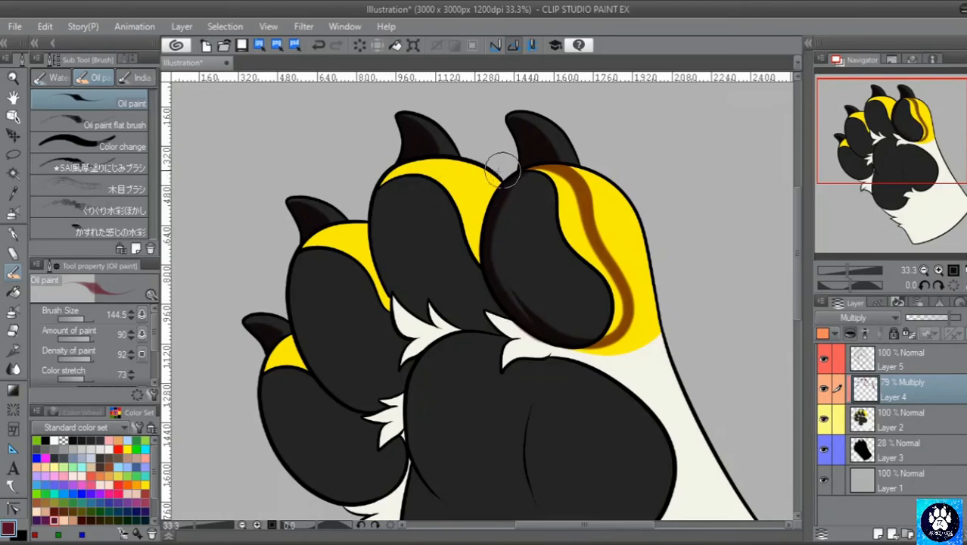
{"action": "left_click_drag", "start_coordinate": [87, 318], "coordinate": [89, 319]}
{"action": "mouse_move", "coordinate": [518, 202]}
{"action": "left_mouse_down"}
{"action": "mouse_move", "coordinate": [507, 235]}
{"action": "mouse_move", "coordinate": [570, 328]}
{"action": "mouse_move", "coordinate": [621, 321]}
{"action": "mouse_move", "coordinate": [566, 210]}
{"action": "mouse_move", "coordinate": [539, 185]}
{"action": "mouse_move", "coordinate": [590, 267]}
{"action": "mouse_move", "coordinate": [598, 318]}
{"action": "mouse_move", "coordinate": [557, 188]}
{"action": "mouse_move", "coordinate": [578, 239]}
{"action": "mouse_move", "coordinate": [543, 184]}
{"action": "mouse_move", "coordinate": [582, 314]}
{"action": "mouse_move", "coordinate": [526, 206]}
{"action": "mouse_move", "coordinate": [530, 193]}
{"action": "mouse_move", "coordinate": [497, 244]}
{"action": "mouse_move", "coordinate": [553, 318]}
{"action": "mouse_move", "coordinate": [525, 316]}
{"action": "left_mouse_up"}
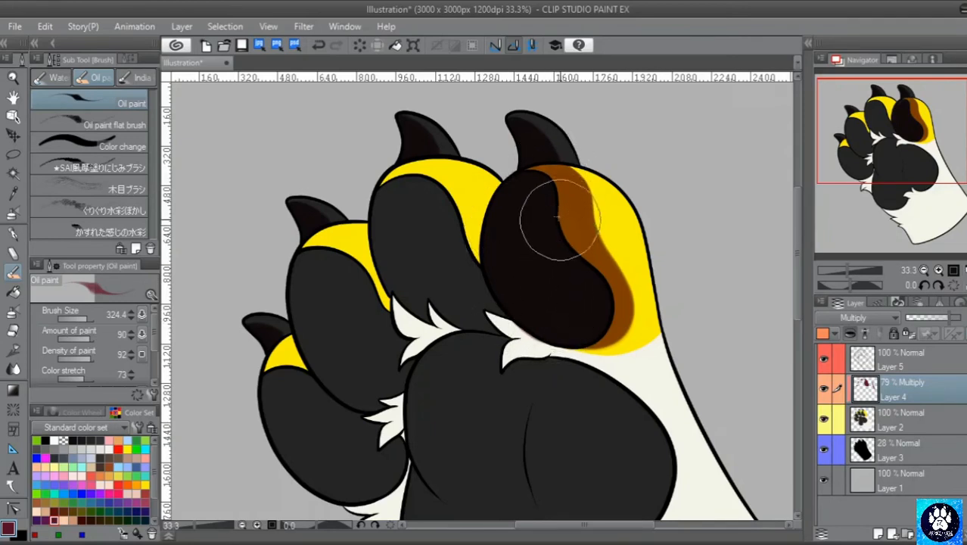
Paint maroon shading over the other three toe pads, parts of their yellow fur and the fur tufts beside the palm pad
{"action": "mouse_move", "coordinate": [410, 194]}
{"action": "left_mouse_down"}
{"action": "mouse_move", "coordinate": [401, 165]}
{"action": "mouse_move", "coordinate": [390, 171]}
{"action": "mouse_move", "coordinate": [377, 230]}
{"action": "mouse_move", "coordinate": [405, 297]}
{"action": "mouse_move", "coordinate": [380, 248]}
{"action": "mouse_move", "coordinate": [390, 290]}
{"action": "mouse_move", "coordinate": [376, 249]}
{"action": "mouse_move", "coordinate": [417, 312]}
{"action": "mouse_move", "coordinate": [401, 299]}
{"action": "mouse_move", "coordinate": [430, 326]}
{"action": "mouse_move", "coordinate": [400, 266]}
{"action": "mouse_move", "coordinate": [433, 325]}
{"action": "mouse_move", "coordinate": [397, 281]}
{"action": "mouse_move", "coordinate": [416, 342]}
{"action": "mouse_move", "coordinate": [403, 371]}
{"action": "mouse_move", "coordinate": [443, 324]}
{"action": "mouse_move", "coordinate": [373, 381]}
{"action": "mouse_move", "coordinate": [417, 313]}
{"action": "mouse_move", "coordinate": [360, 337]}
{"action": "mouse_move", "coordinate": [389, 272]}
{"action": "mouse_move", "coordinate": [292, 279]}
{"action": "mouse_move", "coordinate": [315, 240]}
{"action": "mouse_move", "coordinate": [350, 251]}
{"action": "mouse_move", "coordinate": [393, 327]}
{"action": "mouse_move", "coordinate": [316, 251]}
{"action": "mouse_move", "coordinate": [393, 368]}
{"action": "mouse_move", "coordinate": [323, 248]}
{"action": "mouse_move", "coordinate": [383, 333]}
{"action": "mouse_move", "coordinate": [330, 236]}
{"action": "mouse_move", "coordinate": [310, 237]}
{"action": "mouse_move", "coordinate": [340, 238]}
{"action": "mouse_move", "coordinate": [371, 264]}
{"action": "mouse_move", "coordinate": [385, 295]}
{"action": "mouse_move", "coordinate": [305, 245]}
{"action": "mouse_move", "coordinate": [347, 262]}
{"action": "mouse_move", "coordinate": [380, 318]}
{"action": "mouse_move", "coordinate": [422, 173]}
{"action": "mouse_move", "coordinate": [393, 175]}
{"action": "mouse_move", "coordinate": [432, 164]}
{"action": "mouse_move", "coordinate": [462, 180]}
{"action": "mouse_move", "coordinate": [502, 261]}
{"action": "mouse_move", "coordinate": [469, 212]}
{"action": "mouse_move", "coordinate": [413, 174]}
{"action": "mouse_move", "coordinate": [384, 174]}
{"action": "mouse_move", "coordinate": [412, 282]}
{"action": "mouse_move", "coordinate": [408, 179]}
{"action": "mouse_move", "coordinate": [414, 259]}
{"action": "mouse_move", "coordinate": [431, 255]}
{"action": "mouse_move", "coordinate": [448, 305]}
{"action": "mouse_move", "coordinate": [427, 205]}
{"action": "mouse_move", "coordinate": [492, 366]}
{"action": "mouse_move", "coordinate": [443, 188]}
{"action": "mouse_move", "coordinate": [503, 327]}
{"action": "mouse_move", "coordinate": [460, 205]}
{"action": "mouse_move", "coordinate": [426, 227]}
{"action": "mouse_move", "coordinate": [503, 216]}
{"action": "mouse_move", "coordinate": [557, 229]}
{"action": "mouse_move", "coordinate": [546, 187]}
{"action": "mouse_move", "coordinate": [556, 205]}
{"action": "mouse_move", "coordinate": [552, 259]}
{"action": "mouse_move", "coordinate": [473, 293]}
{"action": "mouse_move", "coordinate": [393, 261]}
{"action": "mouse_move", "coordinate": [320, 255]}
{"action": "mouse_move", "coordinate": [334, 350]}
{"action": "mouse_move", "coordinate": [297, 308]}
{"action": "mouse_move", "coordinate": [302, 255]}
{"action": "mouse_move", "coordinate": [313, 319]}
{"action": "mouse_move", "coordinate": [319, 302]}
{"action": "mouse_move", "coordinate": [305, 265]}
{"action": "mouse_move", "coordinate": [405, 397]}
{"action": "mouse_move", "coordinate": [441, 333]}
{"action": "mouse_move", "coordinate": [317, 215]}
{"action": "left_mouse_up"}
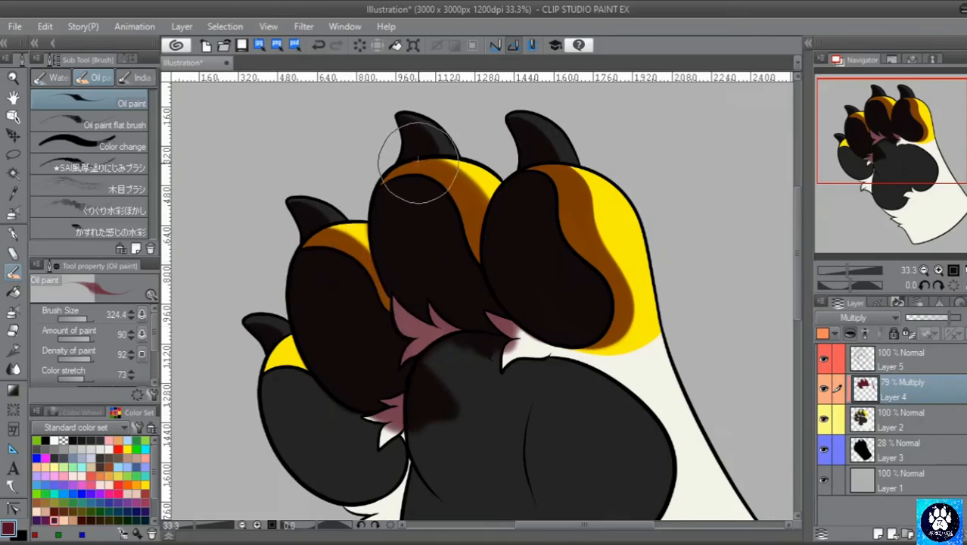
{"action": "mouse_move", "coordinate": [501, 267]}
{"action": "left_mouse_down"}
{"action": "mouse_move", "coordinate": [590, 246]}
{"action": "mouse_move", "coordinate": [584, 146]}
{"action": "left_mouse_up"}
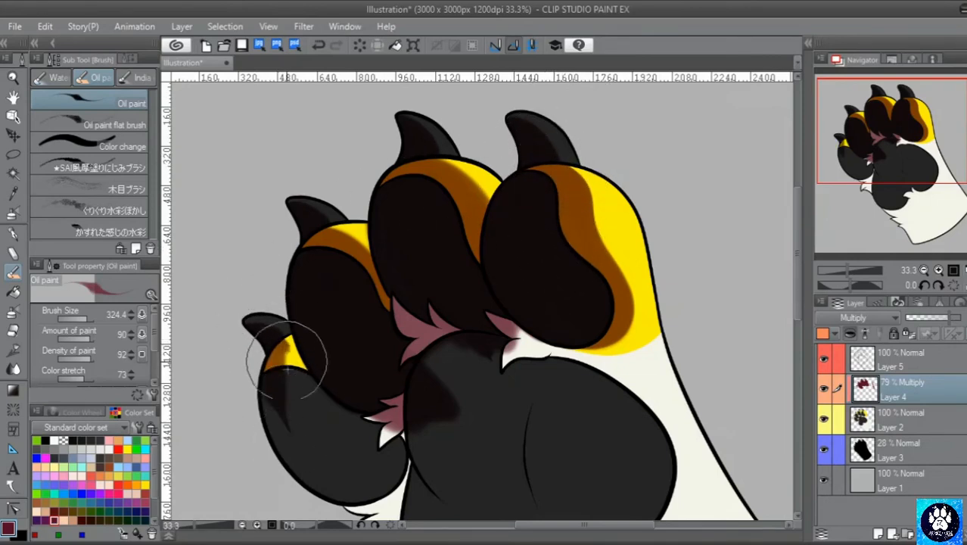
{"action": "mouse_move", "coordinate": [287, 350]}
{"action": "left_mouse_down"}
{"action": "mouse_move", "coordinate": [336, 429]}
{"action": "mouse_move", "coordinate": [298, 382]}
{"action": "mouse_move", "coordinate": [311, 432]}
{"action": "mouse_move", "coordinate": [262, 348]}
{"action": "mouse_move", "coordinate": [281, 421]}
{"action": "left_mouse_up"}
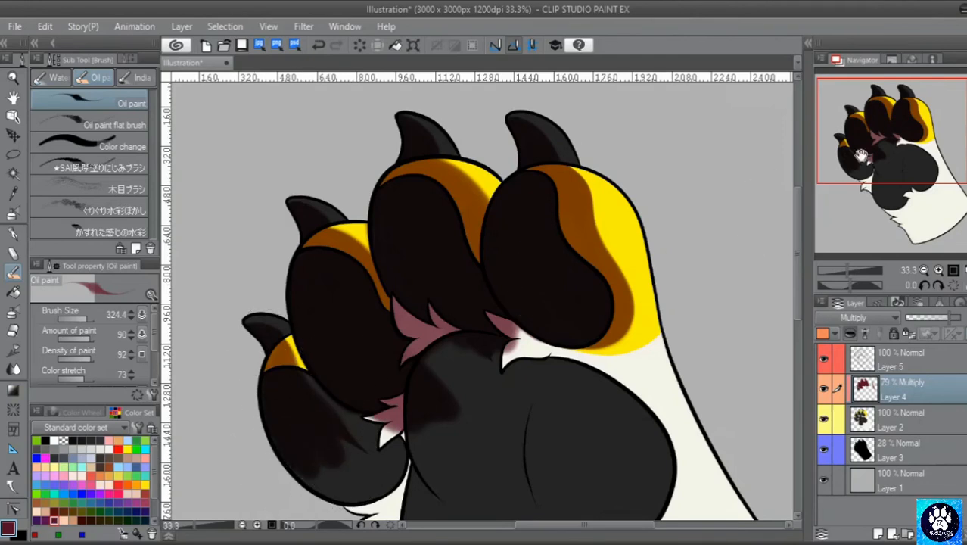
{"action": "left_click_drag", "start_coordinate": [870, 143], "coordinate": [863, 180]}
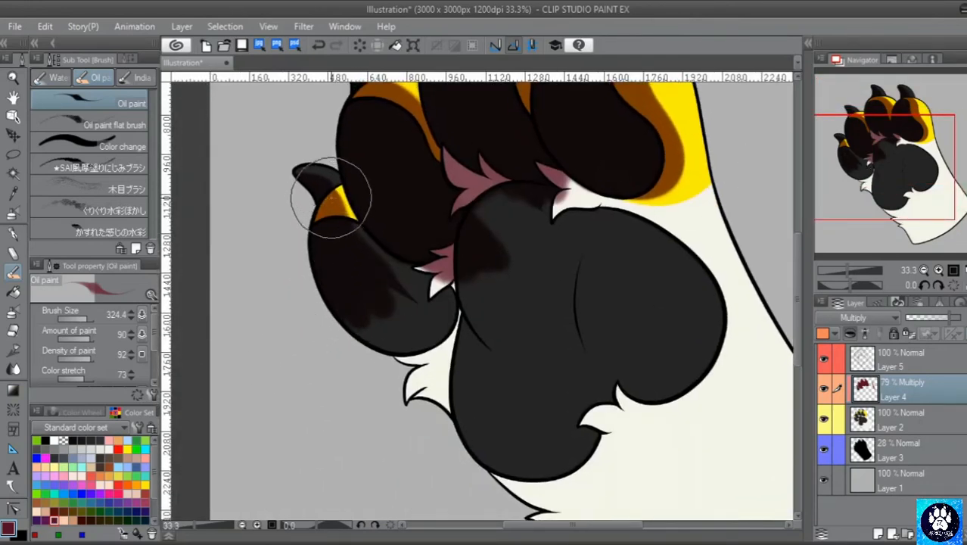
{"action": "mouse_move", "coordinate": [356, 221]}
{"action": "left_mouse_down"}
{"action": "mouse_move", "coordinate": [387, 242]}
{"action": "mouse_move", "coordinate": [364, 318]}
{"action": "mouse_move", "coordinate": [336, 307]}
{"action": "mouse_move", "coordinate": [399, 328]}
{"action": "mouse_move", "coordinate": [444, 318]}
{"action": "mouse_move", "coordinate": [436, 254]}
{"action": "mouse_move", "coordinate": [379, 335]}
{"action": "mouse_move", "coordinate": [442, 258]}
{"action": "mouse_move", "coordinate": [402, 297]}
{"action": "mouse_move", "coordinate": [370, 284]}
{"action": "mouse_move", "coordinate": [398, 267]}
{"action": "mouse_move", "coordinate": [388, 294]}
{"action": "mouse_move", "coordinate": [342, 286]}
{"action": "mouse_move", "coordinate": [325, 260]}
{"action": "mouse_move", "coordinate": [383, 337]}
{"action": "mouse_move", "coordinate": [431, 335]}
{"action": "mouse_move", "coordinate": [454, 285]}
{"action": "mouse_move", "coordinate": [430, 237]}
{"action": "mouse_move", "coordinate": [438, 356]}
{"action": "mouse_move", "coordinate": [417, 383]}
{"action": "mouse_move", "coordinate": [457, 335]}
{"action": "mouse_move", "coordinate": [451, 273]}
{"action": "mouse_move", "coordinate": [422, 408]}
{"action": "mouse_move", "coordinate": [440, 318]}
{"action": "left_mouse_up"}
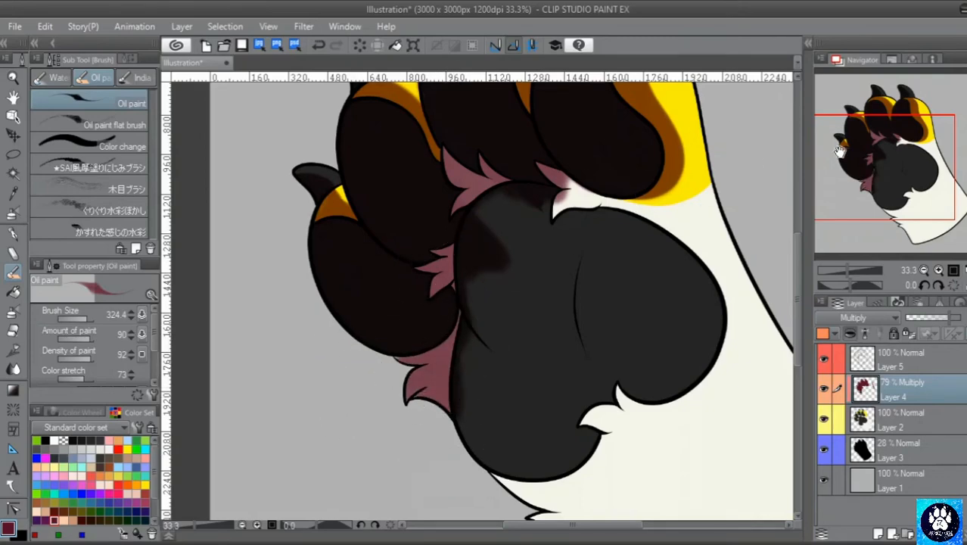
Paint a maroon band from the yellow fur down the white arm to its lower end as the shadow's edge
{"action": "mouse_move", "coordinate": [840, 151]}
{"action": "left_mouse_down"}
{"action": "mouse_move", "coordinate": [882, 181]}
{"action": "mouse_move", "coordinate": [891, 100]}
{"action": "mouse_move", "coordinate": [902, 129]}
{"action": "left_mouse_up"}
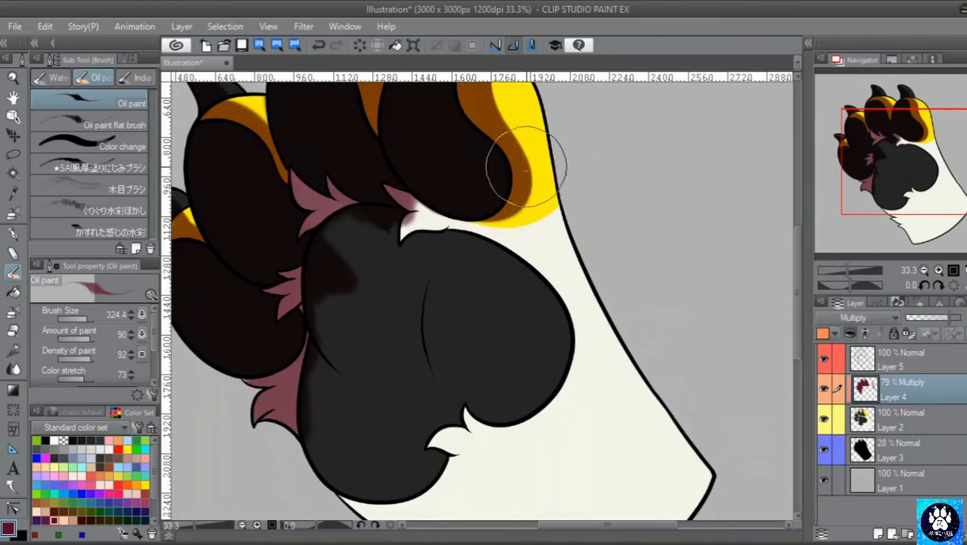
{"action": "mouse_move", "coordinate": [522, 221]}
{"action": "left_mouse_down"}
{"action": "mouse_move", "coordinate": [533, 261]}
{"action": "mouse_move", "coordinate": [579, 356]}
{"action": "left_mouse_up"}
{"action": "mouse_move", "coordinate": [521, 200]}
{"action": "left_mouse_down"}
{"action": "mouse_move", "coordinate": [525, 266]}
{"action": "mouse_move", "coordinate": [652, 501]}
{"action": "mouse_move", "coordinate": [689, 519]}
{"action": "left_mouse_up"}
{"action": "left_click_drag", "start_coordinate": [937, 173], "coordinate": [949, 189]}
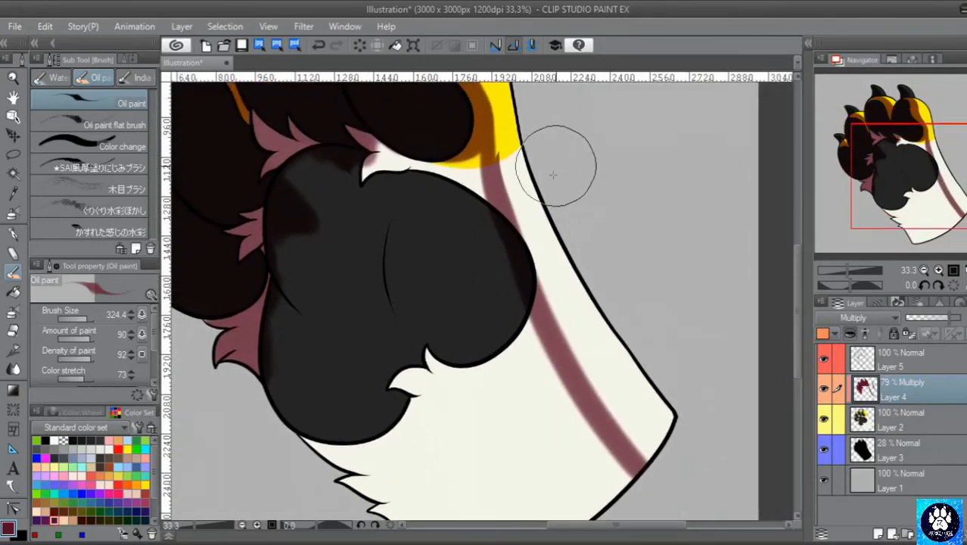
{"action": "mouse_move", "coordinate": [493, 113]}
{"action": "left_mouse_down"}
{"action": "mouse_move", "coordinate": [476, 119]}
{"action": "mouse_move", "coordinate": [486, 119]}
{"action": "mouse_move", "coordinate": [469, 91]}
{"action": "mouse_move", "coordinate": [495, 146]}
{"action": "mouse_move", "coordinate": [521, 274]}
{"action": "mouse_move", "coordinate": [590, 400]}
{"action": "mouse_move", "coordinate": [719, 518]}
{"action": "left_mouse_up"}
{"action": "left_click_drag", "start_coordinate": [934, 176], "coordinate": [938, 198]}
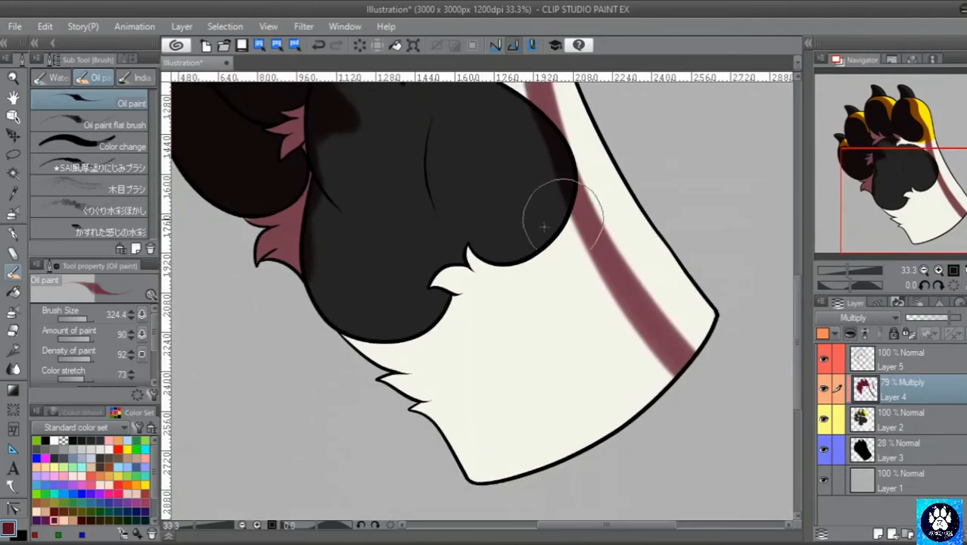
Fill the palm pad, its fur tufts and the arm's inner side with the maroon shading at brush size 2000
{"action": "left_click", "coordinate": [938, 271]}
{"action": "left_click", "coordinate": [925, 270]}
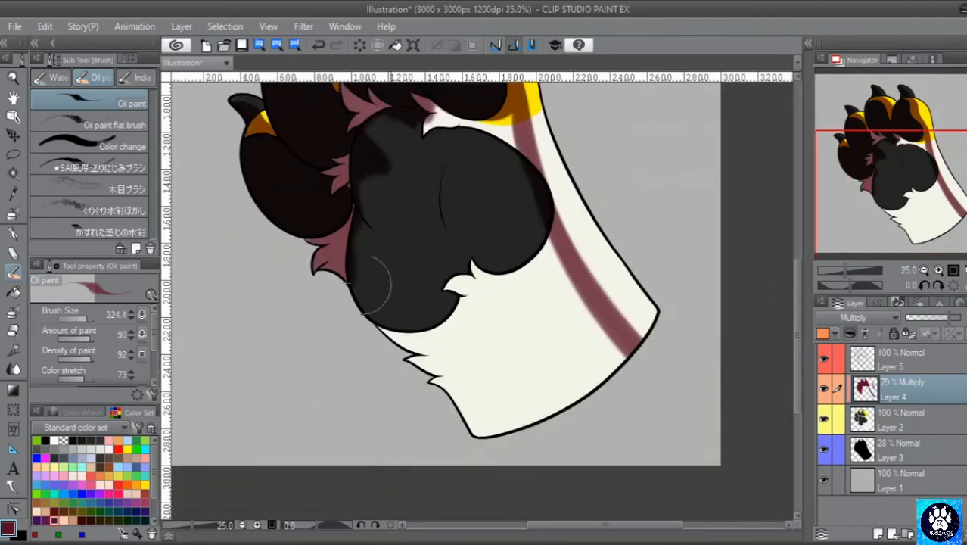
{"action": "left_click_drag", "start_coordinate": [87, 319], "coordinate": [94, 320]}
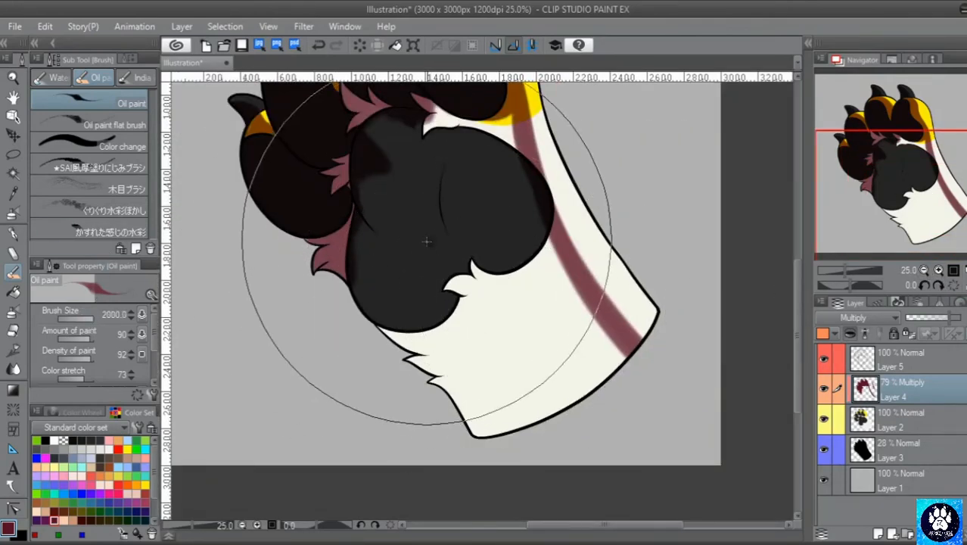
{"action": "mouse_move", "coordinate": [401, 193]}
{"action": "left_mouse_down"}
{"action": "mouse_move", "coordinate": [425, 317]}
{"action": "mouse_move", "coordinate": [398, 196]}
{"action": "mouse_move", "coordinate": [386, 311]}
{"action": "mouse_move", "coordinate": [382, 146]}
{"action": "mouse_move", "coordinate": [378, 308]}
{"action": "mouse_move", "coordinate": [399, 117]}
{"action": "mouse_move", "coordinate": [404, 158]}
{"action": "mouse_move", "coordinate": [458, 246]}
{"action": "mouse_move", "coordinate": [446, 152]}
{"action": "mouse_move", "coordinate": [483, 256]}
{"action": "mouse_move", "coordinate": [484, 107]}
{"action": "mouse_move", "coordinate": [497, 242]}
{"action": "mouse_move", "coordinate": [550, 363]}
{"action": "mouse_move", "coordinate": [583, 408]}
{"action": "mouse_move", "coordinate": [502, 246]}
{"action": "mouse_move", "coordinate": [594, 410]}
{"action": "mouse_move", "coordinate": [522, 265]}
{"action": "mouse_move", "coordinate": [579, 389]}
{"action": "mouse_move", "coordinate": [411, 238]}
{"action": "left_mouse_up"}
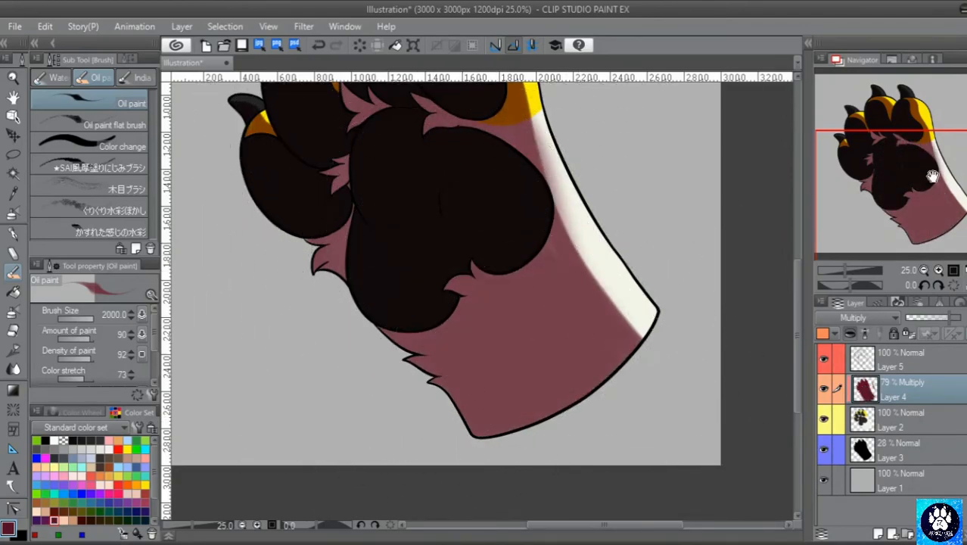
Set the maroon shading layer's opacity to 57%
{"action": "mouse_move", "coordinate": [925, 180]}
{"action": "left_mouse_down"}
{"action": "mouse_move", "coordinate": [929, 158]}
{"action": "mouse_move", "coordinate": [902, 143]}
{"action": "left_mouse_up"}
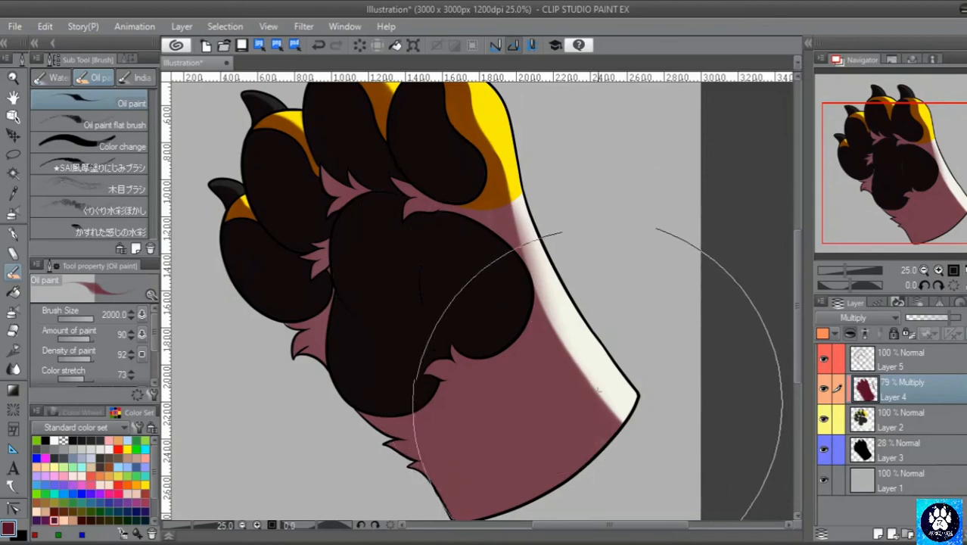
{"action": "left_click_drag", "start_coordinate": [924, 190], "coordinate": [863, 138]}
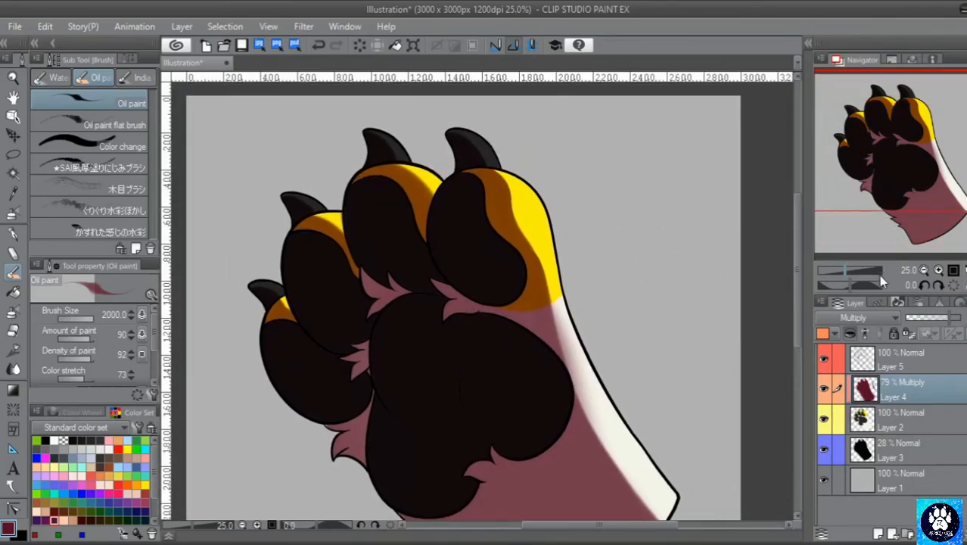
{"action": "mouse_move", "coordinate": [928, 322]}
{"action": "left_mouse_down"}
{"action": "mouse_move", "coordinate": [921, 317]}
{"action": "mouse_move", "coordinate": [937, 327]}
{"action": "left_mouse_up"}
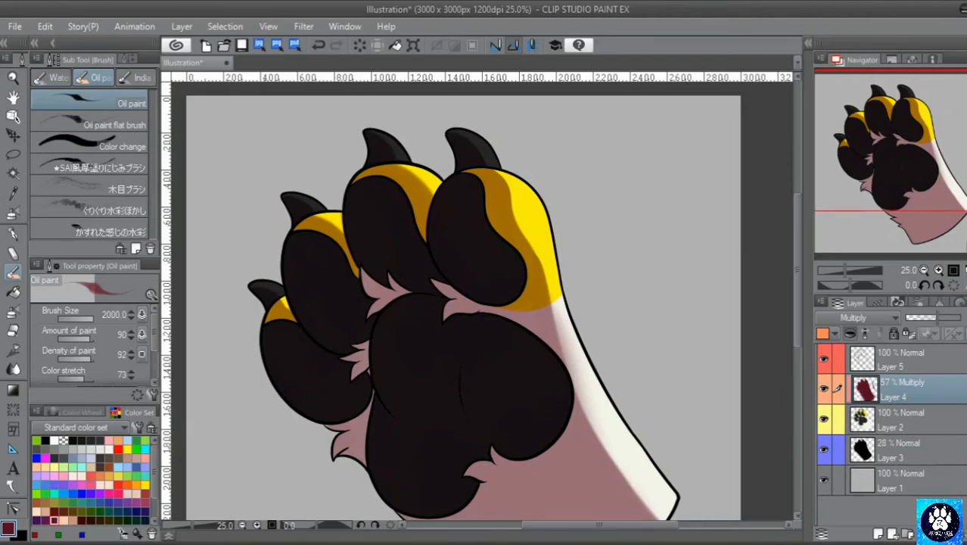
Add a new clipped layer above Layer 2 and move it above the maroon shading layer
{"action": "left_click", "coordinate": [896, 429]}
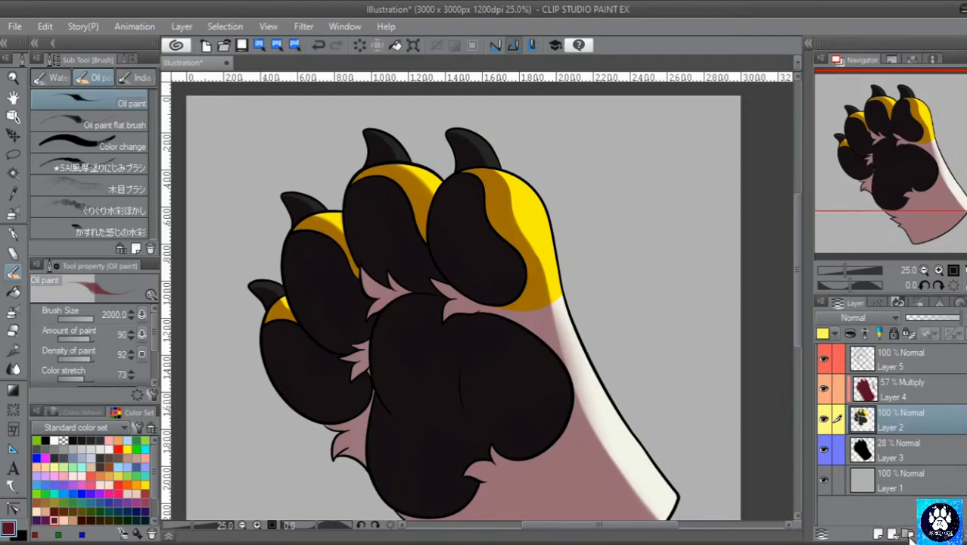
{"action": "left_click", "coordinate": [887, 534]}
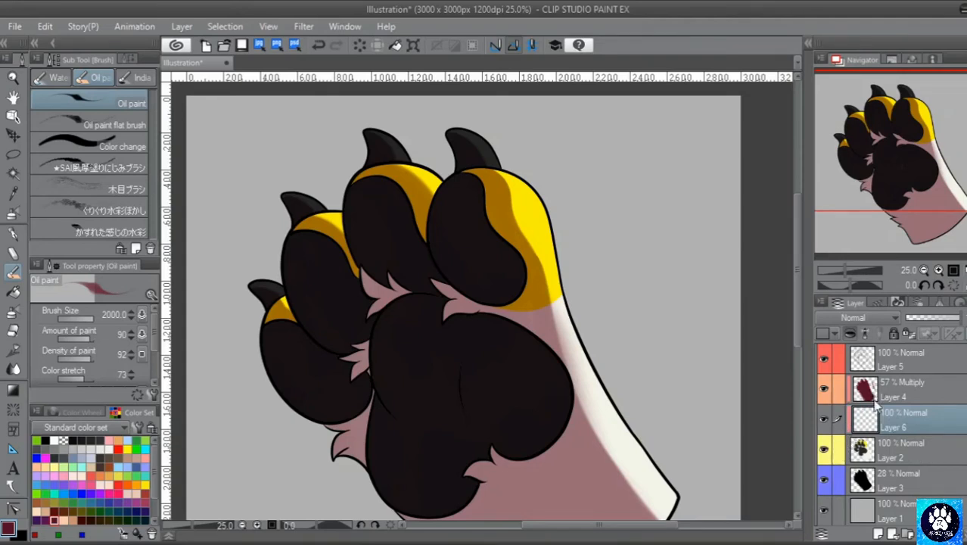
{"action": "left_click", "coordinate": [881, 454]}
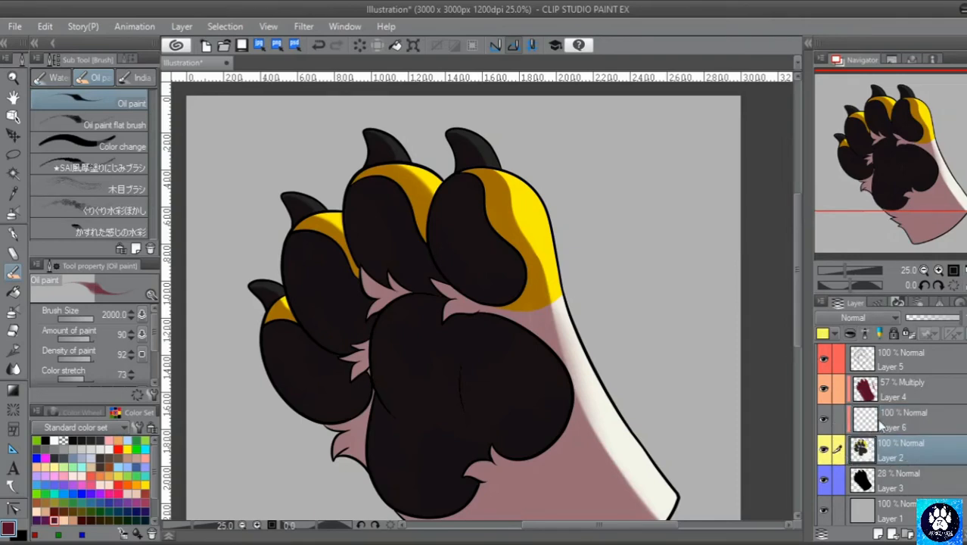
{"action": "left_click", "coordinate": [870, 426]}
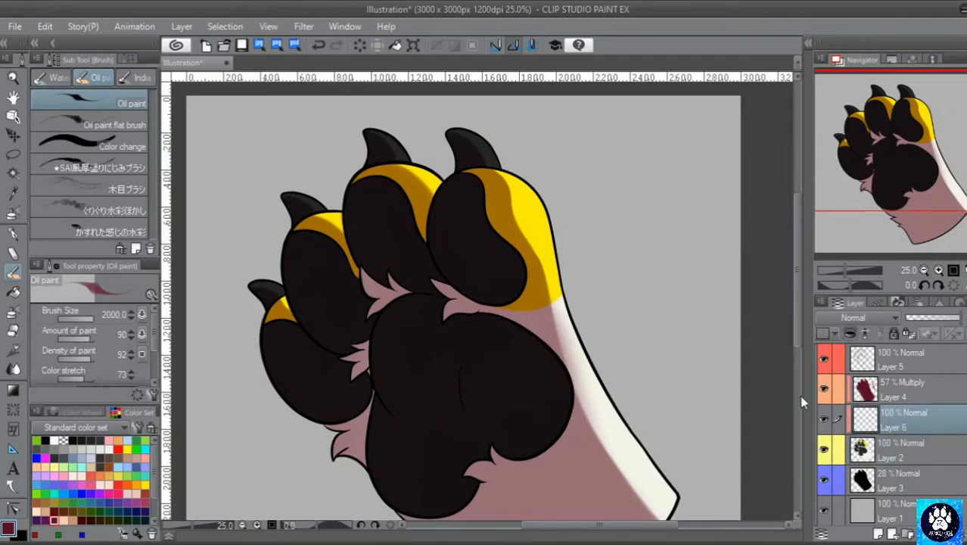
{"action": "left_click_drag", "start_coordinate": [903, 383], "coordinate": [904, 381]}
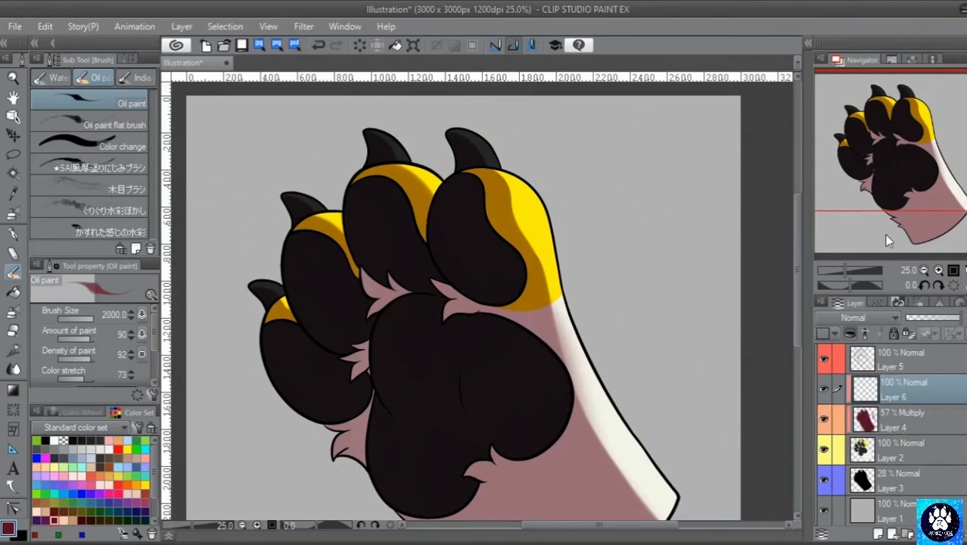
Choose the Shadow airbrush with a dark blue colour and a brush size of 594.8
{"action": "left_click", "coordinate": [924, 270]}
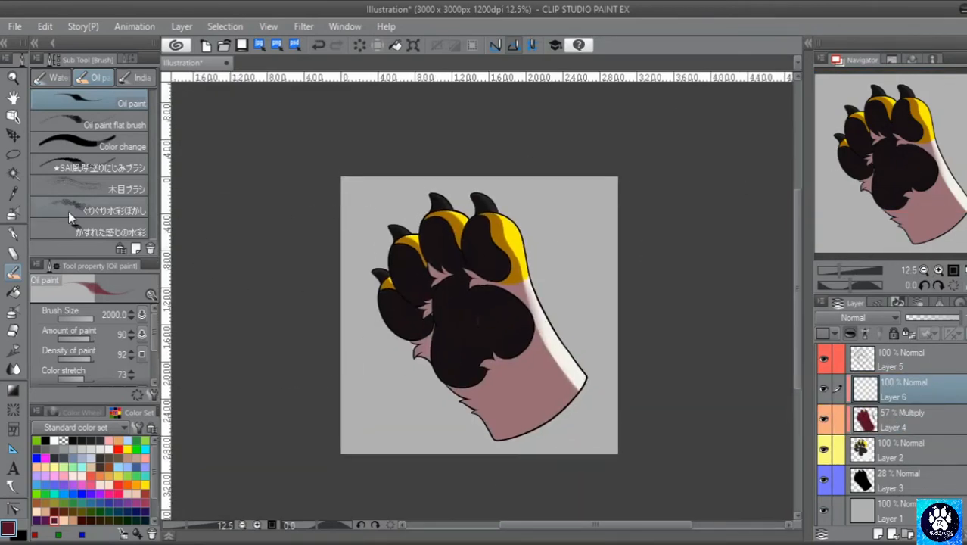
{"action": "left_click", "coordinate": [15, 294]}
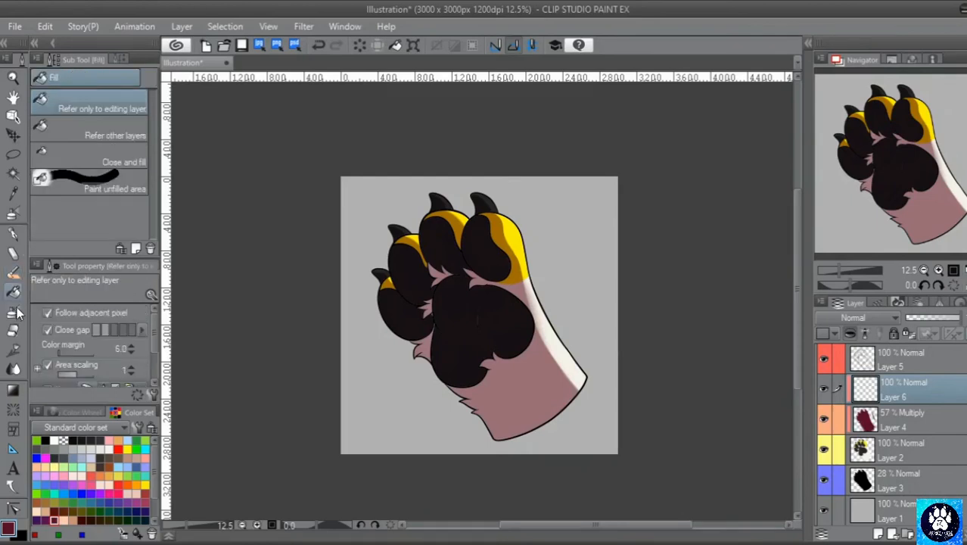
{"action": "left_click", "coordinate": [13, 310]}
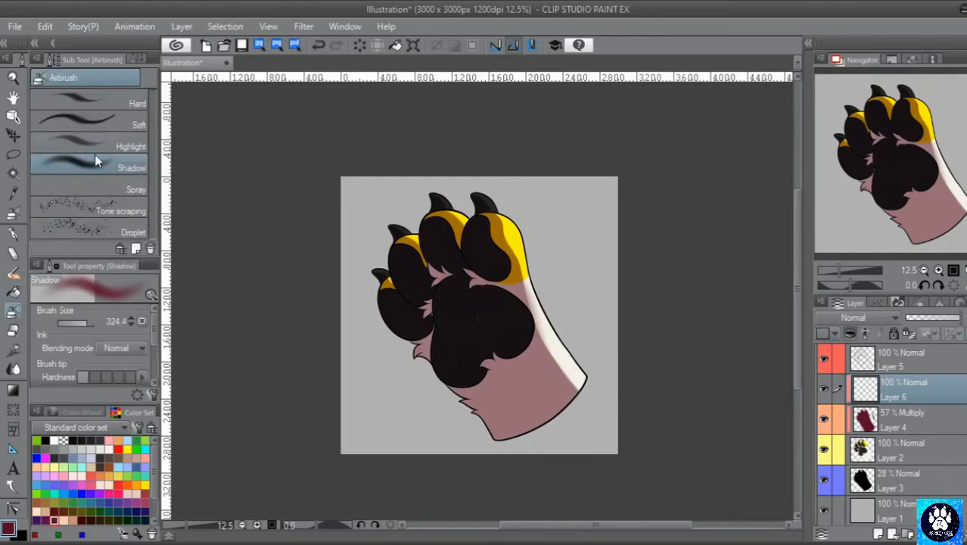
{"action": "left_click_drag", "start_coordinate": [88, 327], "coordinate": [91, 330]}
{"action": "scroll", "coordinate": [147, 352], "scroll_direction": "down", "scroll_amount": 5}
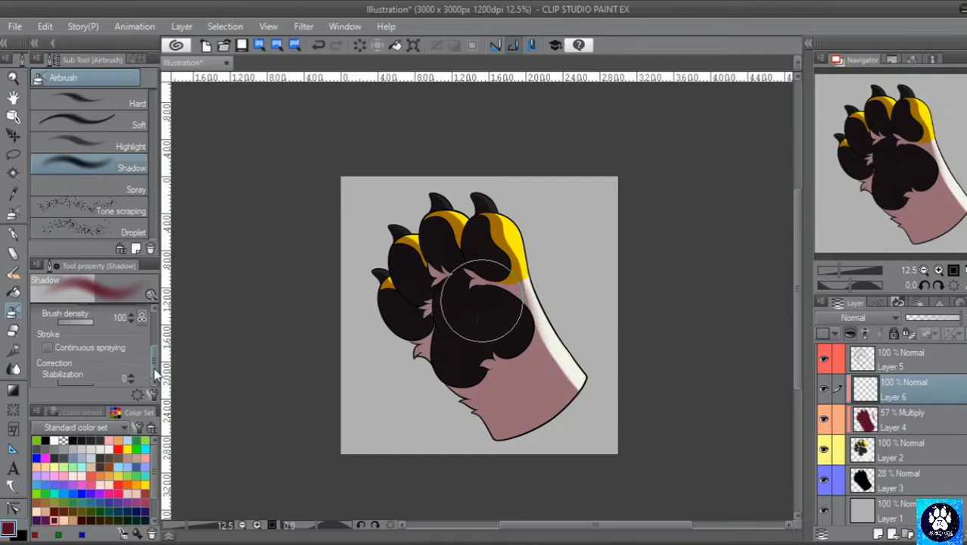
{"action": "scroll", "coordinate": [155, 329], "scroll_direction": "up", "scroll_amount": 5}
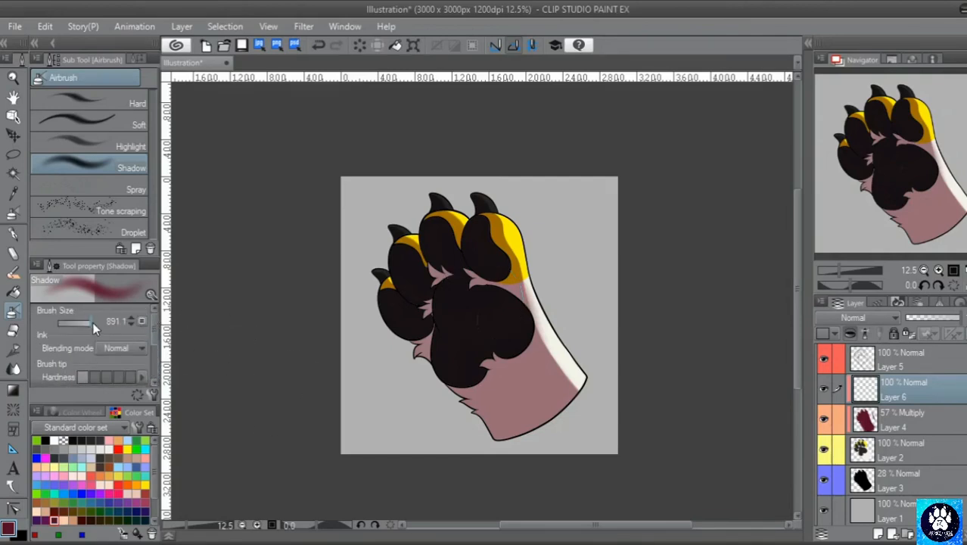
{"action": "left_click_drag", "start_coordinate": [92, 322], "coordinate": [91, 327]}
{"action": "left_click", "coordinate": [73, 493]}
{"action": "left_click", "coordinate": [137, 512]}
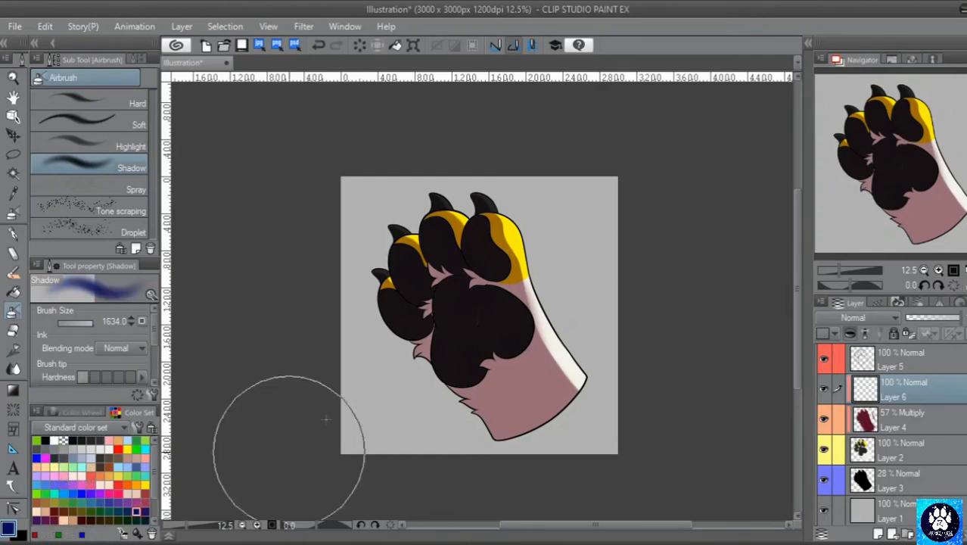
{"action": "left_click", "coordinate": [90, 323]}
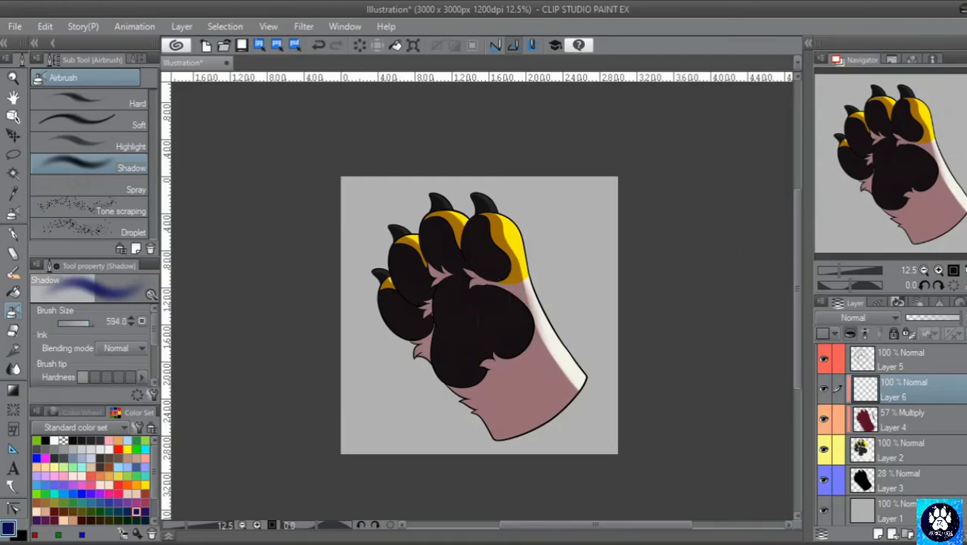
Airbrush dark blue where the leftmost toe pad meets the palm pad and set Layer 6 to Multiply blending
{"action": "left_click", "coordinate": [938, 271]}
{"action": "mouse_move", "coordinate": [345, 276]}
{"action": "left_mouse_down"}
{"action": "mouse_move", "coordinate": [357, 345]}
{"action": "mouse_move", "coordinate": [227, 344]}
{"action": "left_mouse_up"}
{"action": "left_click", "coordinate": [866, 318]}
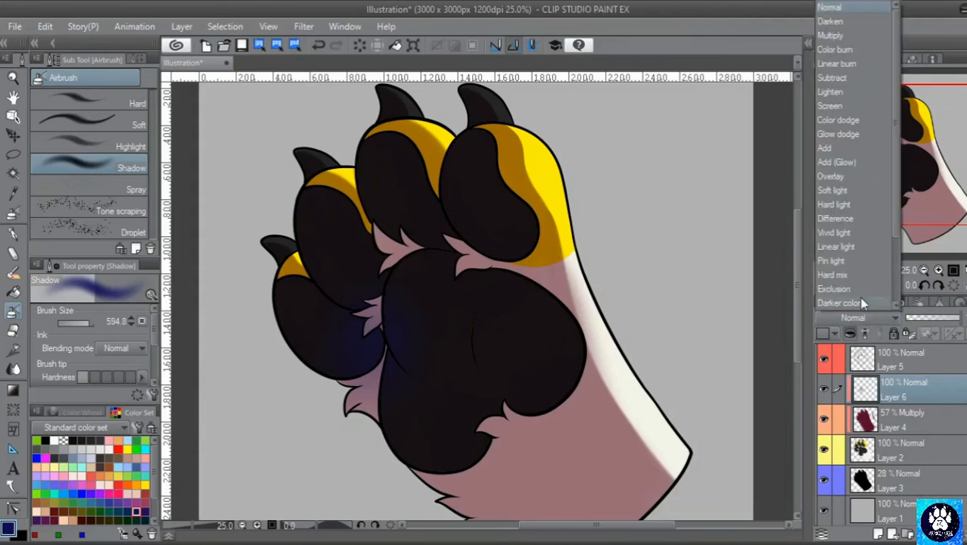
{"action": "left_click", "coordinate": [835, 34]}
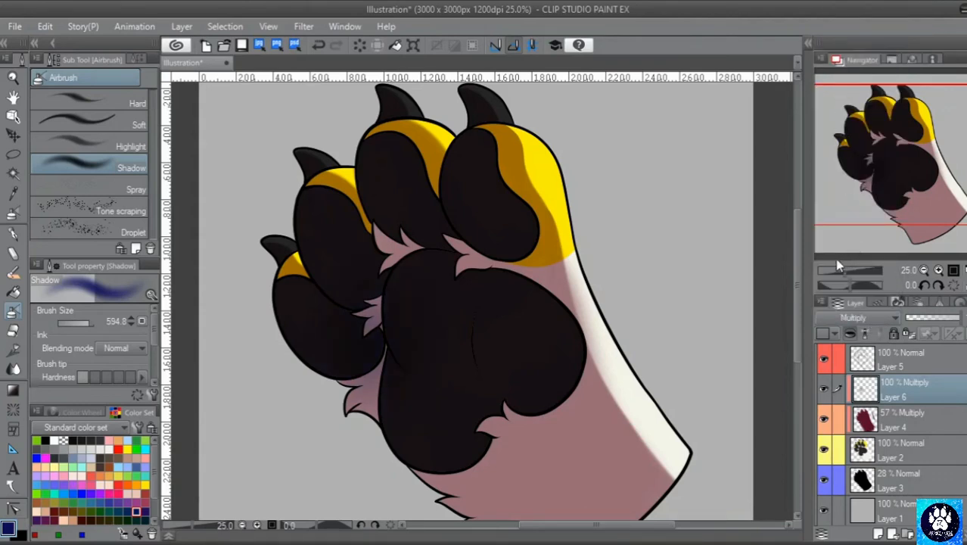
Airbrush dark blue shadows around the palm pad and fur tufts at brush size 324.4, and set Layer 6's opacity to 64%
{"action": "left_click_drag", "start_coordinate": [89, 330], "coordinate": [86, 326]}
{"action": "mouse_move", "coordinate": [320, 290]}
{"action": "left_mouse_down"}
{"action": "mouse_move", "coordinate": [358, 305]}
{"action": "mouse_move", "coordinate": [379, 271]}
{"action": "mouse_move", "coordinate": [367, 227]}
{"action": "mouse_move", "coordinate": [376, 280]}
{"action": "mouse_move", "coordinate": [371, 384]}
{"action": "mouse_move", "coordinate": [386, 373]}
{"action": "mouse_move", "coordinate": [376, 274]}
{"action": "mouse_move", "coordinate": [437, 254]}
{"action": "mouse_move", "coordinate": [395, 253]}
{"action": "mouse_move", "coordinate": [493, 271]}
{"action": "mouse_move", "coordinate": [441, 189]}
{"action": "mouse_move", "coordinate": [480, 259]}
{"action": "mouse_move", "coordinate": [520, 270]}
{"action": "mouse_move", "coordinate": [423, 235]}
{"action": "mouse_move", "coordinate": [489, 278]}
{"action": "mouse_move", "coordinate": [358, 227]}
{"action": "mouse_move", "coordinate": [355, 209]}
{"action": "mouse_move", "coordinate": [407, 260]}
{"action": "mouse_move", "coordinate": [374, 290]}
{"action": "mouse_move", "coordinate": [390, 338]}
{"action": "mouse_move", "coordinate": [380, 362]}
{"action": "mouse_move", "coordinate": [376, 328]}
{"action": "mouse_move", "coordinate": [452, 274]}
{"action": "mouse_move", "coordinate": [485, 448]}
{"action": "mouse_move", "coordinate": [510, 405]}
{"action": "mouse_move", "coordinate": [548, 395]}
{"action": "left_mouse_up"}
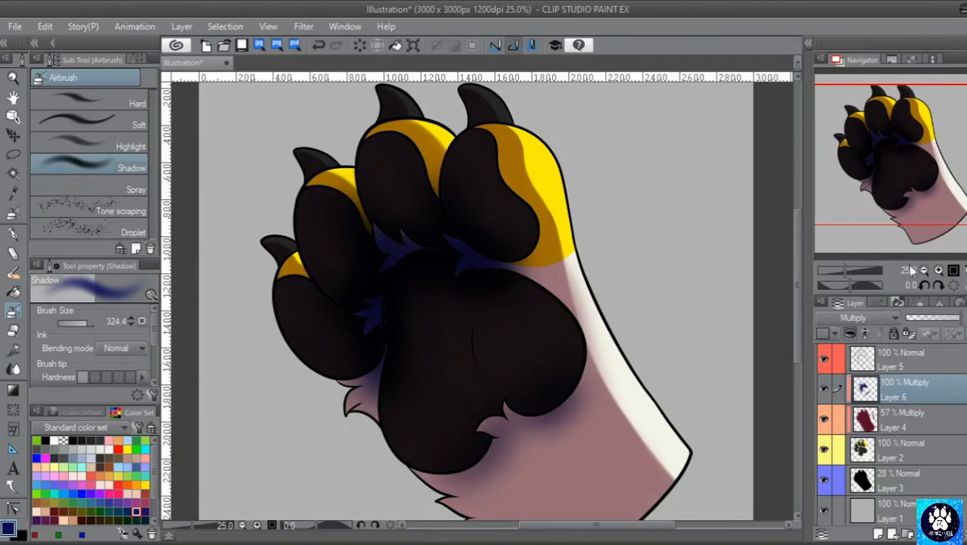
{"action": "left_click_drag", "start_coordinate": [921, 319], "coordinate": [944, 327]}
{"action": "mouse_move", "coordinate": [908, 182]}
{"action": "left_mouse_down"}
{"action": "mouse_move", "coordinate": [887, 164]}
{"action": "mouse_move", "coordinate": [898, 197]}
{"action": "mouse_move", "coordinate": [901, 140]}
{"action": "mouse_move", "coordinate": [911, 197]}
{"action": "left_mouse_up"}
{"action": "left_click", "coordinate": [938, 270]}
{"action": "left_click", "coordinate": [939, 270]}
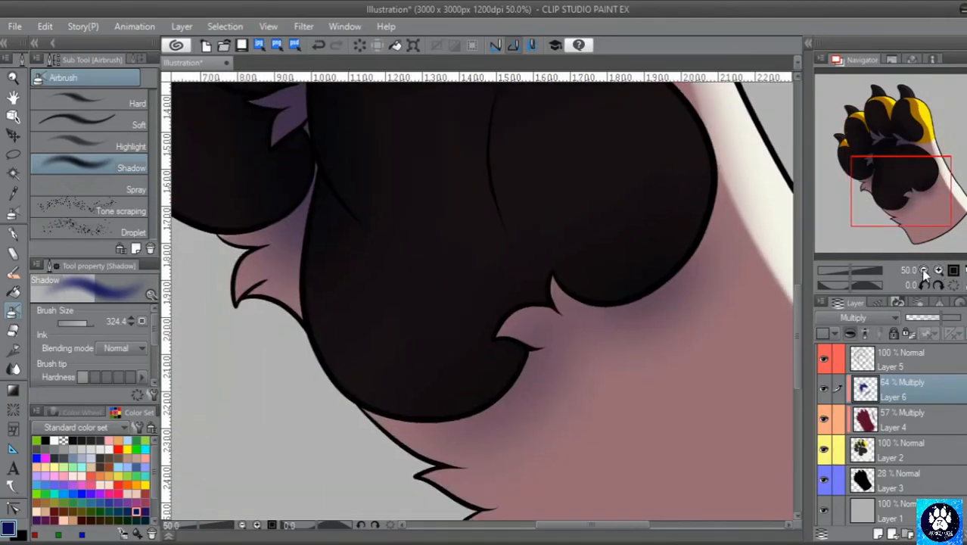
{"action": "left_click", "coordinate": [923, 271]}
{"action": "left_click", "coordinate": [913, 192]}
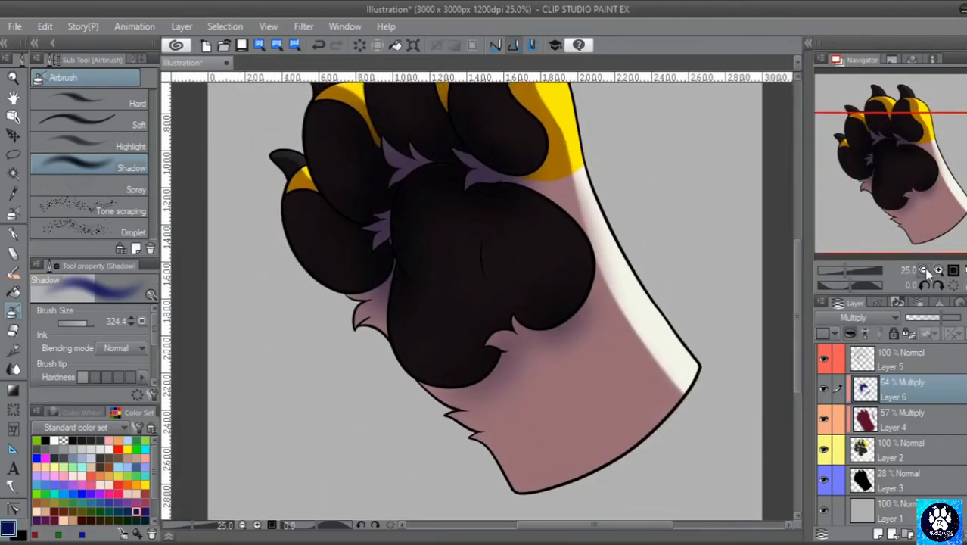
{"action": "left_click", "coordinate": [924, 271]}
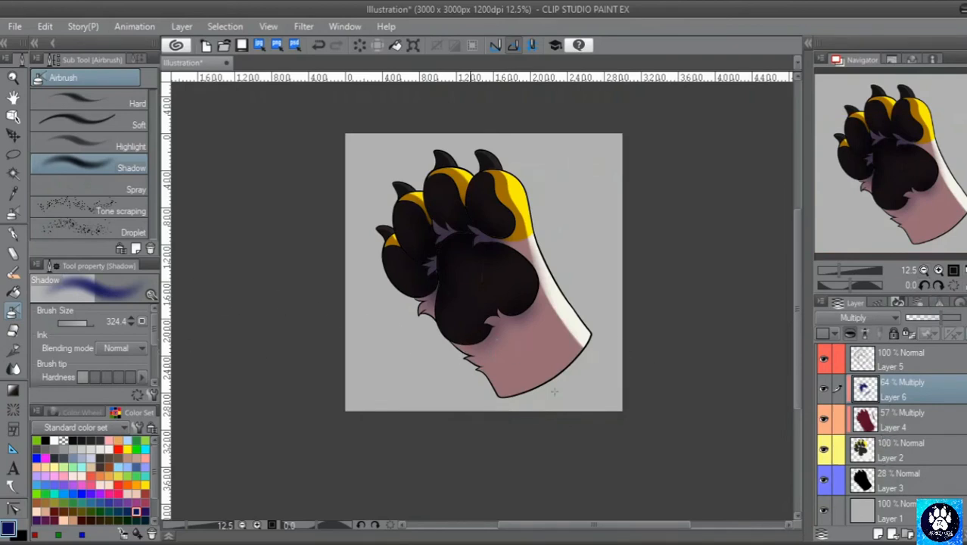
Add a new clipped layer directly above the maroon Layer 4 and set the Shadow airbrush size to 728
{"action": "left_click", "coordinate": [900, 420]}
{"action": "left_click", "coordinate": [878, 534]}
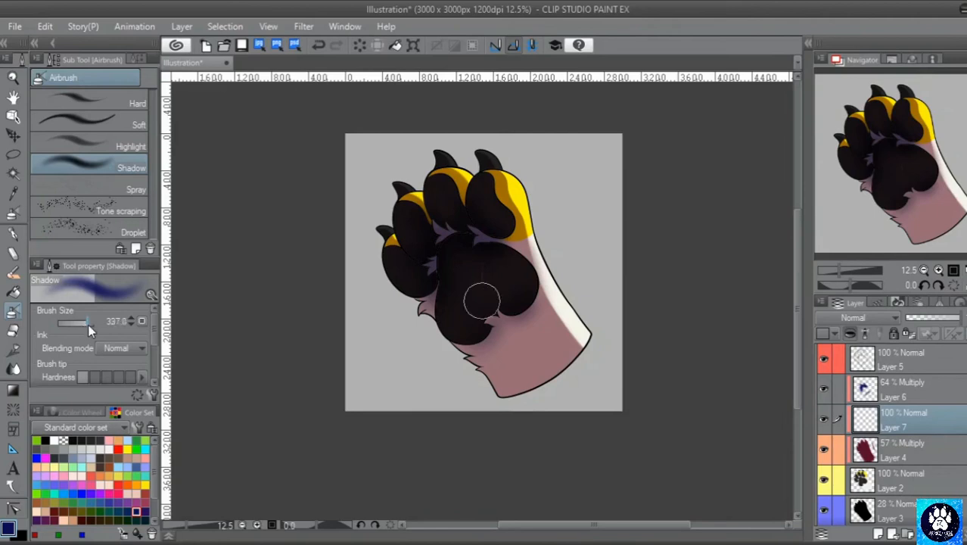
{"action": "left_click_drag", "start_coordinate": [88, 324], "coordinate": [90, 324]}
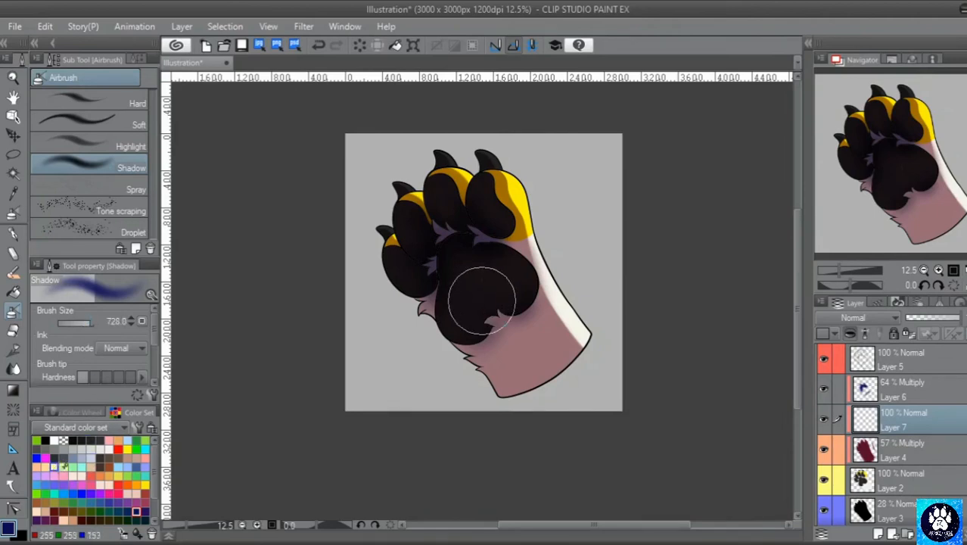
{"action": "left_click", "coordinate": [137, 482]}
{"action": "left_click", "coordinate": [146, 485]}
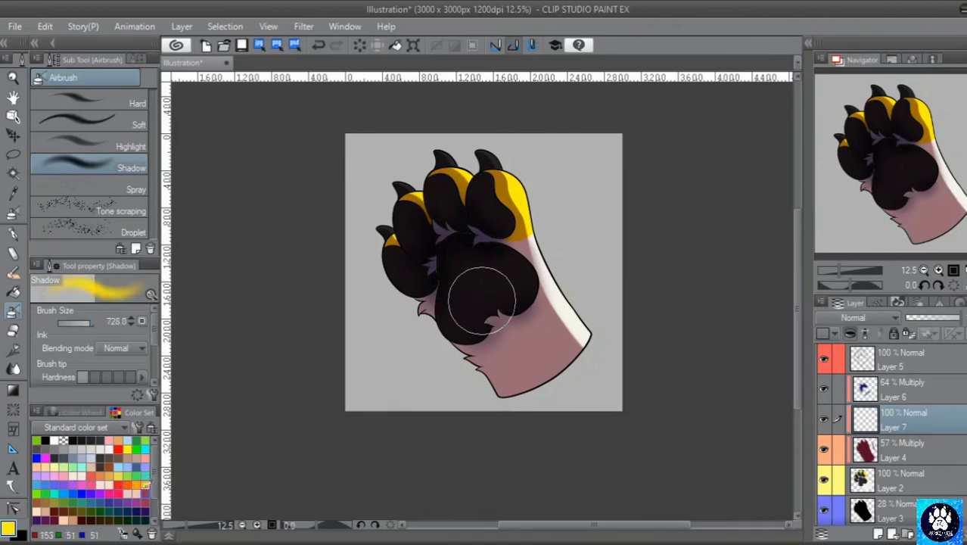
{"action": "mouse_move", "coordinate": [409, 243]}
{"action": "left_mouse_down"}
{"action": "mouse_move", "coordinate": [422, 219]}
{"action": "mouse_move", "coordinate": [464, 205]}
{"action": "left_mouse_up"}
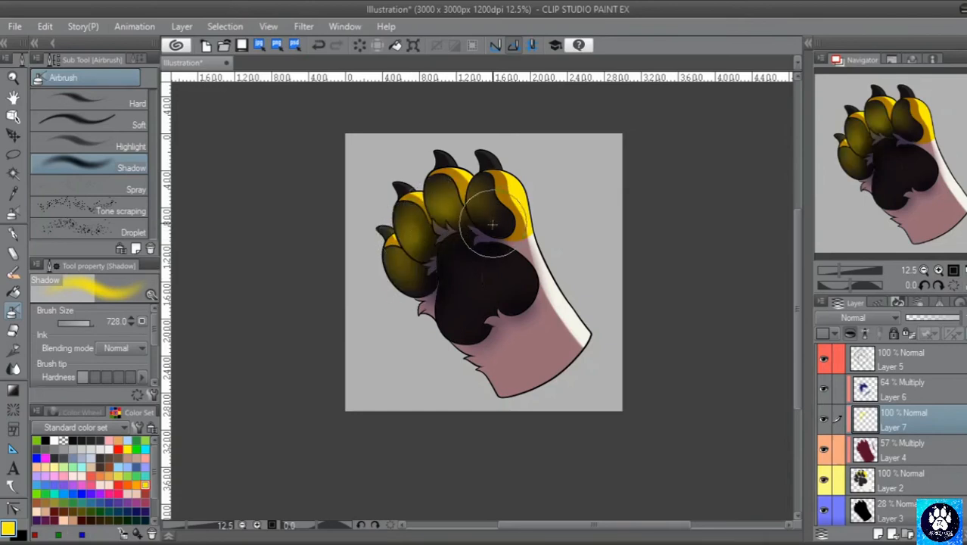
{"action": "key", "text": "ctrl+z"}
Airbrush orange over the toe pads and palm pad, and set Layer 7 to Glow dodge at 64% opacity
{"action": "left_click", "coordinate": [137, 482]}
{"action": "mouse_move", "coordinate": [421, 241]}
{"action": "left_mouse_down"}
{"action": "mouse_move", "coordinate": [408, 266]}
{"action": "mouse_move", "coordinate": [417, 225]}
{"action": "mouse_move", "coordinate": [438, 207]}
{"action": "mouse_move", "coordinate": [491, 206]}
{"action": "mouse_move", "coordinate": [457, 311]}
{"action": "mouse_move", "coordinate": [462, 294]}
{"action": "mouse_move", "coordinate": [514, 280]}
{"action": "left_mouse_up"}
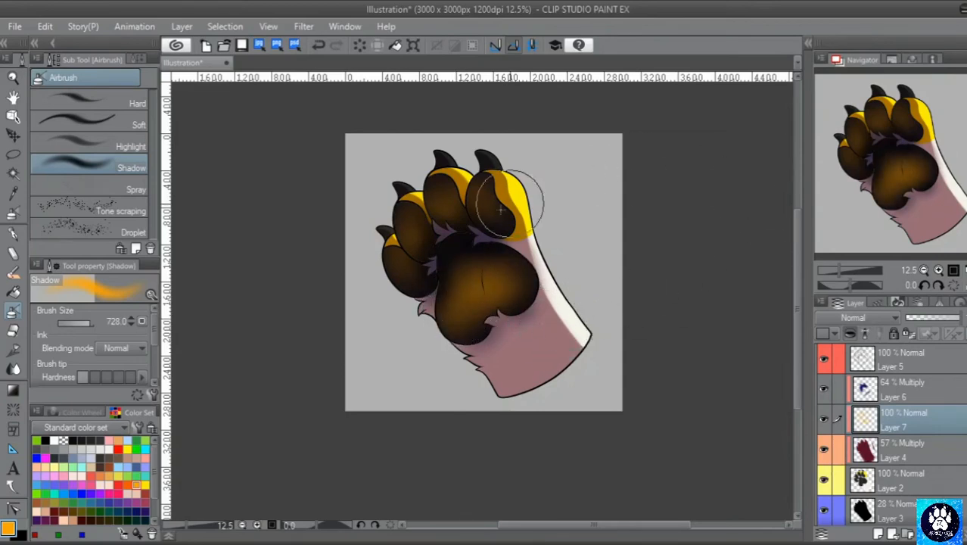
{"action": "left_click", "coordinate": [893, 318]}
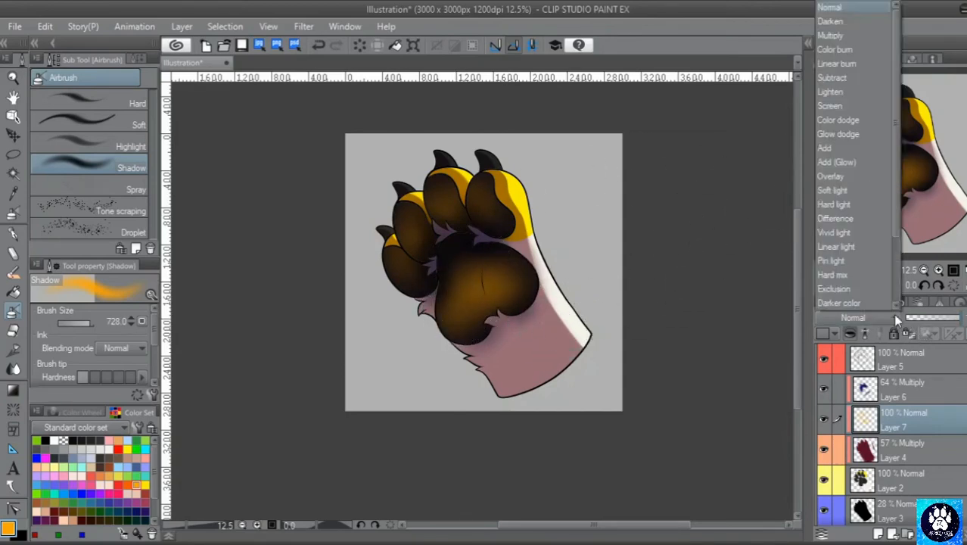
{"action": "left_click", "coordinate": [840, 134]}
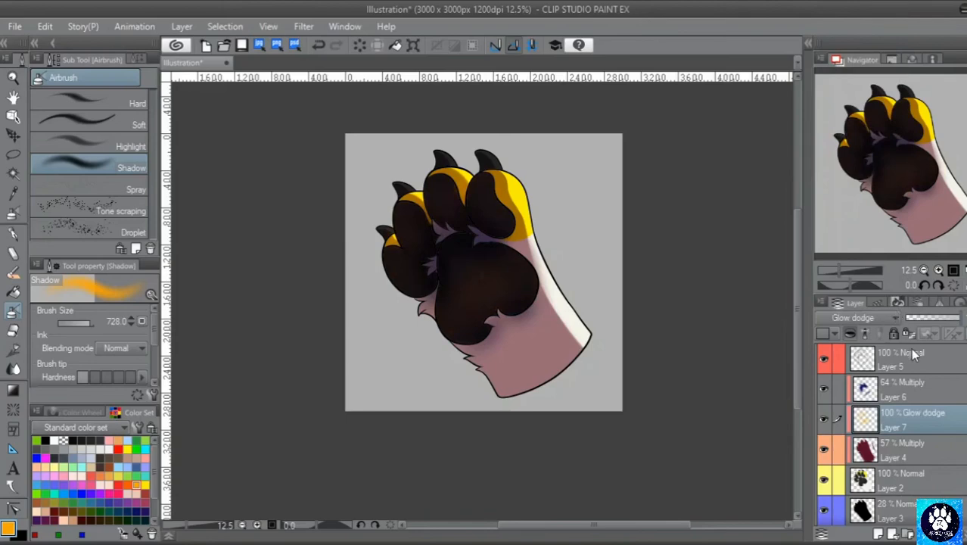
{"action": "left_click_drag", "start_coordinate": [926, 323], "coordinate": [939, 326]}
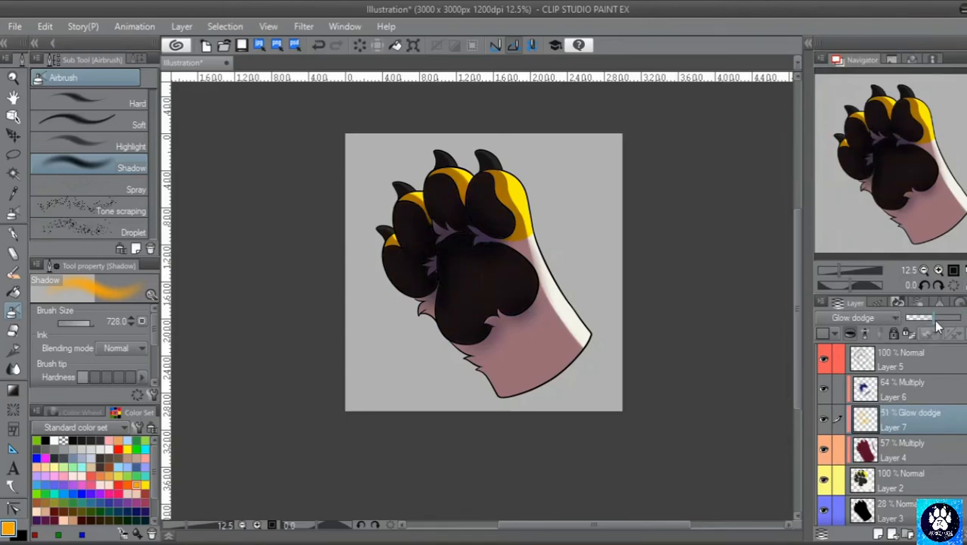
Add a new clipped layer above Layer 7 and move it above the dark blue Multiply layer
{"action": "left_click", "coordinate": [938, 271]}
{"action": "left_click_drag", "start_coordinate": [918, 179], "coordinate": [890, 127]}
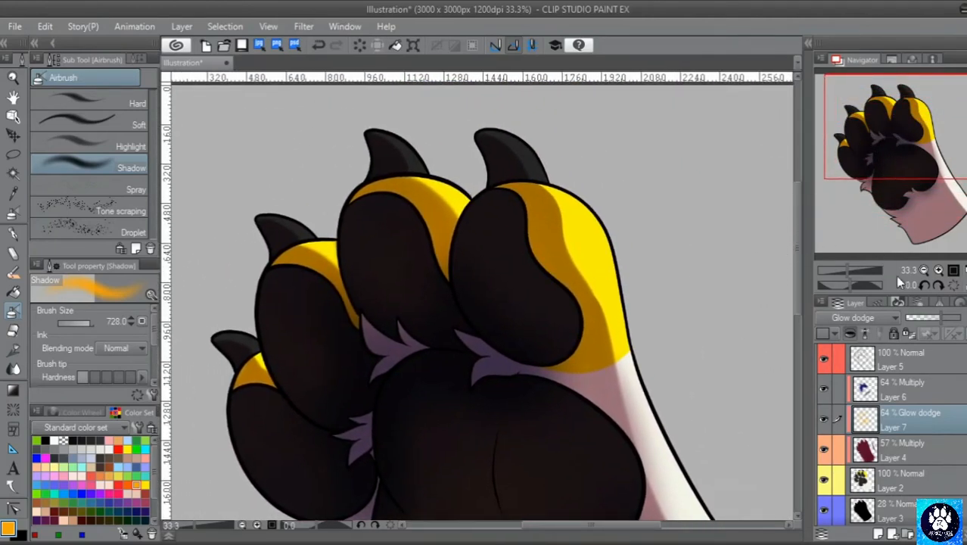
{"action": "left_click", "coordinate": [896, 400]}
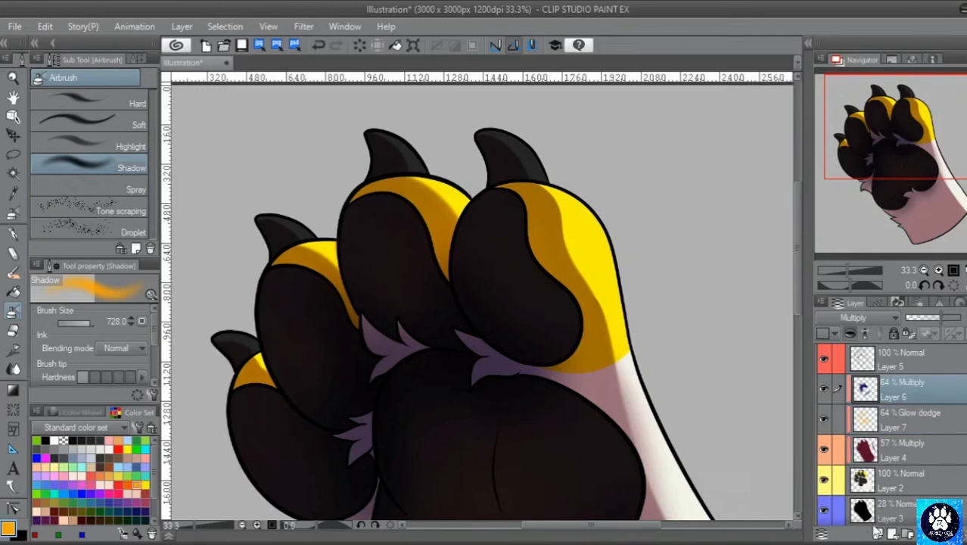
{"action": "left_click", "coordinate": [907, 423]}
{"action": "left_click", "coordinate": [879, 535]}
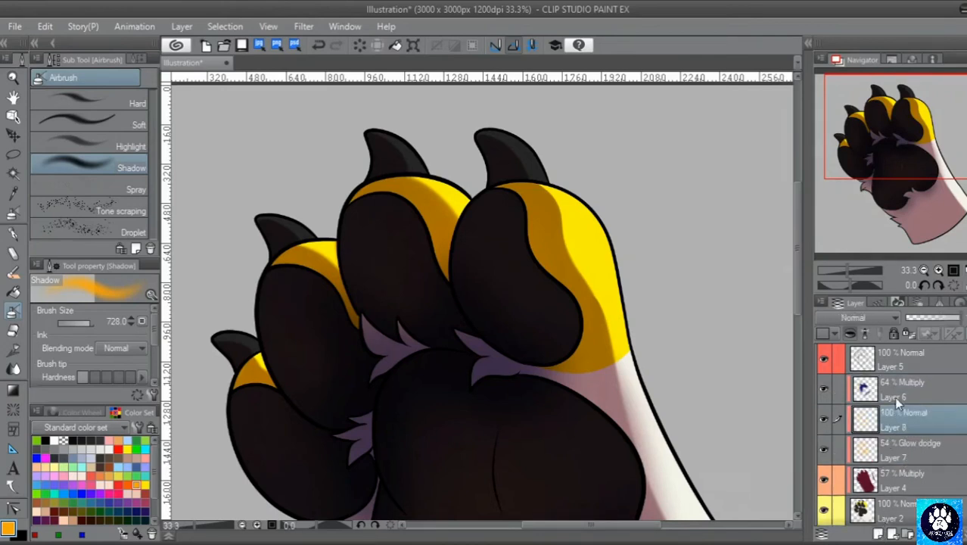
{"action": "left_click_drag", "start_coordinate": [897, 426], "coordinate": [901, 377]}
Airbrush orange light on Layer 8 along both outer edges of the paw, including the toes and claws
{"action": "left_click", "coordinate": [924, 271]}
{"action": "left_click", "coordinate": [924, 271]}
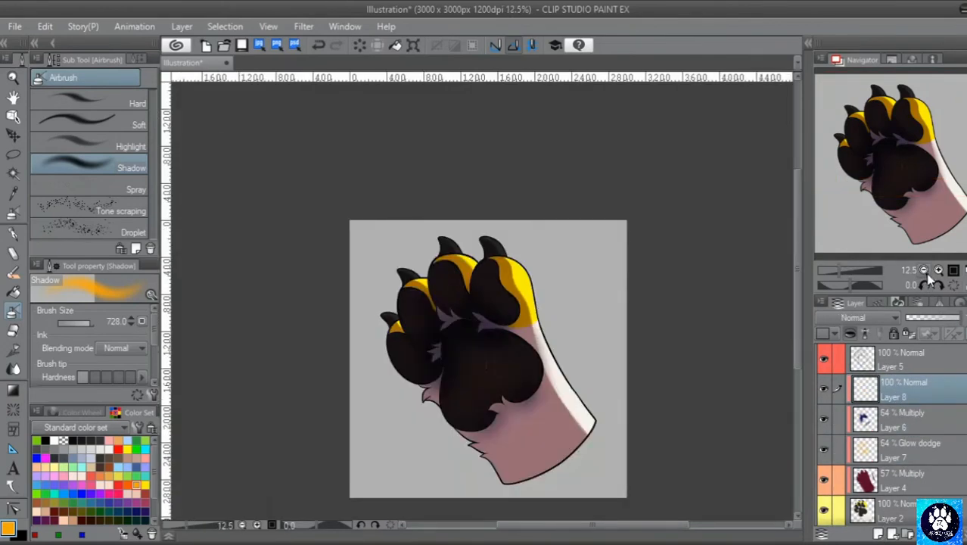
{"action": "mouse_move", "coordinate": [493, 229]}
{"action": "left_mouse_down"}
{"action": "mouse_move", "coordinate": [557, 281]}
{"action": "mouse_move", "coordinate": [601, 412]}
{"action": "left_mouse_up"}
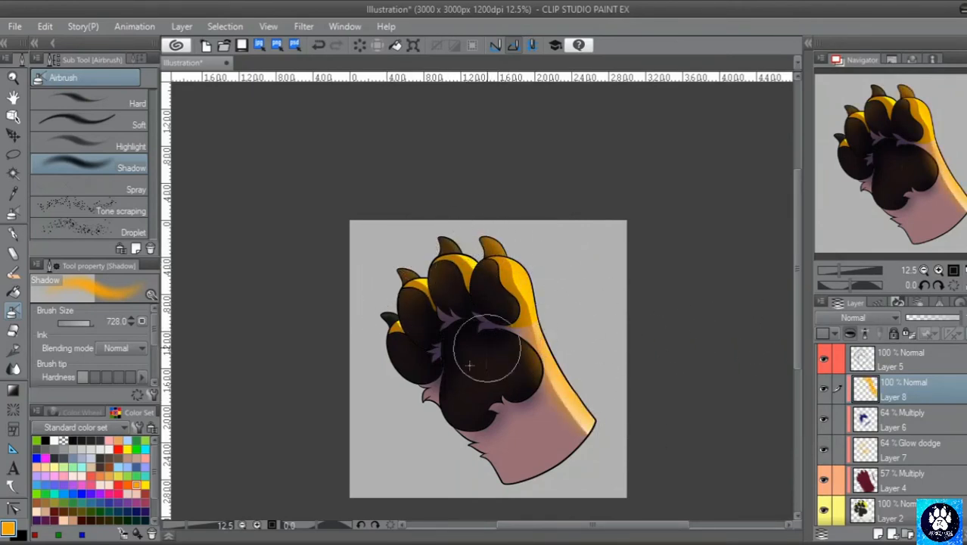
{"action": "mouse_move", "coordinate": [488, 345]}
{"action": "left_mouse_down"}
{"action": "mouse_move", "coordinate": [406, 391]}
{"action": "mouse_move", "coordinate": [494, 492]}
{"action": "left_mouse_up"}
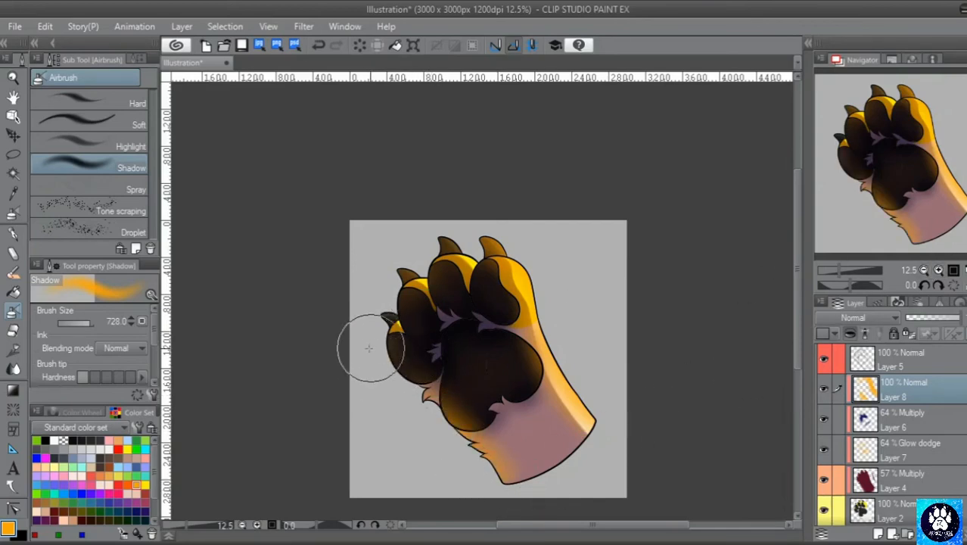
Set Layer 8 to Glow dodge blending at 60% opacity
{"action": "left_click", "coordinate": [940, 272]}
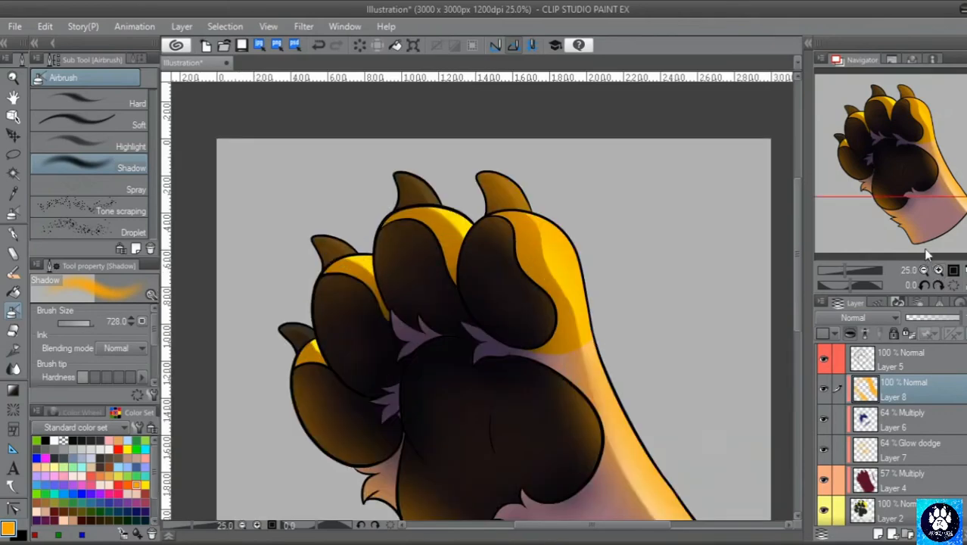
{"action": "mouse_move", "coordinate": [920, 192]}
{"action": "left_mouse_down"}
{"action": "mouse_move", "coordinate": [933, 233]}
{"action": "mouse_move", "coordinate": [927, 193]}
{"action": "left_mouse_up"}
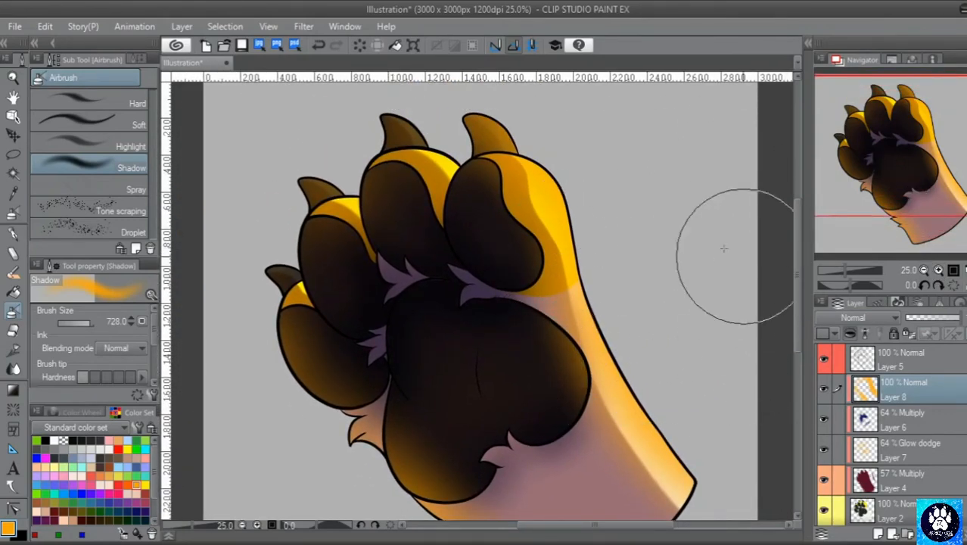
{"action": "left_click_drag", "start_coordinate": [909, 177], "coordinate": [895, 183]}
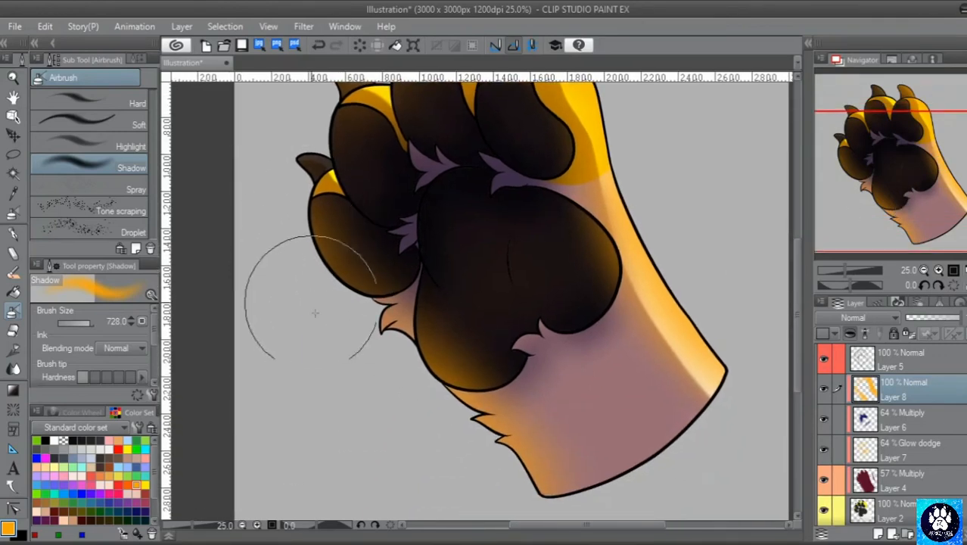
{"action": "left_click", "coordinate": [924, 270]}
{"action": "left_click", "coordinate": [953, 270]}
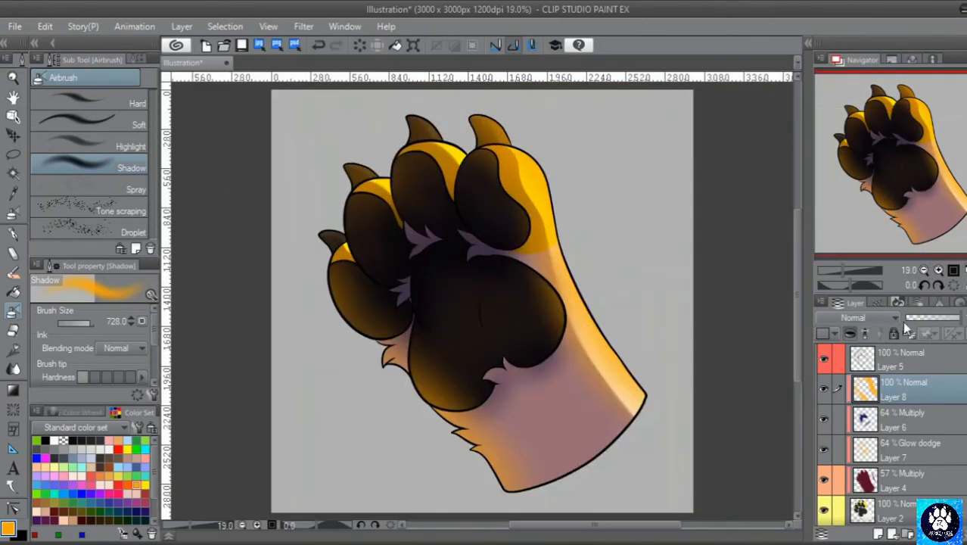
{"action": "left_click", "coordinate": [893, 317]}
{"action": "left_click", "coordinate": [840, 134]}
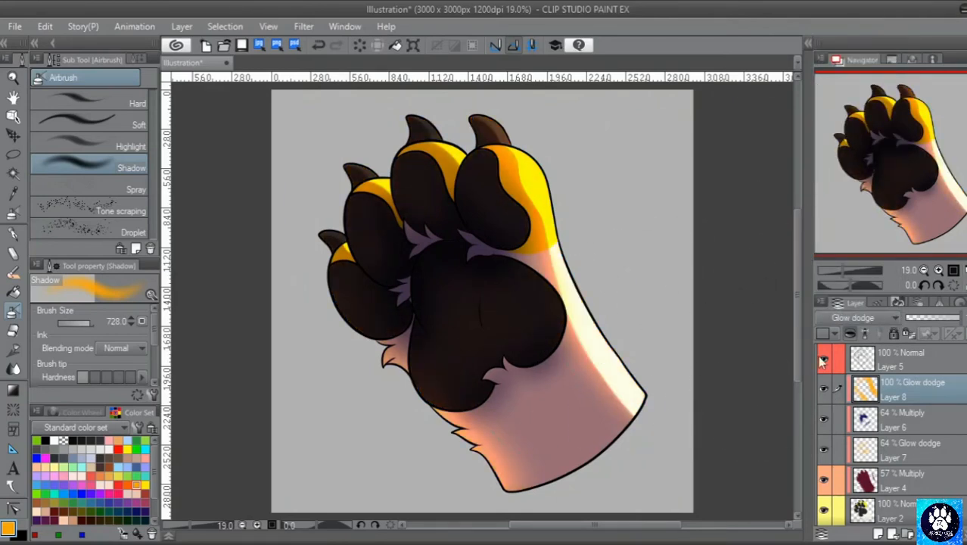
{"action": "left_click_drag", "start_coordinate": [923, 318], "coordinate": [931, 318]}
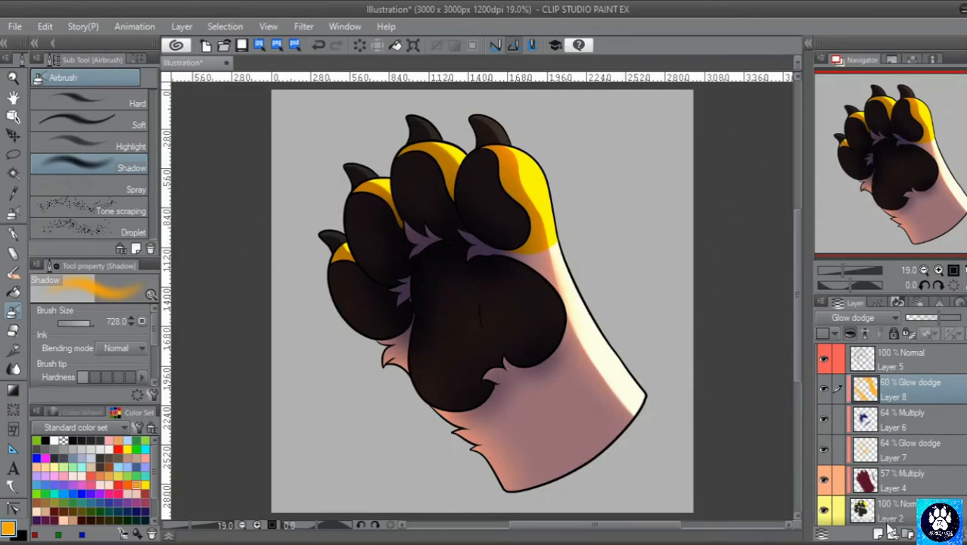
Add a clipped layer above the line art on Layer 5 and set up a larger G-pen with stabilization 3
{"action": "left_click", "coordinate": [899, 363]}
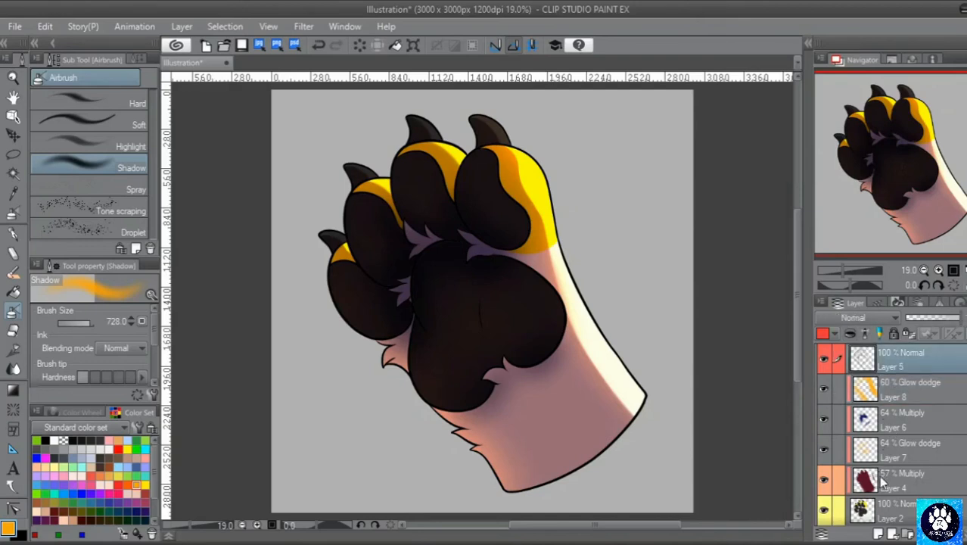
{"action": "left_click", "coordinate": [880, 534]}
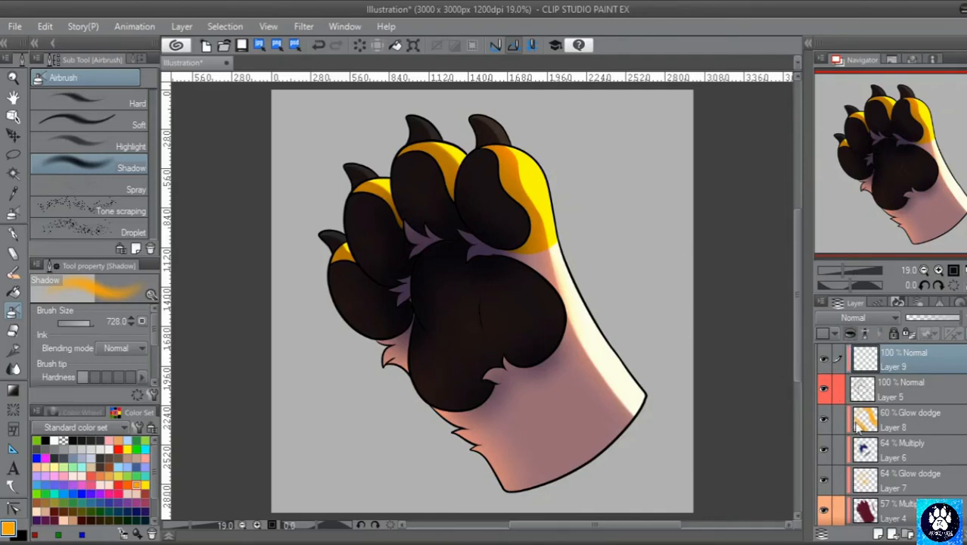
{"action": "left_click", "coordinate": [13, 233]}
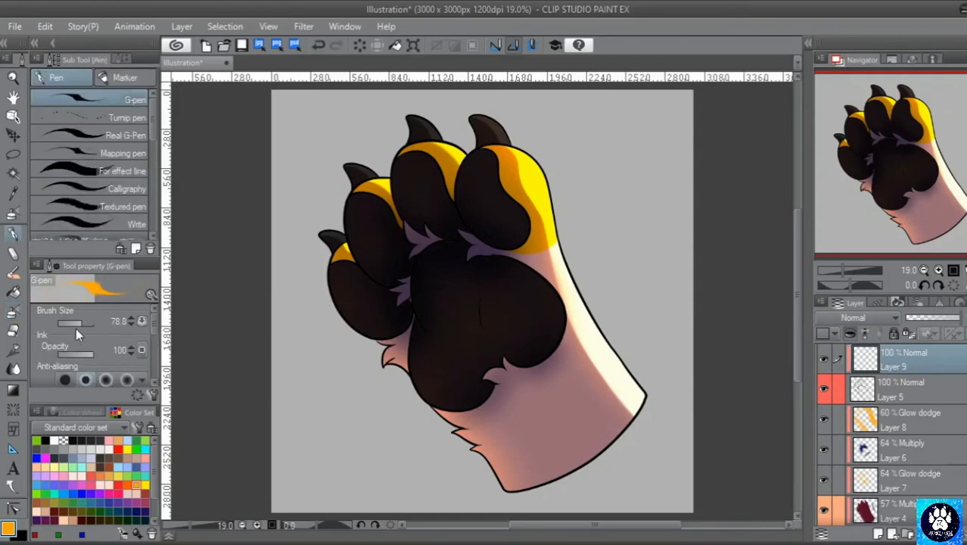
{"action": "left_click_drag", "start_coordinate": [84, 324], "coordinate": [87, 324]}
{"action": "left_click", "coordinate": [154, 361]}
{"action": "left_click", "coordinate": [71, 348]}
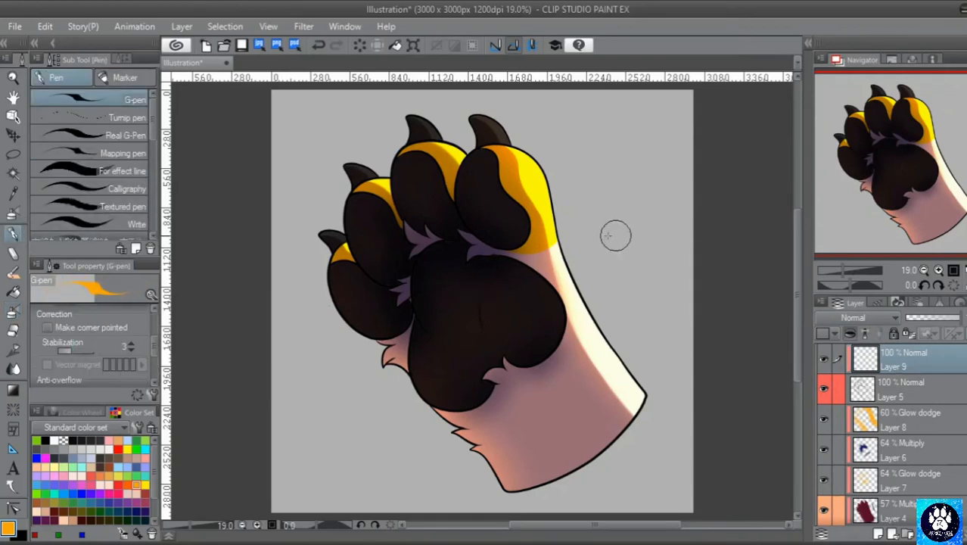
Sample the shaded yellow beside the toe pad and adjust it to a dark olive brown with H 49, S 86, V 15
{"action": "left_click", "coordinate": [938, 270]}
{"action": "left_click", "coordinate": [939, 270]}
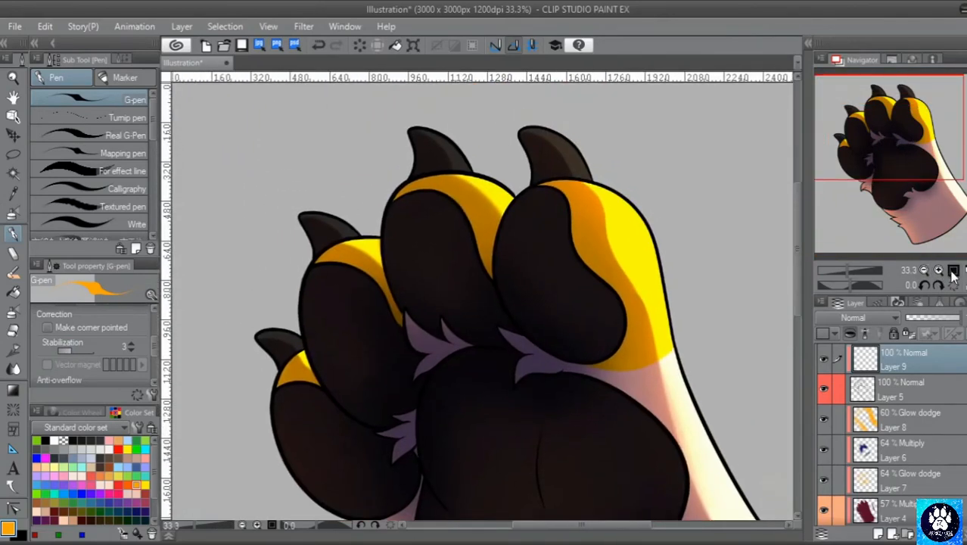
{"action": "left_click", "coordinate": [938, 271]}
{"action": "left_click_drag", "start_coordinate": [900, 119], "coordinate": [917, 116]}
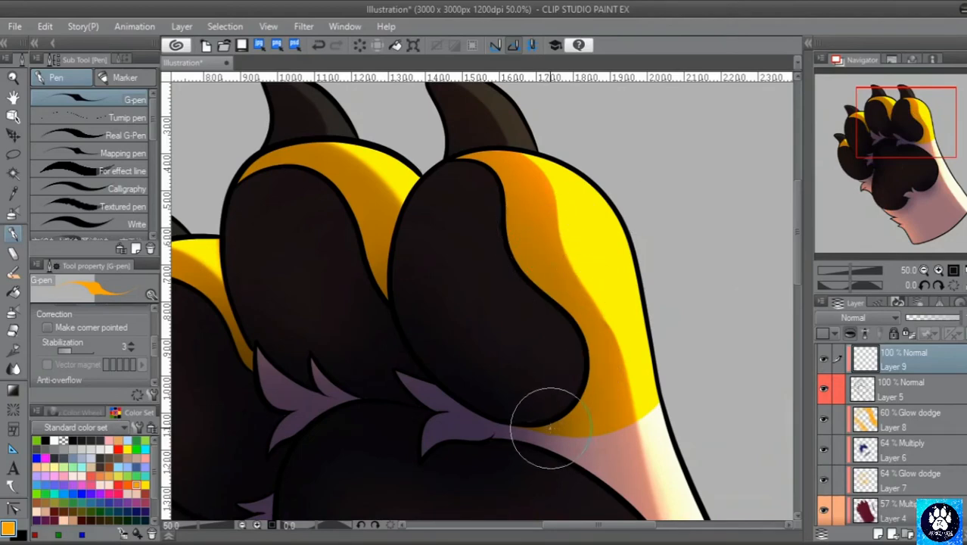
{"action": "mouse_move", "coordinate": [893, 154]}
{"action": "left_mouse_down"}
{"action": "mouse_move", "coordinate": [868, 145]}
{"action": "mouse_move", "coordinate": [872, 155]}
{"action": "left_mouse_up"}
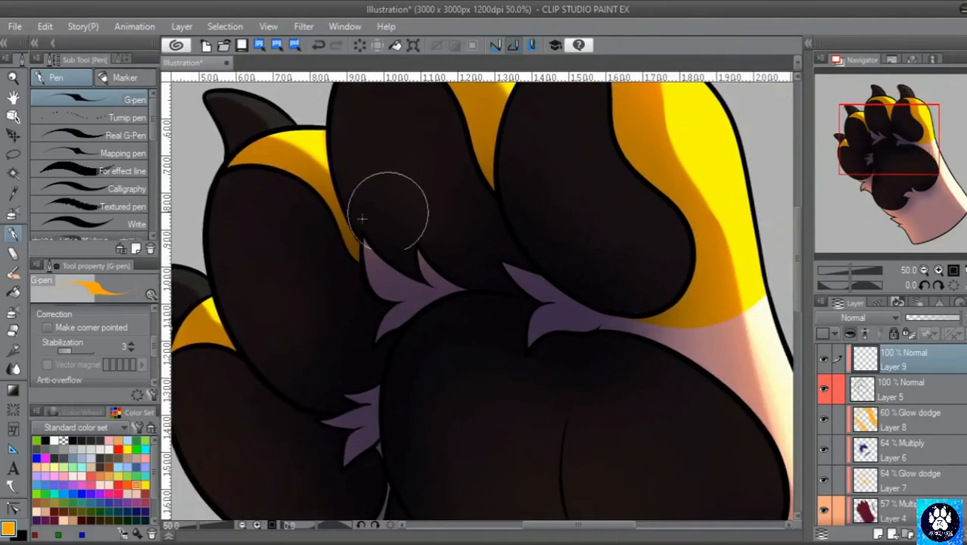
{"action": "left_click", "coordinate": [356, 242], "text": "alt"}
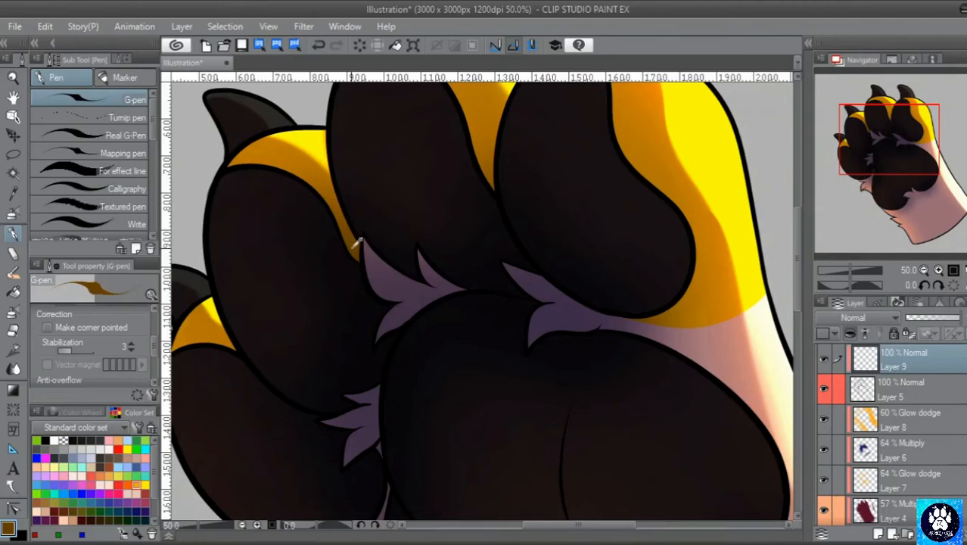
{"action": "left_click", "coordinate": [8, 527]}
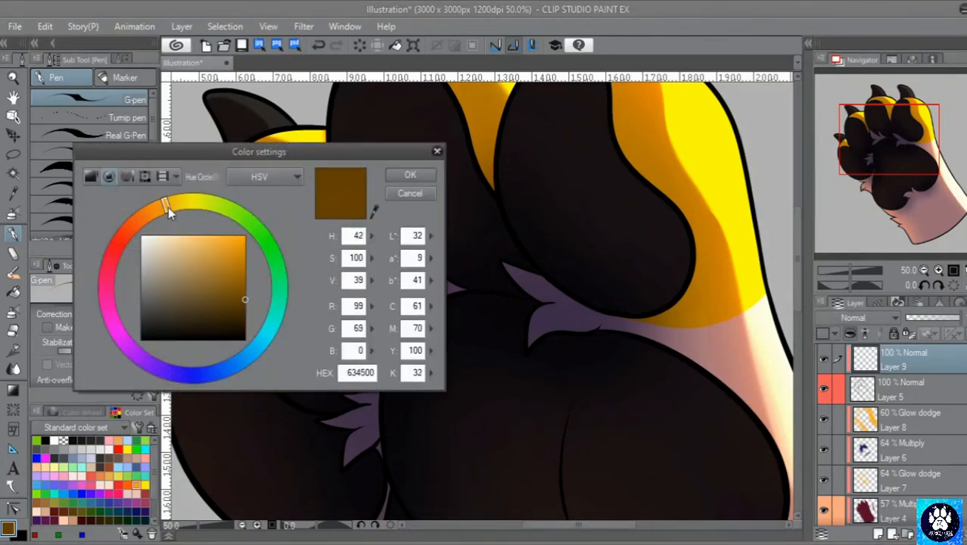
{"action": "left_click_drag", "start_coordinate": [168, 207], "coordinate": [177, 209]}
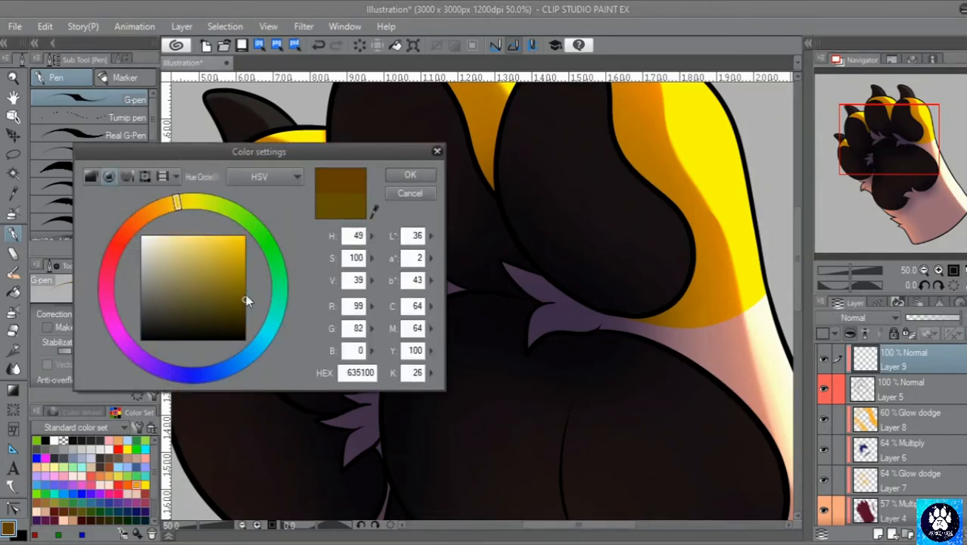
{"action": "left_click_drag", "start_coordinate": [245, 295], "coordinate": [236, 320]}
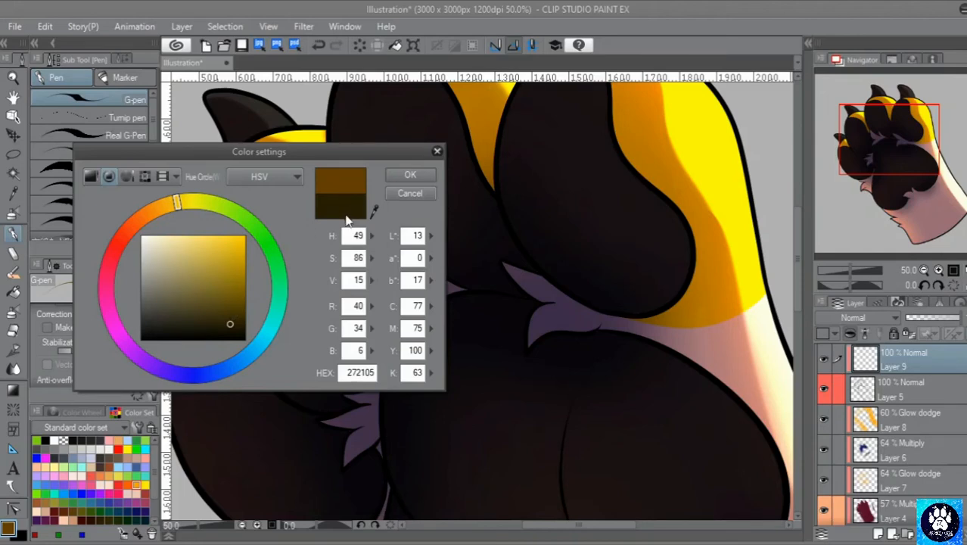
{"action": "left_click", "coordinate": [419, 174]}
Recolour the line art around the yellow fur of all four toes with the dark olive brown
{"action": "left_click_drag", "start_coordinate": [881, 155], "coordinate": [884, 116]}
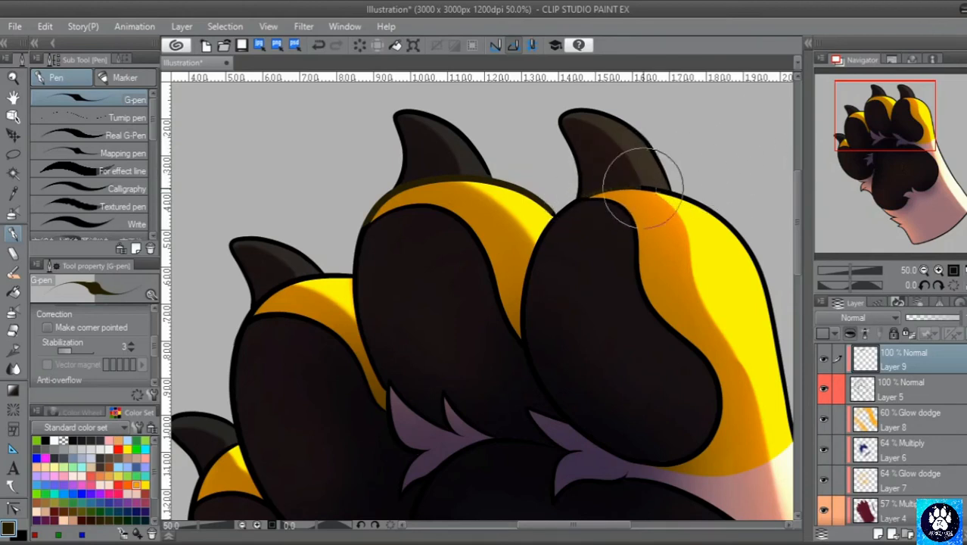
{"action": "left_click_drag", "start_coordinate": [685, 203], "coordinate": [529, 136]}
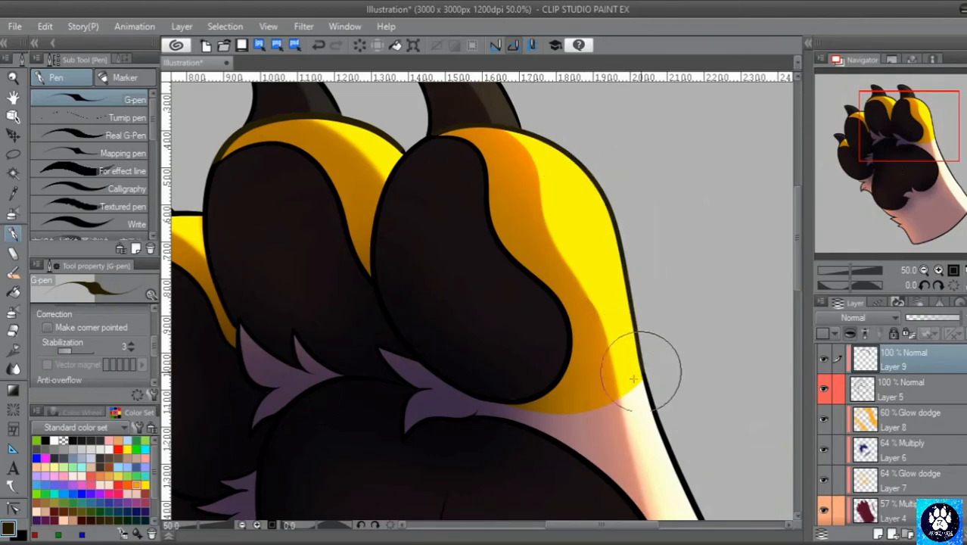
{"action": "left_click_drag", "start_coordinate": [934, 147], "coordinate": [851, 147]}
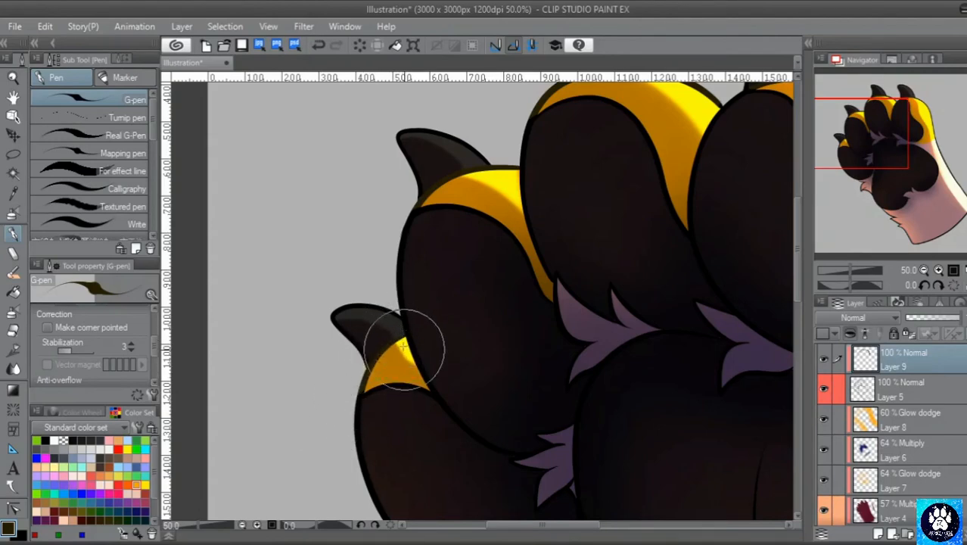
Sample the purple fur between the toe pads and the large pad and adjust it to a muted purple with H 284, S 28, V 48
{"action": "left_click_drag", "start_coordinate": [866, 157], "coordinate": [928, 168]}
{"action": "left_click", "coordinate": [318, 193], "text": "alt"}
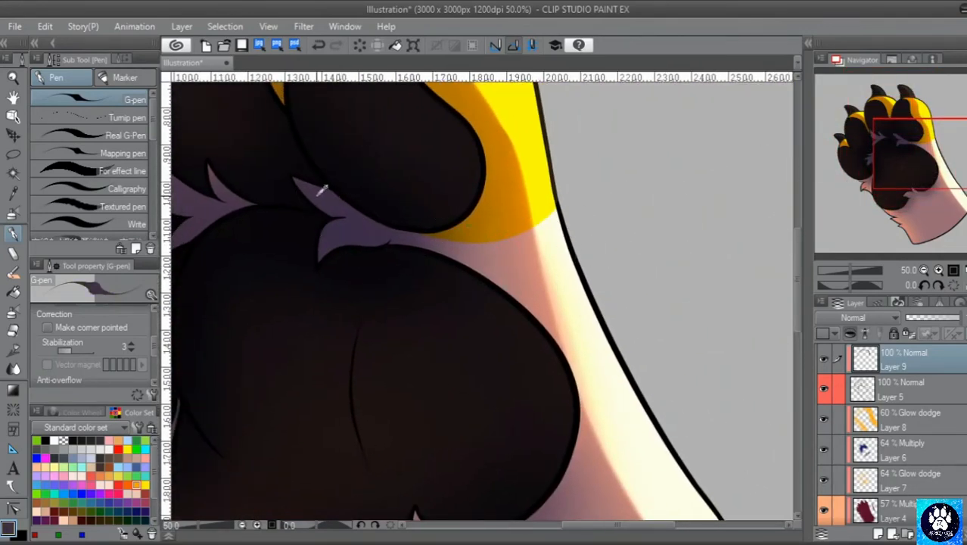
{"action": "left_click", "coordinate": [11, 530]}
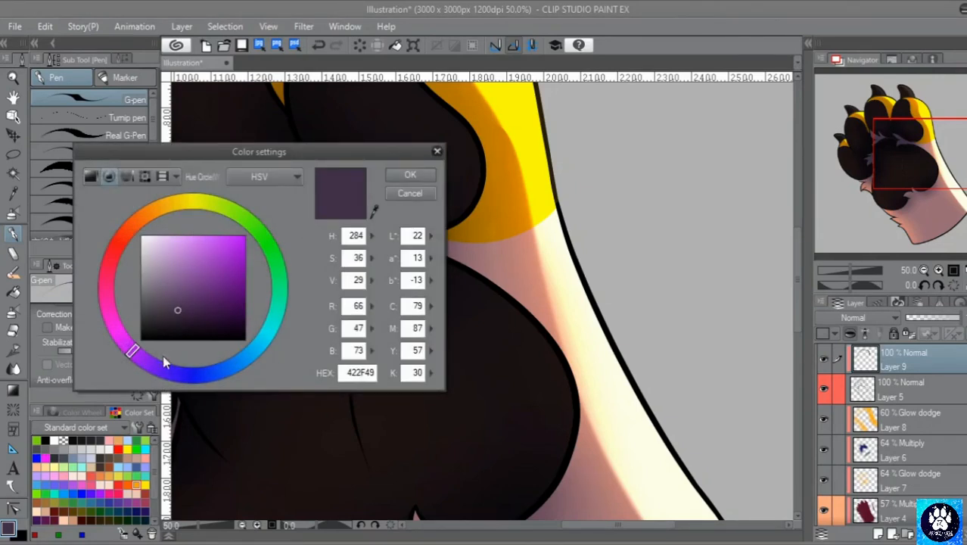
{"action": "left_click_drag", "start_coordinate": [180, 311], "coordinate": [177, 319]}
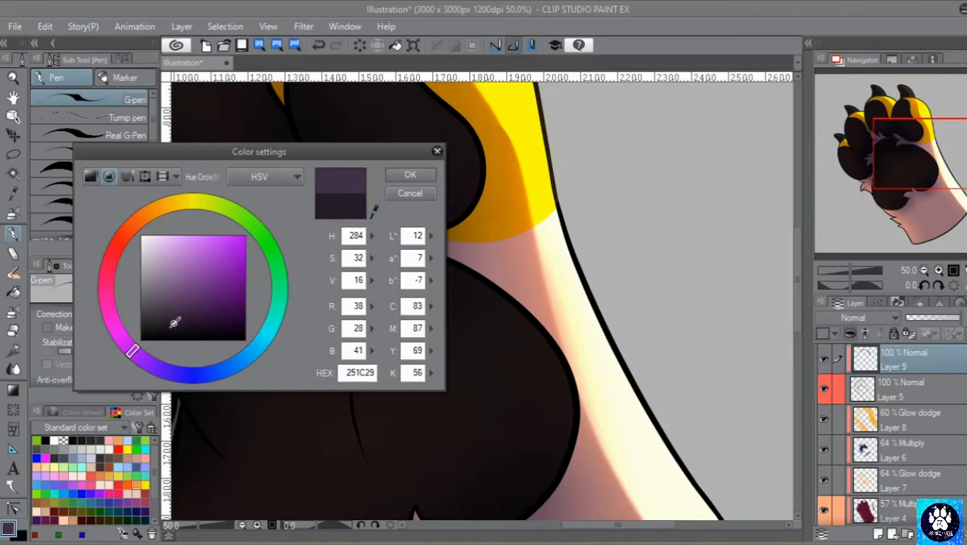
{"action": "left_click", "coordinate": [409, 193]}
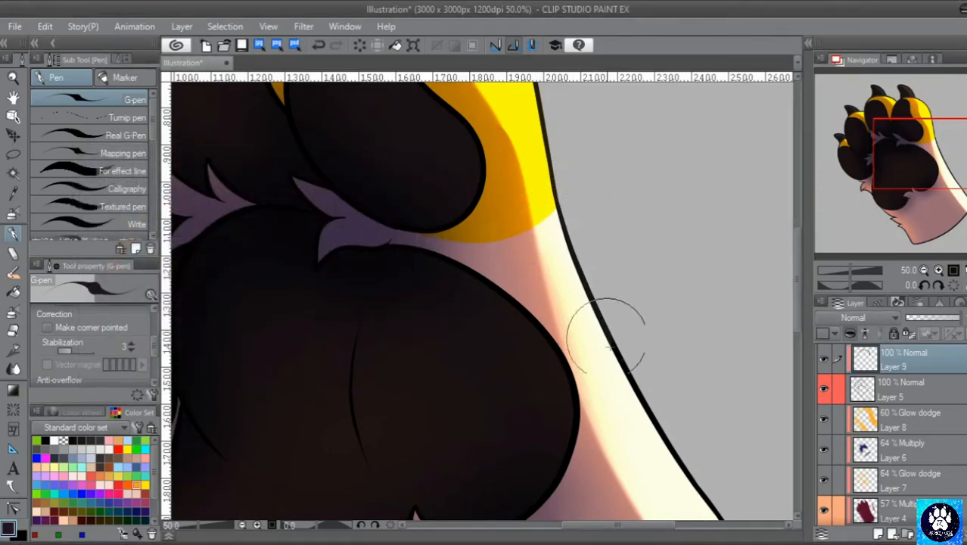
{"action": "left_click", "coordinate": [11, 528]}
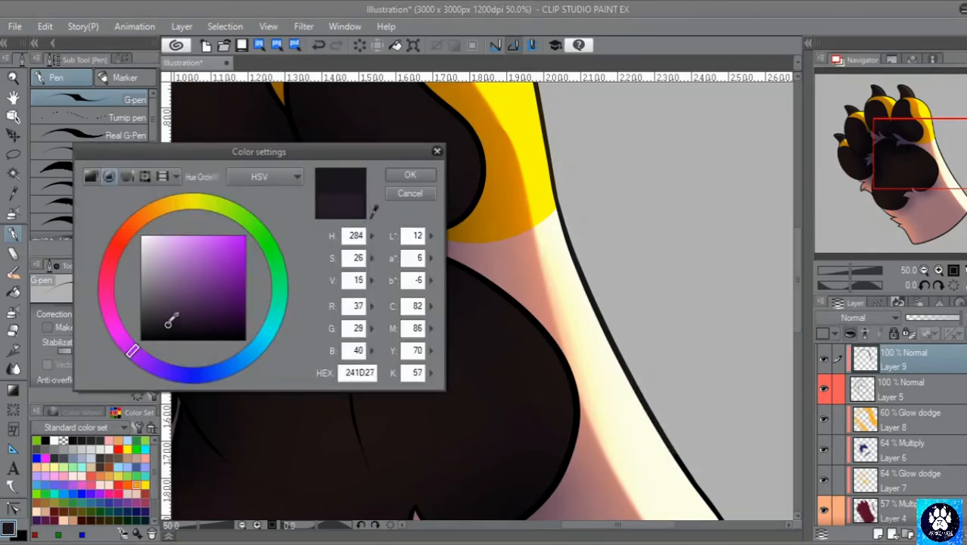
{"action": "left_click", "coordinate": [406, 176]}
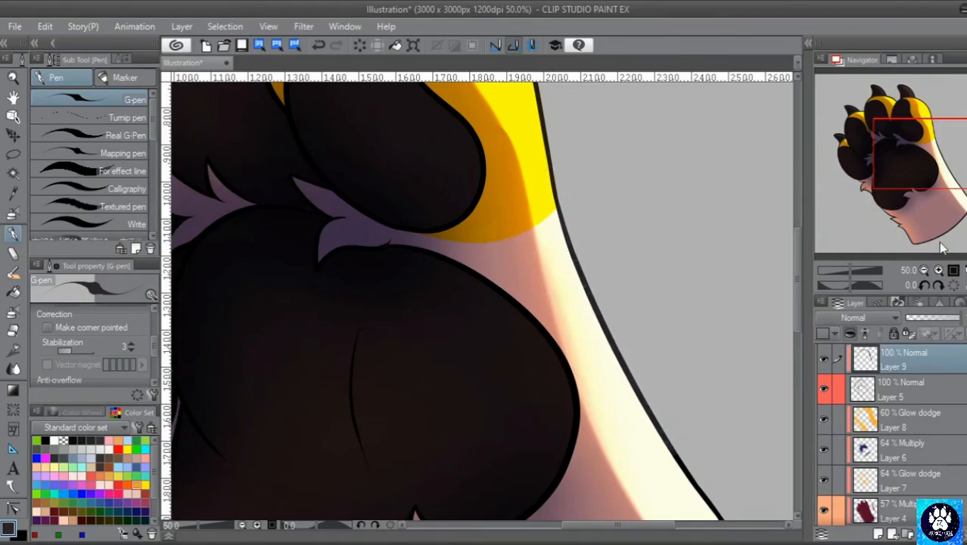
{"action": "left_click", "coordinate": [924, 269]}
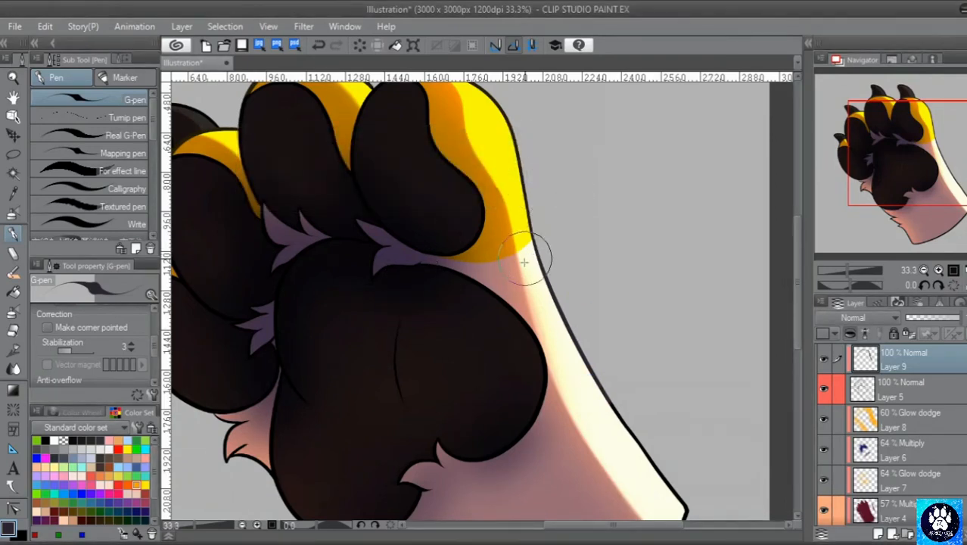
{"action": "double_click", "coordinate": [10, 532]}
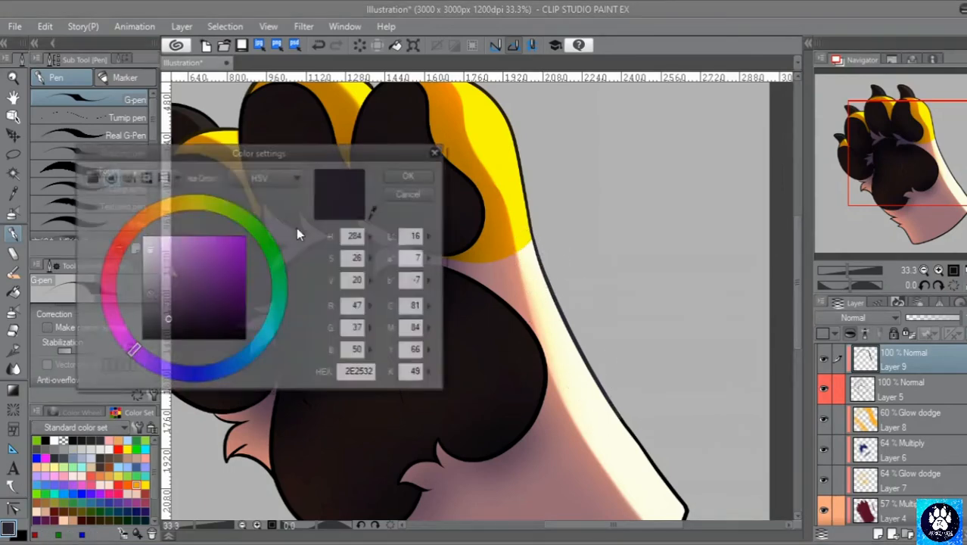
{"action": "left_click", "coordinate": [169, 289]}
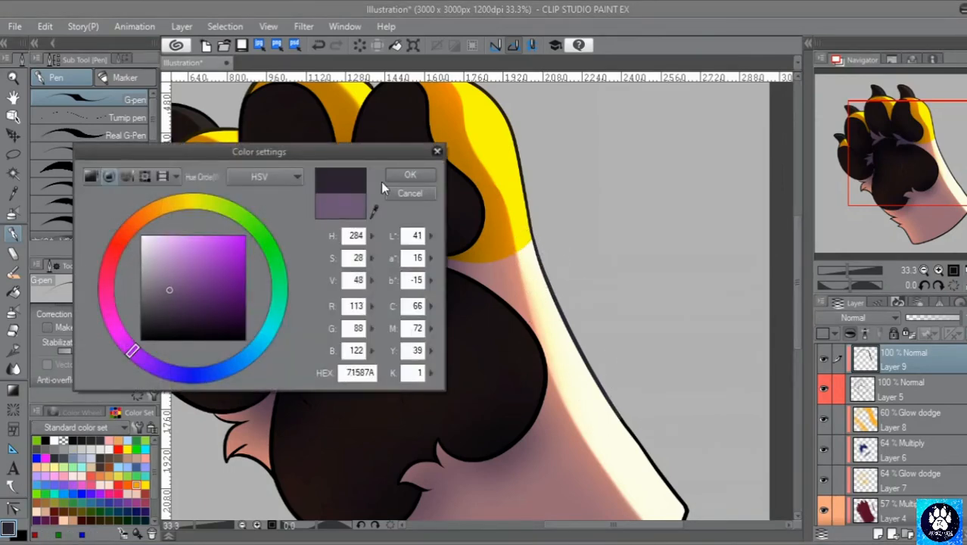
{"action": "left_click", "coordinate": [412, 175]}
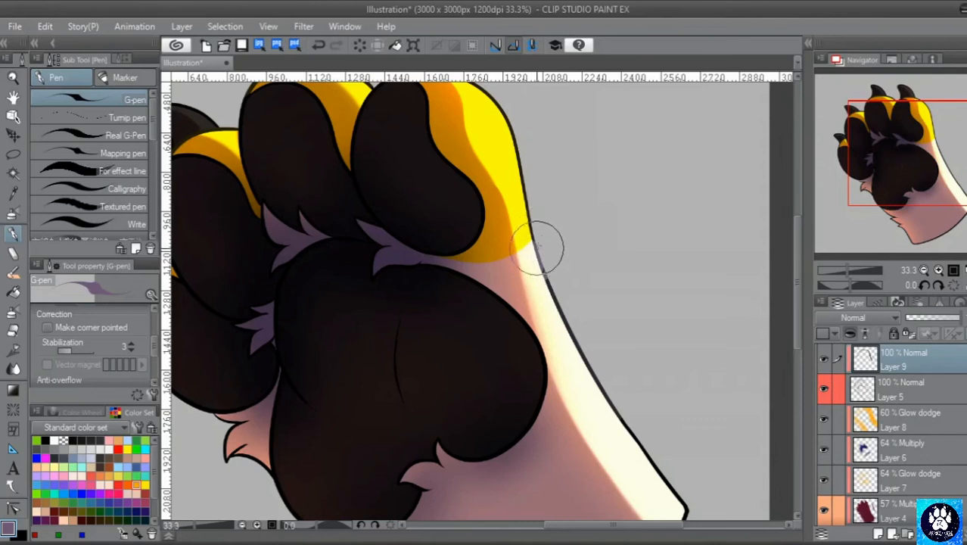
Recolour the outer arm outline from the yellow fur down around the lit wrist corner with the muted purple
{"action": "mouse_move", "coordinate": [540, 247]}
{"action": "left_mouse_down"}
{"action": "mouse_move", "coordinate": [567, 336]}
{"action": "mouse_move", "coordinate": [622, 436]}
{"action": "mouse_move", "coordinate": [677, 505]}
{"action": "left_mouse_up"}
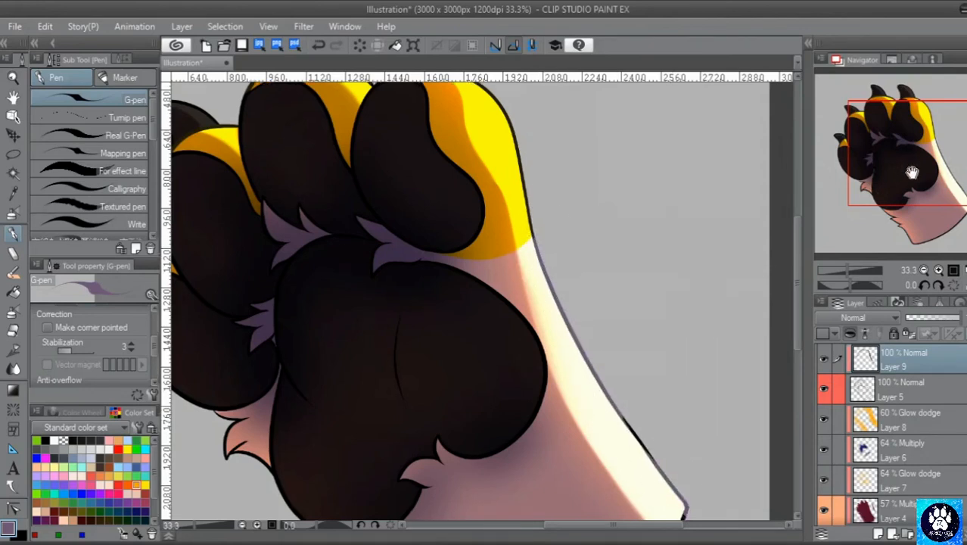
{"action": "left_click_drag", "start_coordinate": [911, 173], "coordinate": [919, 199]}
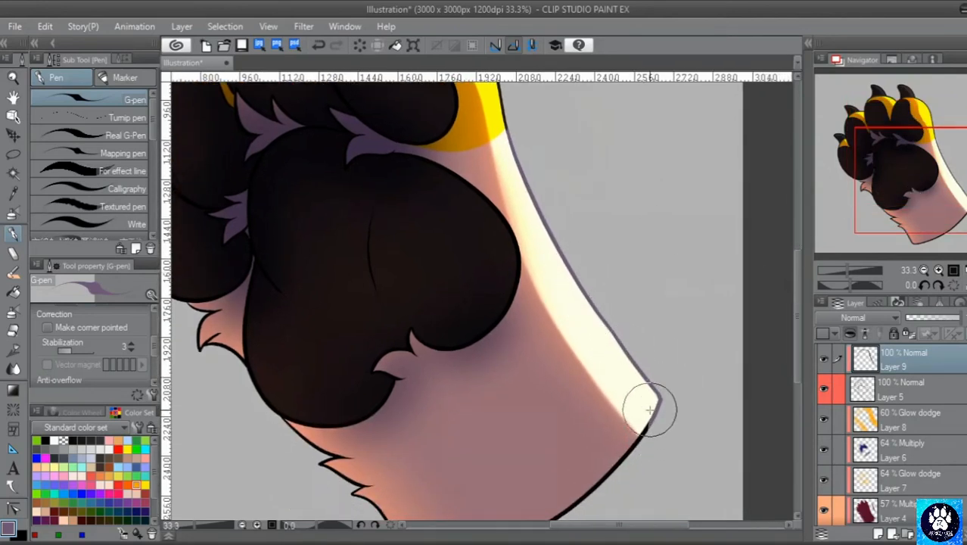
{"action": "mouse_move", "coordinate": [933, 184]}
{"action": "left_mouse_down"}
{"action": "mouse_move", "coordinate": [893, 165]}
{"action": "mouse_move", "coordinate": [885, 106]}
{"action": "mouse_move", "coordinate": [903, 205]}
{"action": "mouse_move", "coordinate": [914, 199]}
{"action": "left_mouse_up"}
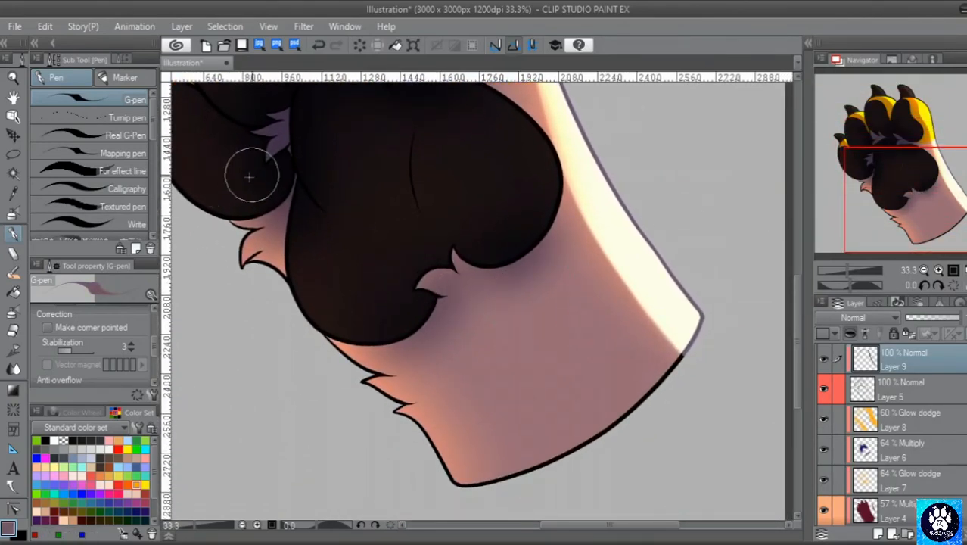
Sample the purple fur tuft beside the large pad and darken it to H 280, S 28, V 13
{"action": "left_click", "coordinate": [278, 129], "text": "alt"}
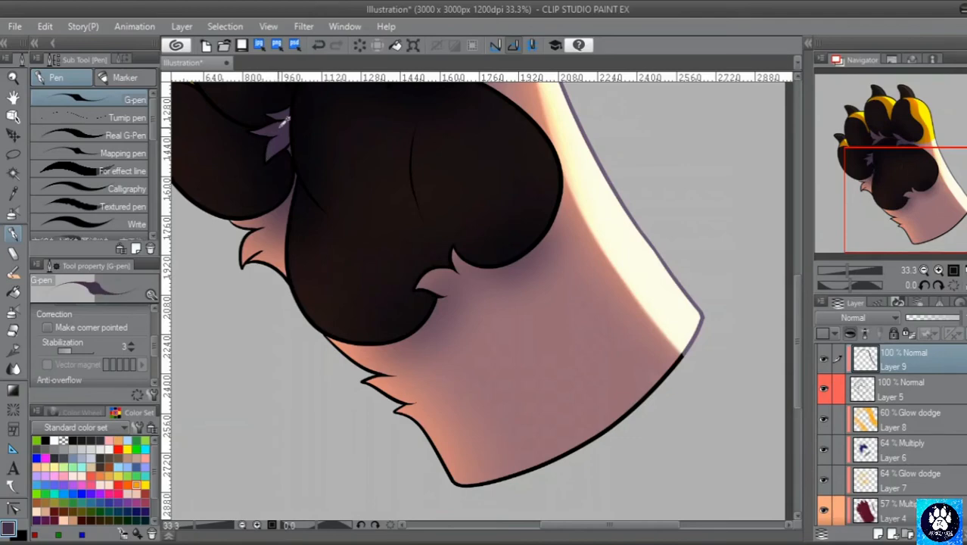
{"action": "left_click", "coordinate": [9, 530]}
{"action": "left_click_drag", "start_coordinate": [180, 311], "coordinate": [174, 321]}
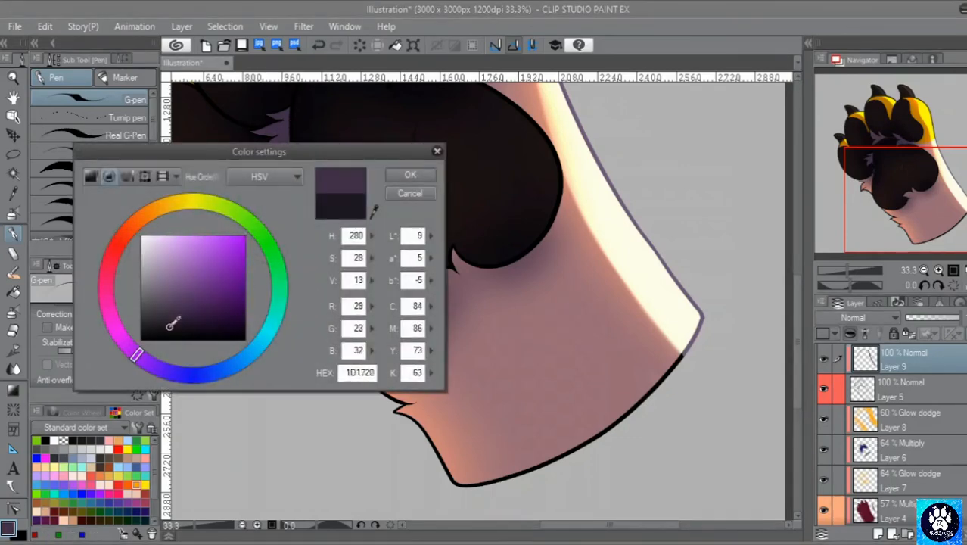
{"action": "left_click", "coordinate": [410, 175]}
Recolour the line art around the purple fur tufts between the toe pads and the large pad with the dark purple
{"action": "left_click_drag", "start_coordinate": [902, 162], "coordinate": [873, 153]}
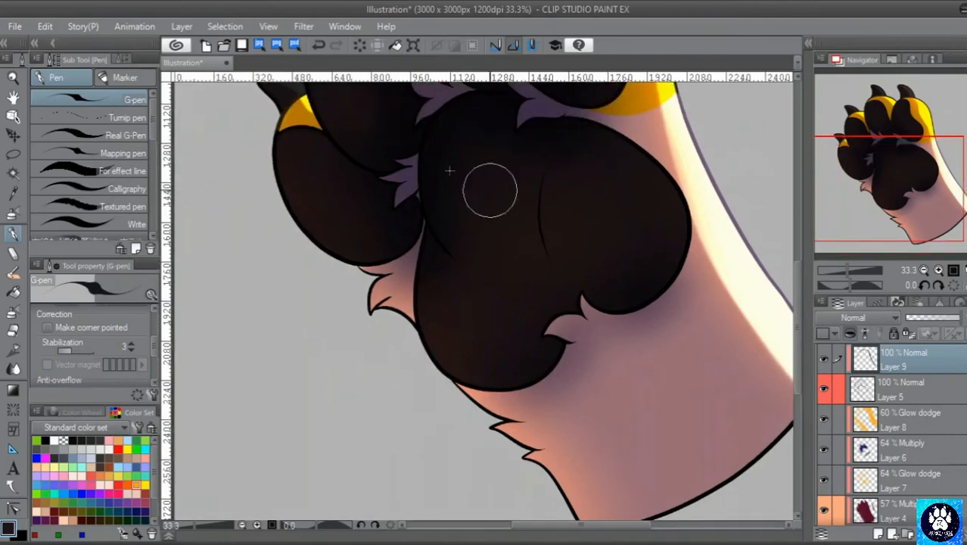
{"action": "mouse_move", "coordinate": [379, 214]}
{"action": "left_mouse_down"}
{"action": "mouse_move", "coordinate": [411, 186]}
{"action": "mouse_move", "coordinate": [416, 204]}
{"action": "mouse_move", "coordinate": [409, 180]}
{"action": "mouse_move", "coordinate": [386, 180]}
{"action": "mouse_move", "coordinate": [417, 144]}
{"action": "mouse_move", "coordinate": [425, 149]}
{"action": "mouse_move", "coordinate": [400, 220]}
{"action": "left_mouse_up"}
{"action": "left_click_drag", "start_coordinate": [857, 192], "coordinate": [876, 154]}
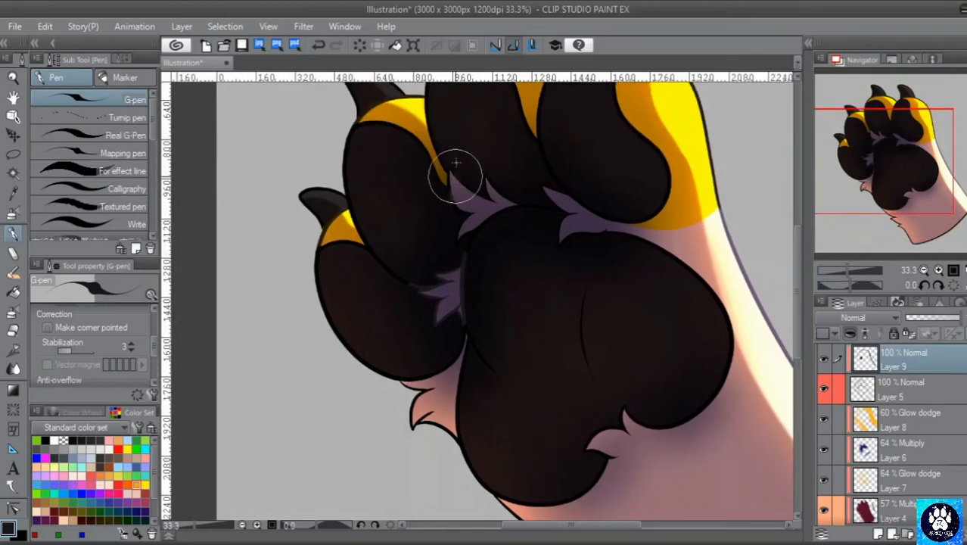
{"action": "mouse_move", "coordinate": [458, 222]}
{"action": "left_mouse_down"}
{"action": "mouse_move", "coordinate": [504, 183]}
{"action": "mouse_move", "coordinate": [517, 212]}
{"action": "mouse_move", "coordinate": [552, 206]}
{"action": "mouse_move", "coordinate": [567, 252]}
{"action": "mouse_move", "coordinate": [544, 185]}
{"action": "mouse_move", "coordinate": [586, 249]}
{"action": "mouse_move", "coordinate": [607, 234]}
{"action": "left_mouse_up"}
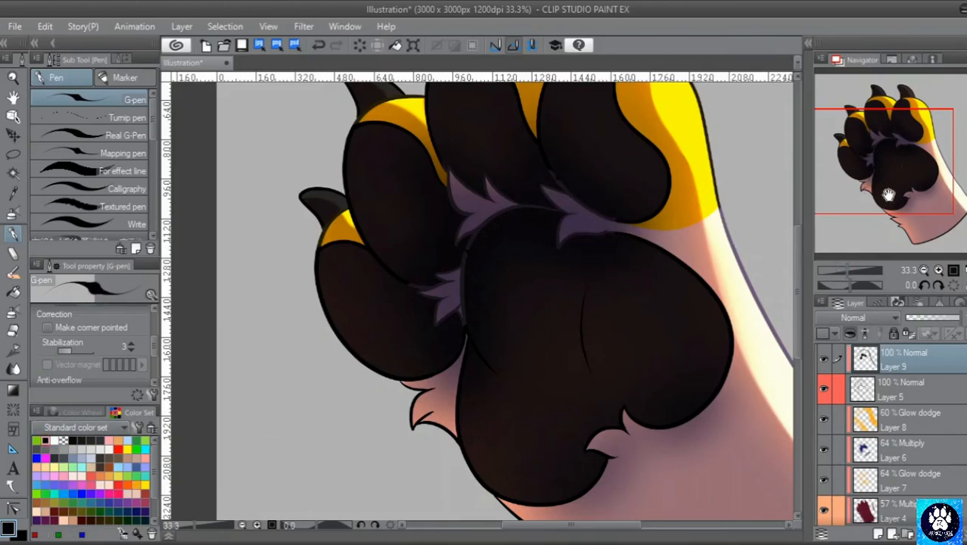
Set the G-pen stabilization to 27 and clean up the recoloured lines around the upper purple fur tufts
{"action": "left_click_drag", "start_coordinate": [889, 195], "coordinate": [890, 170]}
{"action": "left_click", "coordinate": [939, 270]}
{"action": "left_click", "coordinate": [938, 270]}
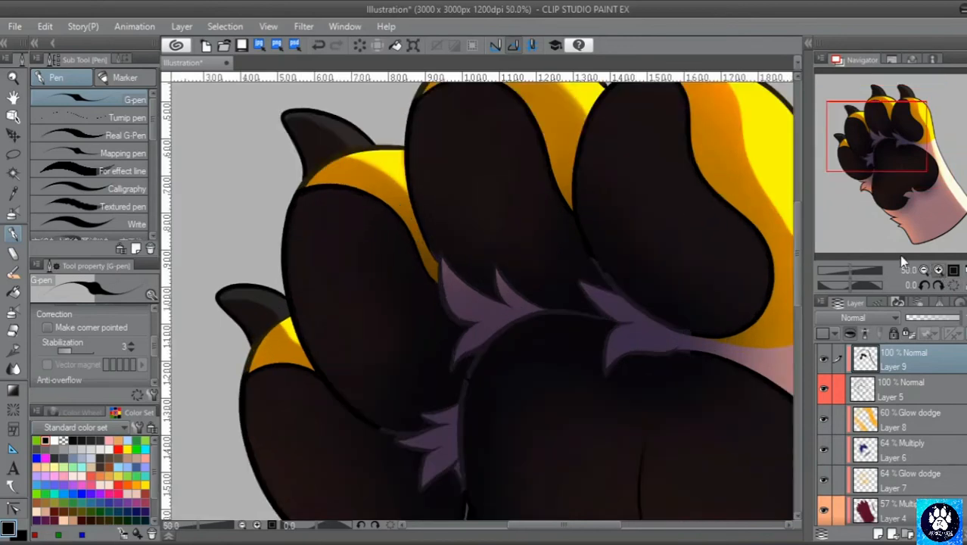
{"action": "left_click_drag", "start_coordinate": [622, 233], "coordinate": [687, 304]}
{"action": "key", "text": "ctrl+z"}
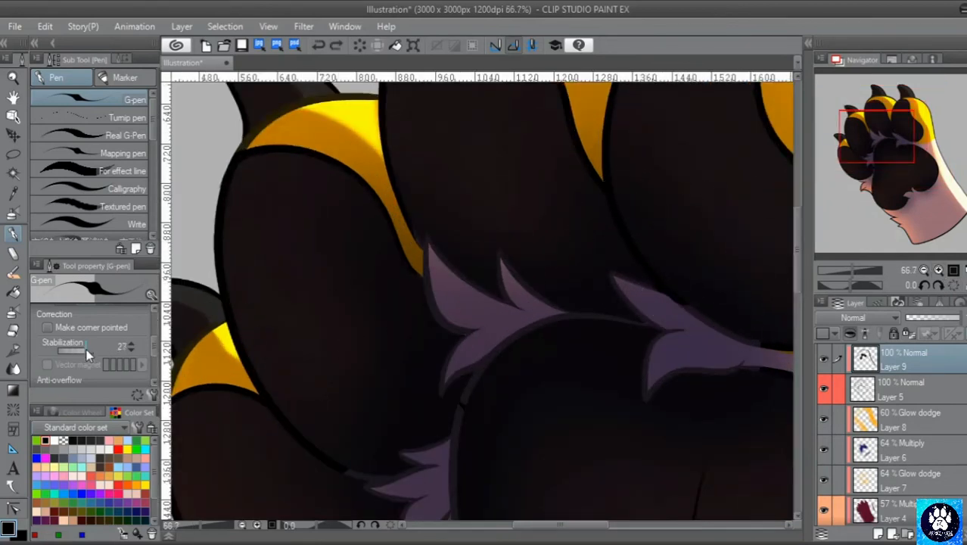
{"action": "left_click_drag", "start_coordinate": [884, 142], "coordinate": [905, 148]}
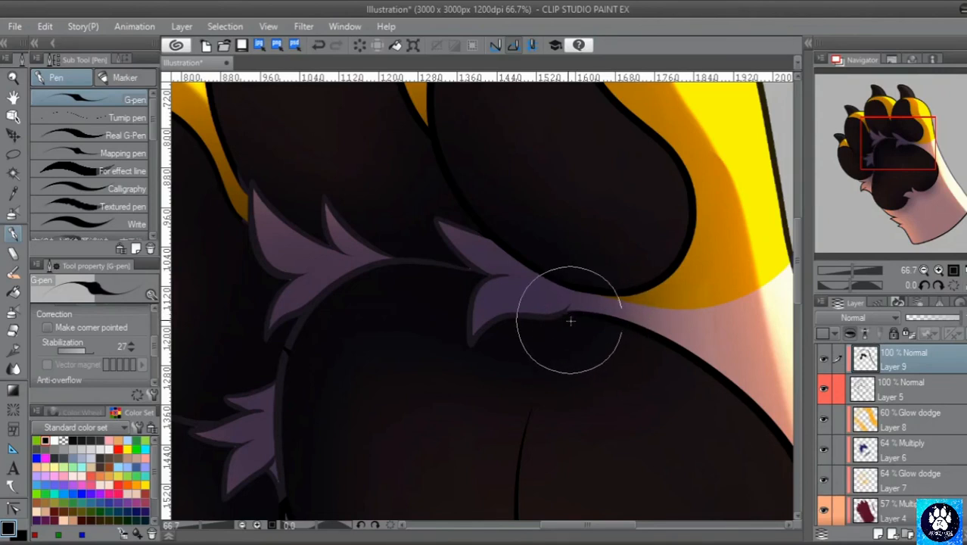
{"action": "left_click_drag", "start_coordinate": [888, 168], "coordinate": [867, 163]}
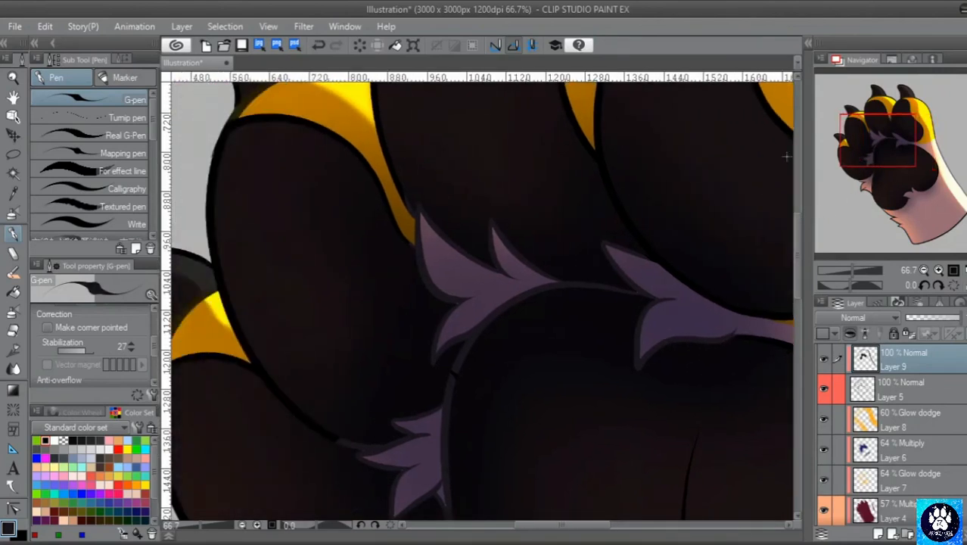
Sample the dark line colour and touch up the line art around the smallest toe pad and the lowest purple tuft
{"action": "left_click", "coordinate": [392, 168], "text": "alt"}
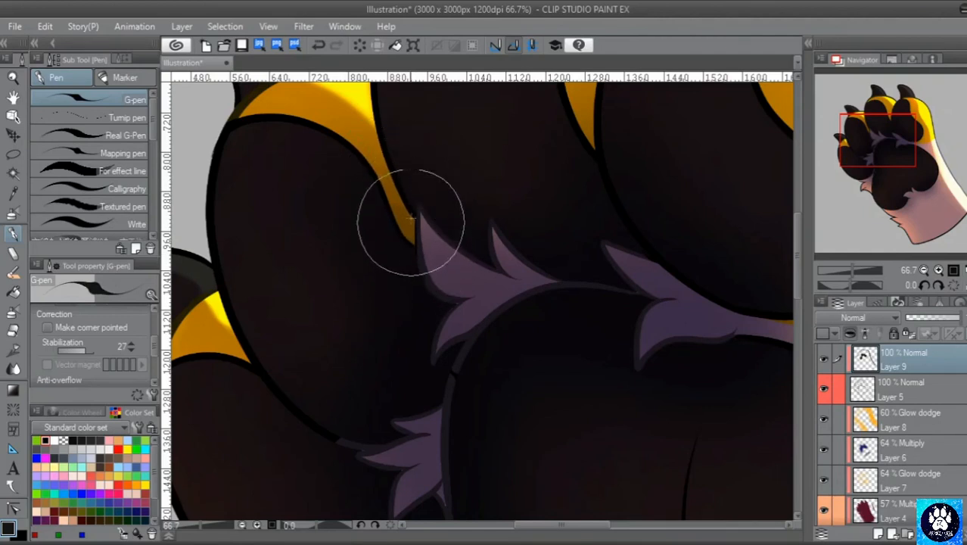
{"action": "left_click_drag", "start_coordinate": [885, 152], "coordinate": [868, 165]}
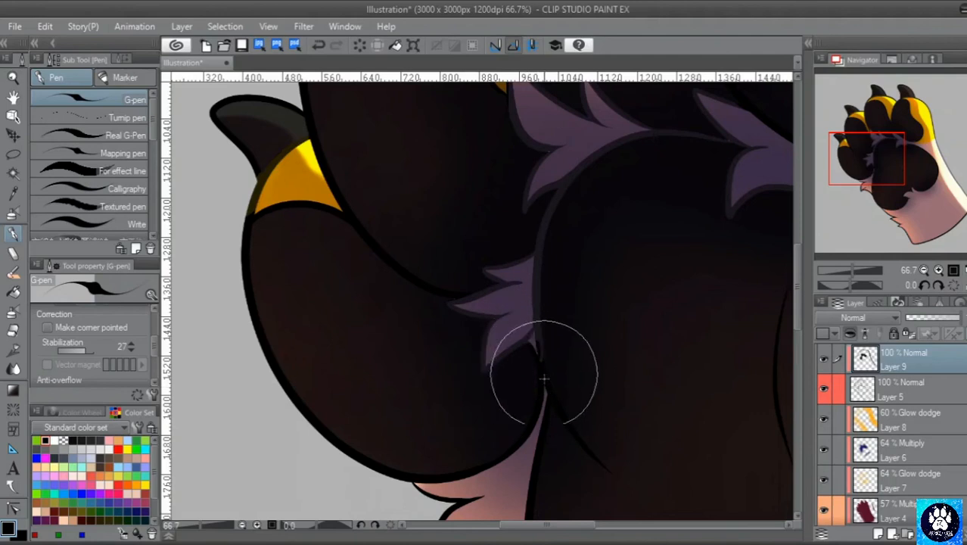
{"action": "mouse_move", "coordinate": [550, 211]}
{"action": "left_mouse_down"}
{"action": "mouse_move", "coordinate": [591, 159]}
{"action": "mouse_move", "coordinate": [574, 183]}
{"action": "mouse_move", "coordinate": [659, 135]}
{"action": "mouse_move", "coordinate": [608, 151]}
{"action": "mouse_move", "coordinate": [673, 132]}
{"action": "mouse_move", "coordinate": [698, 133]}
{"action": "mouse_move", "coordinate": [663, 139]}
{"action": "mouse_move", "coordinate": [719, 151]}
{"action": "left_mouse_up"}
Resample a dark colour at the purple fur and recolour the outlines of the pink fur tufts and the arm's lower edge
{"action": "left_click", "coordinate": [924, 270]}
{"action": "left_click", "coordinate": [924, 270]}
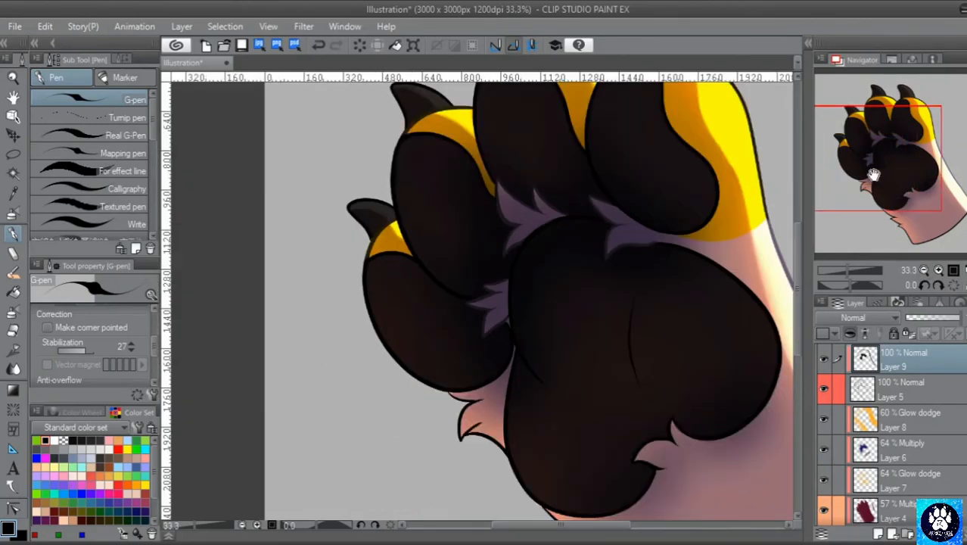
{"action": "left_click_drag", "start_coordinate": [873, 175], "coordinate": [887, 193]}
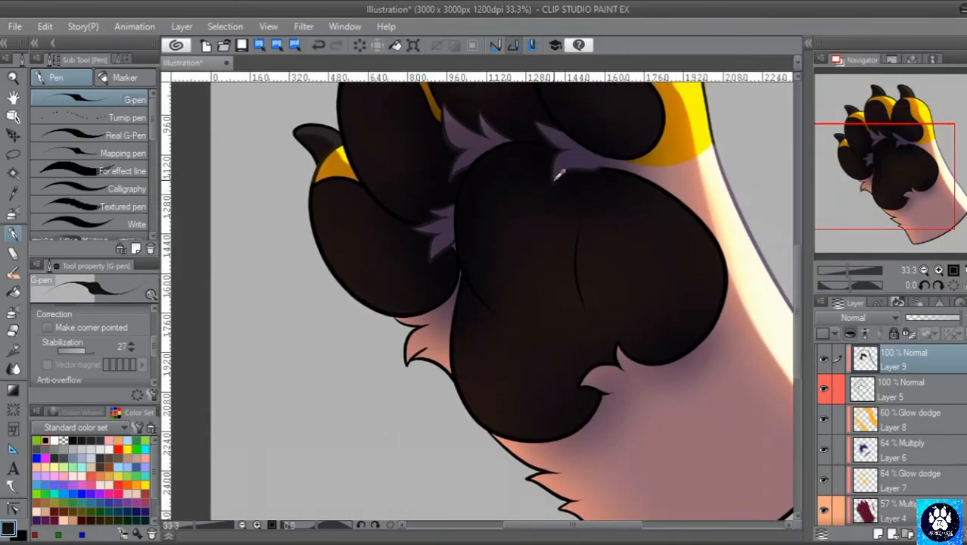
{"action": "left_click", "coordinate": [455, 135], "text": "alt"}
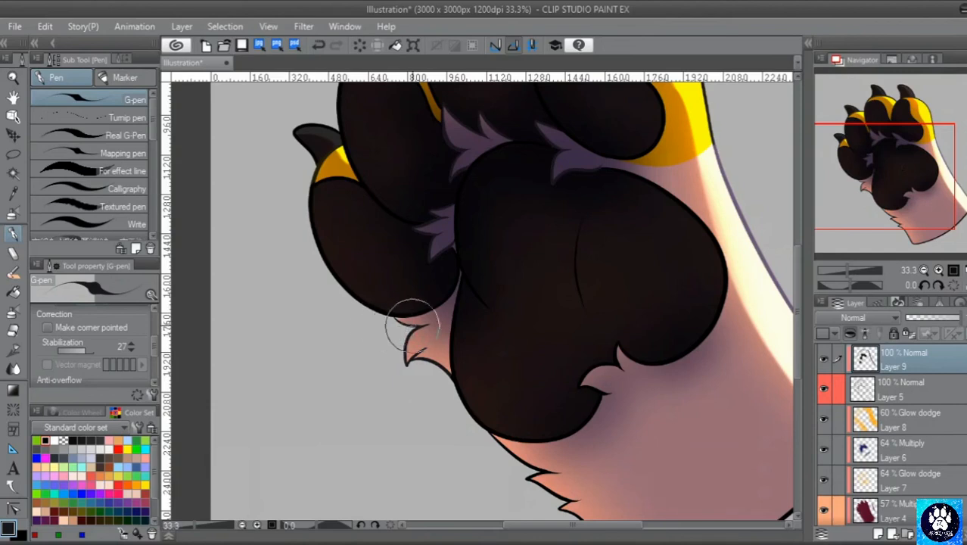
{"action": "left_click_drag", "start_coordinate": [873, 164], "coordinate": [882, 204]}
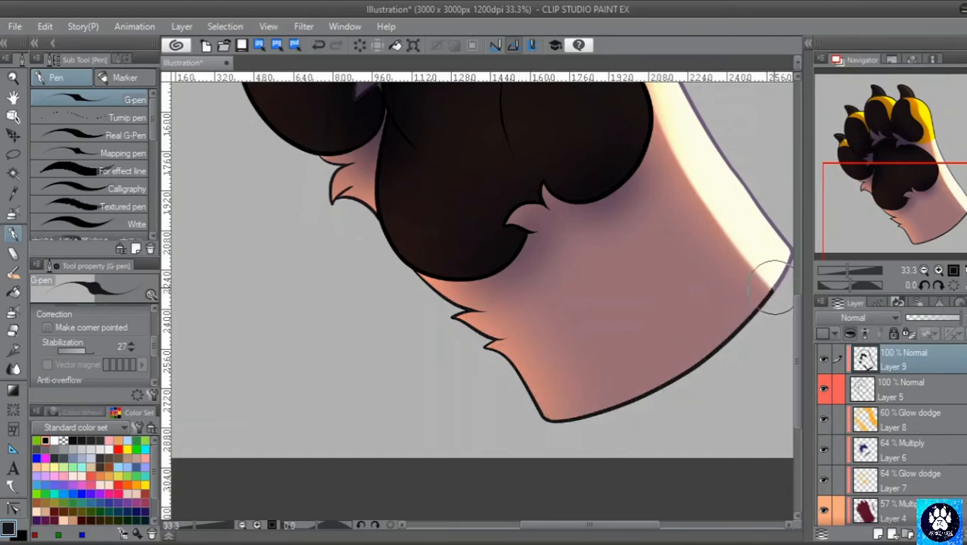
Add a new layer directly above Layer 8 and restore the previous selection around the paw silhouette
{"action": "left_click", "coordinate": [924, 270]}
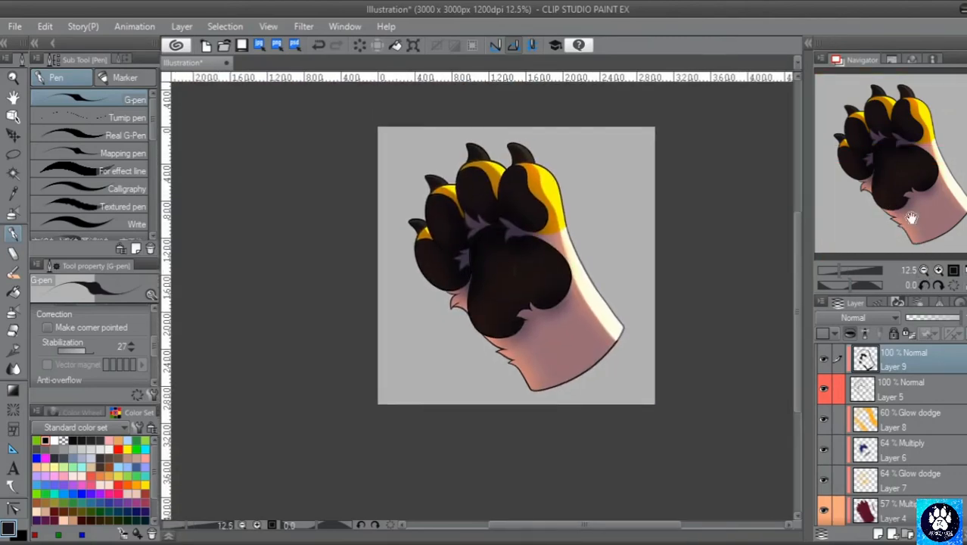
{"action": "left_click", "coordinate": [938, 271]}
{"action": "left_click", "coordinate": [939, 270]}
{"action": "left_click_drag", "start_coordinate": [896, 196], "coordinate": [866, 134]}
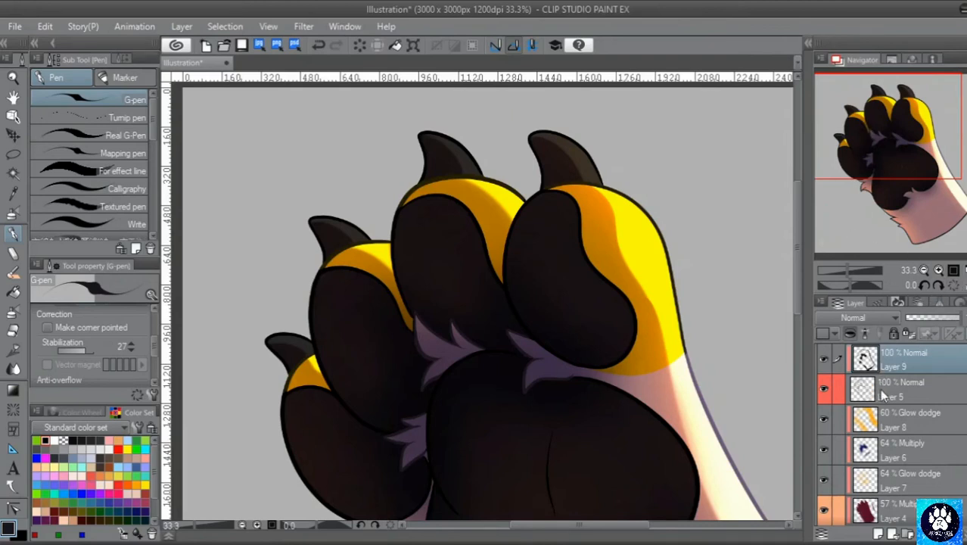
{"action": "left_click", "coordinate": [890, 417]}
{"action": "left_click", "coordinate": [878, 535]}
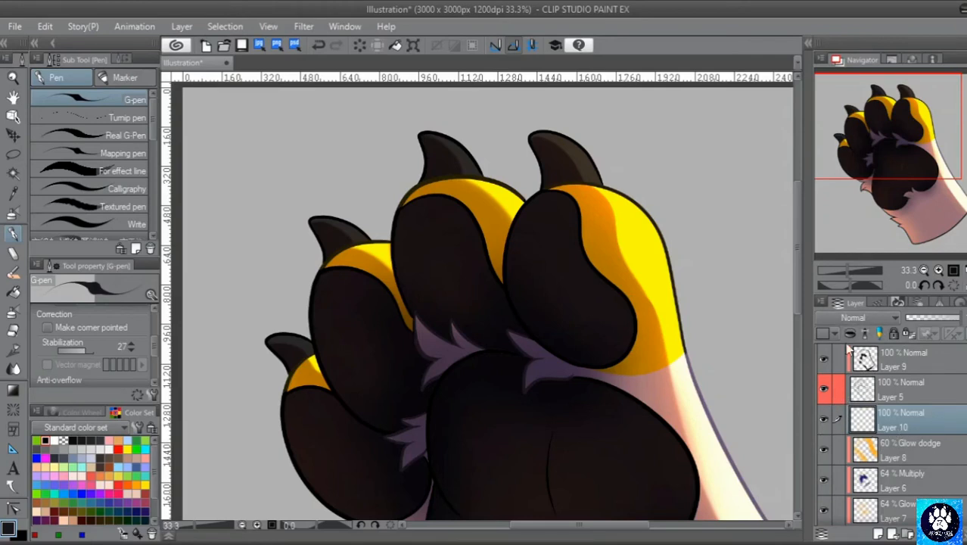
{"action": "left_click", "coordinate": [206, 26]}
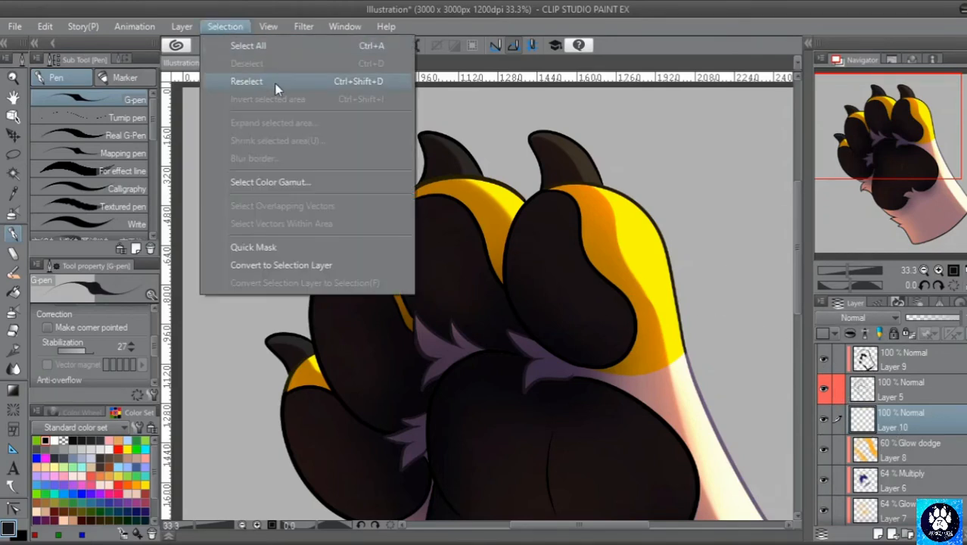
{"action": "left_click", "coordinate": [276, 83]}
Switch to the Oil paint brush for painting on Layer 10 and set its brush size to 144.5
{"action": "scroll", "coordinate": [890, 434], "scroll_direction": "down", "scroll_amount": 3}
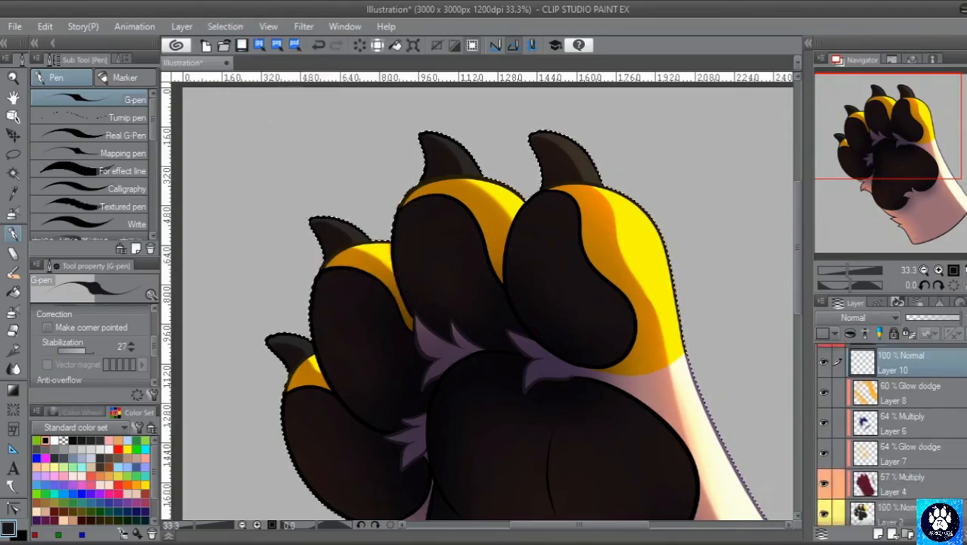
{"action": "scroll", "coordinate": [890, 434], "scroll_direction": "up", "scroll_amount": 3}
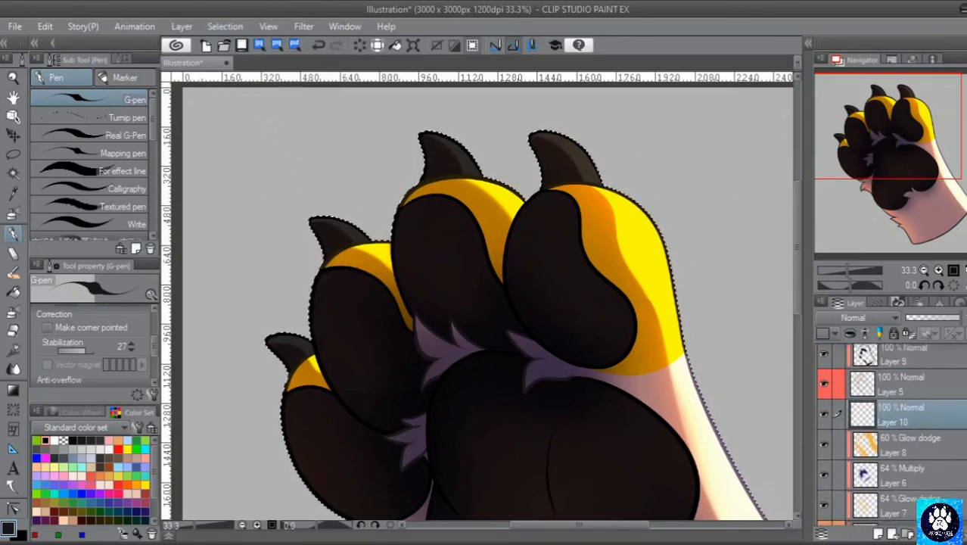
{"action": "left_click", "coordinate": [13, 274]}
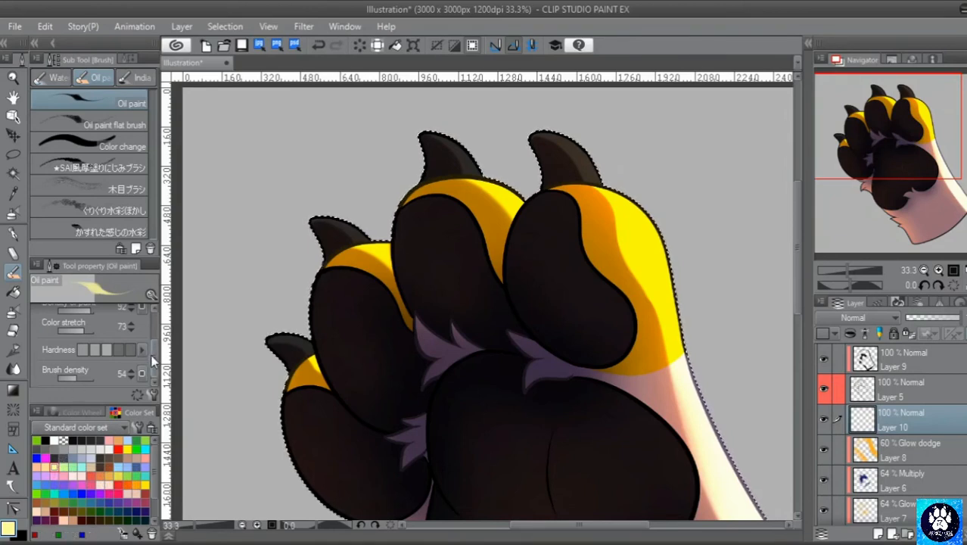
{"action": "scroll", "coordinate": [110, 316], "scroll_direction": "up", "scroll_amount": 3}
{"action": "left_click_drag", "start_coordinate": [89, 321], "coordinate": [84, 320]}
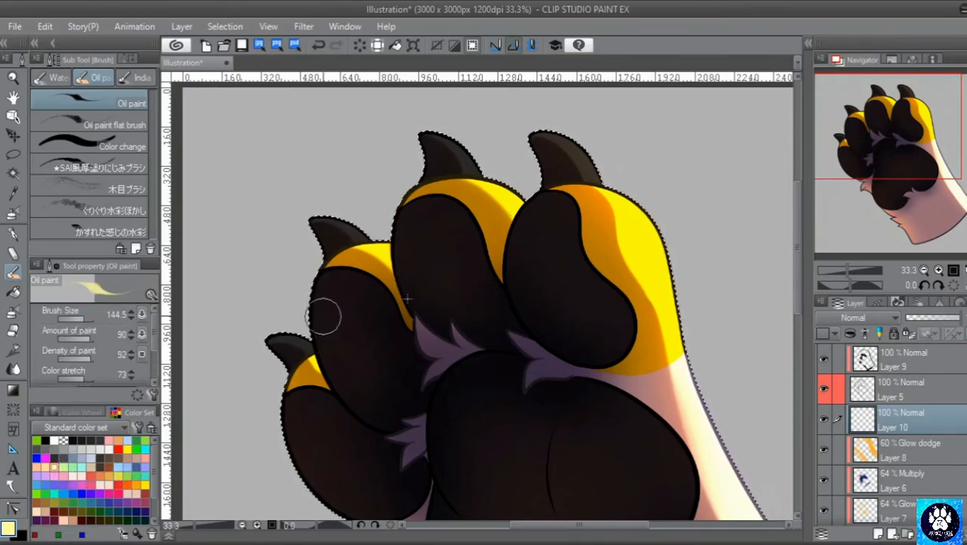
Set the brush's color stretch to 86 and paint a pale yellow rim highlight along the inner curved edge of the rightmost toe pad
{"action": "left_click", "coordinate": [938, 270]}
{"action": "left_click", "coordinate": [939, 285]}
{"action": "left_click", "coordinate": [940, 285]}
{"action": "left_click", "coordinate": [939, 285]}
{"action": "left_click", "coordinate": [939, 285]}
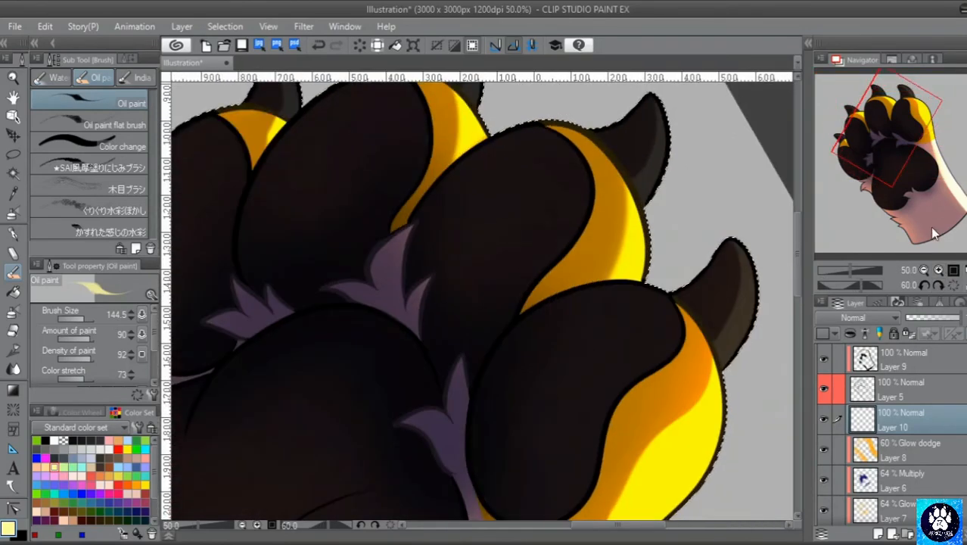
{"action": "left_click", "coordinate": [938, 270]}
{"action": "left_click", "coordinate": [938, 270]}
{"action": "mouse_move", "coordinate": [883, 152]}
{"action": "left_mouse_down"}
{"action": "mouse_move", "coordinate": [889, 168]}
{"action": "mouse_move", "coordinate": [905, 149]}
{"action": "left_mouse_up"}
{"action": "left_click", "coordinate": [924, 270]}
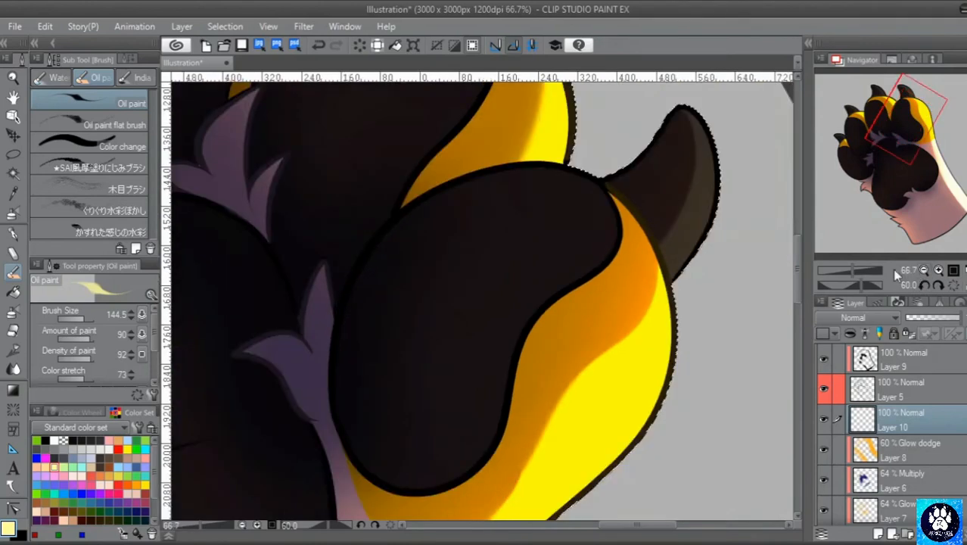
{"action": "mouse_move", "coordinate": [335, 392]}
{"action": "left_mouse_down"}
{"action": "mouse_move", "coordinate": [345, 434]}
{"action": "mouse_move", "coordinate": [340, 370]}
{"action": "mouse_move", "coordinate": [360, 275]}
{"action": "mouse_move", "coordinate": [343, 427]}
{"action": "mouse_move", "coordinate": [339, 337]}
{"action": "mouse_move", "coordinate": [352, 286]}
{"action": "mouse_move", "coordinate": [338, 404]}
{"action": "left_mouse_up"}
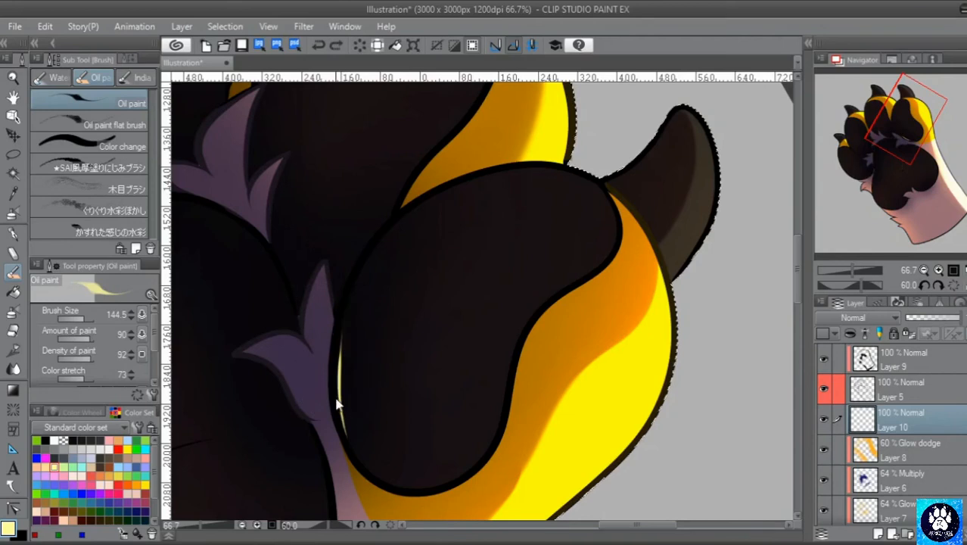
{"action": "left_click", "coordinate": [89, 378]}
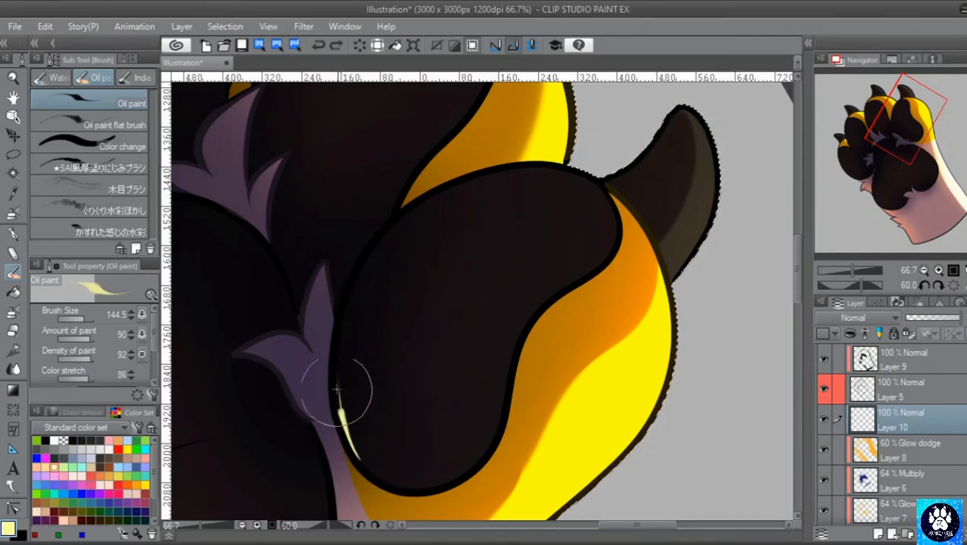
{"action": "mouse_move", "coordinate": [336, 390]}
{"action": "left_mouse_down"}
{"action": "mouse_move", "coordinate": [339, 313]}
{"action": "mouse_move", "coordinate": [371, 252]}
{"action": "mouse_move", "coordinate": [414, 208]}
{"action": "left_mouse_up"}
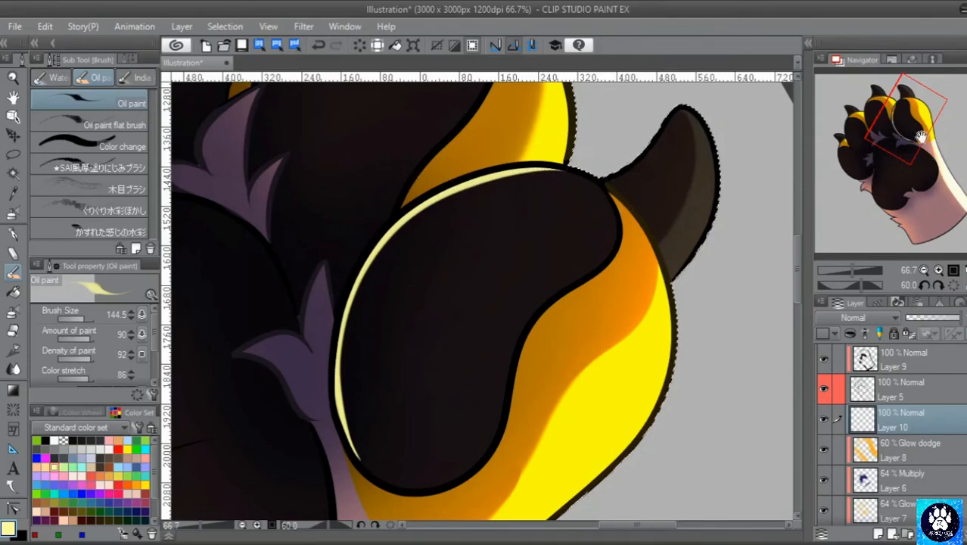
Set Layer 10's blending mode to Add (Glow) and its opacity to 44%
{"action": "left_click_drag", "start_coordinate": [921, 137], "coordinate": [912, 131]}
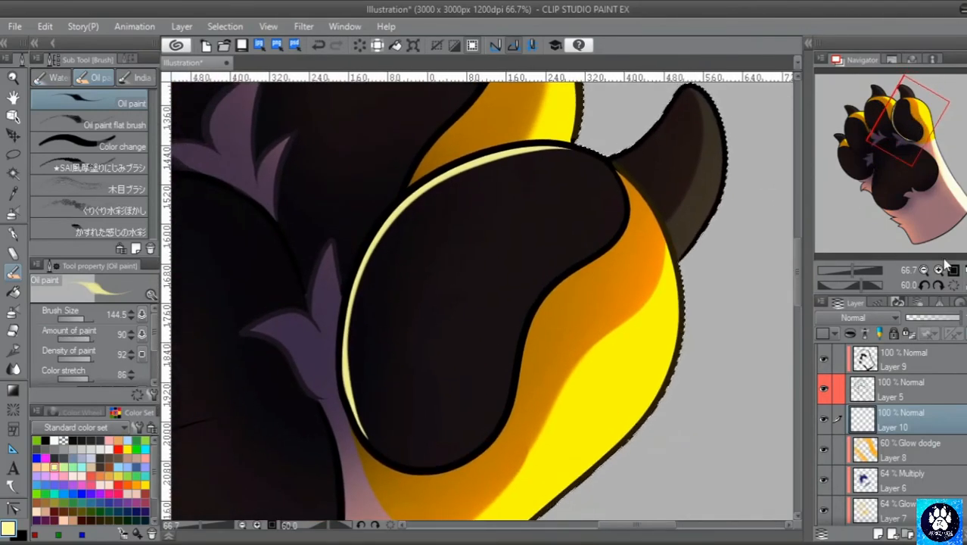
{"action": "left_click", "coordinate": [874, 318]}
{"action": "left_click", "coordinate": [837, 162]}
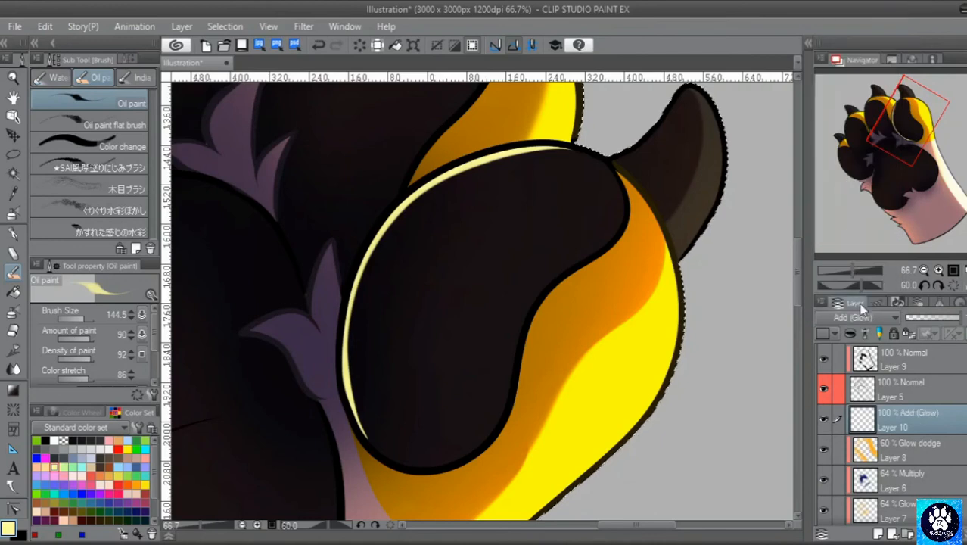
{"action": "left_click_drag", "start_coordinate": [924, 325], "coordinate": [923, 323]}
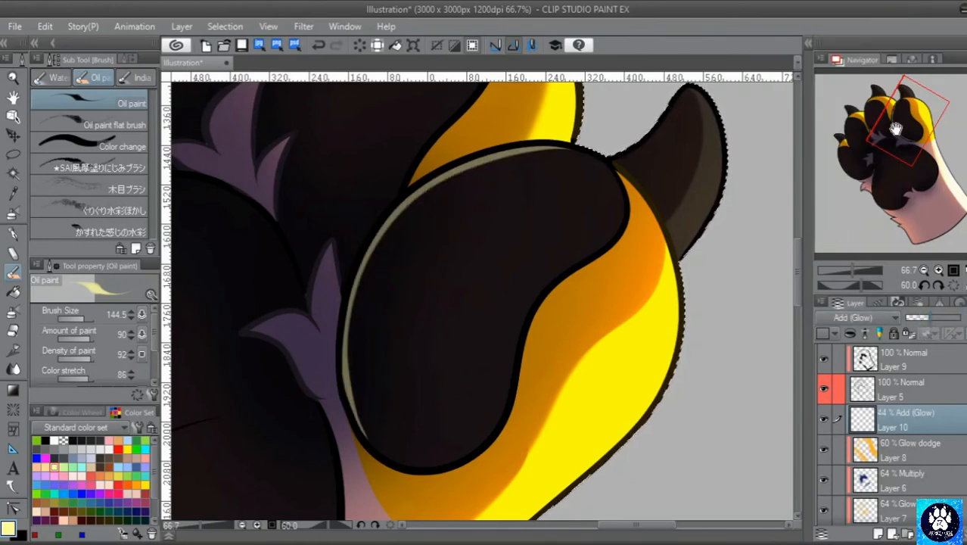
Paint pale yellow rim highlights along the rightmost claw, the remaining edges of its toe pad and the adjoining yellow fur
{"action": "left_click_drag", "start_coordinate": [896, 128], "coordinate": [896, 126]}
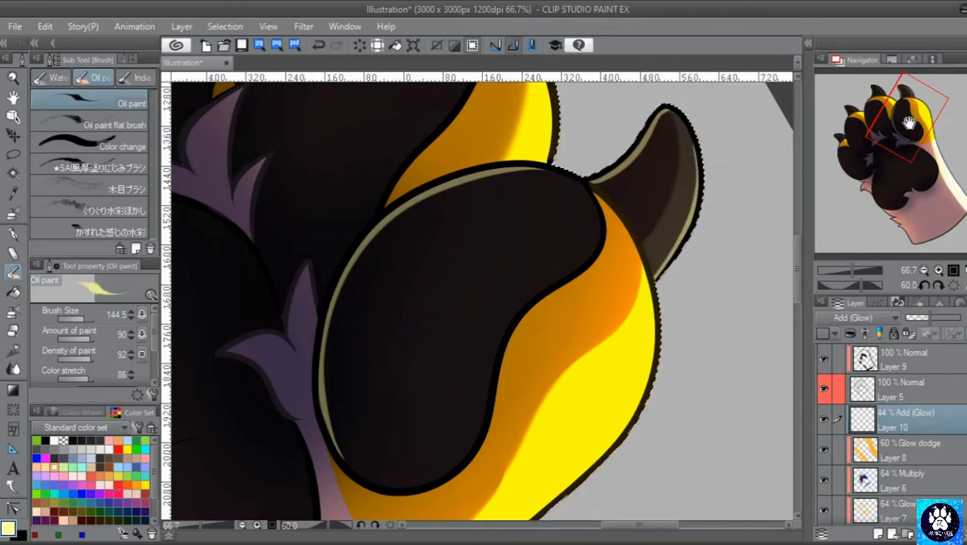
{"action": "left_click_drag", "start_coordinate": [908, 122], "coordinate": [904, 128]}
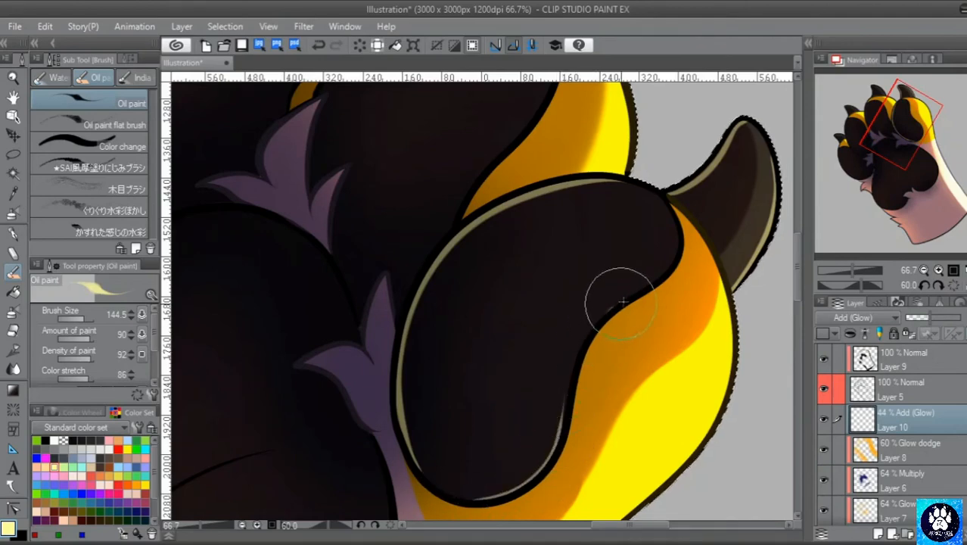
{"action": "mouse_move", "coordinate": [904, 131]}
{"action": "left_mouse_down"}
{"action": "mouse_move", "coordinate": [921, 141]}
{"action": "mouse_move", "coordinate": [920, 130]}
{"action": "left_mouse_up"}
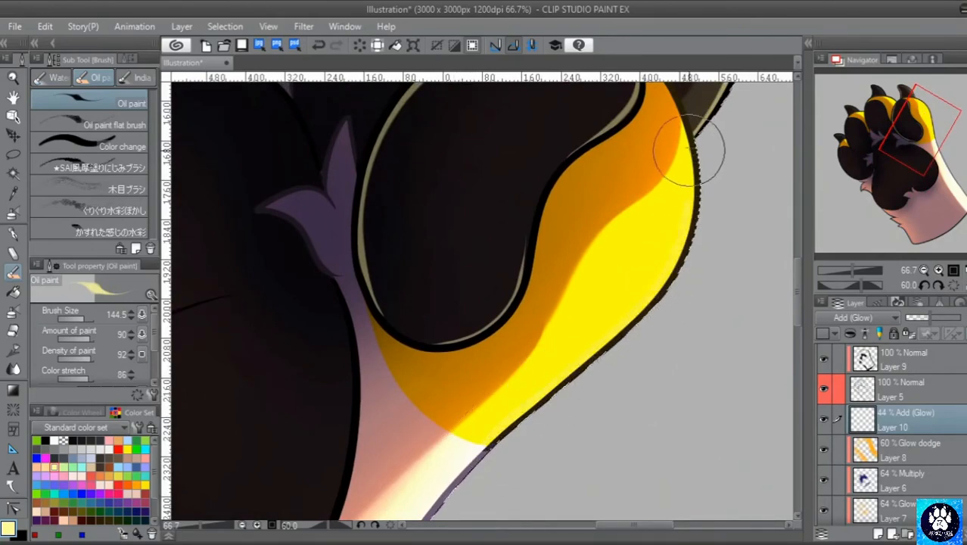
Paint pale yellow highlights along the edges of the purple fur tuft below the rightmost toe pad, undoing misplaced strokes
{"action": "left_click", "coordinate": [923, 270]}
{"action": "left_click", "coordinate": [923, 270]}
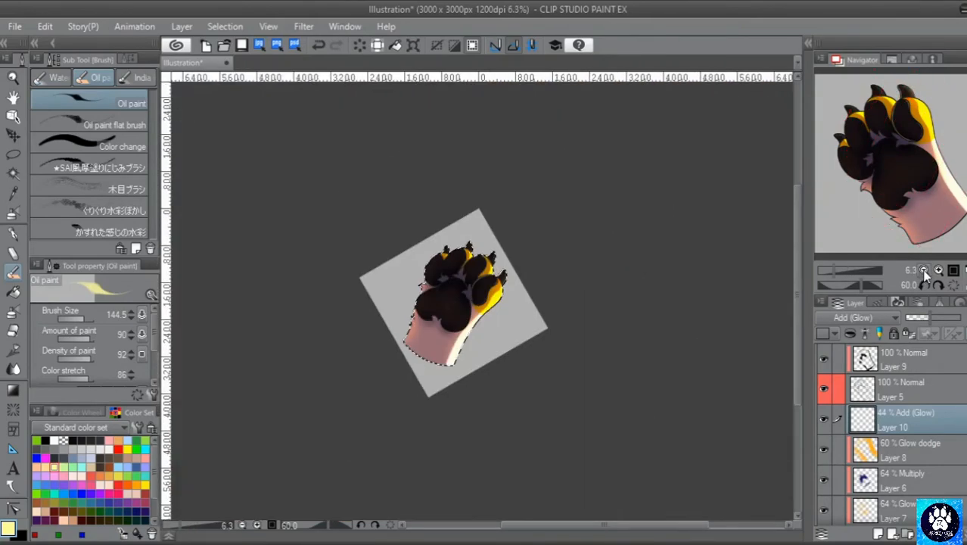
{"action": "left_click", "coordinate": [940, 270]}
{"action": "left_click", "coordinate": [940, 270]}
{"action": "left_click", "coordinate": [924, 285]}
{"action": "left_click", "coordinate": [924, 284]}
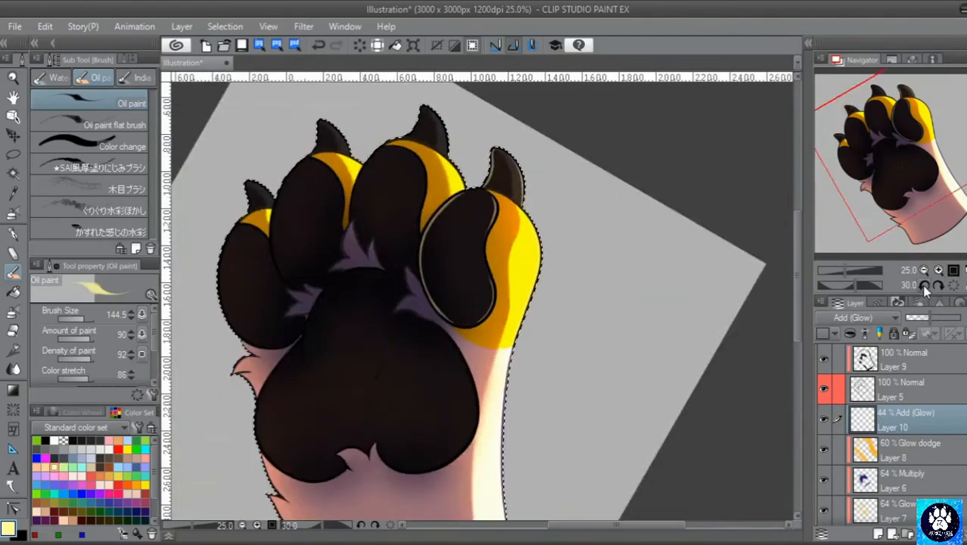
{"action": "left_click", "coordinate": [924, 284]}
{"action": "left_click", "coordinate": [925, 285]}
{"action": "left_click", "coordinate": [925, 284]}
{"action": "left_click_drag", "start_coordinate": [908, 155], "coordinate": [870, 176]}
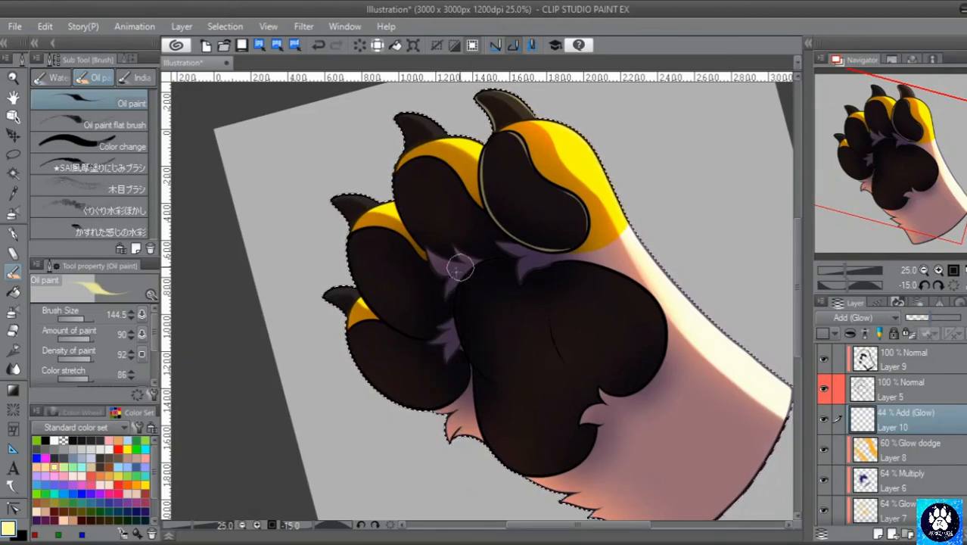
{"action": "left_click", "coordinate": [939, 270]}
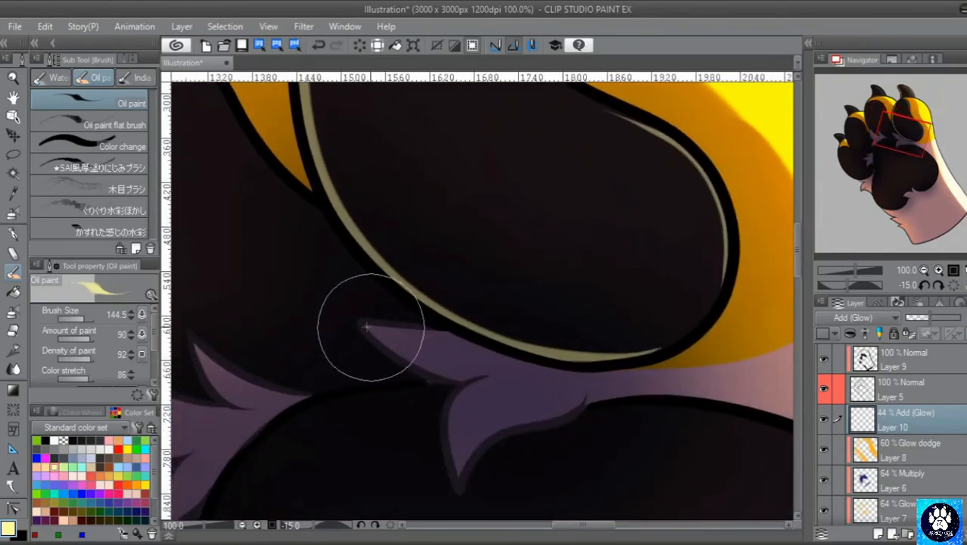
{"action": "mouse_move", "coordinate": [357, 324]}
{"action": "left_mouse_down"}
{"action": "mouse_move", "coordinate": [461, 381]}
{"action": "mouse_move", "coordinate": [507, 373]}
{"action": "mouse_move", "coordinate": [464, 390]}
{"action": "mouse_move", "coordinate": [445, 431]}
{"action": "mouse_move", "coordinate": [463, 476]}
{"action": "mouse_move", "coordinate": [462, 458]}
{"action": "mouse_move", "coordinate": [457, 482]}
{"action": "mouse_move", "coordinate": [452, 443]}
{"action": "mouse_move", "coordinate": [470, 377]}
{"action": "mouse_move", "coordinate": [491, 405]}
{"action": "mouse_move", "coordinate": [454, 481]}
{"action": "mouse_move", "coordinate": [487, 429]}
{"action": "left_mouse_up"}
{"action": "key", "text": "ctrl+z"}
{"action": "mouse_move", "coordinate": [458, 477]}
{"action": "left_mouse_down"}
{"action": "mouse_move", "coordinate": [491, 435]}
{"action": "mouse_move", "coordinate": [471, 457]}
{"action": "mouse_move", "coordinate": [499, 433]}
{"action": "mouse_move", "coordinate": [589, 392]}
{"action": "left_mouse_up"}
{"action": "key", "text": "ctrl+z"}
Paint pale yellow rim highlights along both edges of the second claw from the right
{"action": "mouse_move", "coordinate": [920, 162]}
{"action": "left_mouse_down"}
{"action": "mouse_move", "coordinate": [891, 100]}
{"action": "mouse_move", "coordinate": [876, 103]}
{"action": "left_mouse_up"}
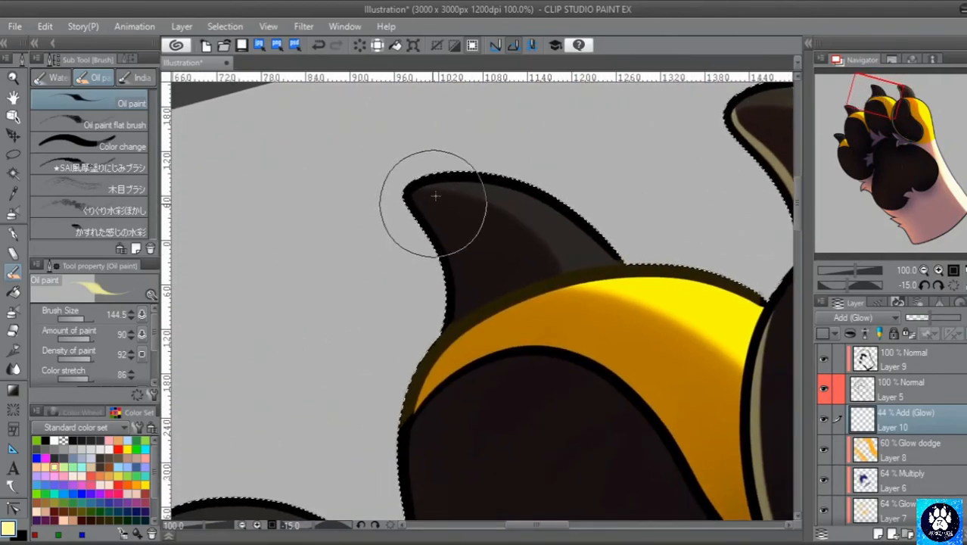
{"action": "mouse_move", "coordinate": [416, 202]}
{"action": "left_mouse_down"}
{"action": "mouse_move", "coordinate": [440, 231]}
{"action": "mouse_move", "coordinate": [442, 309]}
{"action": "left_mouse_up"}
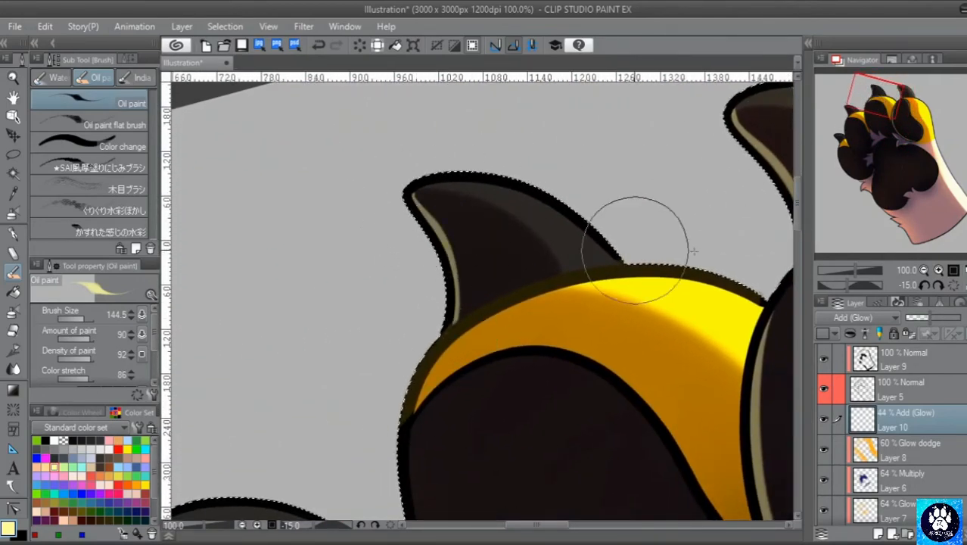
{"action": "left_click", "coordinate": [923, 284]}
{"action": "left_click", "coordinate": [923, 285]}
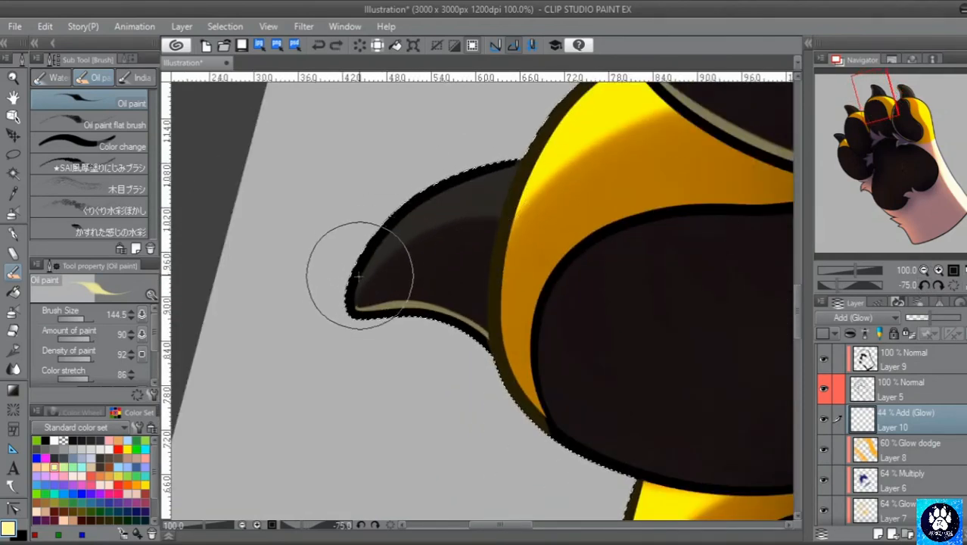
{"action": "mouse_move", "coordinate": [356, 270]}
{"action": "left_mouse_down"}
{"action": "mouse_move", "coordinate": [430, 198]}
{"action": "mouse_move", "coordinate": [512, 162]}
{"action": "left_mouse_up"}
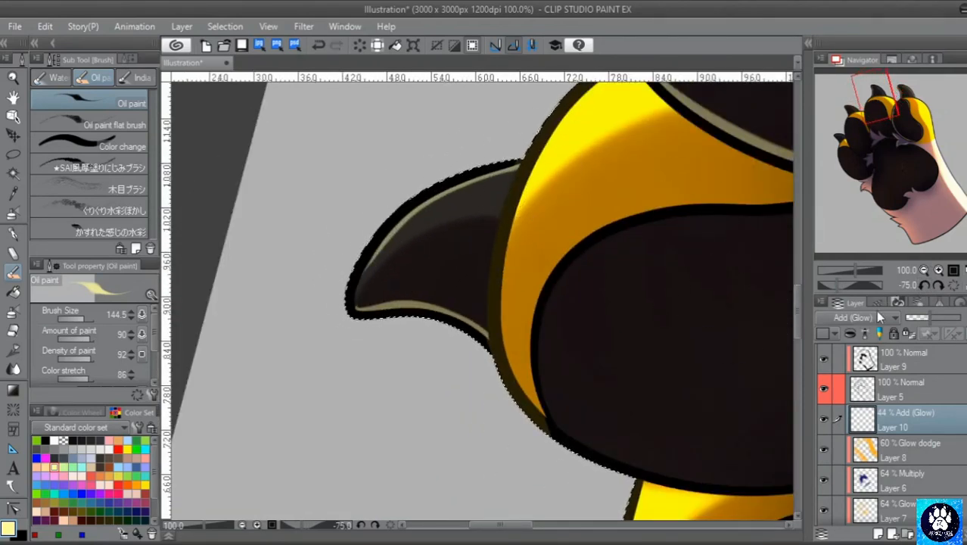
Set Layer 10's opacity to 79% and paint highlights along the tips of the middle purple fur tuft
{"action": "left_click_drag", "start_coordinate": [952, 321], "coordinate": [952, 322]}
{"action": "left_click_drag", "start_coordinate": [887, 151], "coordinate": [860, 130]}
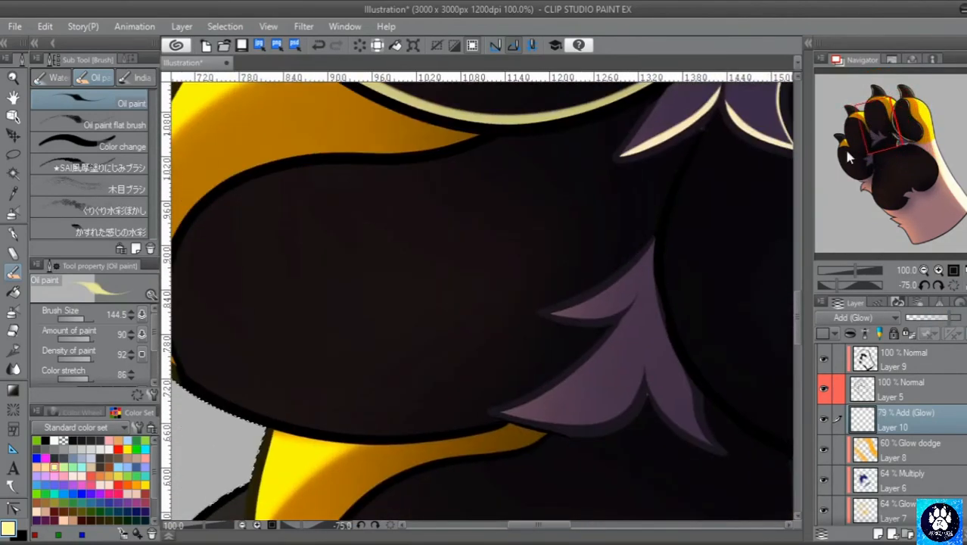
{"action": "left_click_drag", "start_coordinate": [504, 412], "coordinate": [594, 422]}
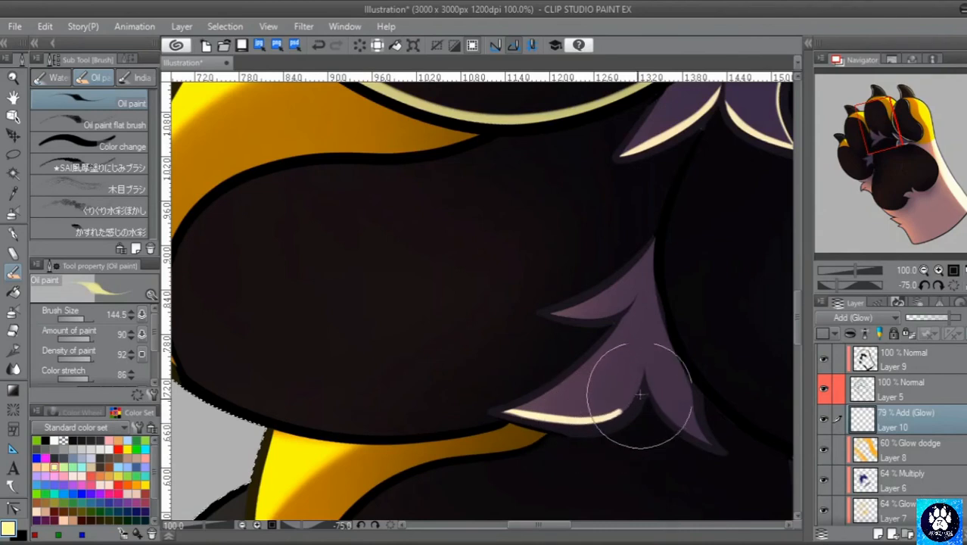
{"action": "mouse_move", "coordinate": [553, 311]}
{"action": "left_mouse_down"}
{"action": "mouse_move", "coordinate": [613, 314]}
{"action": "mouse_move", "coordinate": [635, 301]}
{"action": "left_mouse_up"}
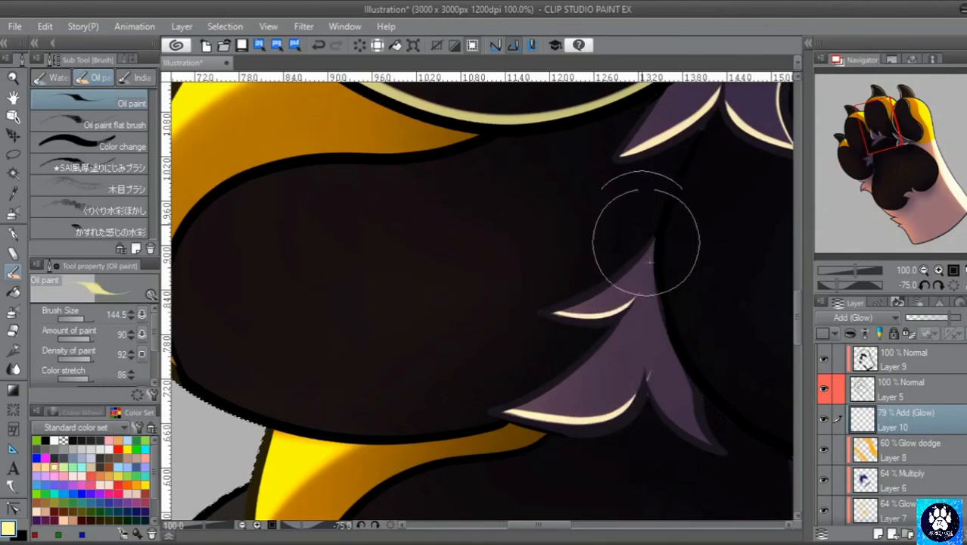
{"action": "left_click_drag", "start_coordinate": [645, 365], "coordinate": [666, 411]}
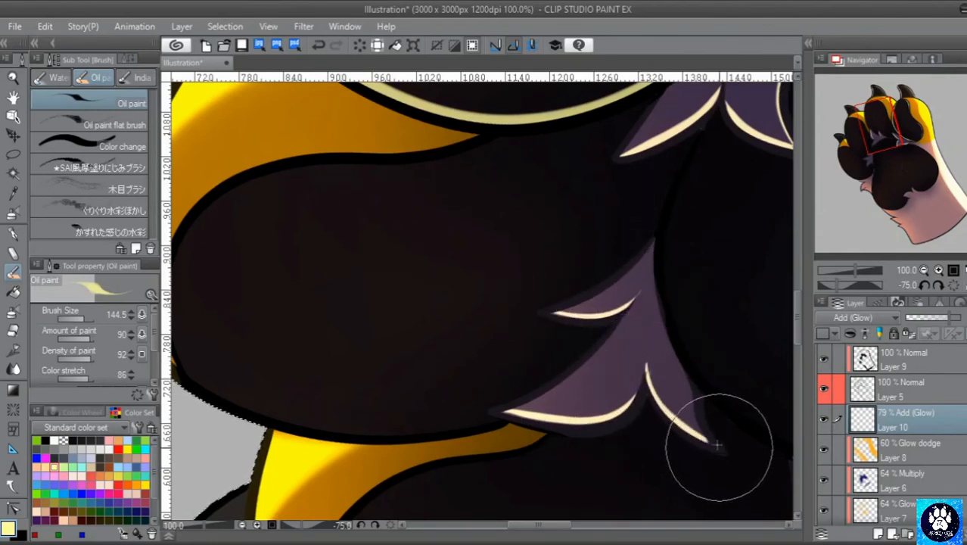
Paint rim highlights along the second toe's yellow fur and its dark toe pad's outer edge, redoing the pad stroke until it fits
{"action": "mouse_move", "coordinate": [882, 130]}
{"action": "left_mouse_down"}
{"action": "mouse_move", "coordinate": [878, 140]}
{"action": "mouse_move", "coordinate": [874, 124]}
{"action": "left_mouse_up"}
{"action": "mouse_move", "coordinate": [241, 168]}
{"action": "left_mouse_down"}
{"action": "mouse_move", "coordinate": [258, 240]}
{"action": "mouse_move", "coordinate": [306, 292]}
{"action": "left_mouse_up"}
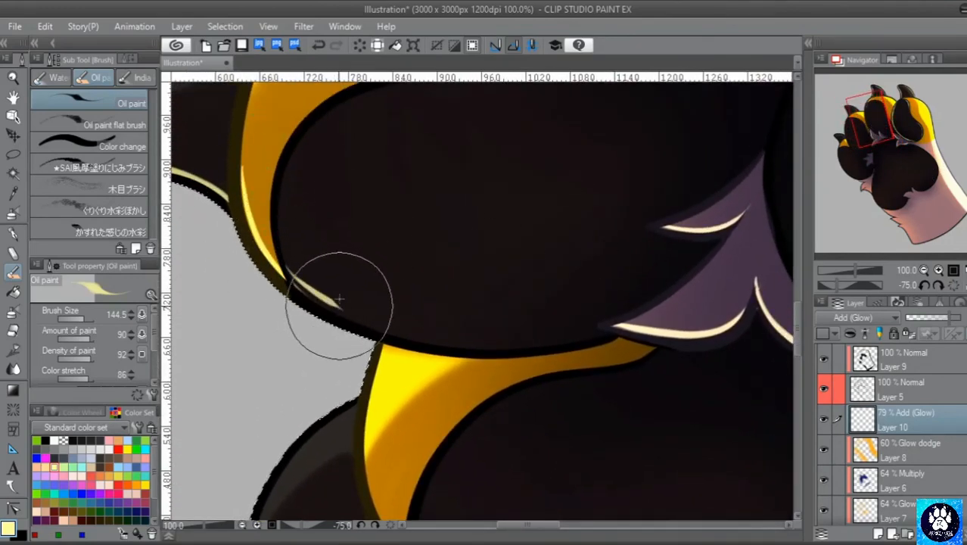
{"action": "left_click_drag", "start_coordinate": [281, 199], "coordinate": [296, 273]}
{"action": "key", "text": "ctrl+z"}
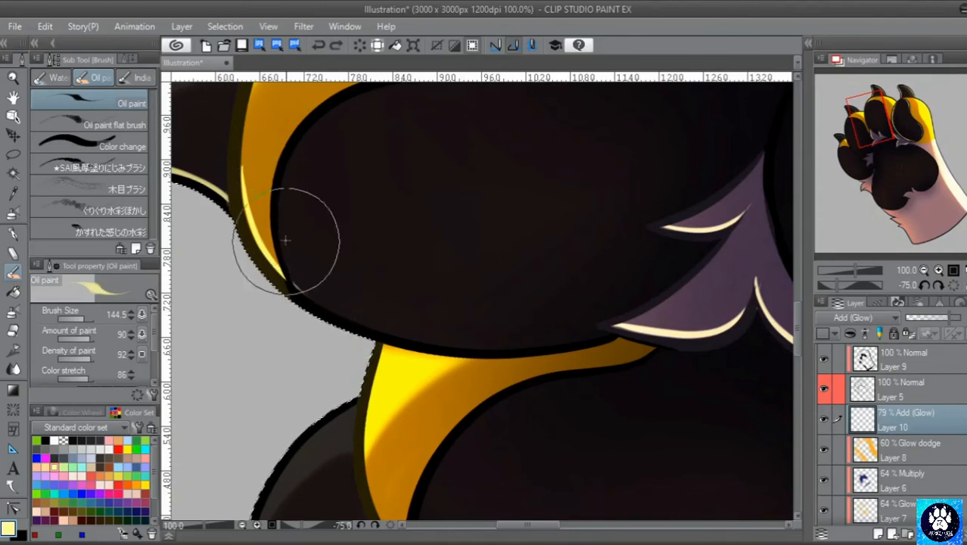
{"action": "mouse_move", "coordinate": [278, 209]}
{"action": "left_mouse_down"}
{"action": "mouse_move", "coordinate": [288, 262]}
{"action": "mouse_move", "coordinate": [327, 305]}
{"action": "left_mouse_up"}
{"action": "key", "text": "ctrl+z"}
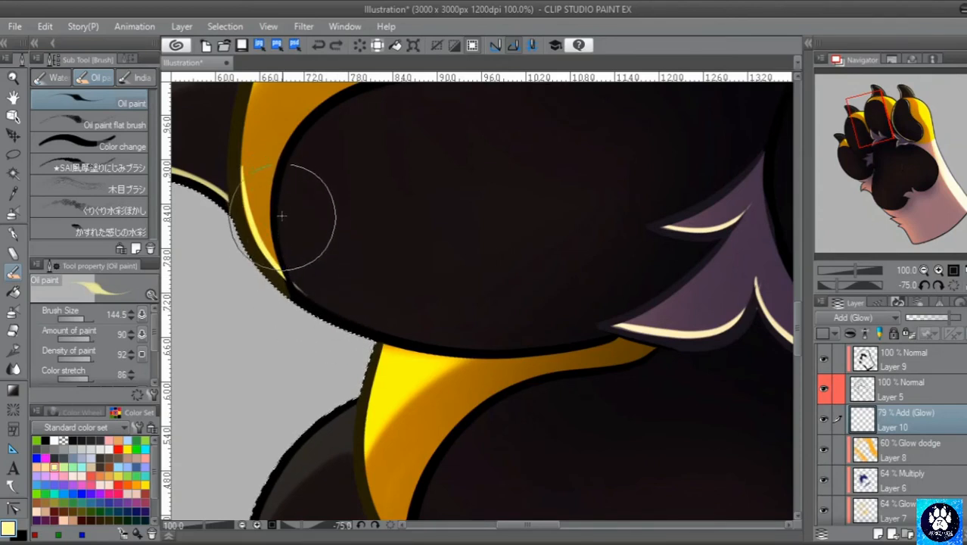
{"action": "mouse_move", "coordinate": [278, 204]}
{"action": "left_mouse_down"}
{"action": "mouse_move", "coordinate": [292, 273]}
{"action": "mouse_move", "coordinate": [358, 318]}
{"action": "left_mouse_up"}
{"action": "mouse_move", "coordinate": [416, 340]}
{"action": "left_mouse_down"}
{"action": "mouse_move", "coordinate": [513, 349]}
{"action": "mouse_move", "coordinate": [609, 327]}
{"action": "left_mouse_up"}
Paint pale yellow rim highlights down the large palm pad's left edge, from the purple tufts to the pink fur, undoing misplaced strokes
{"action": "left_click_drag", "start_coordinate": [875, 127], "coordinate": [887, 143]}
{"action": "left_click", "coordinate": [938, 286]}
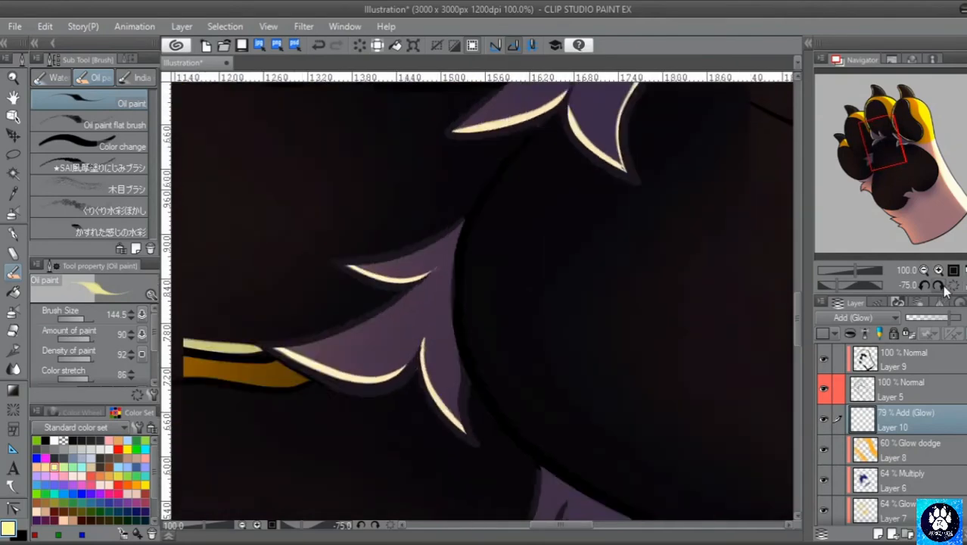
{"action": "left_click", "coordinate": [939, 286]}
{"action": "left_click", "coordinate": [938, 286]}
{"action": "left_click", "coordinate": [939, 286]}
{"action": "left_click", "coordinate": [925, 271]}
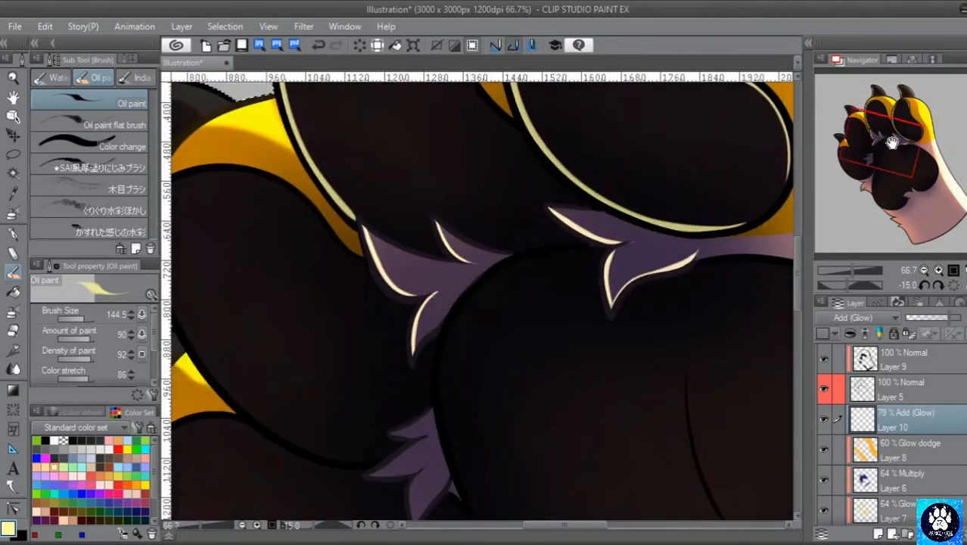
{"action": "left_click_drag", "start_coordinate": [890, 143], "coordinate": [883, 151]}
{"action": "mouse_move", "coordinate": [640, 159]}
{"action": "left_mouse_down"}
{"action": "mouse_move", "coordinate": [563, 161]}
{"action": "mouse_move", "coordinate": [521, 194]}
{"action": "mouse_move", "coordinate": [597, 160]}
{"action": "mouse_move", "coordinate": [536, 181]}
{"action": "mouse_move", "coordinate": [495, 237]}
{"action": "mouse_move", "coordinate": [483, 310]}
{"action": "mouse_move", "coordinate": [505, 398]}
{"action": "left_mouse_up"}
{"action": "key", "text": "ctrl+z"}
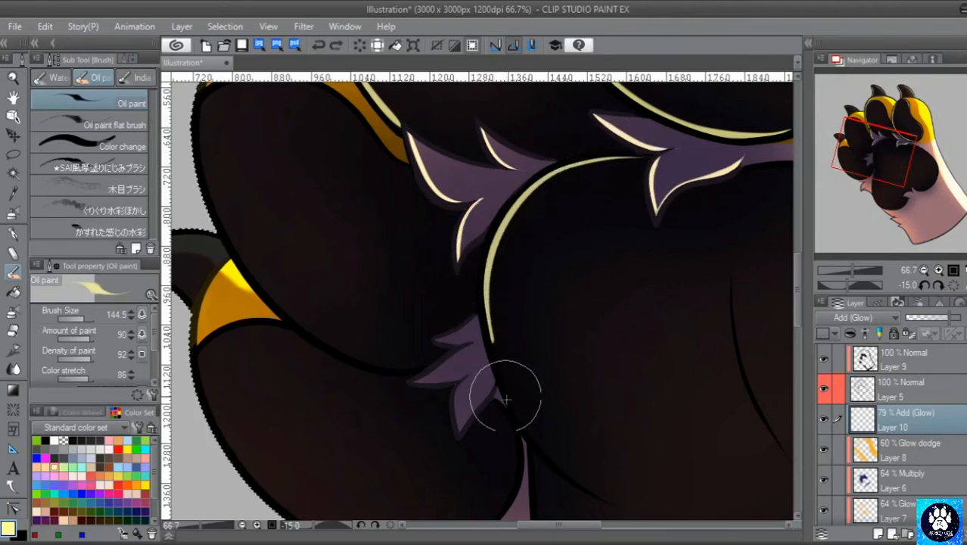
{"action": "mouse_move", "coordinate": [574, 476]}
{"action": "left_mouse_down"}
{"action": "mouse_move", "coordinate": [630, 510]}
{"action": "mouse_move", "coordinate": [662, 494]}
{"action": "left_mouse_up"}
{"action": "left_click_drag", "start_coordinate": [878, 154], "coordinate": [883, 188]}
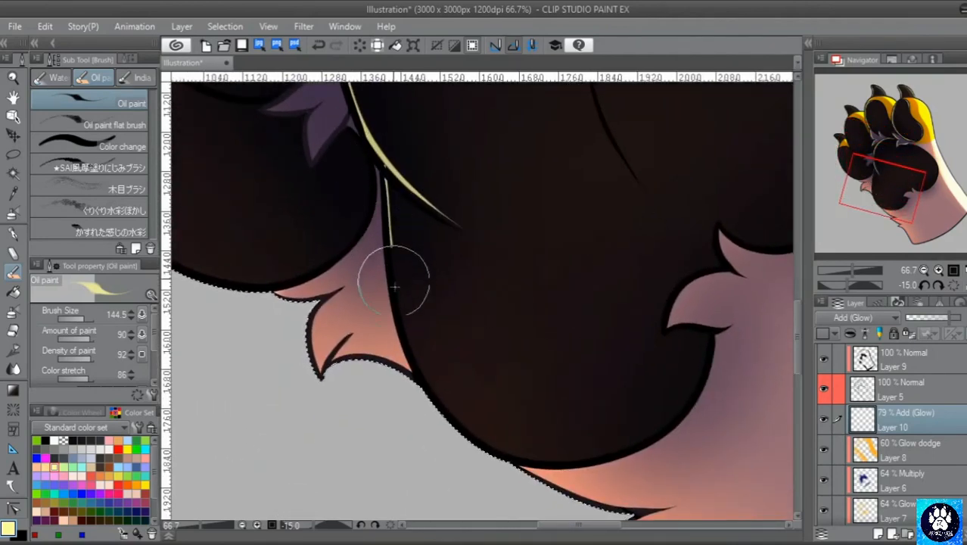
{"action": "key", "text": "ctrl+z"}
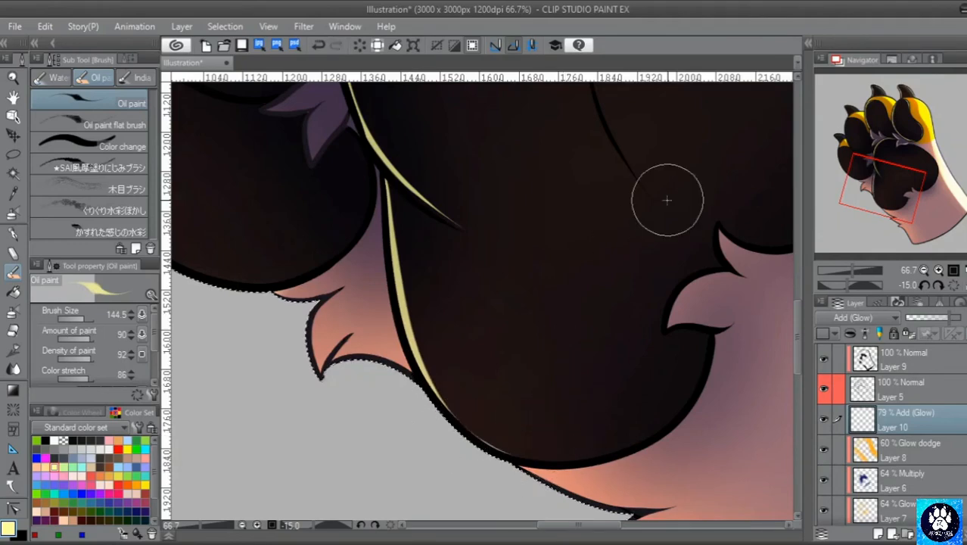
Paint pale yellow rim highlights along the large palm pad's central crease and right outer edge, undoing misplaced strokes
{"action": "left_click_drag", "start_coordinate": [866, 148], "coordinate": [852, 140]}
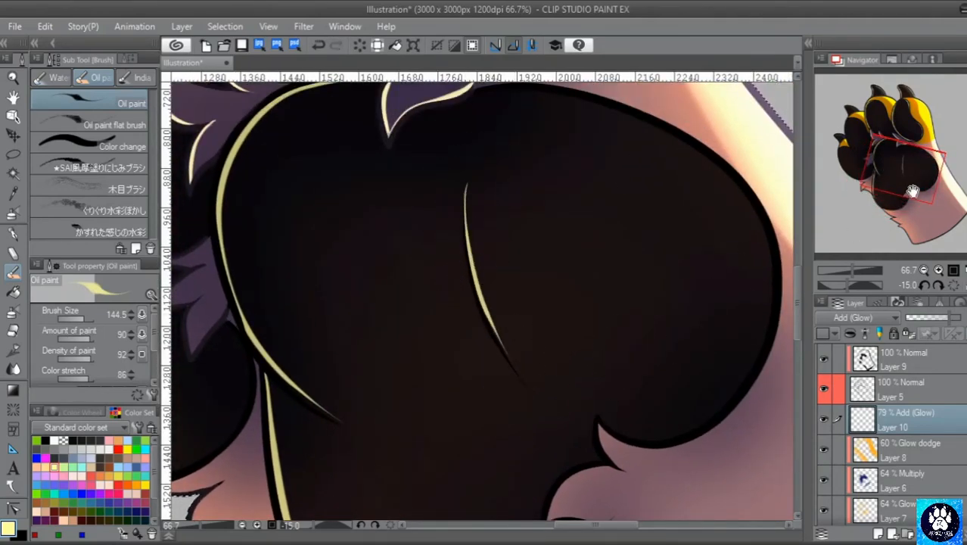
{"action": "left_click_drag", "start_coordinate": [913, 191], "coordinate": [920, 192]}
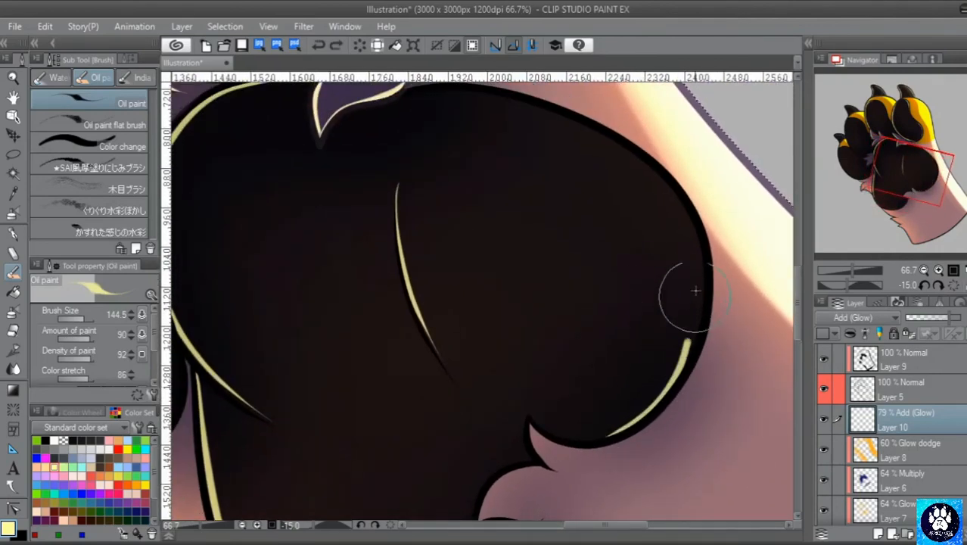
{"action": "key", "text": "ctrl+z"}
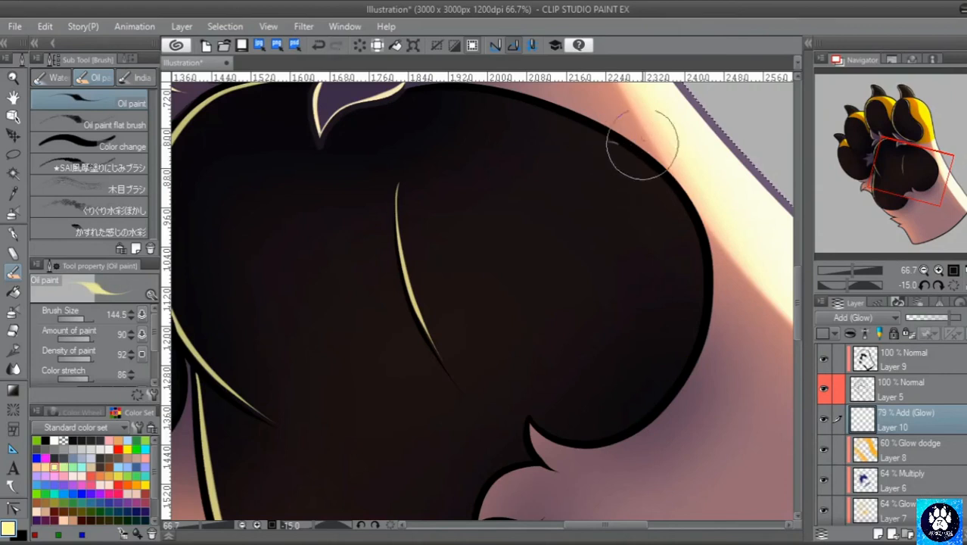
{"action": "mouse_move", "coordinate": [601, 137]}
{"action": "left_mouse_down"}
{"action": "mouse_move", "coordinate": [663, 177]}
{"action": "mouse_move", "coordinate": [677, 199]}
{"action": "left_mouse_up"}
{"action": "key", "text": "ctrl+z"}
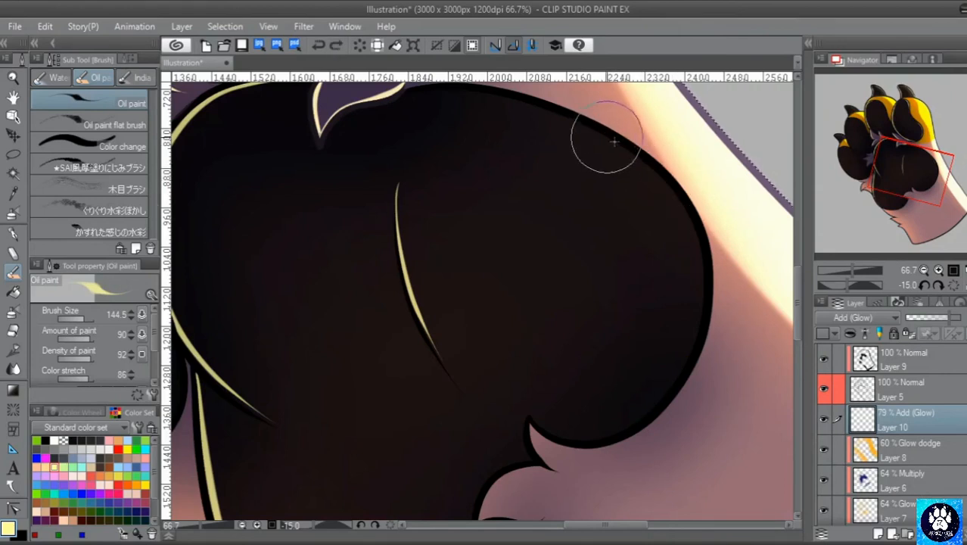
{"action": "mouse_move", "coordinate": [614, 141]}
{"action": "left_mouse_down"}
{"action": "mouse_move", "coordinate": [669, 182]}
{"action": "mouse_move", "coordinate": [695, 223]}
{"action": "left_mouse_up"}
{"action": "left_click_drag", "start_coordinate": [700, 324], "coordinate": [665, 393]}
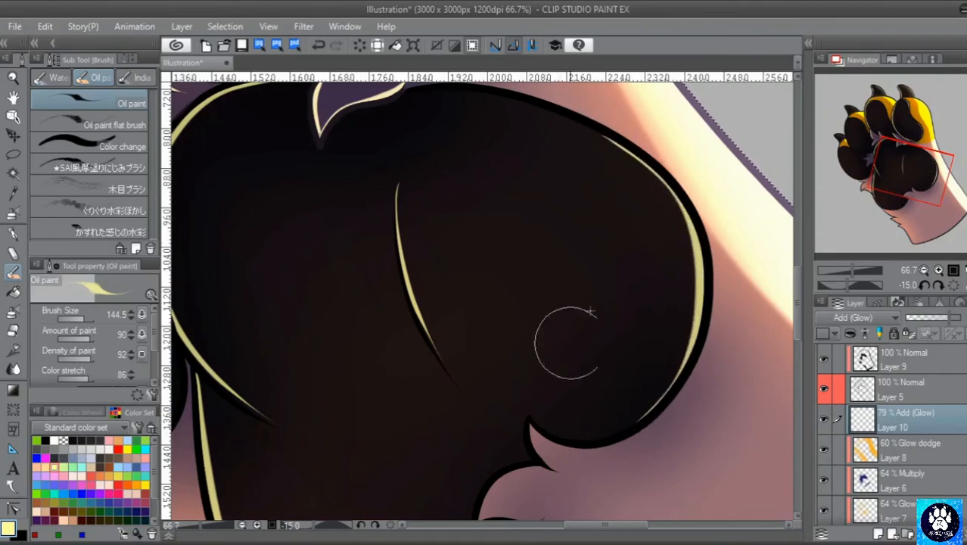
Paint pale yellow highlights along the pink fur tufts on both sides of the palm pad and the leftmost purple tuft
{"action": "left_click_drag", "start_coordinate": [905, 175], "coordinate": [887, 188]}
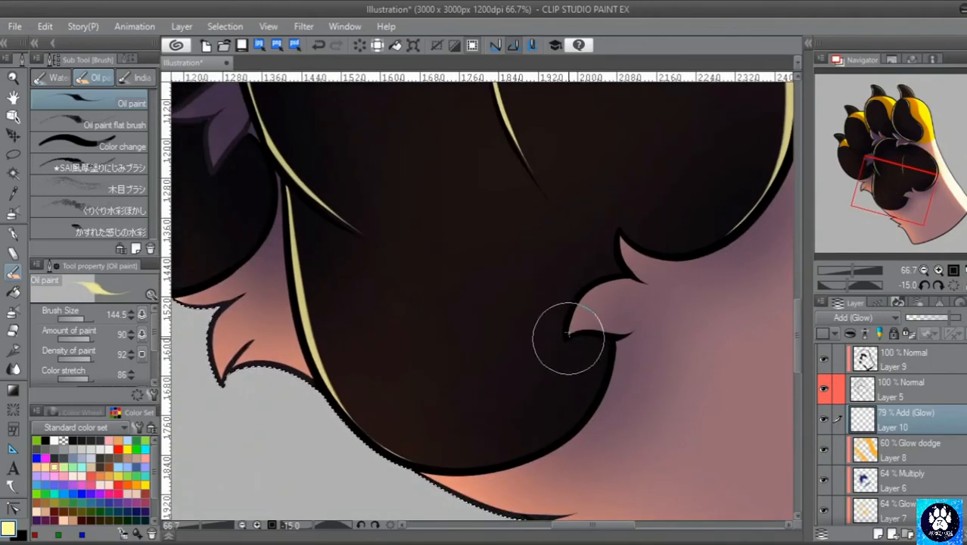
{"action": "mouse_move", "coordinate": [566, 332]}
{"action": "left_mouse_down"}
{"action": "mouse_move", "coordinate": [586, 298]}
{"action": "mouse_move", "coordinate": [615, 275]}
{"action": "mouse_move", "coordinate": [647, 282]}
{"action": "mouse_move", "coordinate": [624, 236]}
{"action": "mouse_move", "coordinate": [624, 253]}
{"action": "mouse_move", "coordinate": [651, 284]}
{"action": "mouse_move", "coordinate": [577, 324]}
{"action": "left_mouse_up"}
{"action": "left_click_drag", "start_coordinate": [889, 178], "coordinate": [853, 168]}
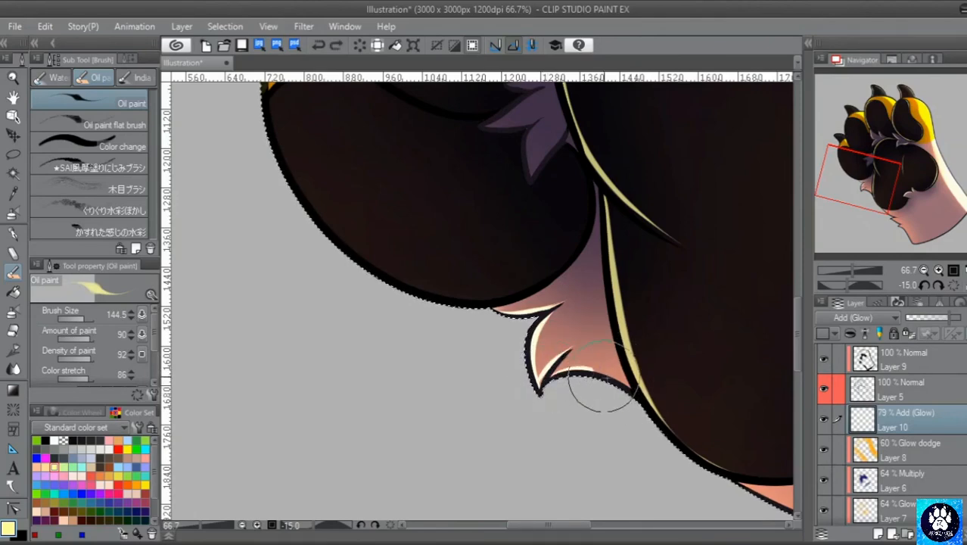
{"action": "left_click_drag", "start_coordinate": [867, 187], "coordinate": [871, 164]}
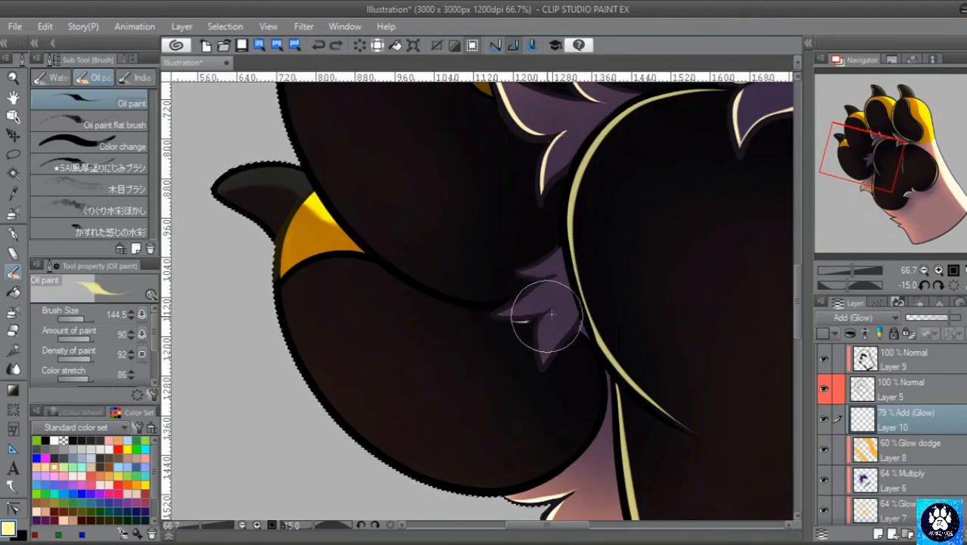
{"action": "mouse_move", "coordinate": [535, 312]}
{"action": "left_mouse_down"}
{"action": "mouse_move", "coordinate": [564, 293]}
{"action": "mouse_move", "coordinate": [540, 330]}
{"action": "mouse_move", "coordinate": [554, 300]}
{"action": "mouse_move", "coordinate": [528, 272]}
{"action": "mouse_move", "coordinate": [556, 271]}
{"action": "left_mouse_up"}
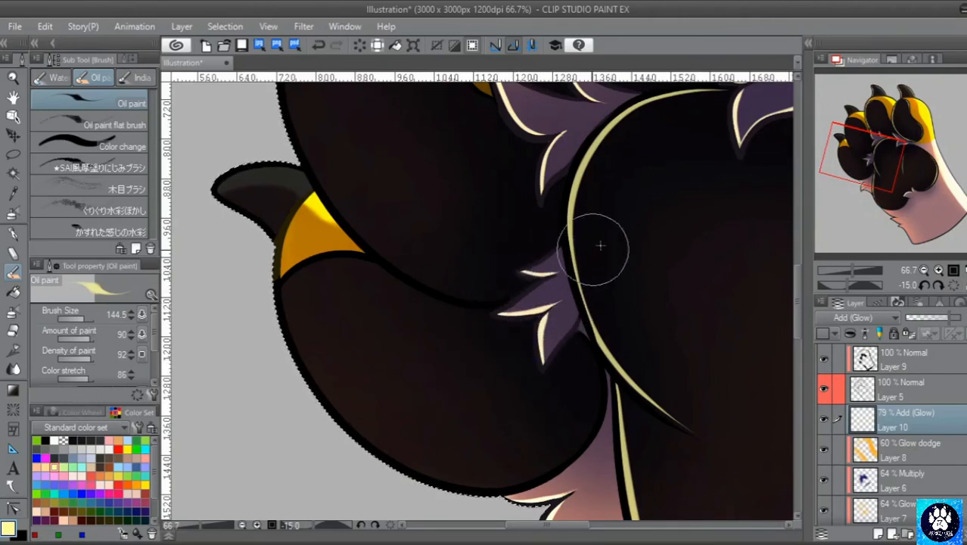
Paint pale yellow rim highlights along both edges of the leftmost claw, redoing the lower stroke
{"action": "left_click_drag", "start_coordinate": [874, 176], "coordinate": [893, 139]}
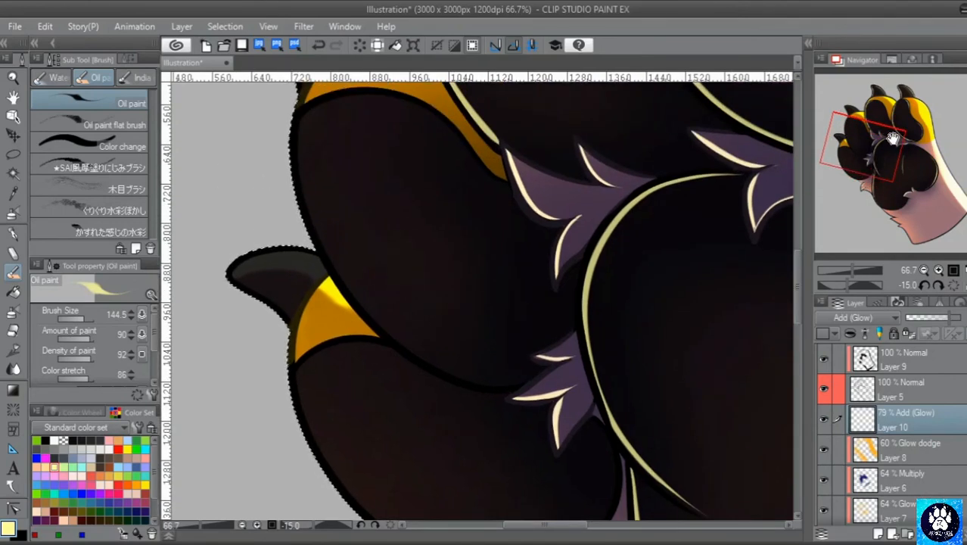
{"action": "left_click_drag", "start_coordinate": [236, 274], "coordinate": [275, 304]}
{"action": "key", "text": "ctrl+z"}
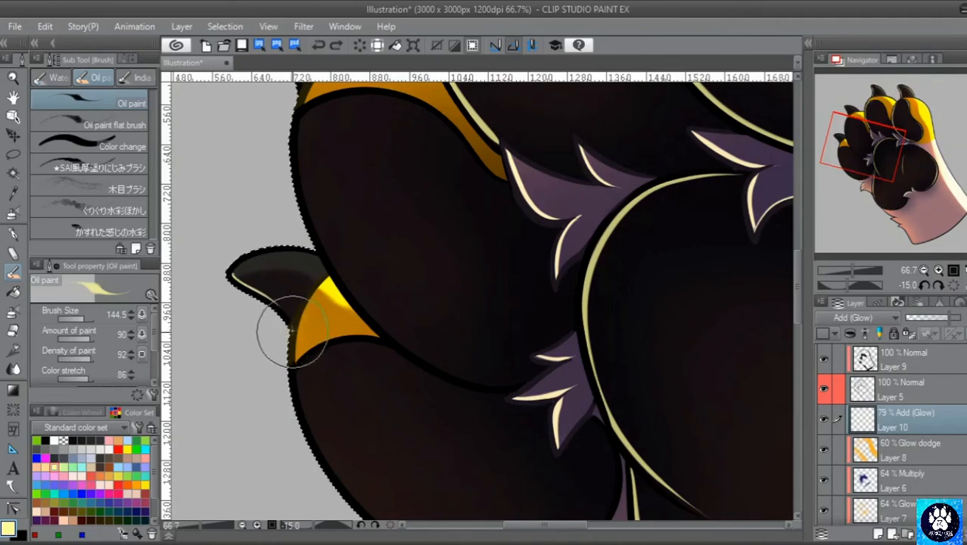
{"action": "left_click_drag", "start_coordinate": [288, 251], "coordinate": [324, 263]}
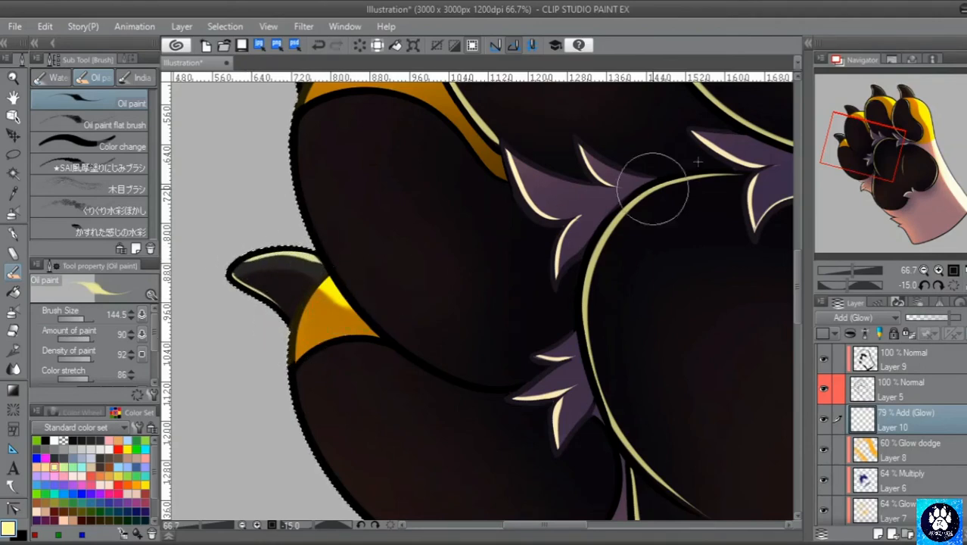
Paint a rim highlight around the leftmost toe pad's outer edge and along its yellow fur, with the canvas rotated to 45°
{"action": "left_click_drag", "start_coordinate": [860, 148], "coordinate": [858, 158]}
{"action": "left_click", "coordinate": [939, 286]}
{"action": "left_click", "coordinate": [938, 285]}
{"action": "left_click", "coordinate": [938, 285]}
{"action": "left_click", "coordinate": [938, 285]}
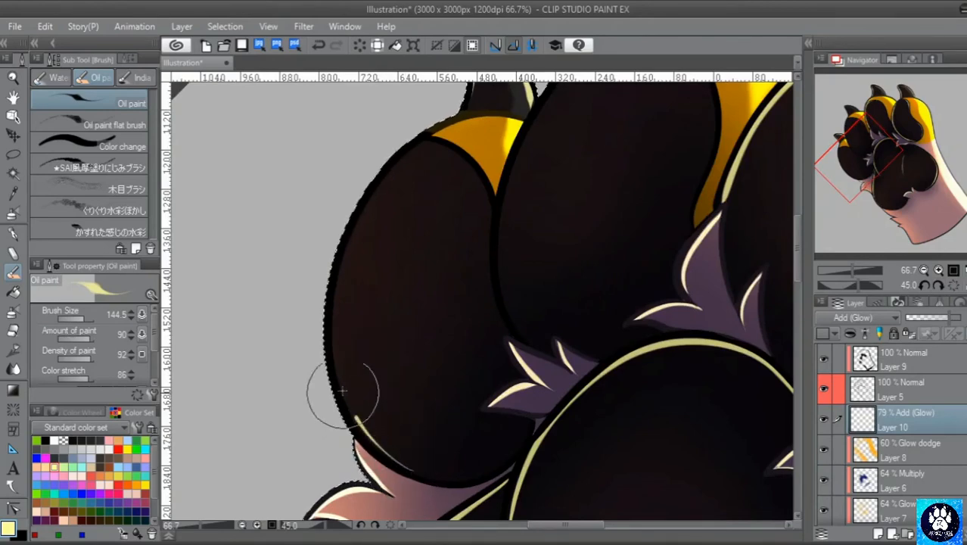
{"action": "mouse_move", "coordinate": [343, 391]}
{"action": "left_mouse_down"}
{"action": "mouse_move", "coordinate": [340, 268]}
{"action": "mouse_move", "coordinate": [378, 184]}
{"action": "mouse_move", "coordinate": [439, 132]}
{"action": "left_mouse_up"}
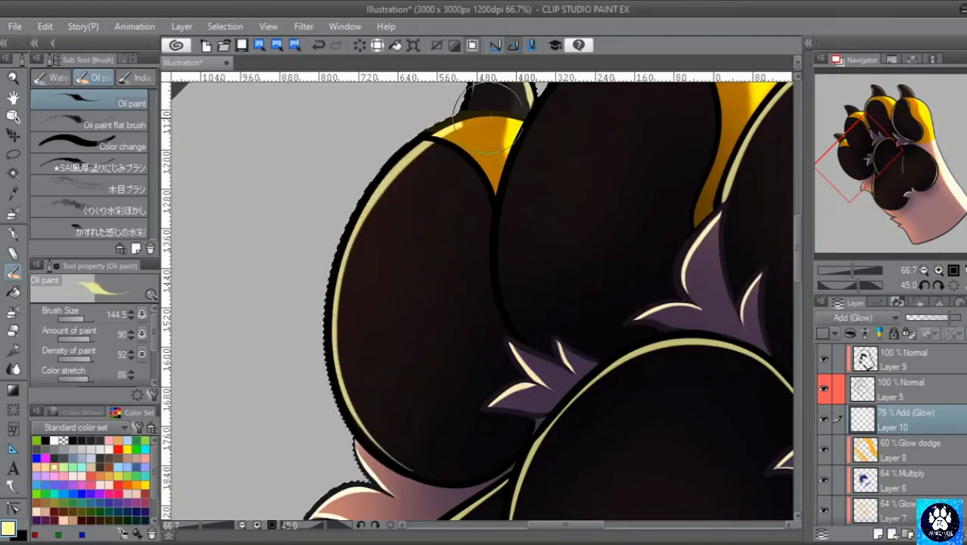
Paint rim highlights along the second toe from the left, covering the dark pad's outer edge, the claw and the yellow fur
{"action": "left_click_drag", "start_coordinate": [557, 157], "coordinate": [333, 372]}
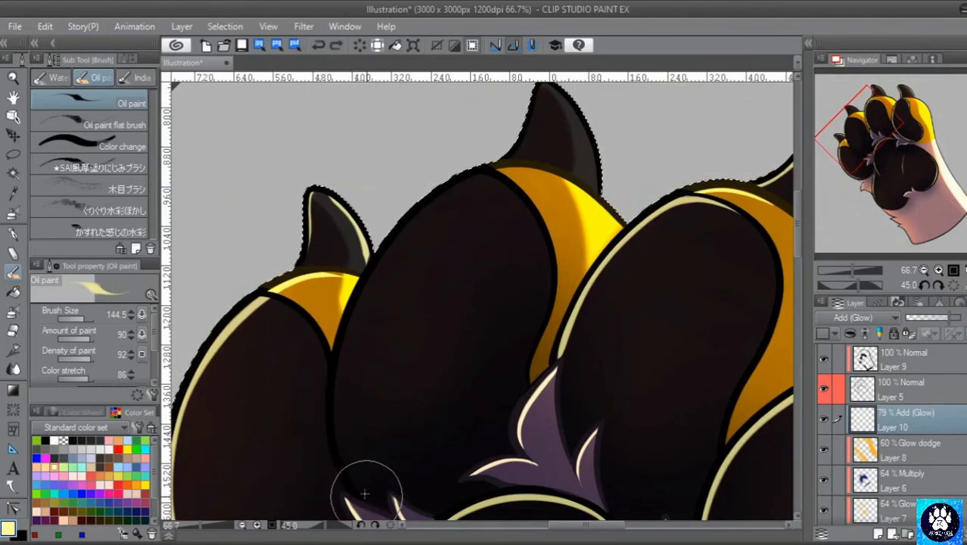
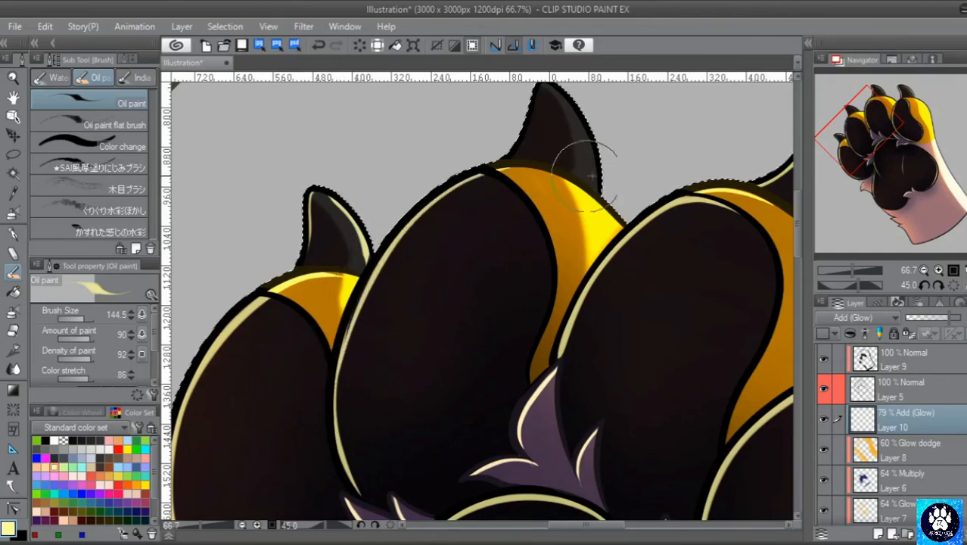
{"action": "left_click_drag", "start_coordinate": [497, 164], "coordinate": [435, 185]}
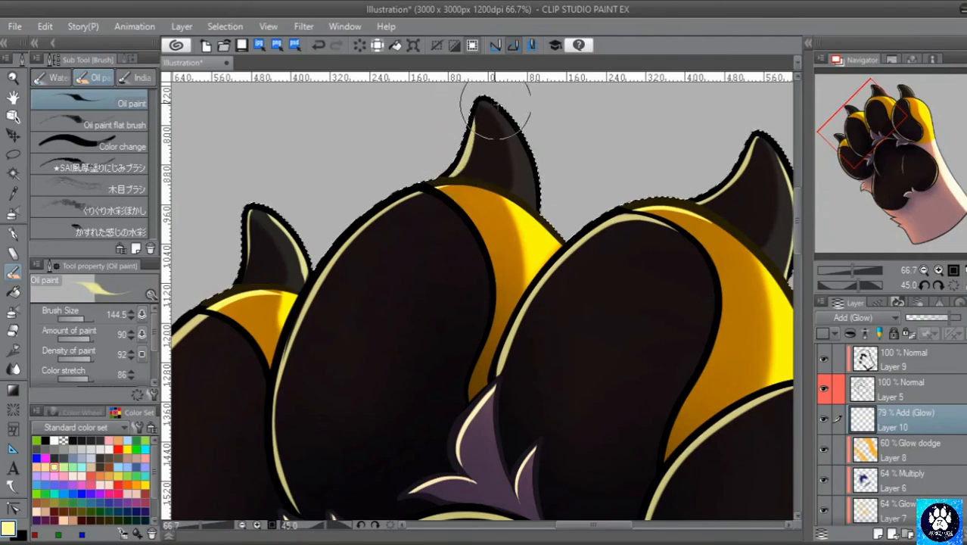
{"action": "left_click_drag", "start_coordinate": [476, 185], "coordinate": [519, 206]}
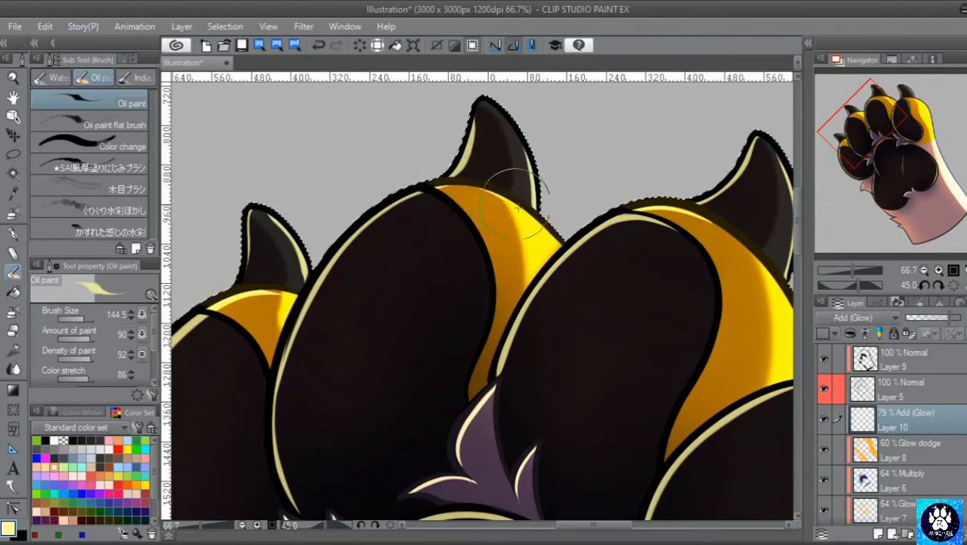
{"action": "left_click_drag", "start_coordinate": [550, 240], "coordinate": [523, 208]}
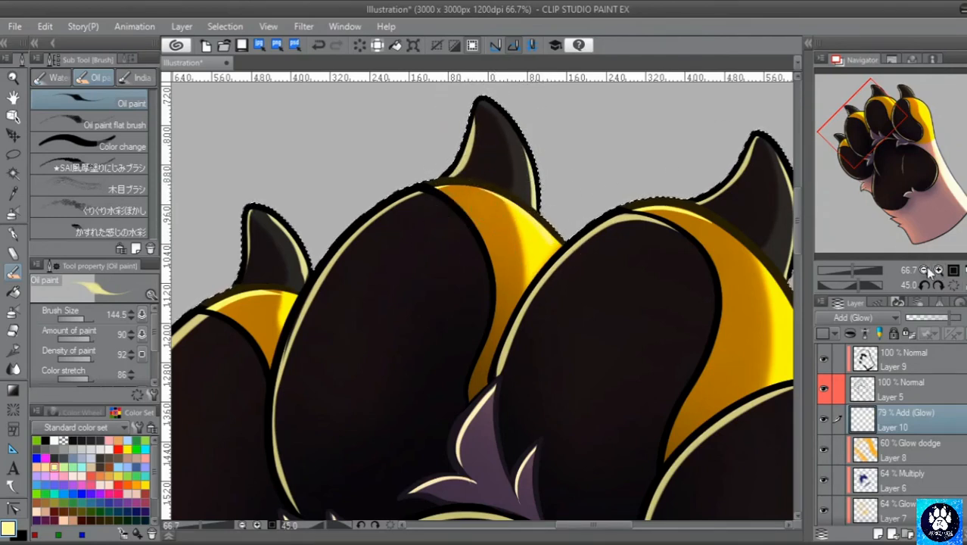
Paint pale highlights down the wrist's jagged pink fur edge from the palm pad to the lower corner, redoing the first stroke
{"action": "mouse_move", "coordinate": [884, 137]}
{"action": "left_mouse_down"}
{"action": "mouse_move", "coordinate": [878, 184]}
{"action": "mouse_move", "coordinate": [896, 204]}
{"action": "left_mouse_up"}
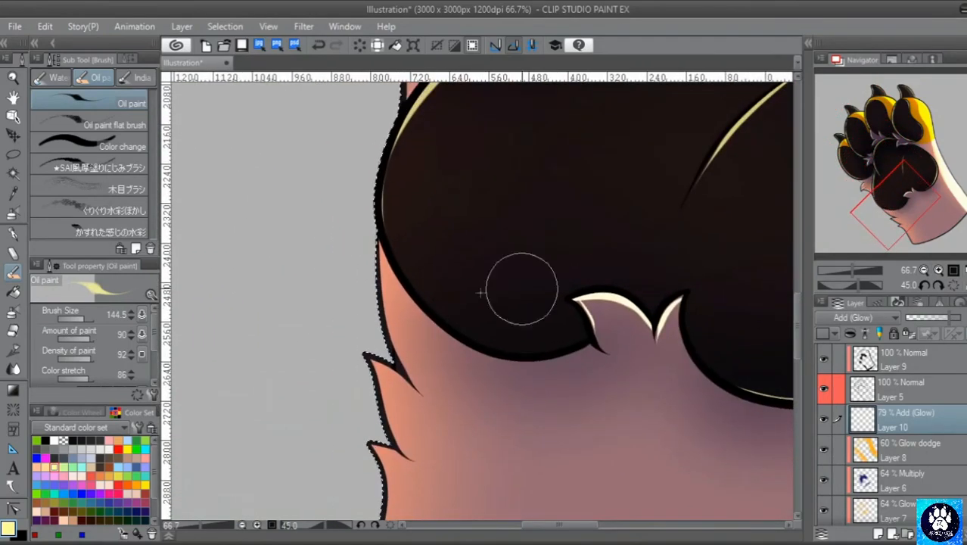
{"action": "left_click_drag", "start_coordinate": [378, 270], "coordinate": [426, 392]}
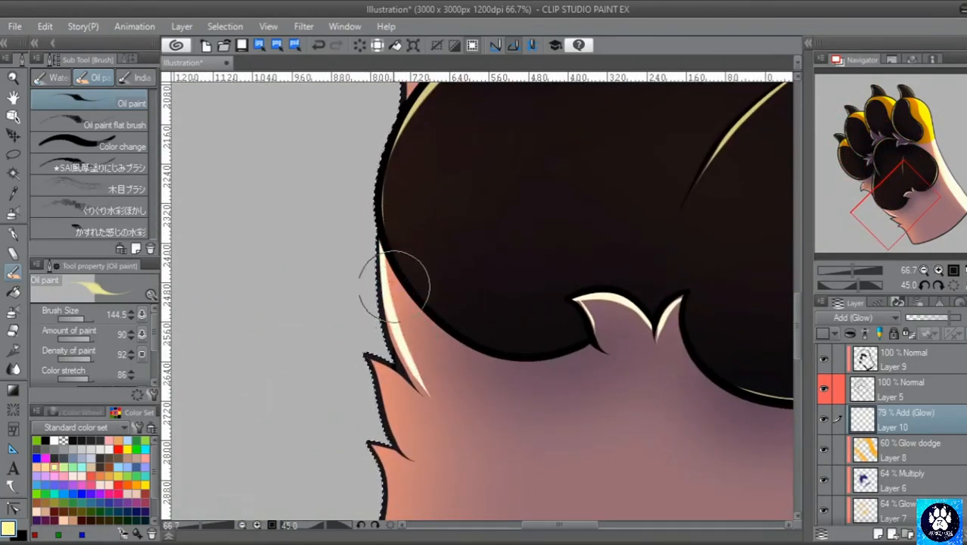
{"action": "key", "text": "ctrl+z"}
{"action": "mouse_move", "coordinate": [378, 239]}
{"action": "left_mouse_down"}
{"action": "mouse_move", "coordinate": [382, 293]}
{"action": "mouse_move", "coordinate": [414, 403]}
{"action": "mouse_move", "coordinate": [366, 359]}
{"action": "mouse_move", "coordinate": [413, 457]}
{"action": "left_mouse_up"}
{"action": "left_click_drag", "start_coordinate": [902, 187], "coordinate": [906, 219]}
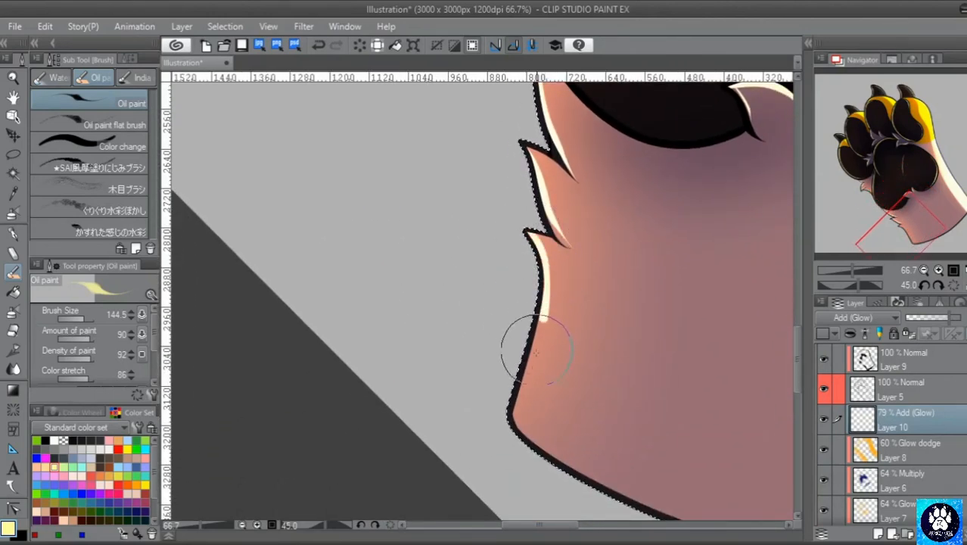
{"action": "mouse_move", "coordinate": [534, 240]}
{"action": "left_mouse_down"}
{"action": "mouse_move", "coordinate": [543, 289]}
{"action": "mouse_move", "coordinate": [516, 416]}
{"action": "mouse_move", "coordinate": [520, 439]}
{"action": "mouse_move", "coordinate": [569, 475]}
{"action": "left_mouse_up"}
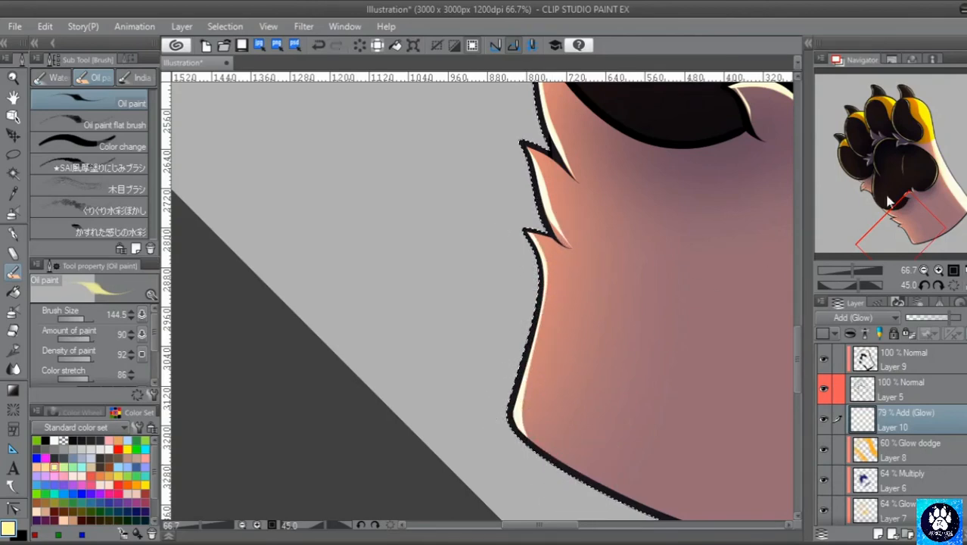
Paint a pale rim highlight along the wrist's curved bottom edge, undoing the first strokes and rotating the canvas to -165° for the final one
{"action": "mouse_move", "coordinate": [889, 201]}
{"action": "left_mouse_down"}
{"action": "mouse_move", "coordinate": [878, 178]}
{"action": "mouse_move", "coordinate": [896, 204]}
{"action": "mouse_move", "coordinate": [944, 203]}
{"action": "mouse_move", "coordinate": [924, 223]}
{"action": "mouse_move", "coordinate": [933, 227]}
{"action": "left_mouse_up"}
{"action": "left_click", "coordinate": [924, 284]}
{"action": "left_click", "coordinate": [924, 285]}
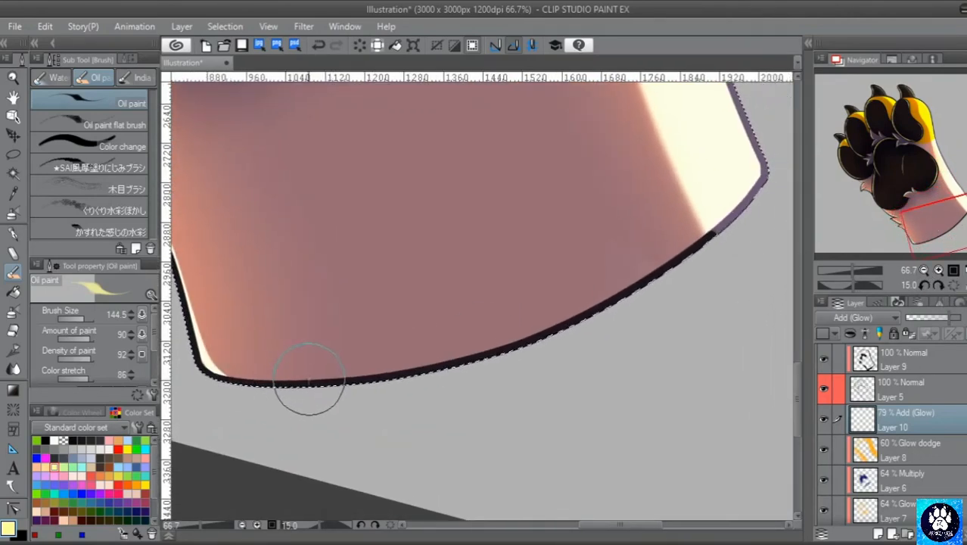
{"action": "left_click_drag", "start_coordinate": [309, 379], "coordinate": [389, 380]}
{"action": "left_click_drag", "start_coordinate": [321, 383], "coordinate": [407, 375]}
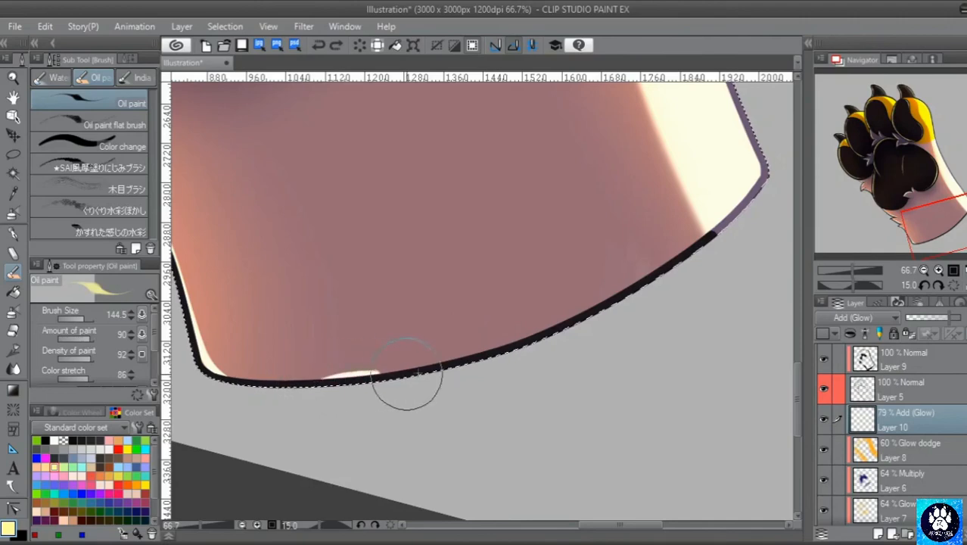
{"action": "key", "text": "ctrl+z"}
{"action": "left_click", "coordinate": [922, 284]}
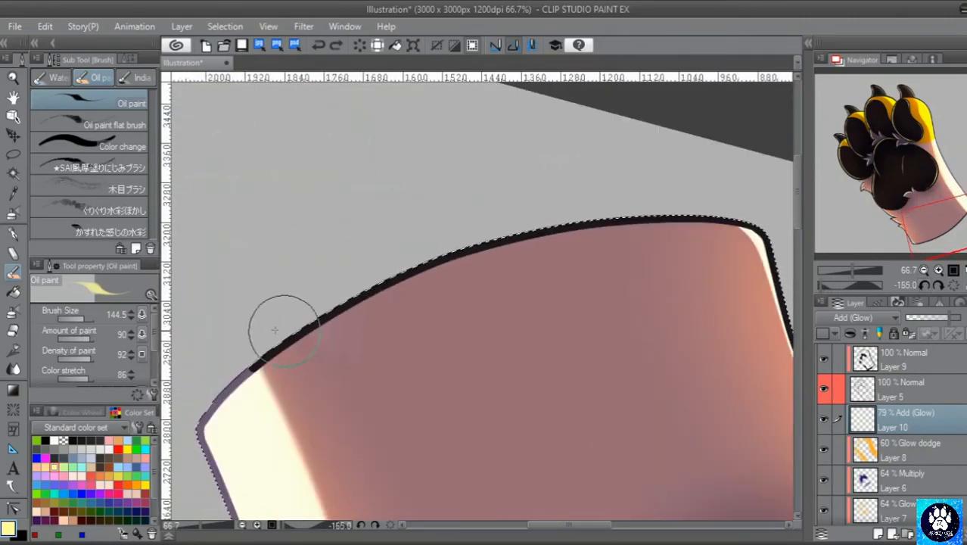
{"action": "mouse_move", "coordinate": [315, 329]}
{"action": "left_mouse_down"}
{"action": "mouse_move", "coordinate": [382, 290]}
{"action": "mouse_move", "coordinate": [483, 251]}
{"action": "mouse_move", "coordinate": [680, 218]}
{"action": "mouse_move", "coordinate": [770, 226]}
{"action": "left_mouse_up"}
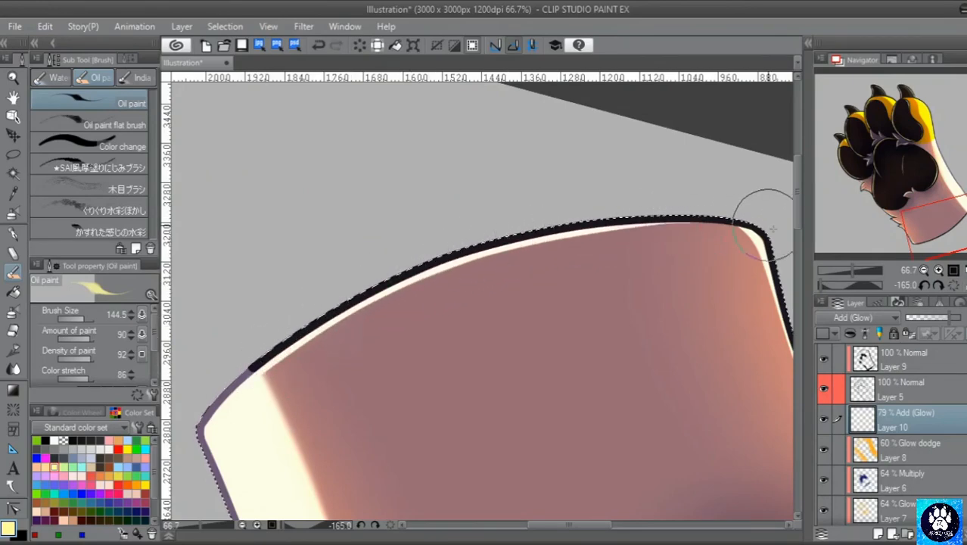
Reset the canvas rotation and paint a rim highlight along the palm pad's bottom edge, undoing strokes until the curve fits
{"action": "left_click", "coordinate": [953, 285]}
{"action": "left_click", "coordinate": [894, 160]}
{"action": "mouse_move", "coordinate": [894, 159]}
{"action": "left_mouse_down"}
{"action": "mouse_move", "coordinate": [890, 148]}
{"action": "mouse_move", "coordinate": [877, 167]}
{"action": "left_mouse_up"}
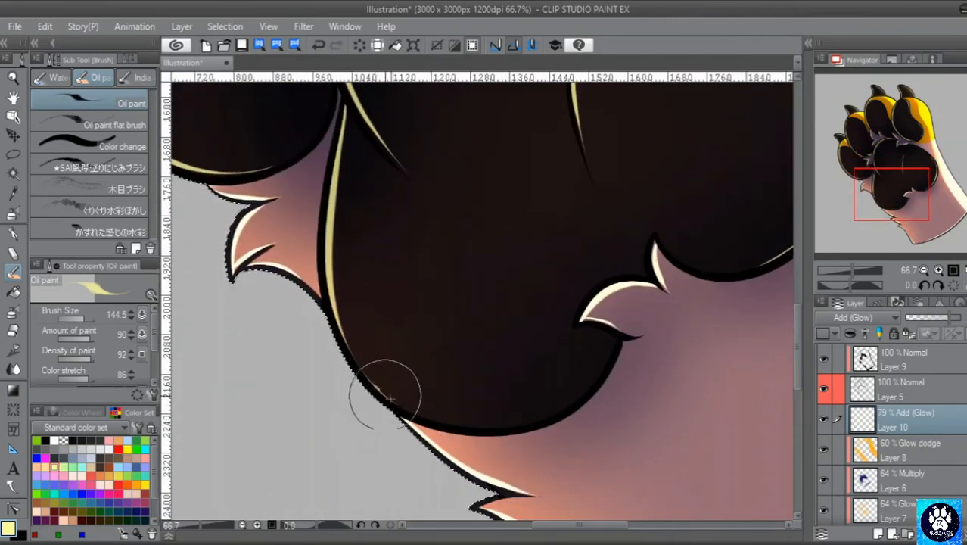
{"action": "mouse_move", "coordinate": [384, 393]}
{"action": "left_mouse_down"}
{"action": "mouse_move", "coordinate": [452, 418]}
{"action": "mouse_move", "coordinate": [512, 419]}
{"action": "left_mouse_up"}
{"action": "key", "text": "ctrl+z"}
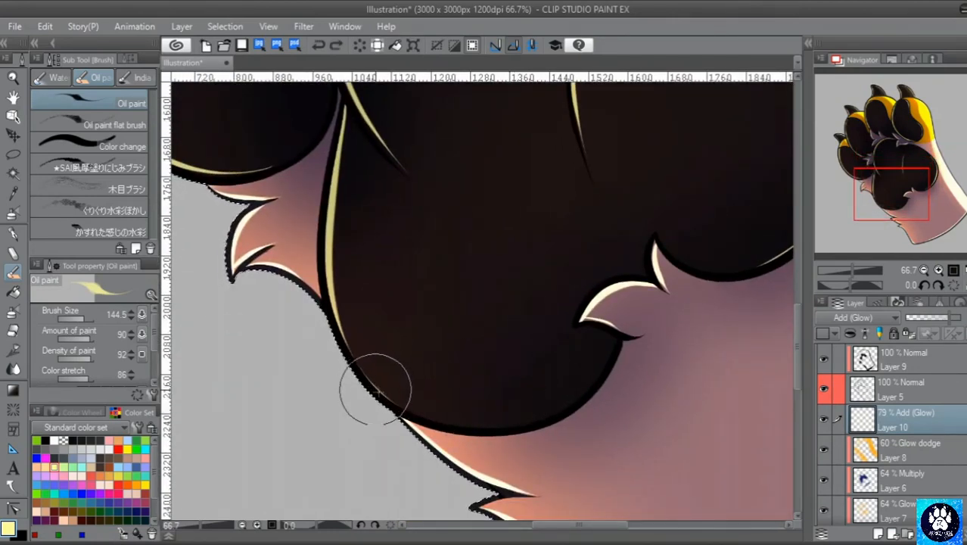
{"action": "left_click_drag", "start_coordinate": [375, 388], "coordinate": [475, 405]}
{"action": "key", "text": "ctrl+z"}
{"action": "left_click_drag", "start_coordinate": [376, 395], "coordinate": [481, 418]}
{"action": "key", "text": "ctrl+z"}
{"action": "mouse_move", "coordinate": [371, 381]}
{"action": "left_mouse_down"}
{"action": "mouse_move", "coordinate": [459, 425]}
{"action": "mouse_move", "coordinate": [529, 421]}
{"action": "mouse_move", "coordinate": [581, 396]}
{"action": "mouse_move", "coordinate": [616, 352]}
{"action": "left_mouse_up"}
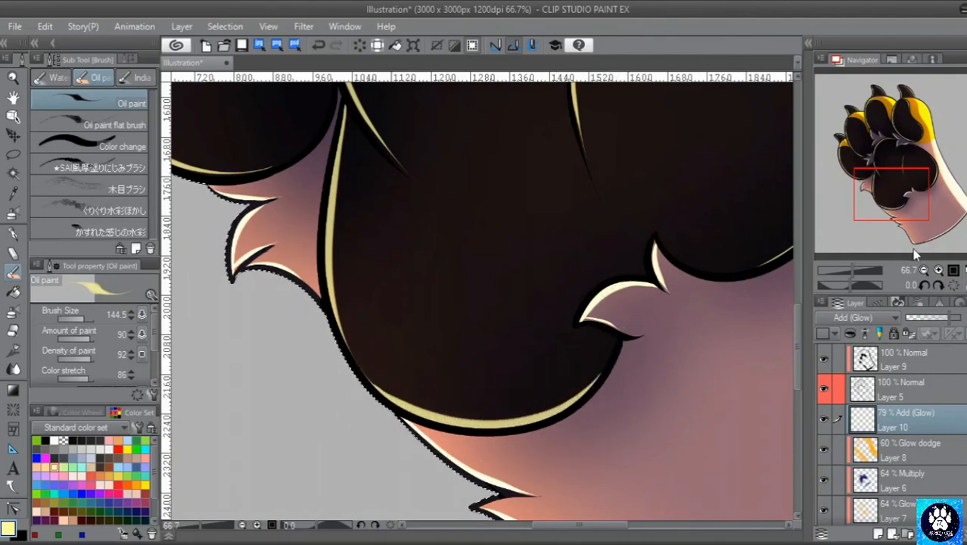
Check the whole paw and paint a rim highlight along the lower edge of the second toe pad from the right
{"action": "left_click", "coordinate": [924, 271]}
{"action": "left_click", "coordinate": [924, 271]}
{"action": "left_click", "coordinate": [924, 271]}
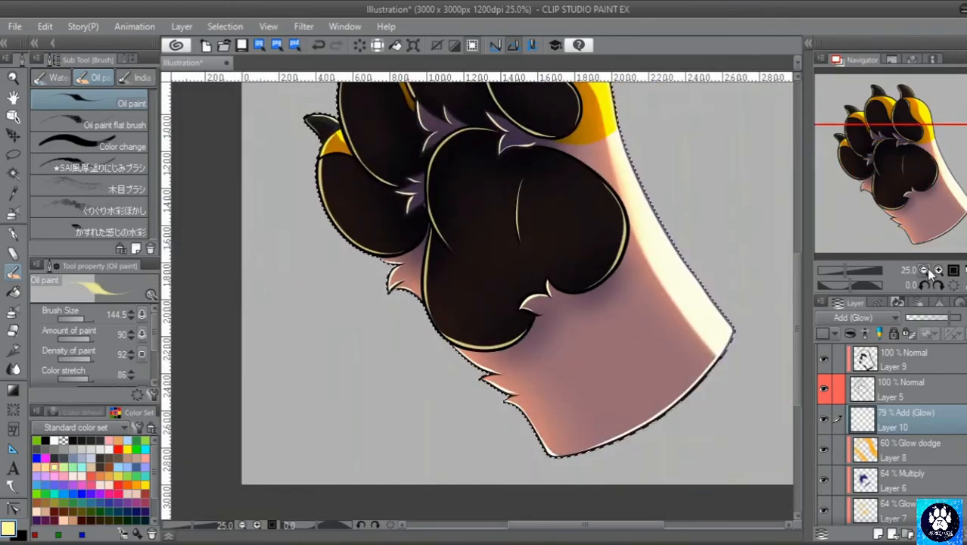
{"action": "left_click_drag", "start_coordinate": [910, 215], "coordinate": [901, 178]}
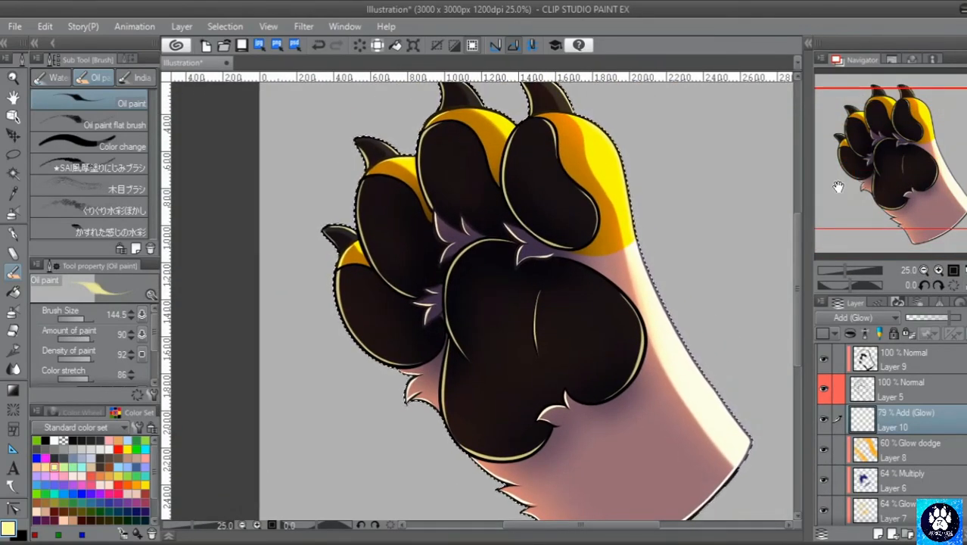
{"action": "scroll", "coordinate": [906, 174], "scroll_direction": "up", "scroll_amount": 3}
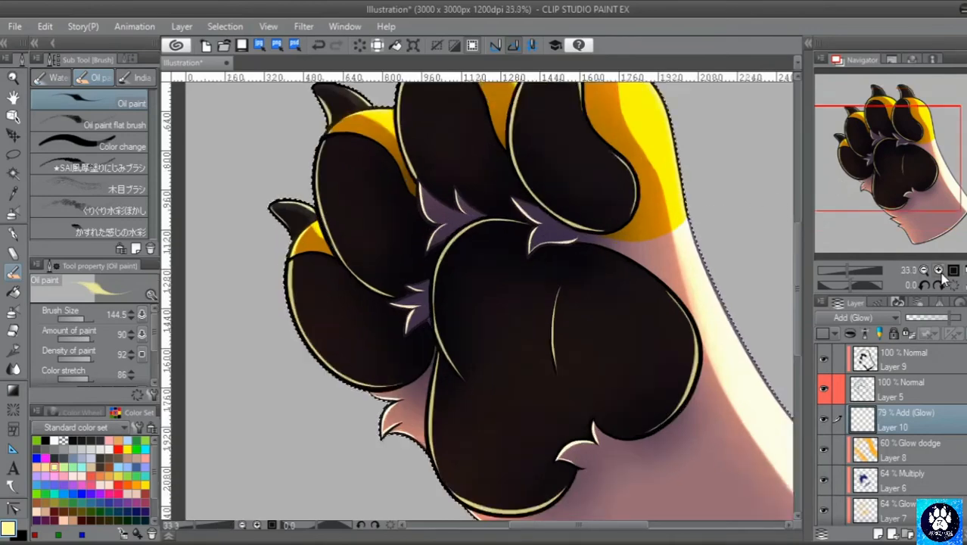
{"action": "left_click_drag", "start_coordinate": [906, 174], "coordinate": [898, 149]}
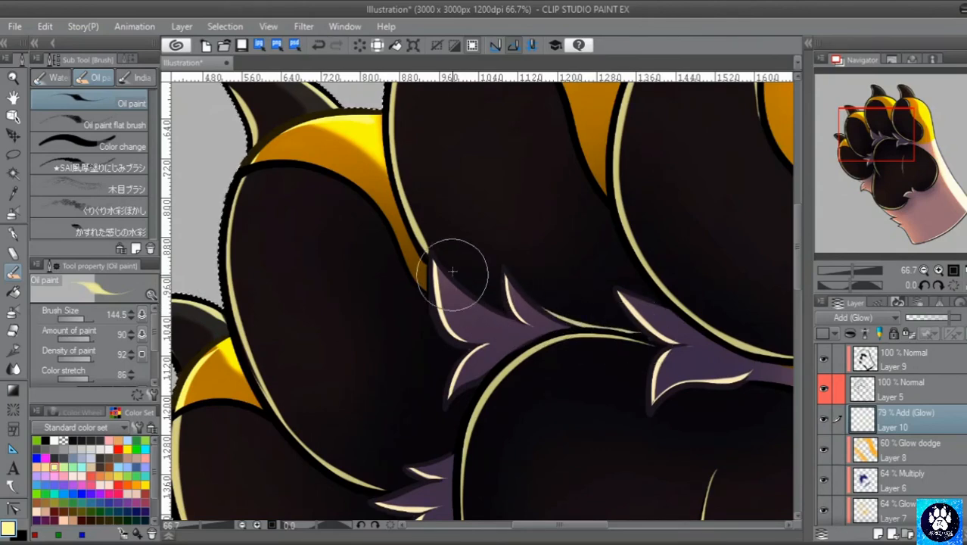
{"action": "left_click", "coordinate": [924, 270]}
{"action": "left_click", "coordinate": [924, 270]}
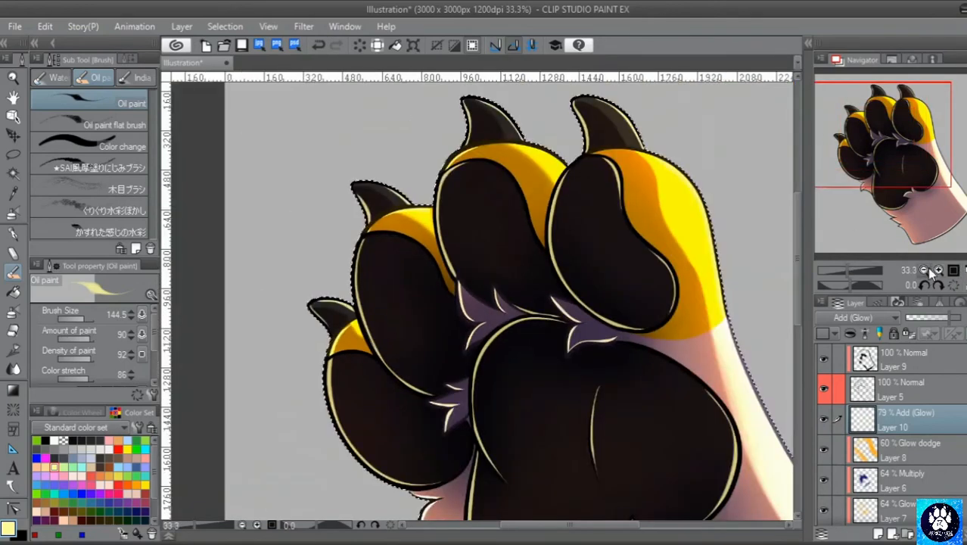
Inspect the rim highlights on the claws, toe pads and fur tufts up close, with the canvas rotated to -45°
{"action": "left_click", "coordinate": [924, 271]}
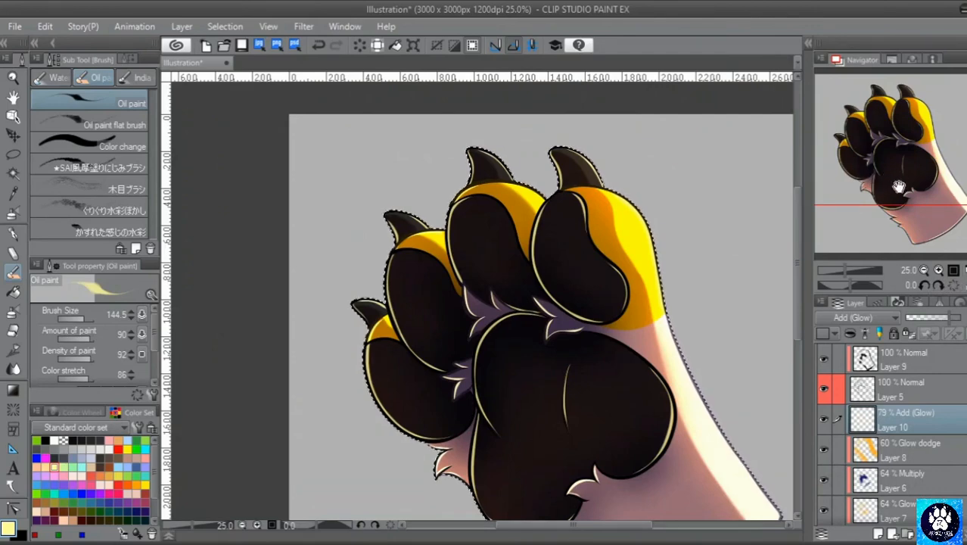
{"action": "left_click_drag", "start_coordinate": [899, 187], "coordinate": [922, 183]}
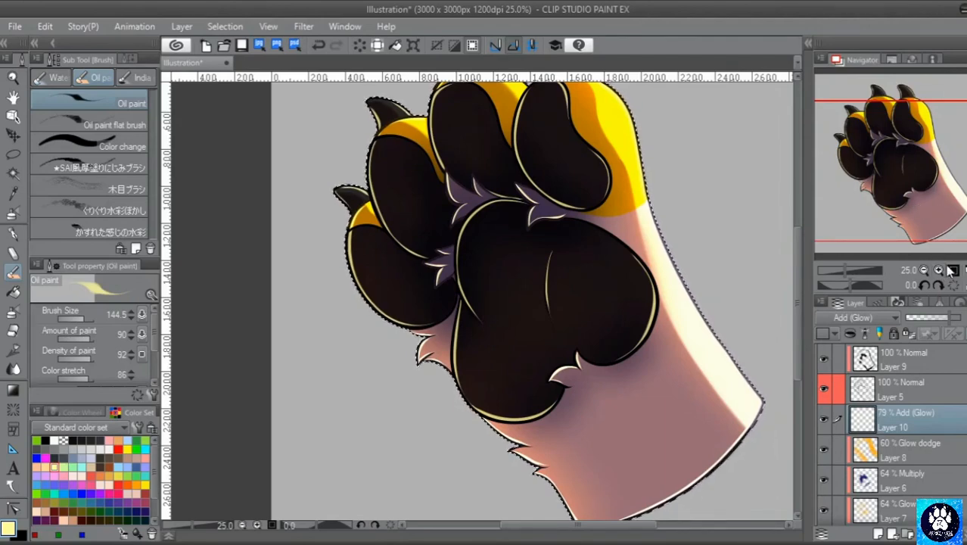
{"action": "left_click_drag", "start_coordinate": [943, 195], "coordinate": [933, 155]}
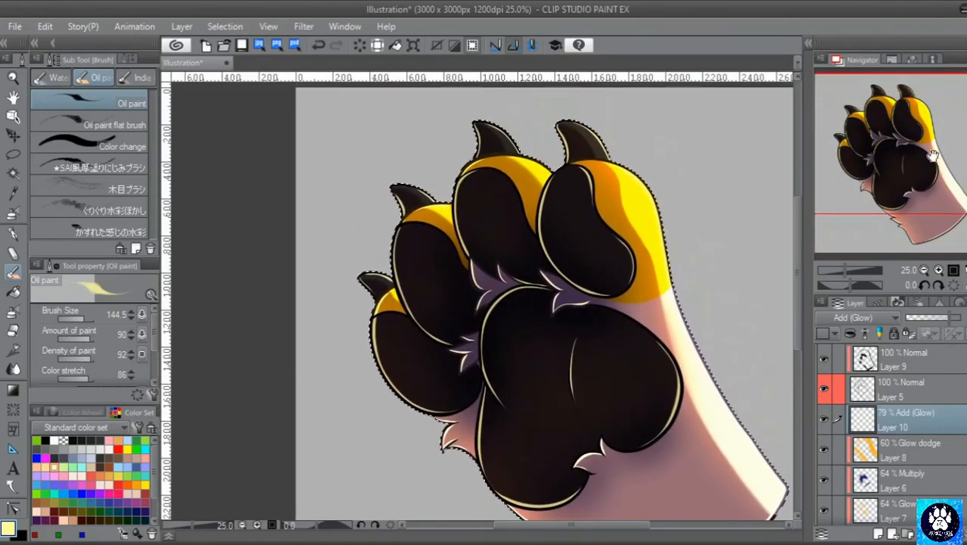
{"action": "left_click", "coordinate": [938, 272]}
{"action": "left_click", "coordinate": [938, 273]}
{"action": "left_click", "coordinate": [938, 273]}
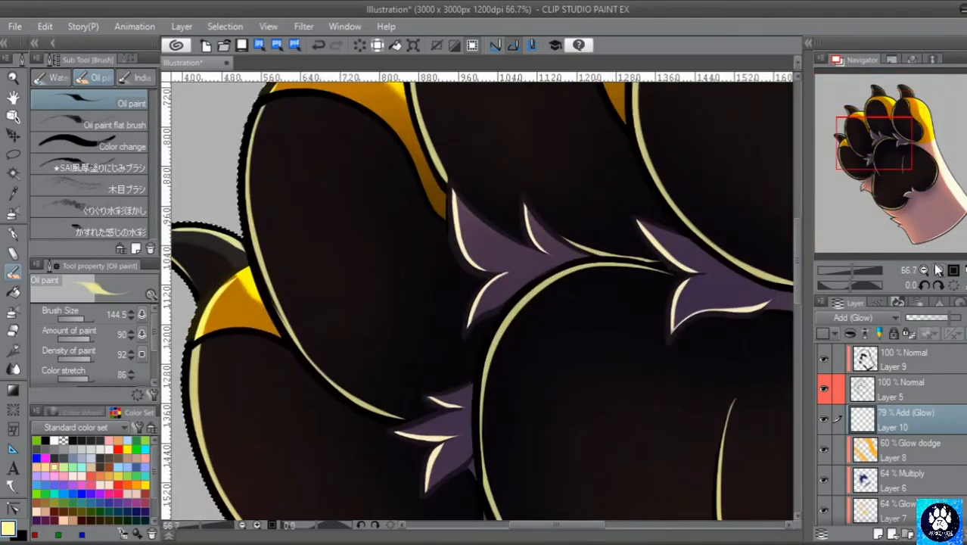
{"action": "left_click_drag", "start_coordinate": [890, 160], "coordinate": [877, 137]}
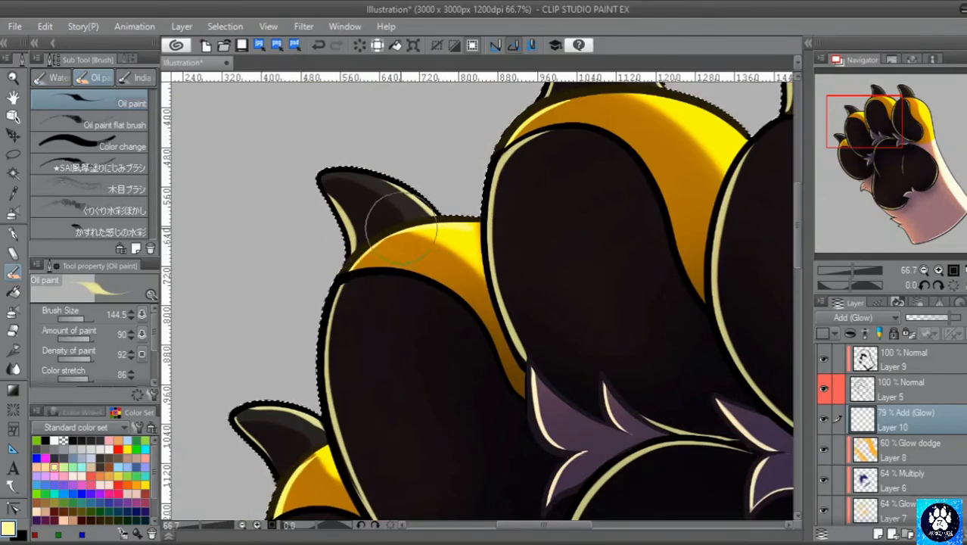
{"action": "left_click_drag", "start_coordinate": [871, 127], "coordinate": [878, 114]}
{"action": "left_click", "coordinate": [924, 286]}
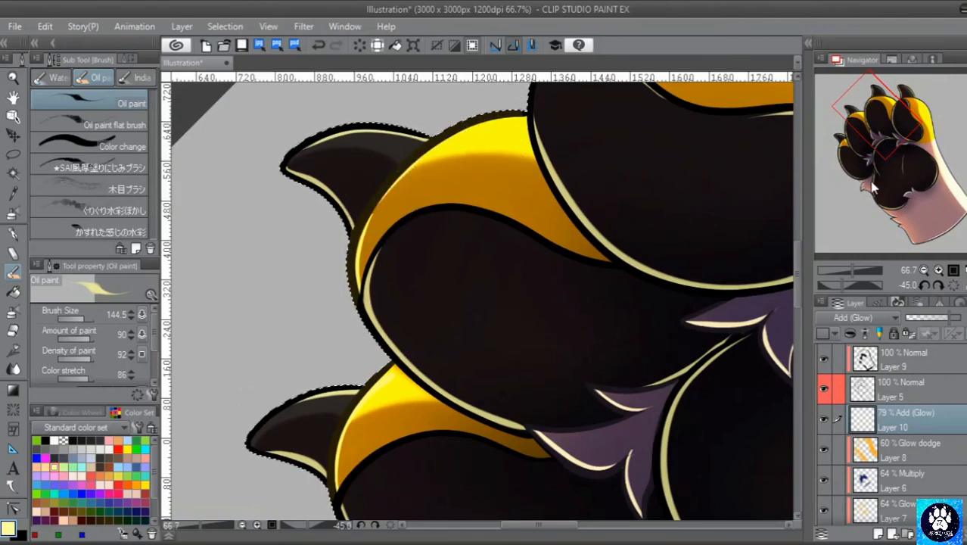
{"action": "scroll", "coordinate": [522, 182], "scroll_direction": "up", "scroll_amount": 4}
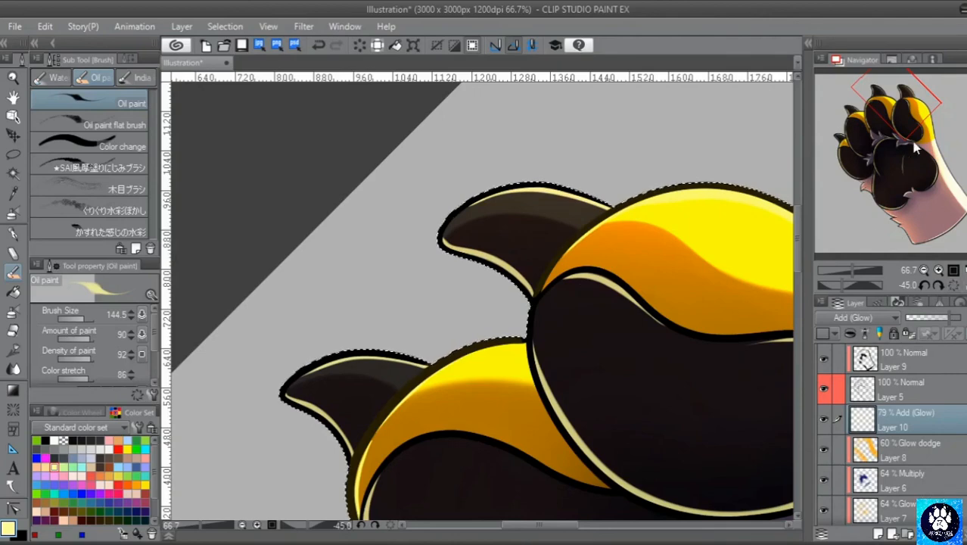
{"action": "left_click_drag", "start_coordinate": [898, 121], "coordinate": [863, 167]}
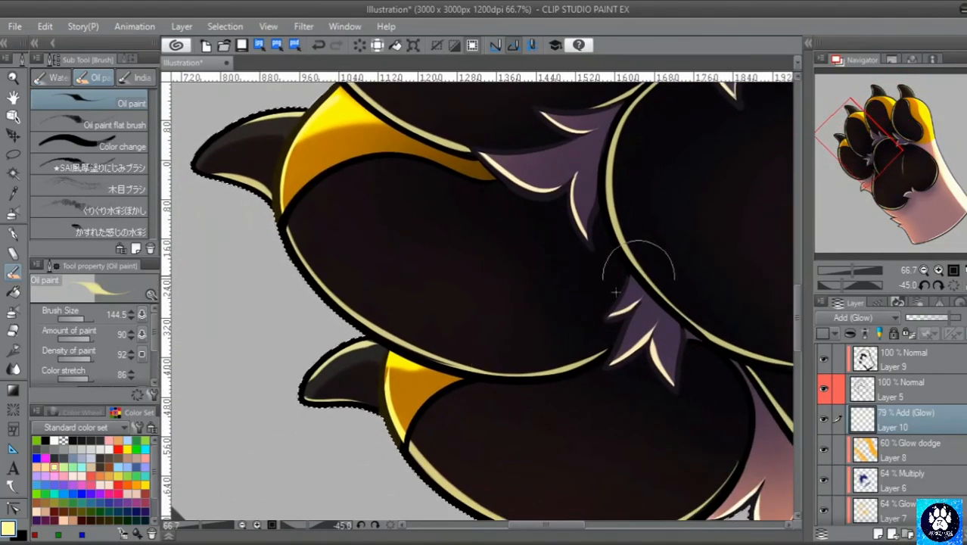
{"action": "left_click", "coordinate": [924, 271]}
{"action": "left_click", "coordinate": [924, 270]}
{"action": "left_click", "coordinate": [939, 270]}
{"action": "left_click", "coordinate": [940, 270]}
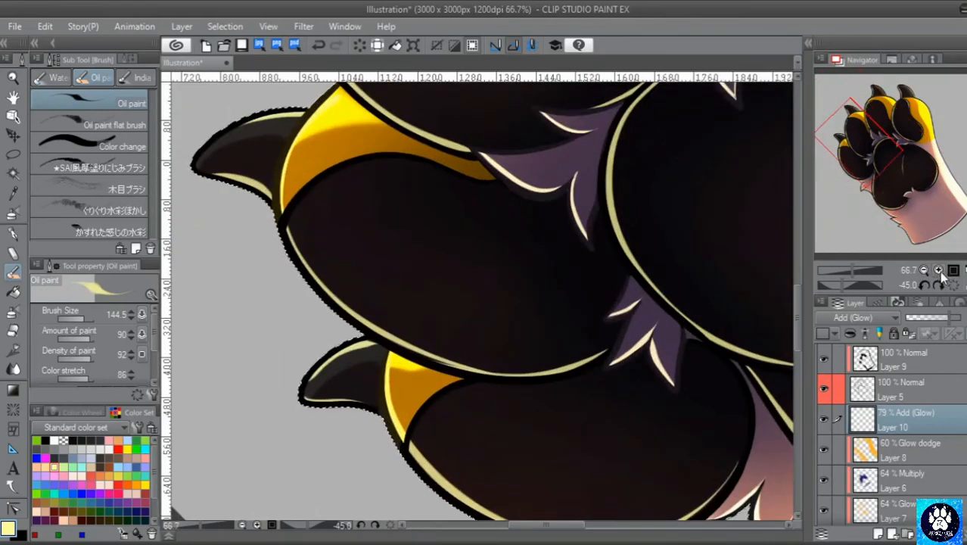
Reset the canvas rotation and examine the highlights on the palm pad's lower edge and the wrist fur
{"action": "left_click", "coordinate": [953, 286]}
{"action": "left_click", "coordinate": [925, 271]}
{"action": "left_click", "coordinate": [925, 270]}
{"action": "left_click", "coordinate": [925, 271]}
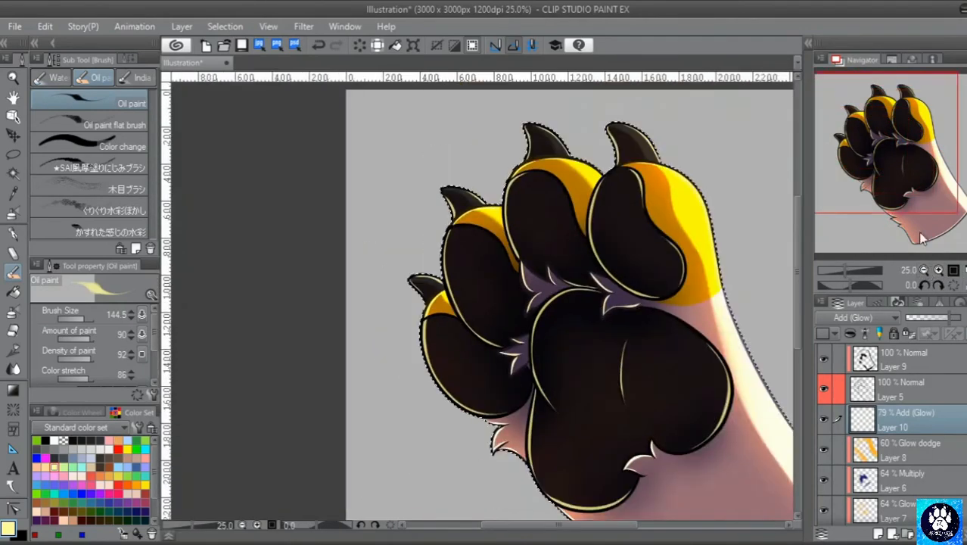
{"action": "left_click_drag", "start_coordinate": [846, 156], "coordinate": [864, 167]}
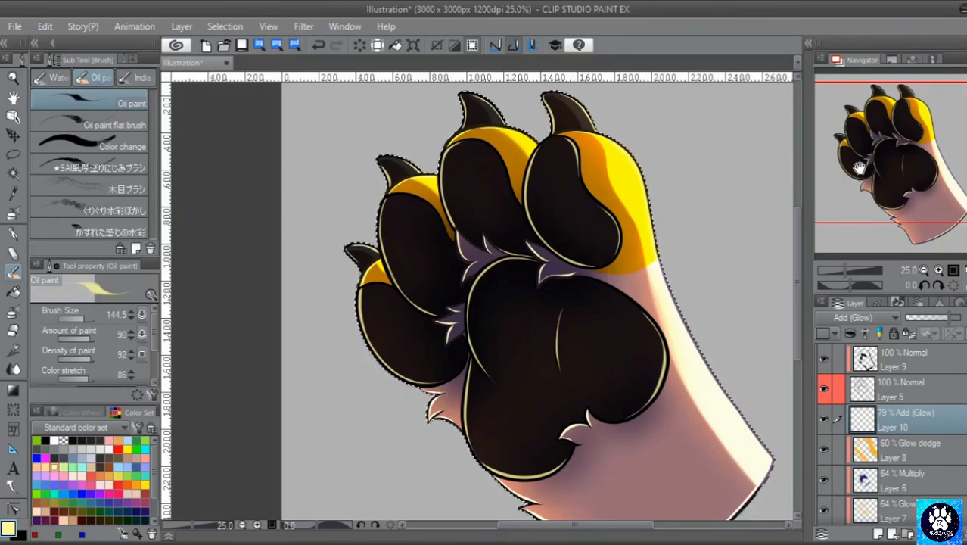
{"action": "left_click", "coordinate": [938, 270]}
{"action": "left_click", "coordinate": [938, 270]}
{"action": "left_click", "coordinate": [939, 270]}
{"action": "left_click_drag", "start_coordinate": [909, 167], "coordinate": [932, 215]}
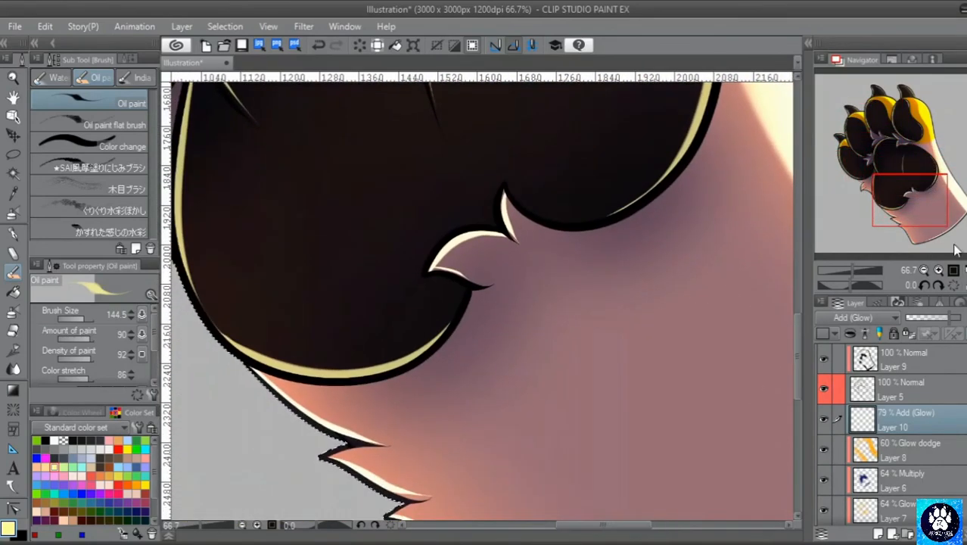
Recolor the rim highlights with the Sunset (red) gradient map and set the Add (Glow) layer's opacity to 40%
{"action": "key", "text": "ctrl+0"}
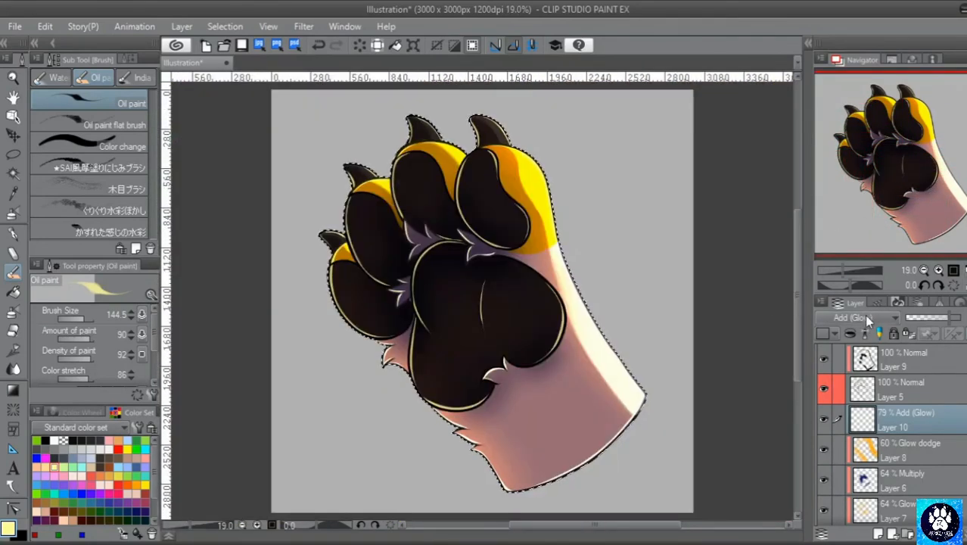
{"action": "left_click_drag", "start_coordinate": [934, 320], "coordinate": [919, 326]}
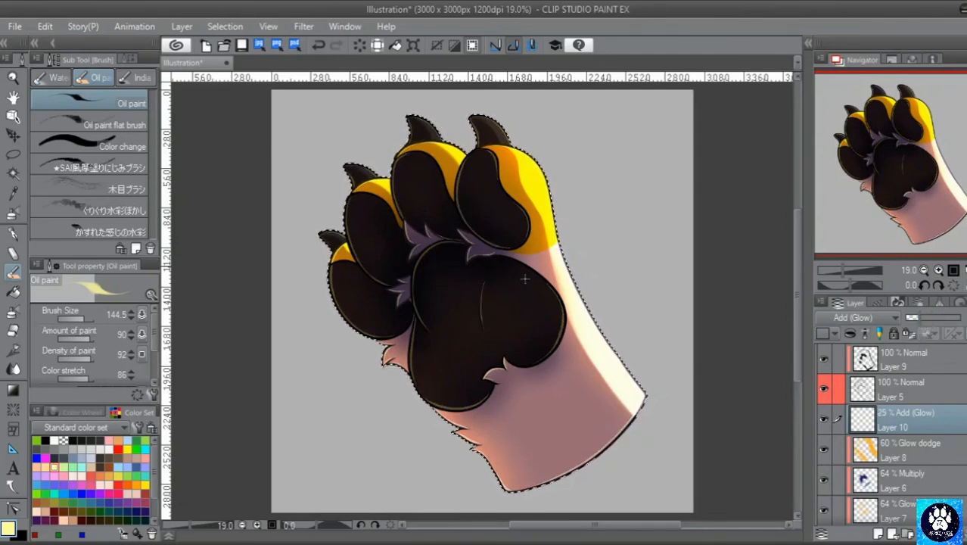
{"action": "left_click", "coordinate": [43, 25]}
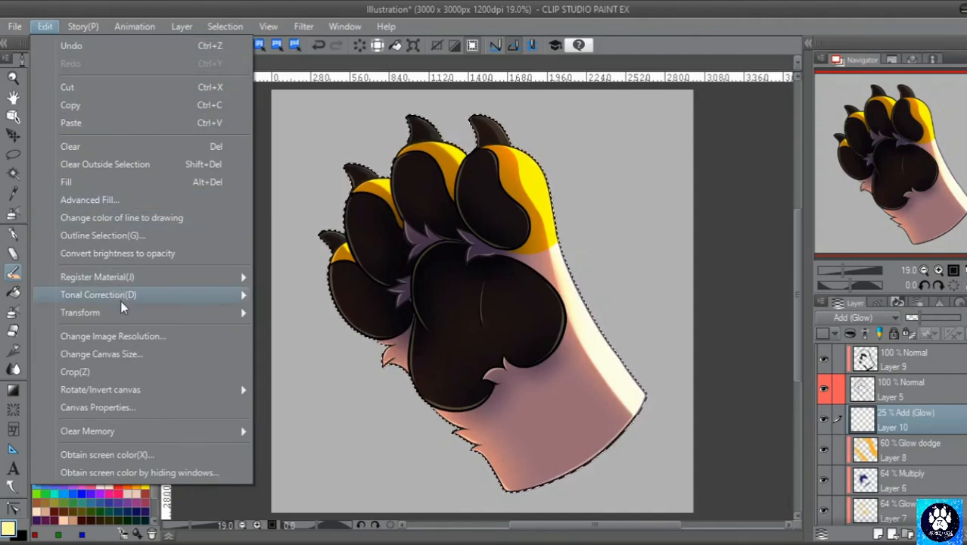
{"action": "mouse_move", "coordinate": [120, 301]}
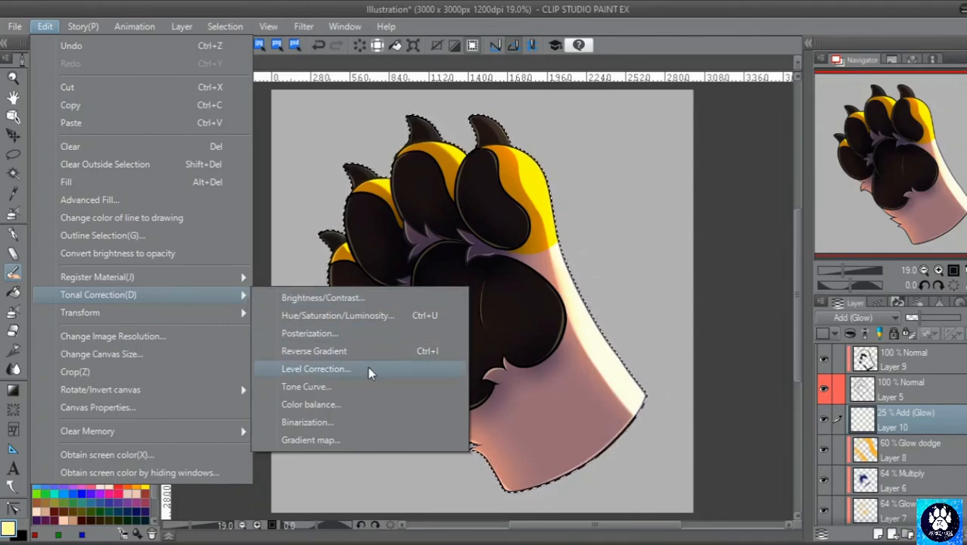
{"action": "left_click", "coordinate": [340, 439]}
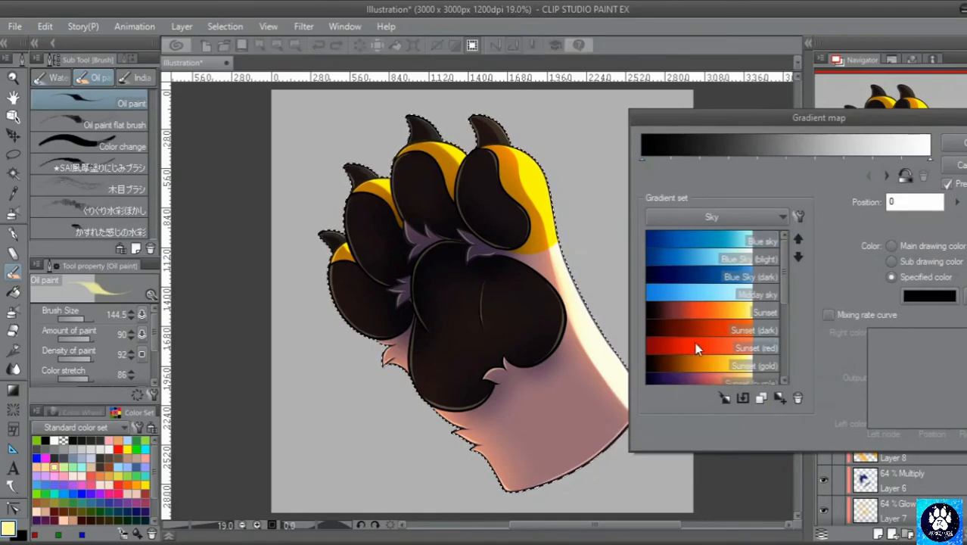
{"action": "left_click", "coordinate": [695, 343]}
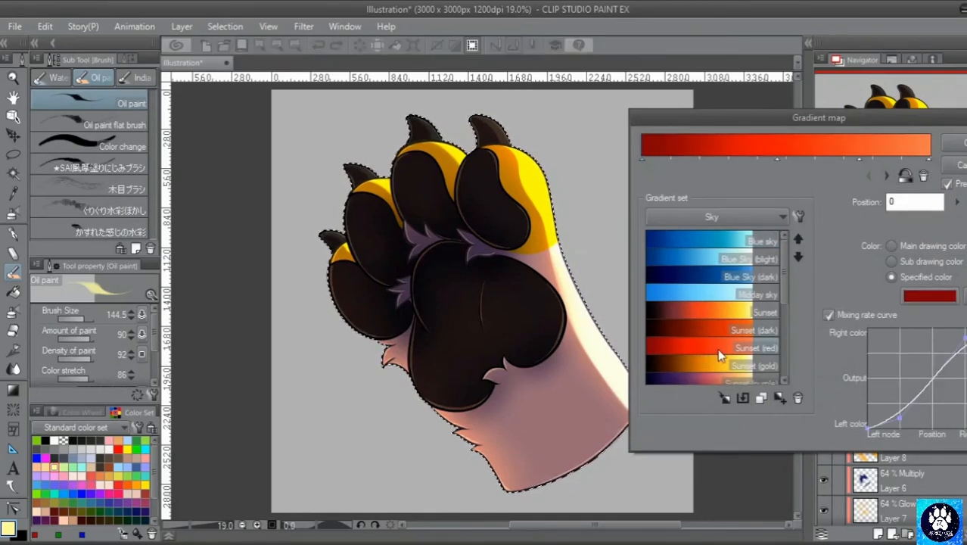
{"action": "left_click", "coordinate": [958, 146]}
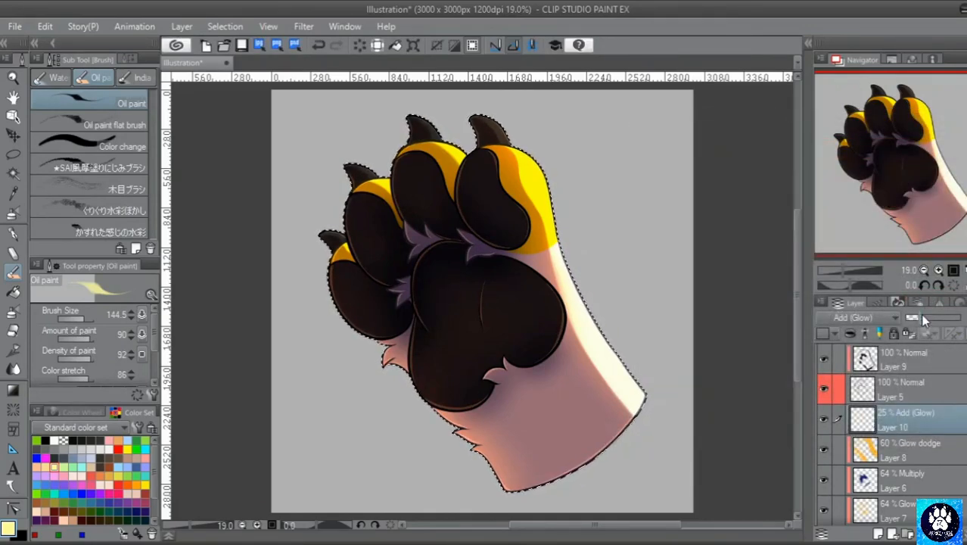
{"action": "mouse_move", "coordinate": [922, 318]}
{"action": "left_mouse_down"}
{"action": "mouse_move", "coordinate": [963, 317]}
{"action": "mouse_move", "coordinate": [929, 320]}
{"action": "left_mouse_up"}
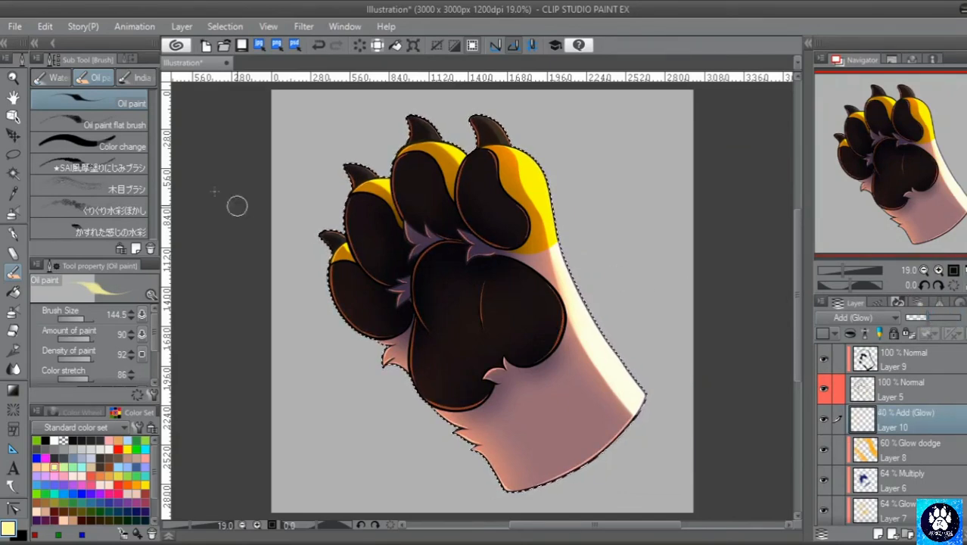
{"action": "left_click", "coordinate": [46, 27]}
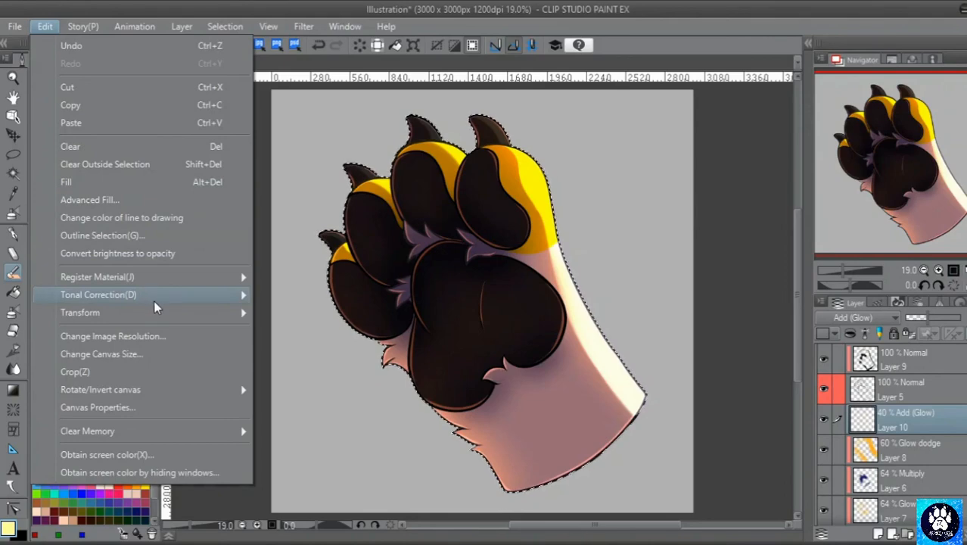
{"action": "mouse_move", "coordinate": [153, 295]}
{"action": "left_click", "coordinate": [378, 316]}
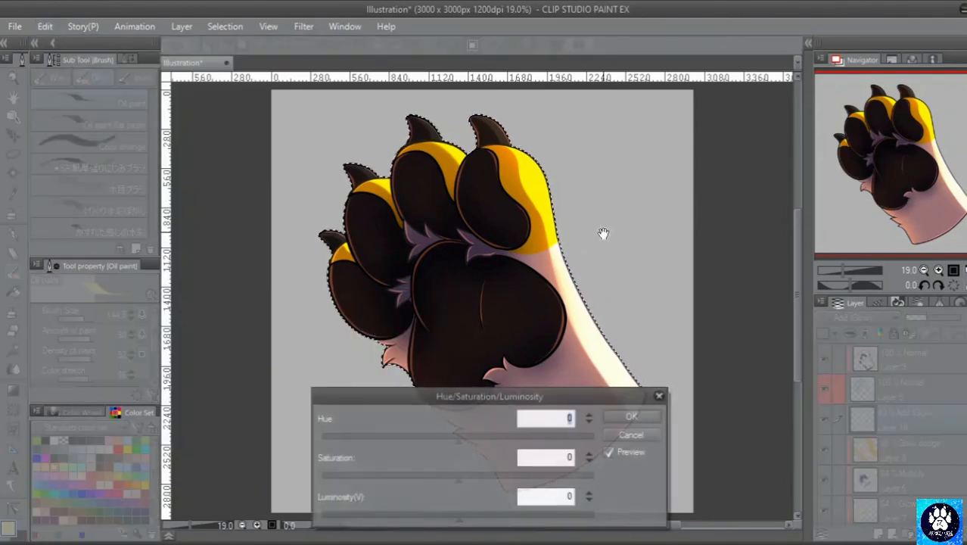
{"action": "left_click_drag", "start_coordinate": [444, 439], "coordinate": [561, 446]}
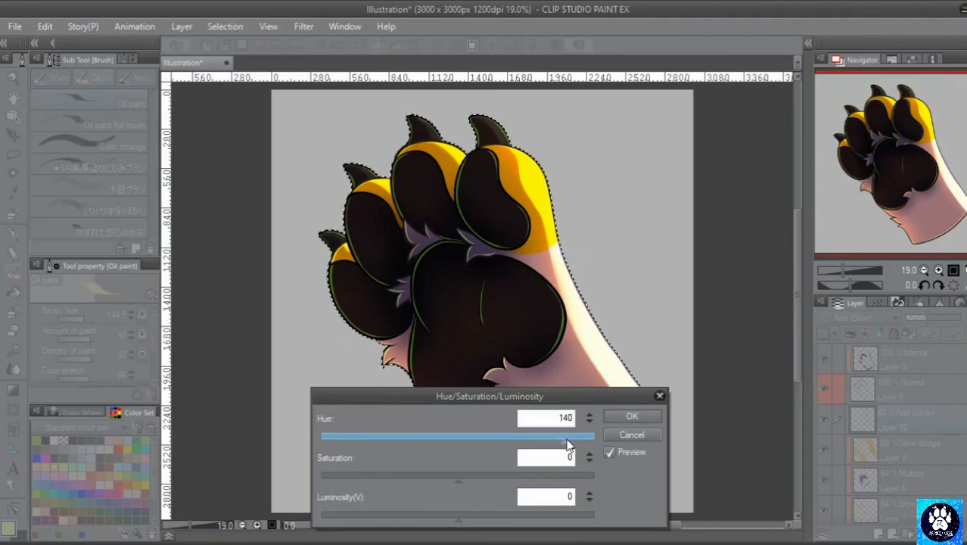
{"action": "left_click_drag", "start_coordinate": [322, 439], "coordinate": [392, 436]}
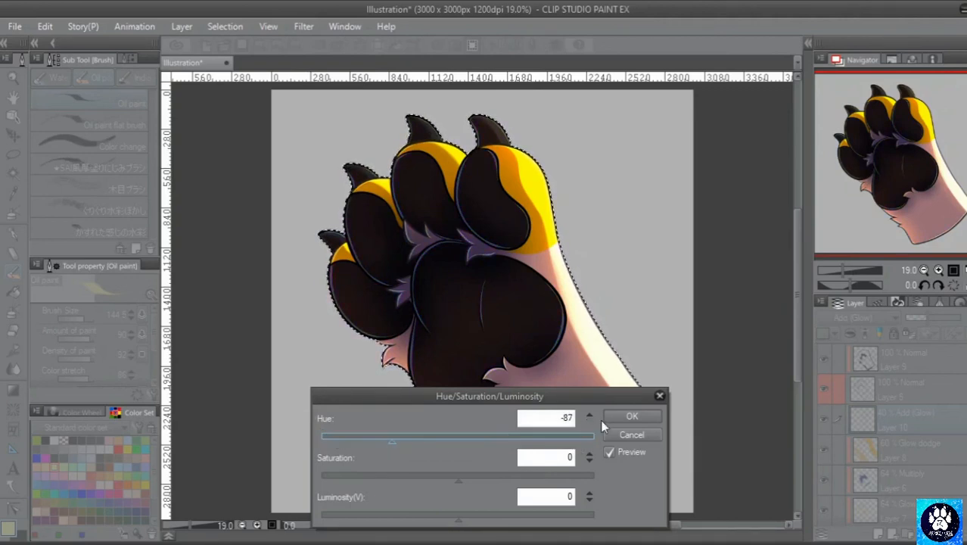
{"action": "left_click", "coordinate": [633, 436]}
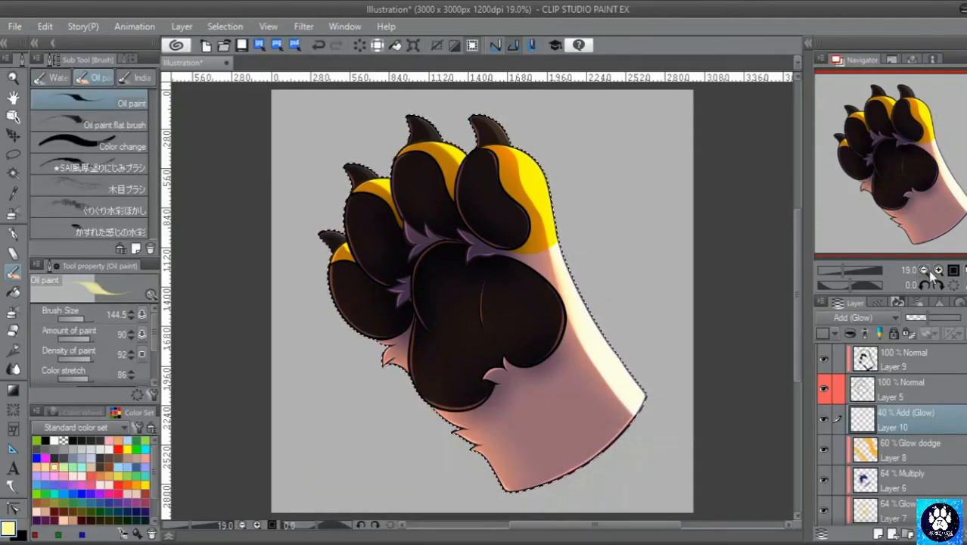
Add a new layer above the rim highlights and spray pale yellow specks over the pads and wrist with the Droplet airbrush
{"action": "left_click", "coordinate": [939, 270]}
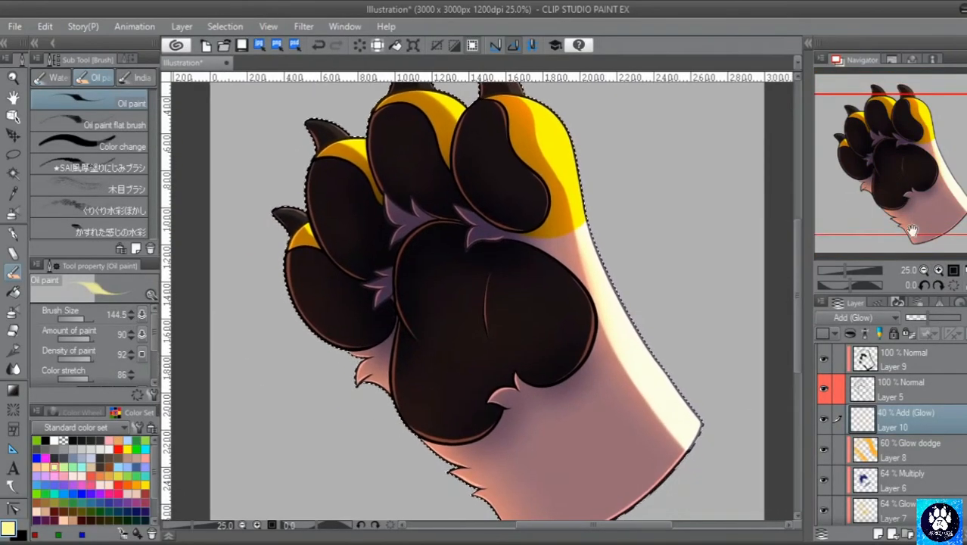
{"action": "left_click", "coordinate": [925, 270]}
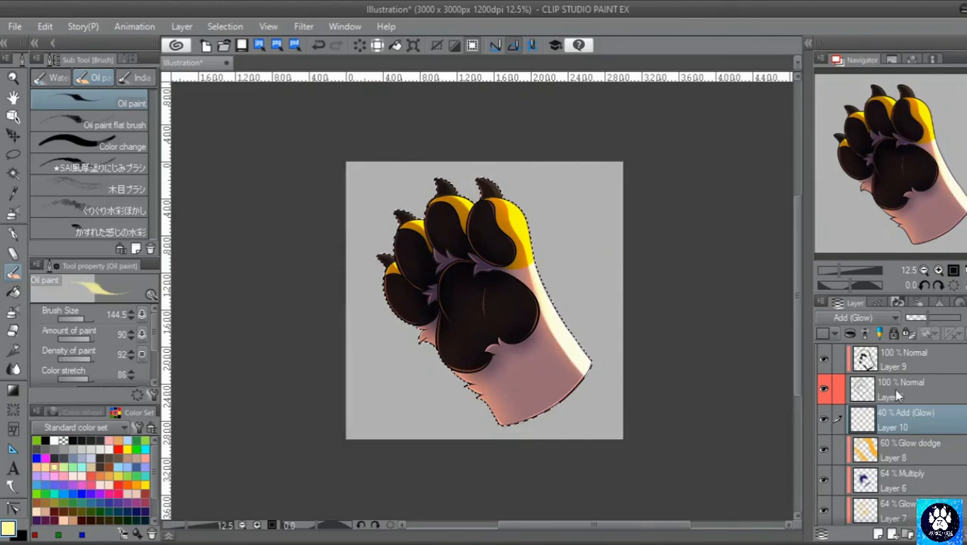
{"action": "left_click", "coordinate": [878, 534]}
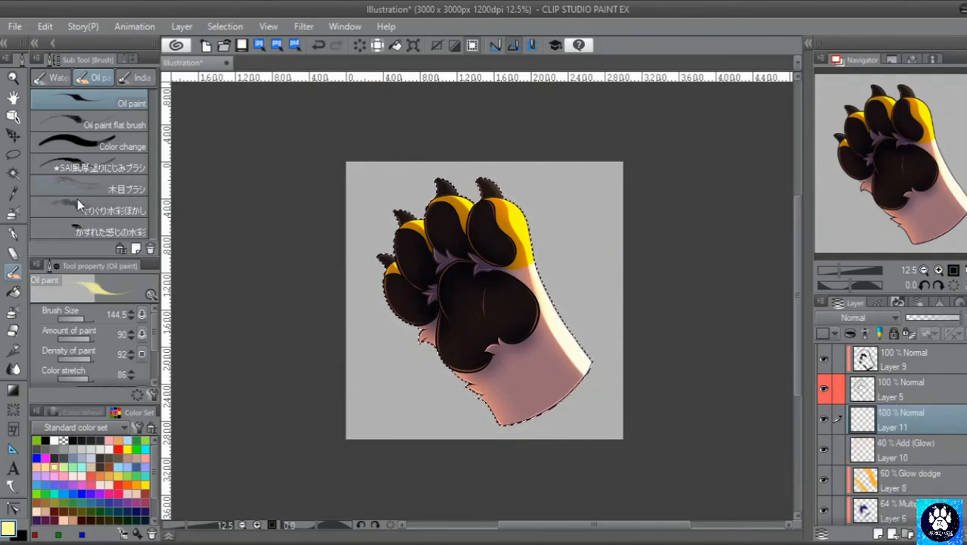
{"action": "left_click", "coordinate": [14, 312]}
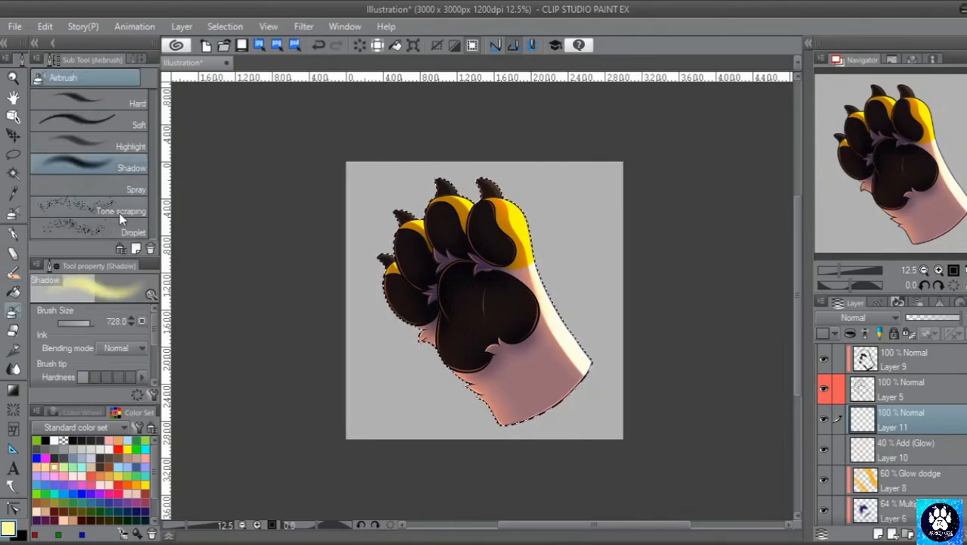
{"action": "left_click", "coordinate": [107, 231]}
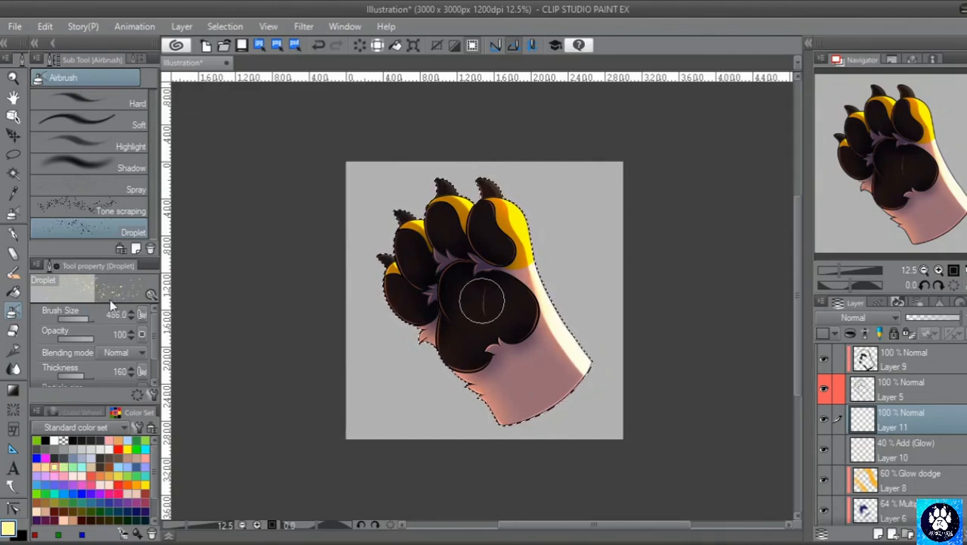
{"action": "scroll", "coordinate": [156, 388], "scroll_direction": "down", "scroll_amount": 3}
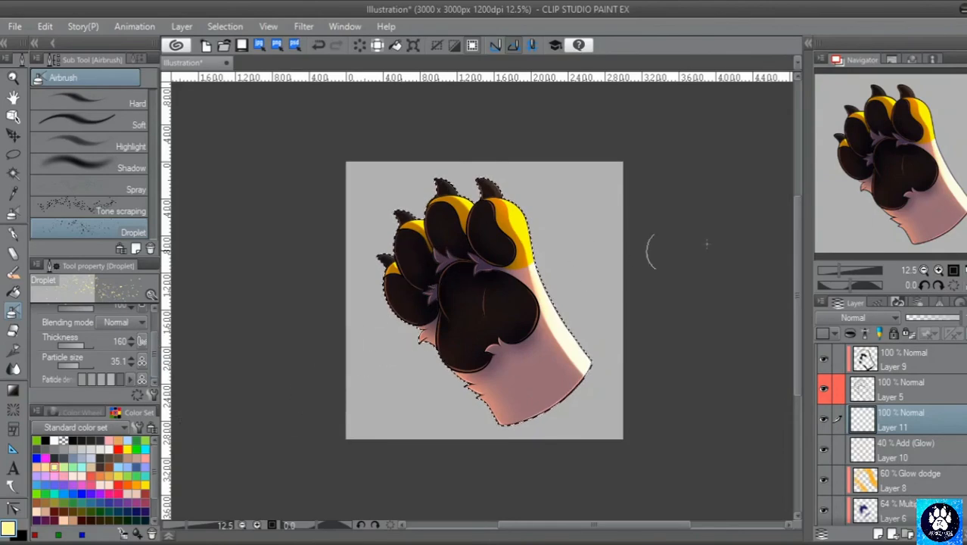
{"action": "left_click", "coordinate": [938, 270]}
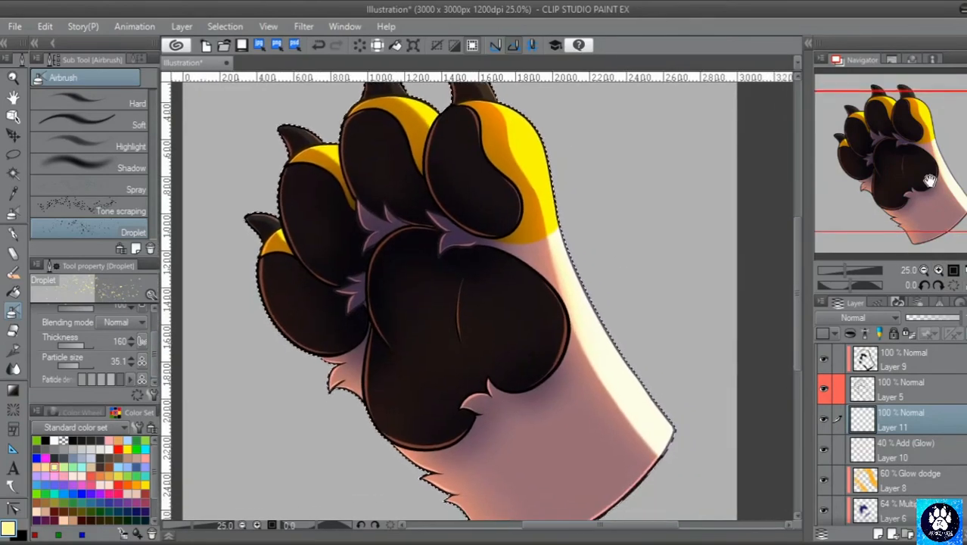
{"action": "mouse_move", "coordinate": [457, 287]}
{"action": "left_mouse_down"}
{"action": "mouse_move", "coordinate": [425, 263]}
{"action": "mouse_move", "coordinate": [405, 335]}
{"action": "left_mouse_up"}
{"action": "mouse_move", "coordinate": [471, 386]}
{"action": "left_mouse_down"}
{"action": "mouse_move", "coordinate": [499, 325]}
{"action": "mouse_move", "coordinate": [255, 276]}
{"action": "mouse_move", "coordinate": [324, 216]}
{"action": "mouse_move", "coordinate": [391, 205]}
{"action": "mouse_move", "coordinate": [455, 159]}
{"action": "mouse_move", "coordinate": [553, 179]}
{"action": "left_mouse_up"}
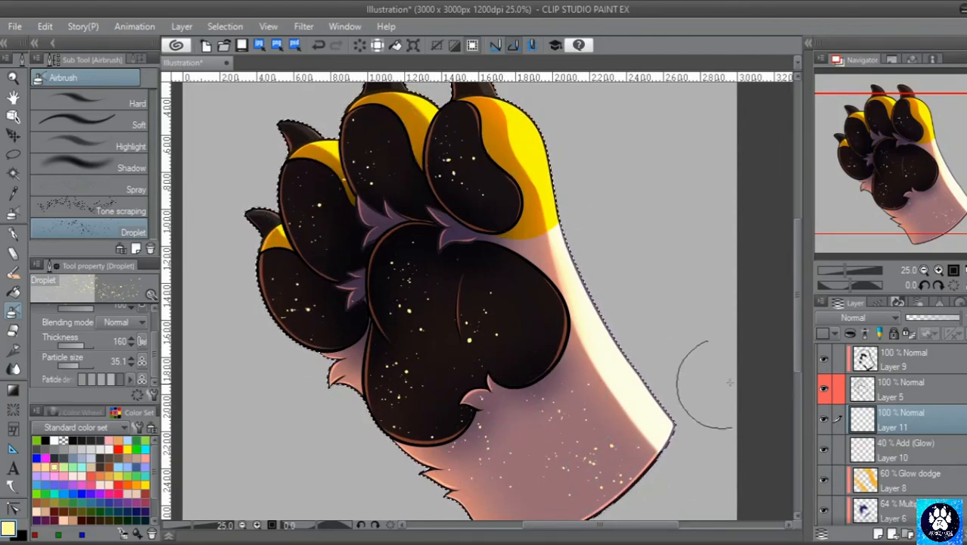
Set the speck layer's blending mode to Glow dodge and its opacity to 56%
{"action": "left_click", "coordinate": [885, 318]}
{"action": "left_click", "coordinate": [850, 140]}
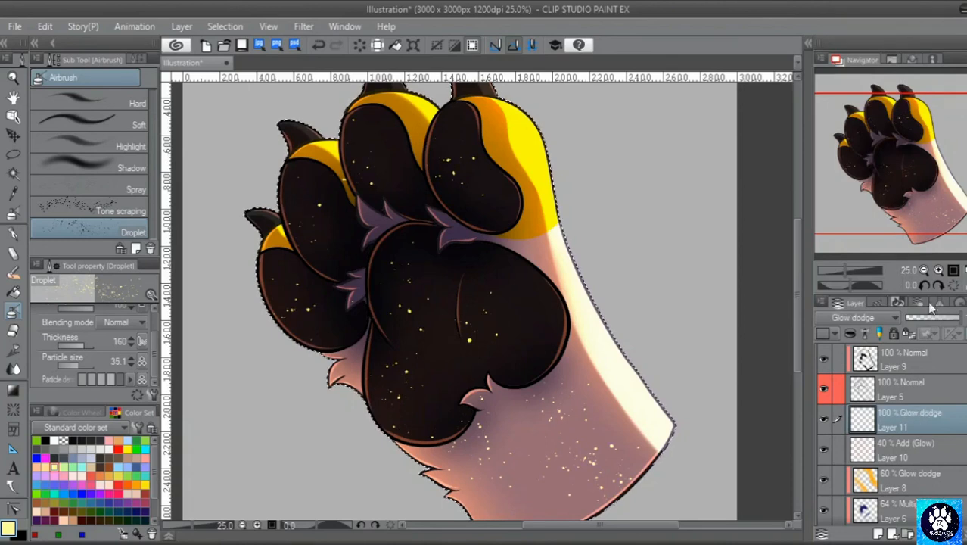
{"action": "mouse_move", "coordinate": [931, 317]}
{"action": "left_mouse_down"}
{"action": "mouse_move", "coordinate": [919, 324]}
{"action": "mouse_move", "coordinate": [937, 314]}
{"action": "left_mouse_up"}
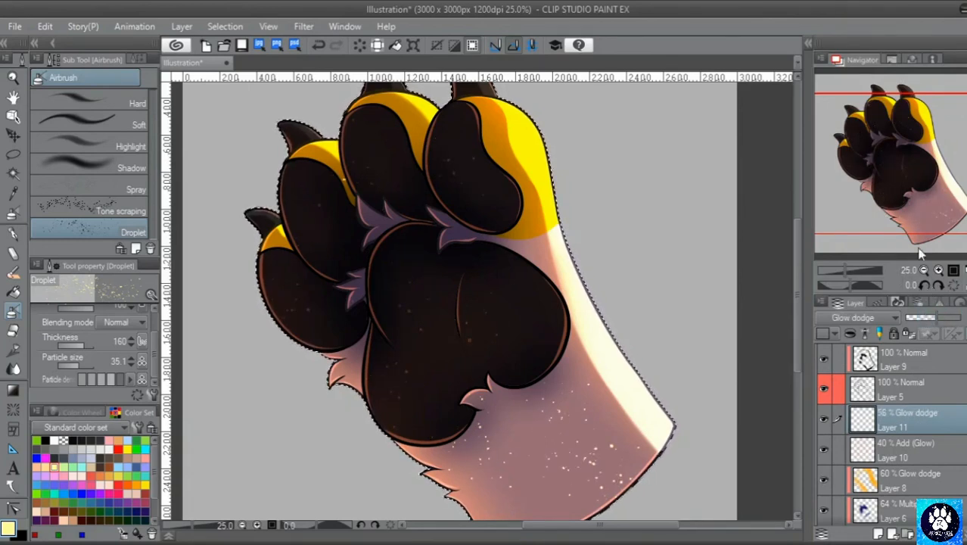
Add a new layer above the specks and softly paint orange over the outer toe pads, palm pad and lower wrist with the Shadow airbrush
{"action": "left_click", "coordinate": [925, 271]}
{"action": "left_click", "coordinate": [925, 271]}
{"action": "left_click_drag", "start_coordinate": [908, 226], "coordinate": [925, 243]}
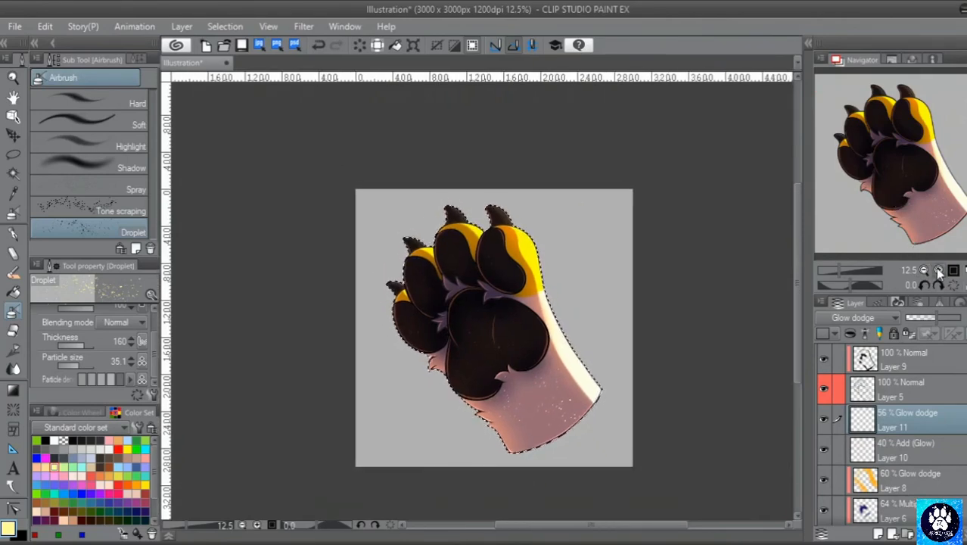
{"action": "left_click", "coordinate": [939, 271]}
{"action": "left_click", "coordinate": [938, 271]}
{"action": "left_click", "coordinate": [938, 271]}
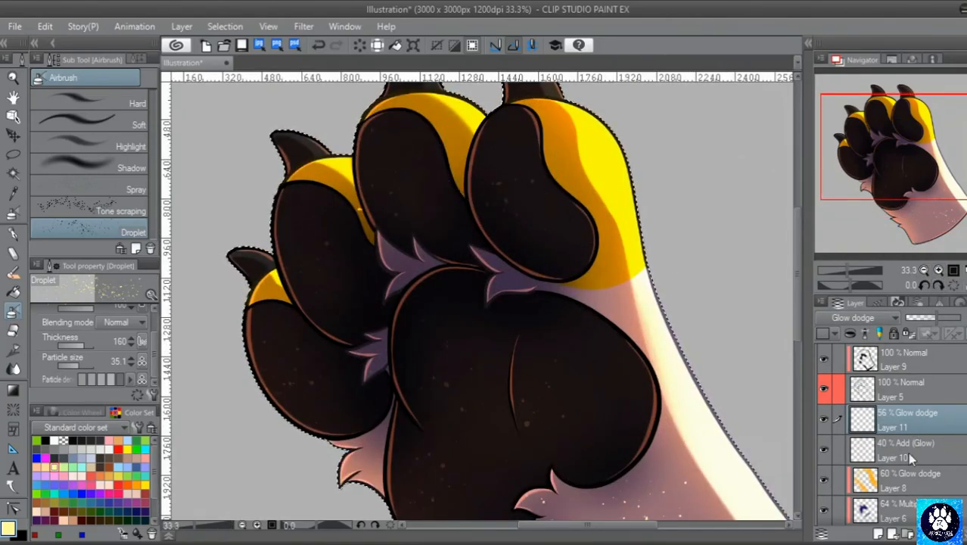
{"action": "left_click", "coordinate": [877, 534]}
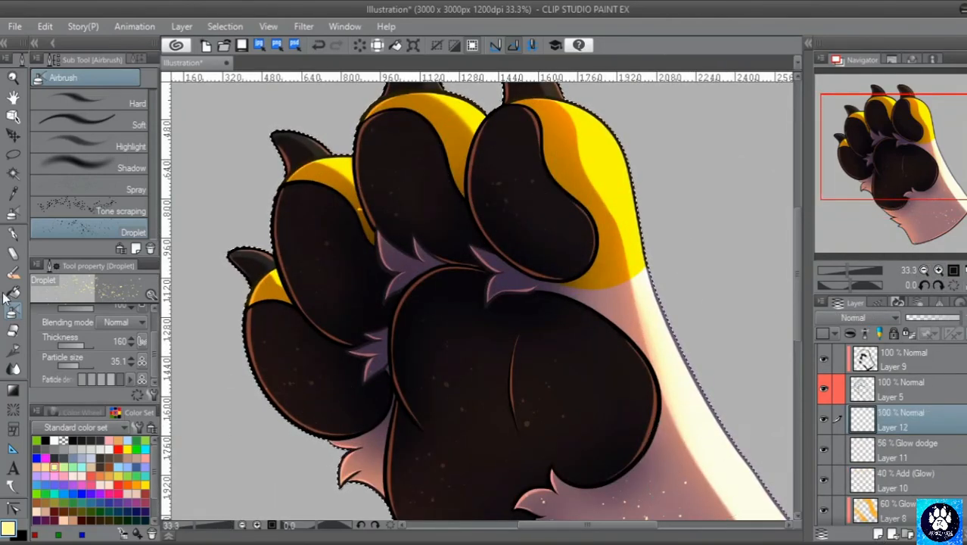
{"action": "left_click", "coordinate": [93, 164]}
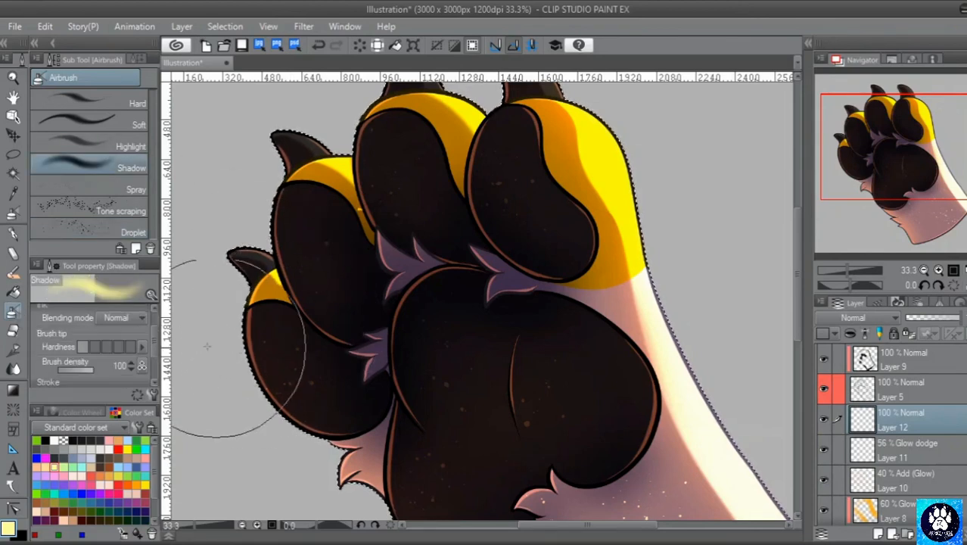
{"action": "mouse_move", "coordinate": [227, 325]}
{"action": "left_mouse_down"}
{"action": "mouse_move", "coordinate": [259, 270]}
{"action": "mouse_move", "coordinate": [248, 345]}
{"action": "mouse_move", "coordinate": [261, 345]}
{"action": "mouse_move", "coordinate": [445, 171]}
{"action": "left_mouse_up"}
{"action": "left_click_drag", "start_coordinate": [924, 162], "coordinate": [903, 215]}
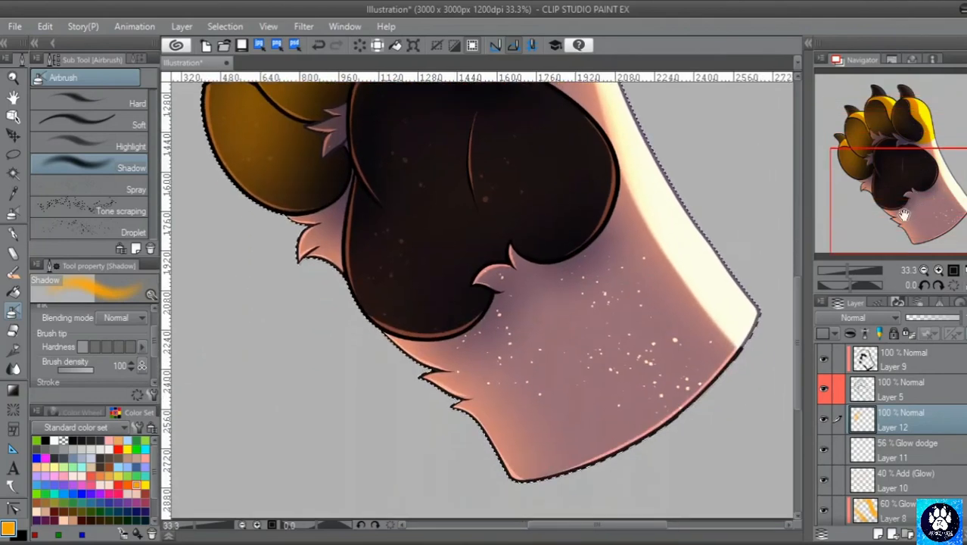
{"action": "left_click_drag", "start_coordinate": [412, 199], "coordinate": [490, 428]}
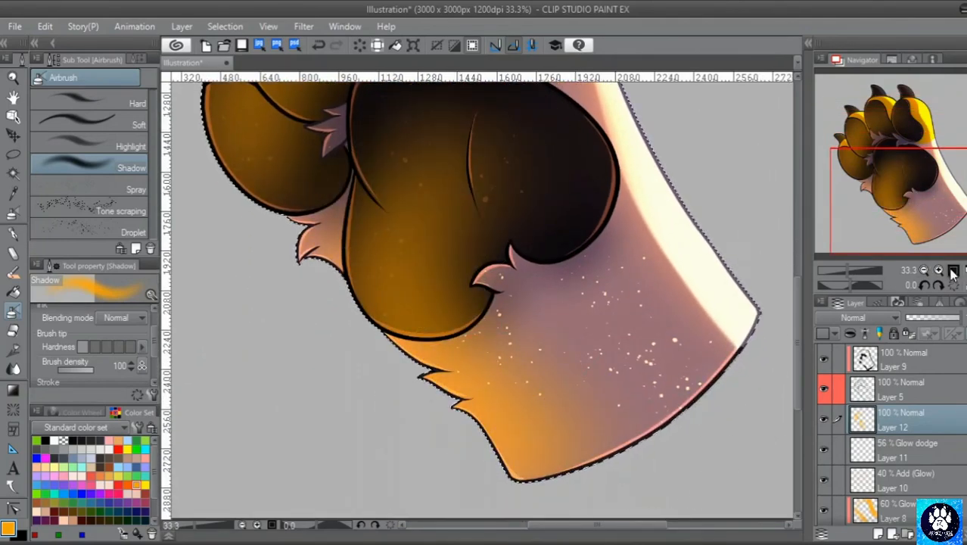
Set the orange airbrushed layer's blending mode to Glow dodge and its opacity to 75%
{"action": "left_click_drag", "start_coordinate": [931, 202], "coordinate": [921, 167]}
{"action": "left_click", "coordinate": [965, 270]}
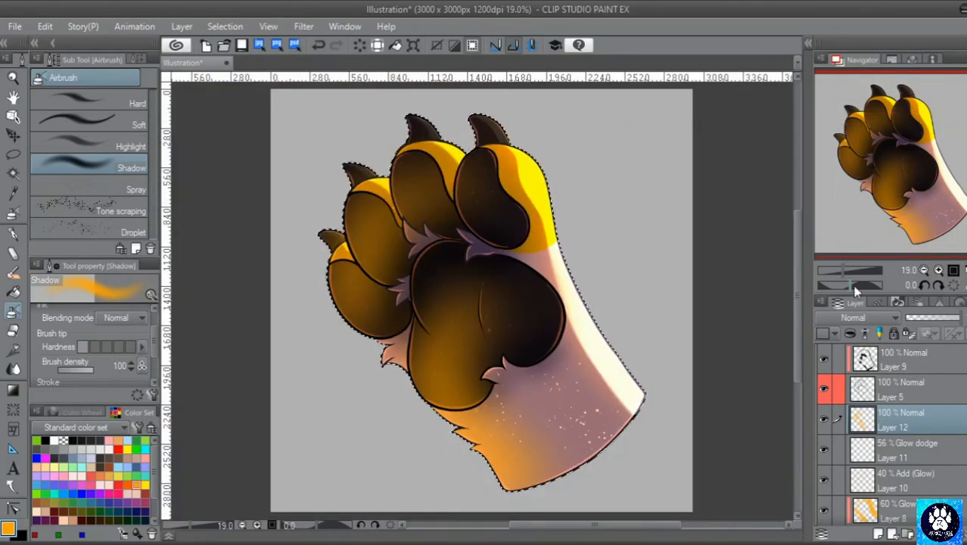
{"action": "left_click", "coordinate": [878, 317]}
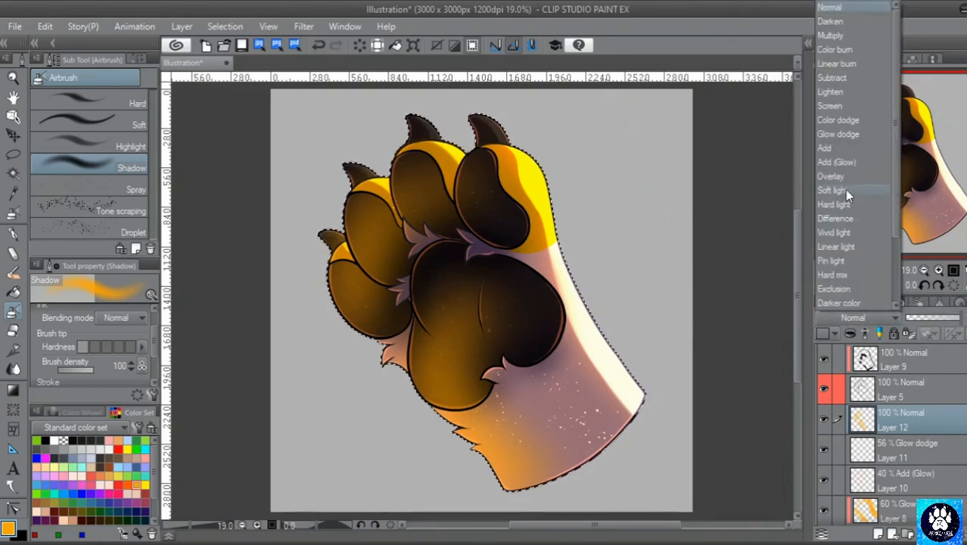
{"action": "left_click", "coordinate": [844, 135]}
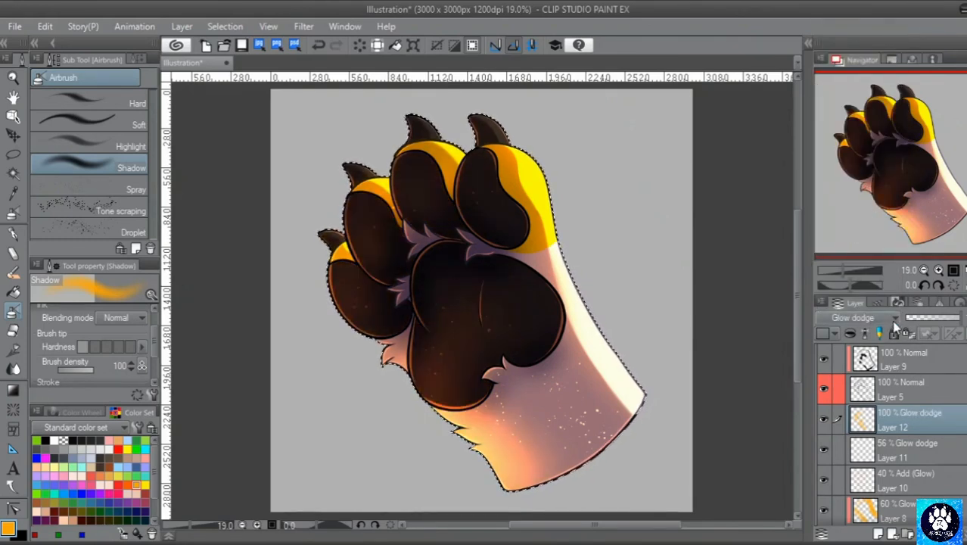
{"action": "left_click_drag", "start_coordinate": [925, 318], "coordinate": [949, 318]}
{"action": "left_click_drag", "start_coordinate": [902, 188], "coordinate": [924, 154]}
{"action": "left_click", "coordinate": [939, 271]}
{"action": "left_click", "coordinate": [940, 271]}
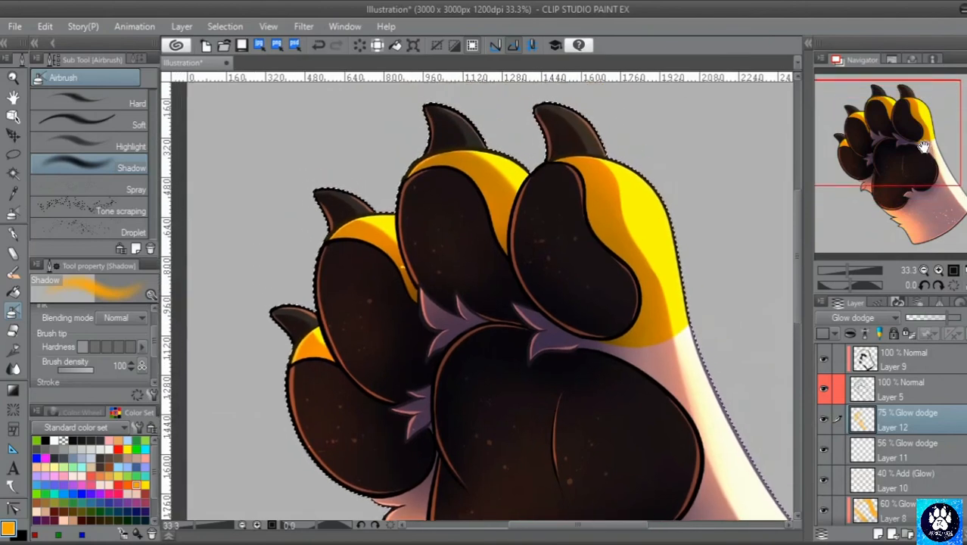
{"action": "left_click", "coordinate": [952, 271]}
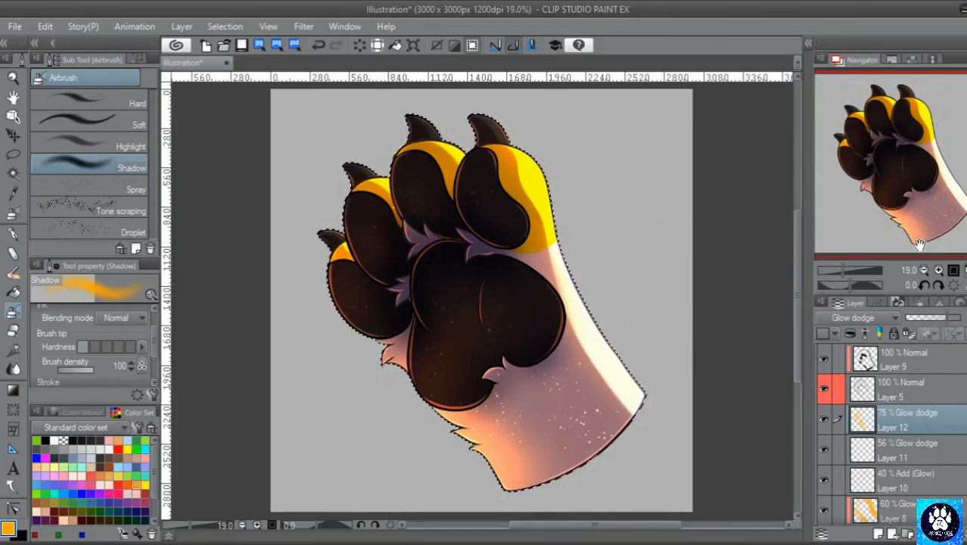
Deselect the paw area and examine the toes and pads without the selection outline
{"action": "left_click", "coordinate": [225, 26]}
{"action": "left_click", "coordinate": [250, 63]}
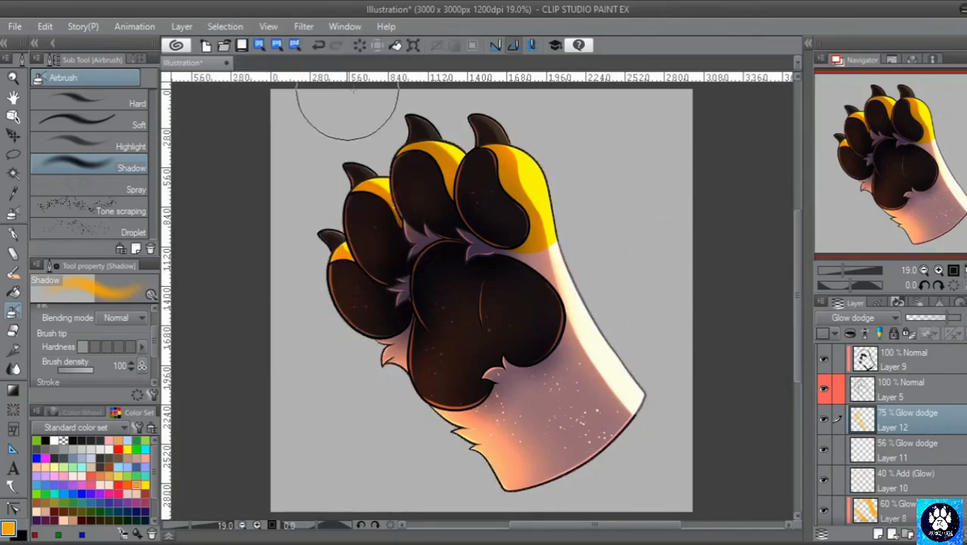
{"action": "mouse_move", "coordinate": [917, 188]}
{"action": "left_mouse_down"}
{"action": "mouse_move", "coordinate": [897, 199]}
{"action": "mouse_move", "coordinate": [907, 165]}
{"action": "left_mouse_up"}
{"action": "left_click", "coordinate": [938, 271]}
{"action": "left_click", "coordinate": [939, 271]}
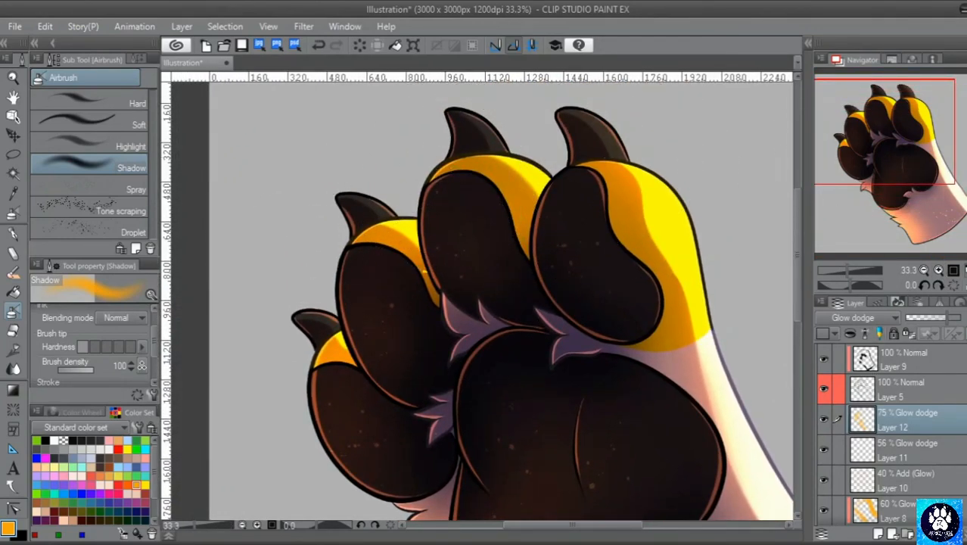
{"action": "key", "text": "ctrl+0"}
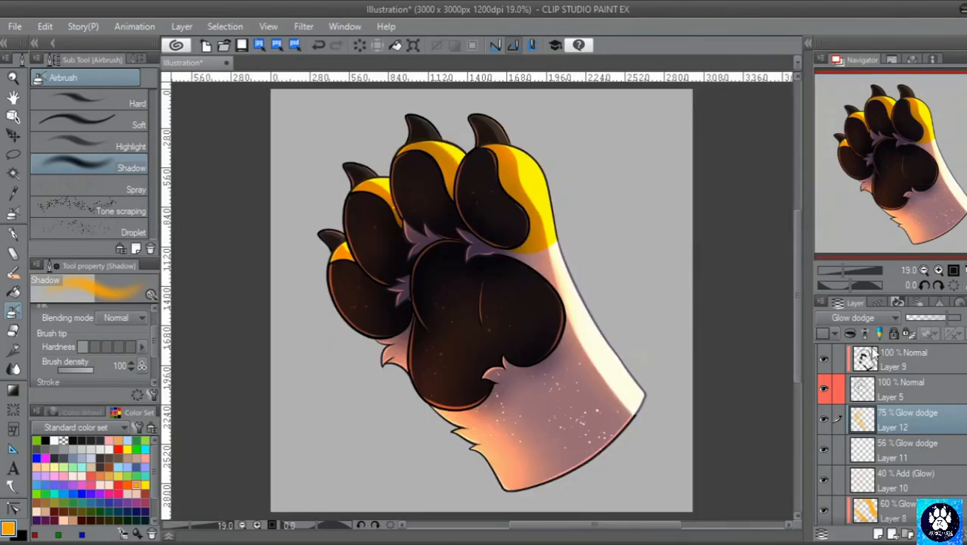
Compare the paw's outline with Layer 9 hidden and shown, leaving the layer visible
{"action": "left_click", "coordinate": [824, 362]}
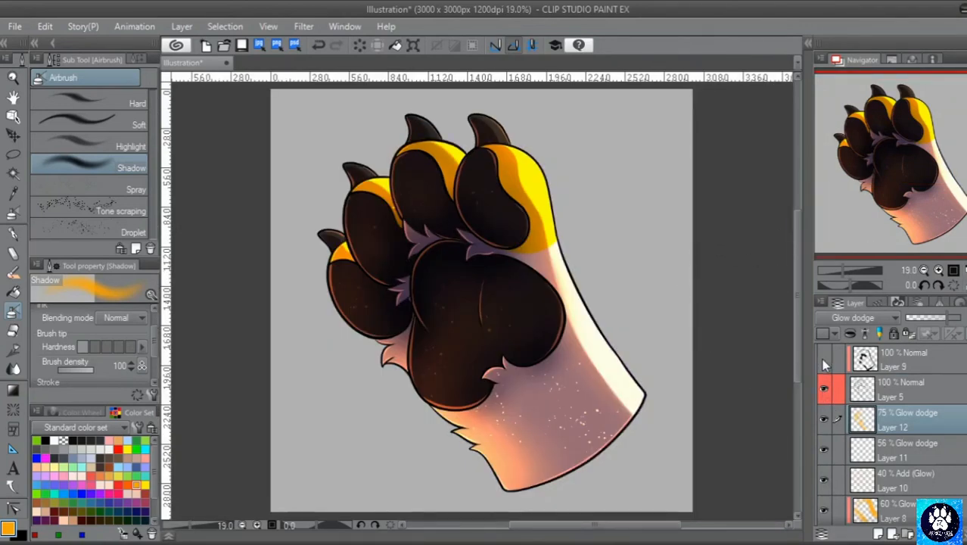
{"action": "left_click", "coordinate": [824, 361]}
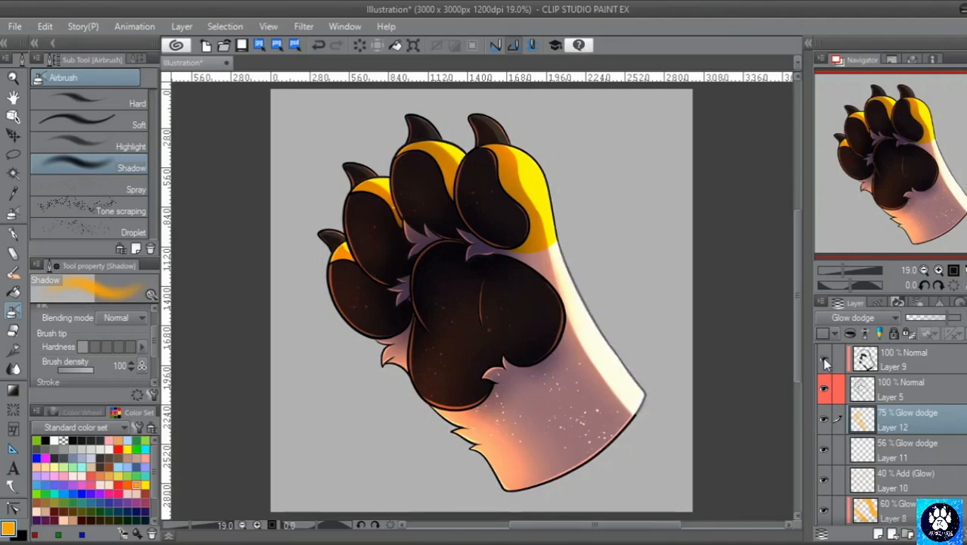
{"action": "left_click", "coordinate": [825, 363]}
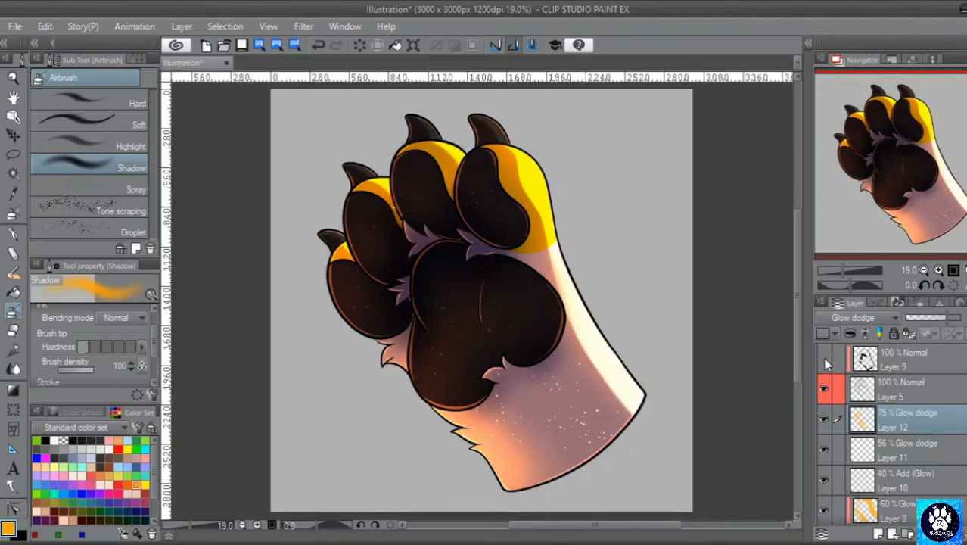
{"action": "left_click", "coordinate": [825, 362]}
Compare the pads and wrist with the speck layer (Layer 11) hidden and shown, leaving it visible
{"action": "scroll", "coordinate": [826, 469], "scroll_direction": "down", "scroll_amount": 3}
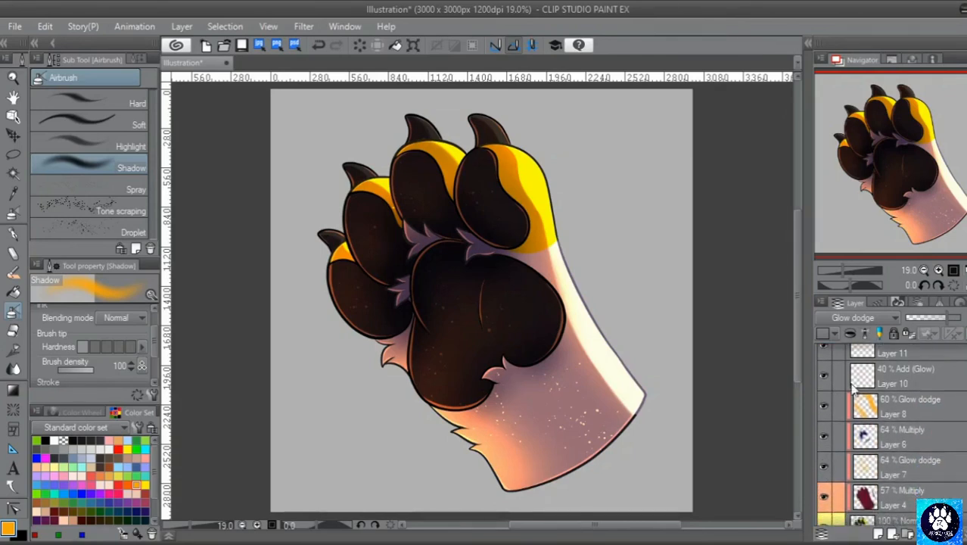
{"action": "scroll", "coordinate": [965, 406], "scroll_direction": "up", "scroll_amount": 1}
{"action": "left_click", "coordinate": [825, 384]}
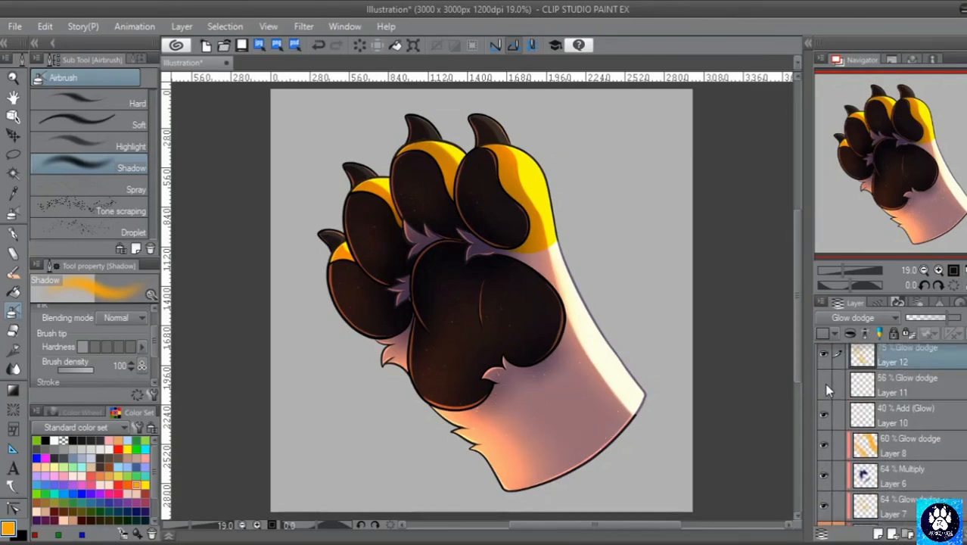
{"action": "left_click", "coordinate": [826, 383]}
{"action": "left_click", "coordinate": [824, 384]}
Compare the paw repeatedly with and without the rim highlights on the Add (Glow) layer, leaving them visible
{"action": "left_click", "coordinate": [825, 416]}
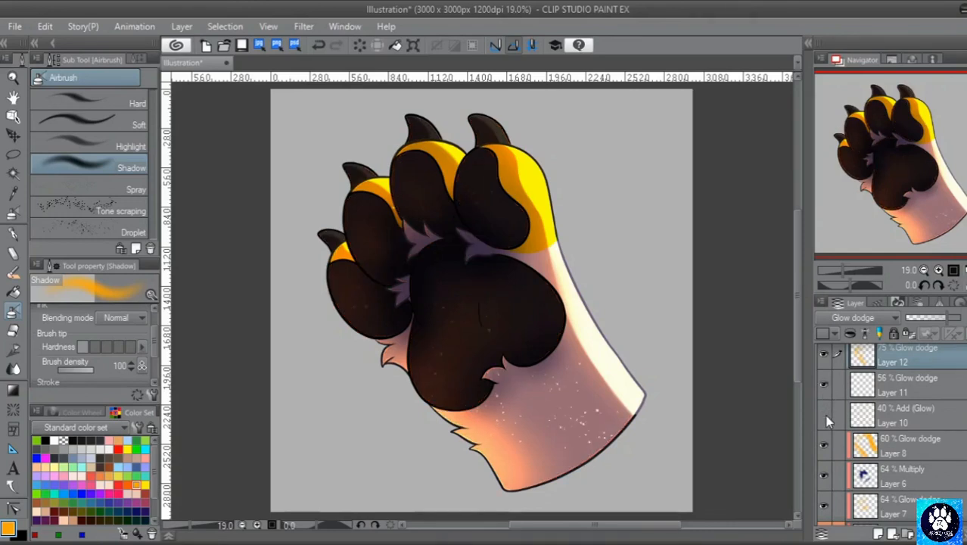
{"action": "left_click", "coordinate": [825, 415]}
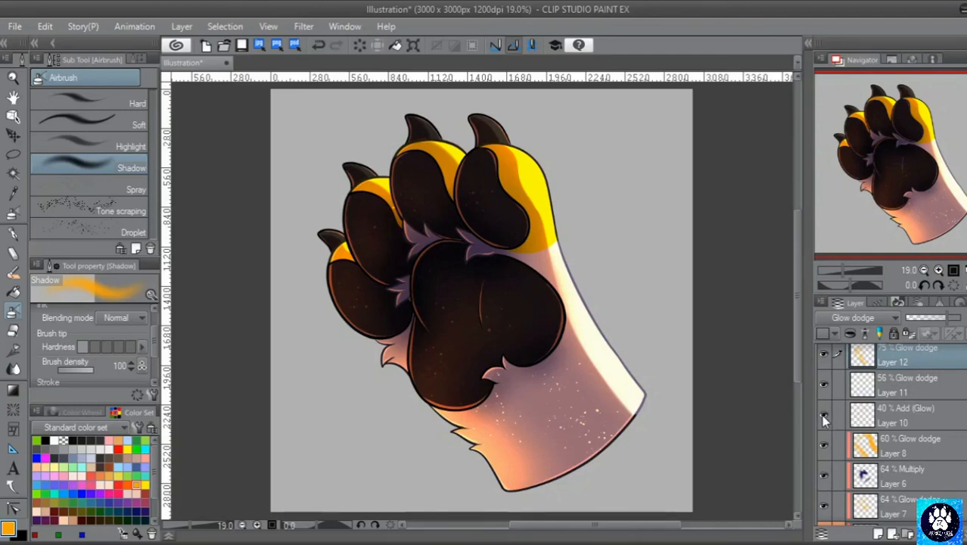
{"action": "left_click", "coordinate": [825, 416]}
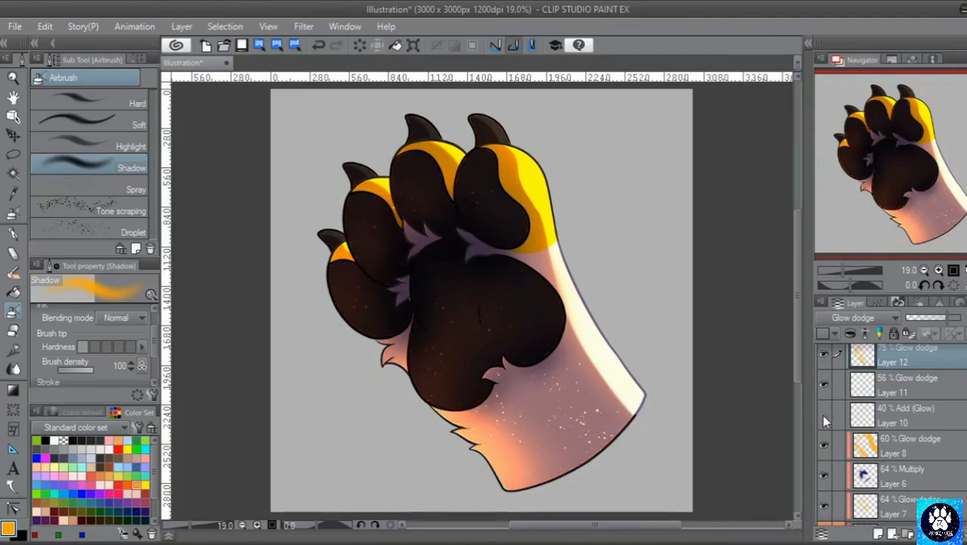
{"action": "left_click", "coordinate": [825, 418]}
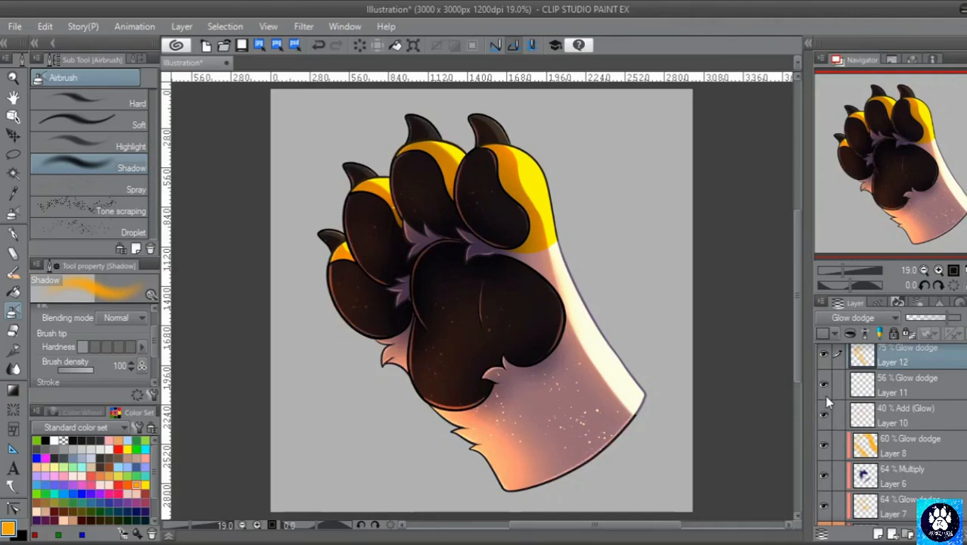
{"action": "left_click", "coordinate": [823, 415]}
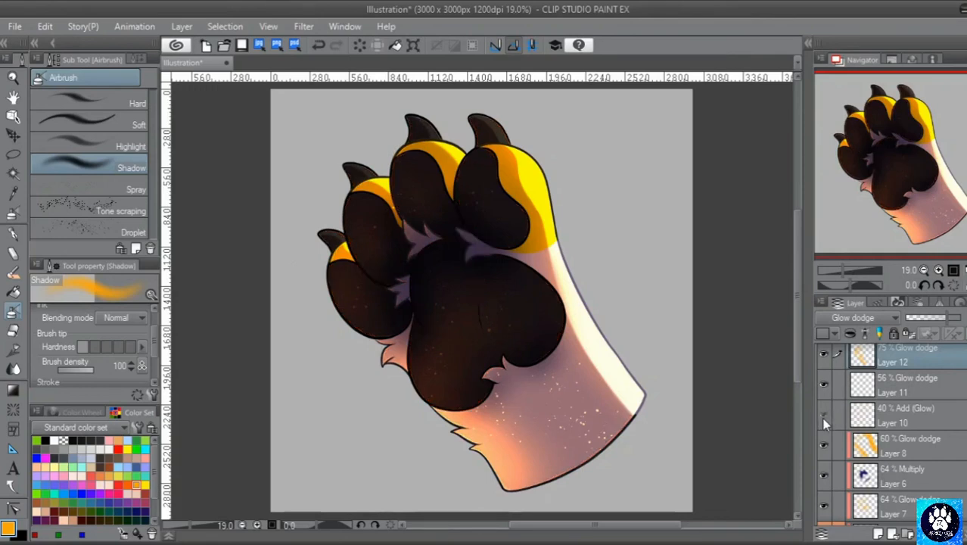
{"action": "left_click", "coordinate": [823, 417]}
{"action": "left_click", "coordinate": [824, 416]}
{"action": "left_click", "coordinate": [824, 418]}
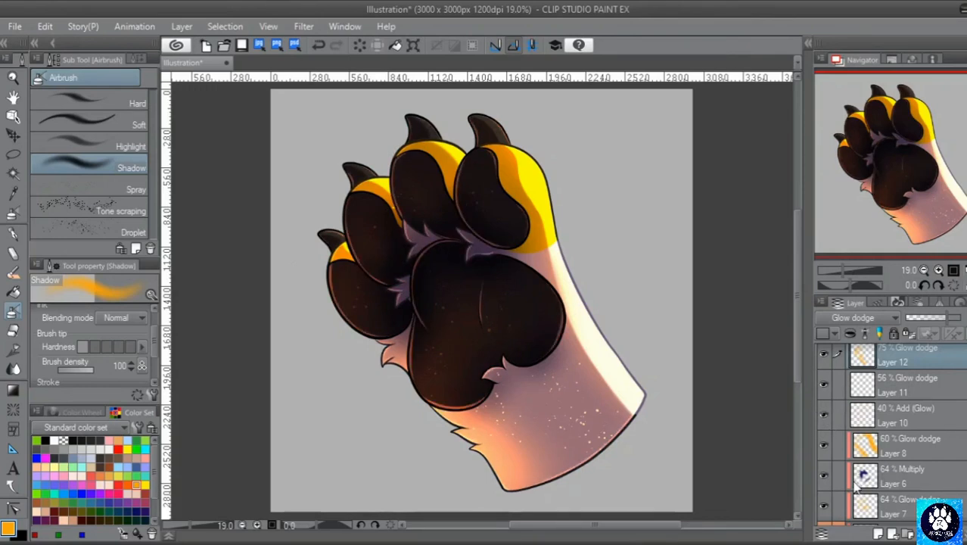
Compare the paw with and without the Layer 8 glow and the Layer 6 Multiply shading, leaving both visible
{"action": "left_click", "coordinate": [823, 446]}
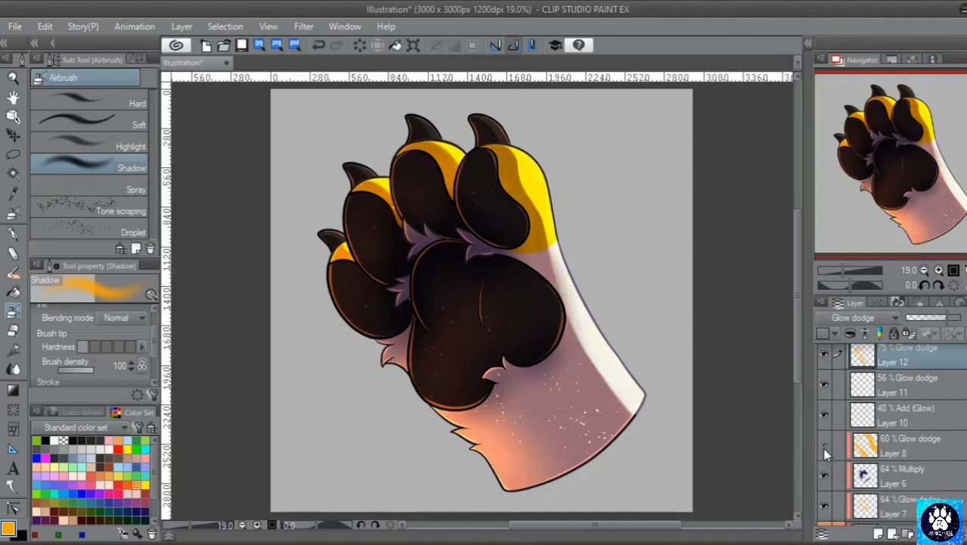
{"action": "left_click", "coordinate": [824, 448]}
{"action": "scroll", "coordinate": [885, 424], "scroll_direction": "down", "scroll_amount": 3}
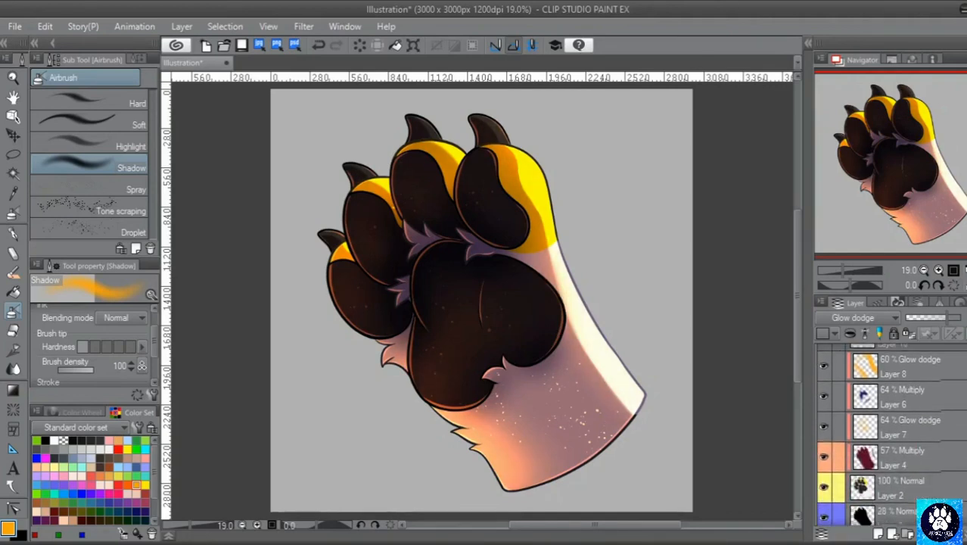
{"action": "left_click", "coordinate": [823, 396]}
{"action": "left_click", "coordinate": [824, 399]}
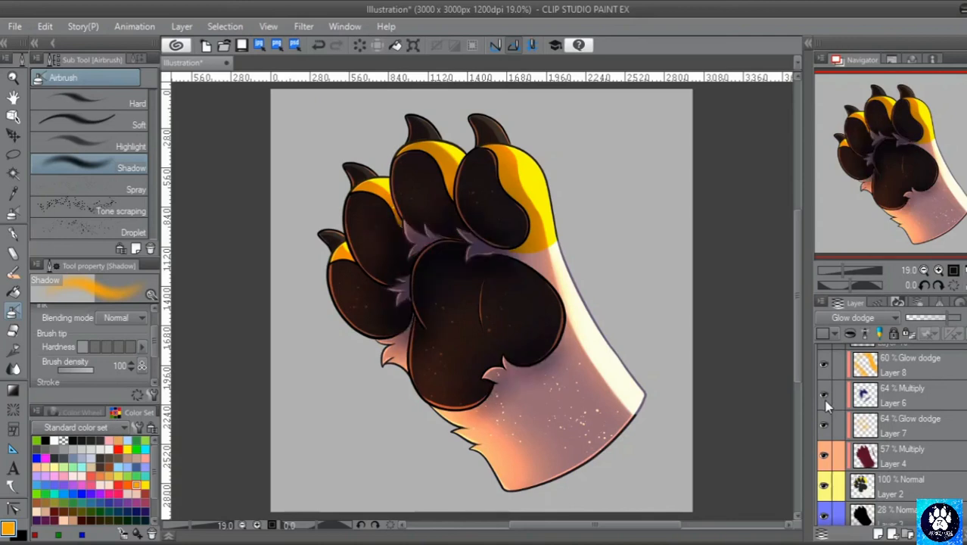
{"action": "left_click", "coordinate": [821, 401]}
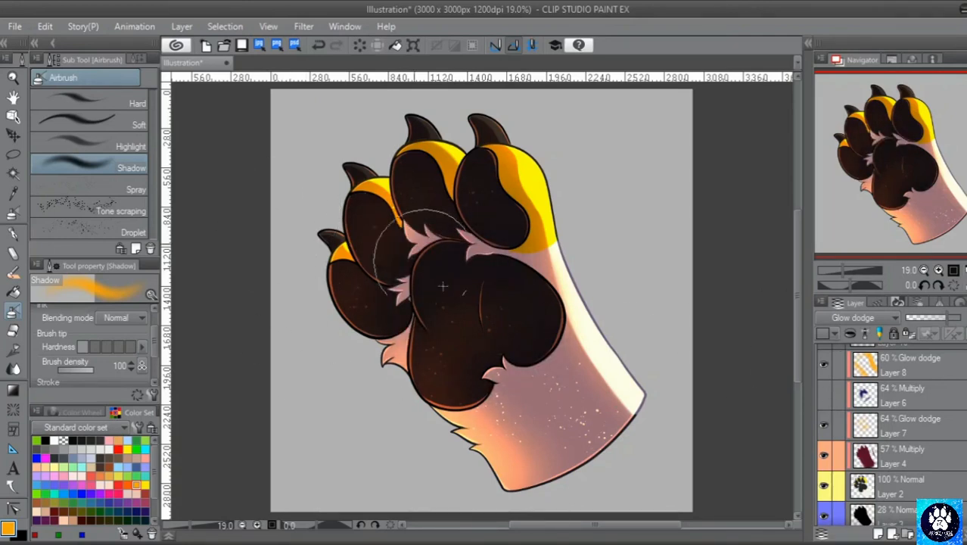
{"action": "left_click", "coordinate": [824, 399]}
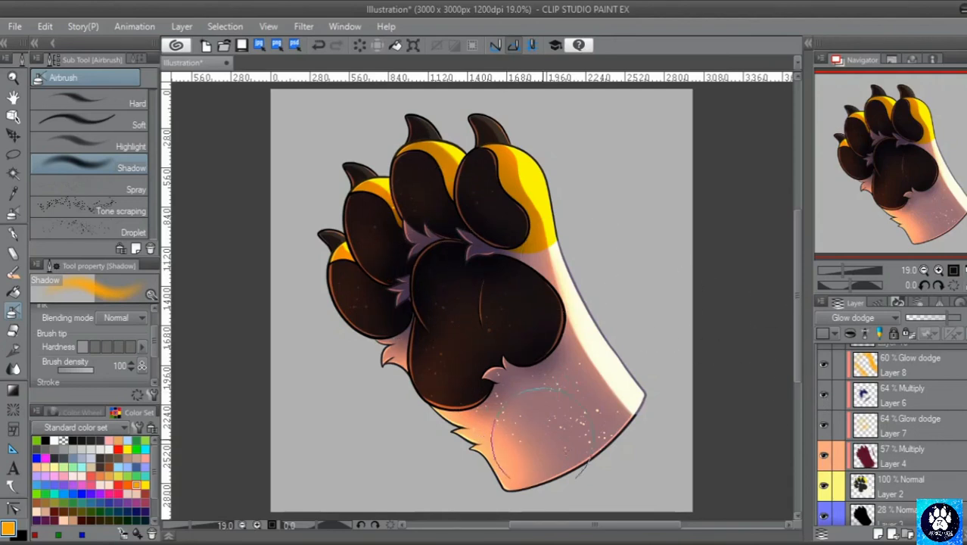
Compare the paw with and without the Layer 4 Multiply shadow and the Layer 2 base colors, leaving both visible
{"action": "left_click", "coordinate": [825, 456]}
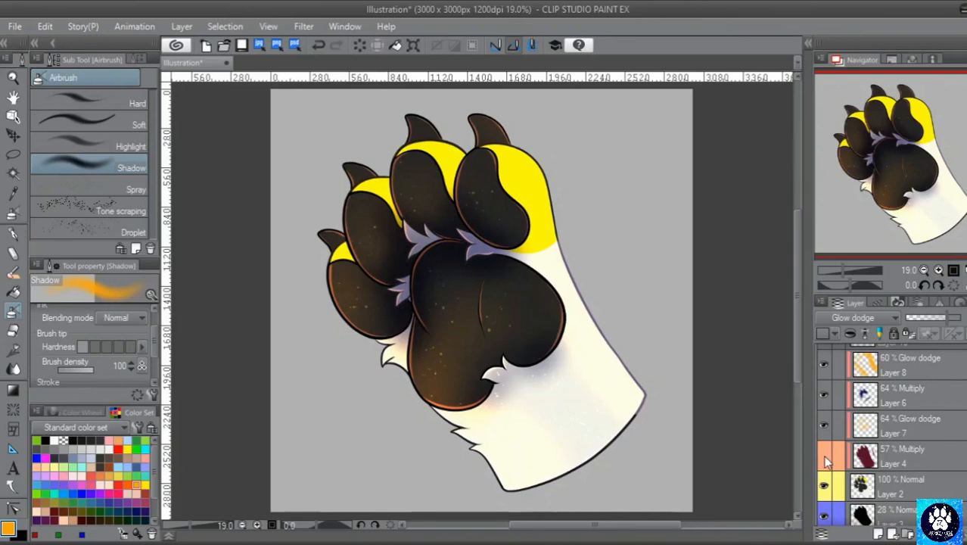
{"action": "left_click", "coordinate": [826, 457]}
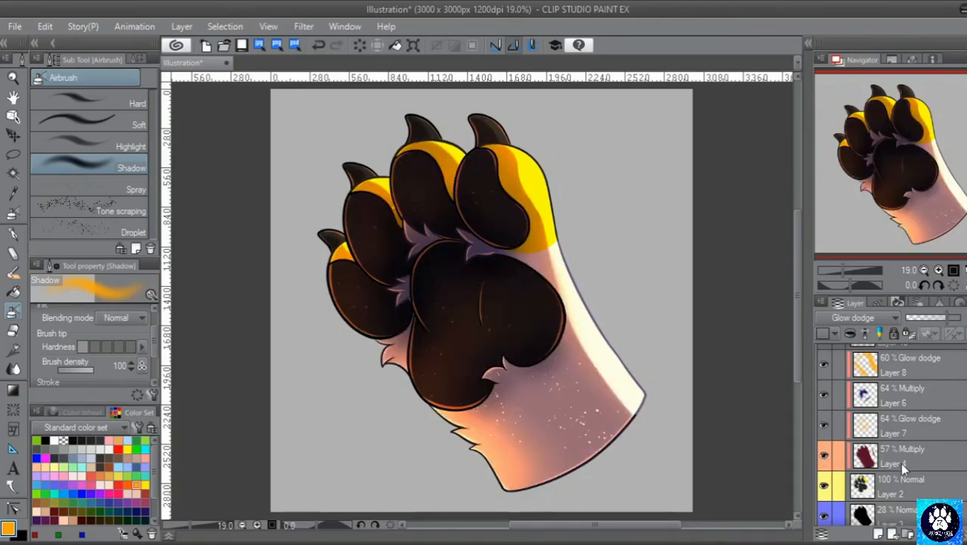
{"action": "left_click", "coordinate": [824, 487]}
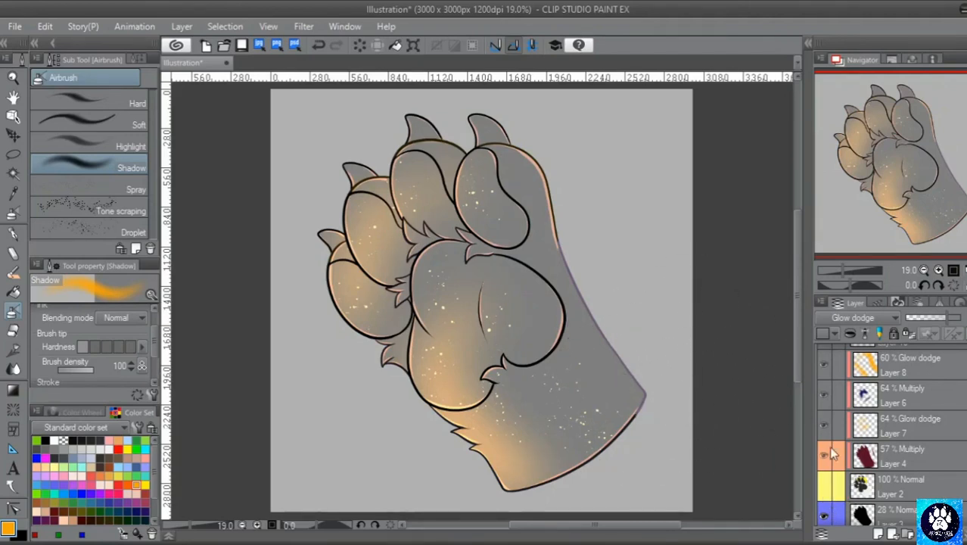
{"action": "left_click", "coordinate": [825, 488]}
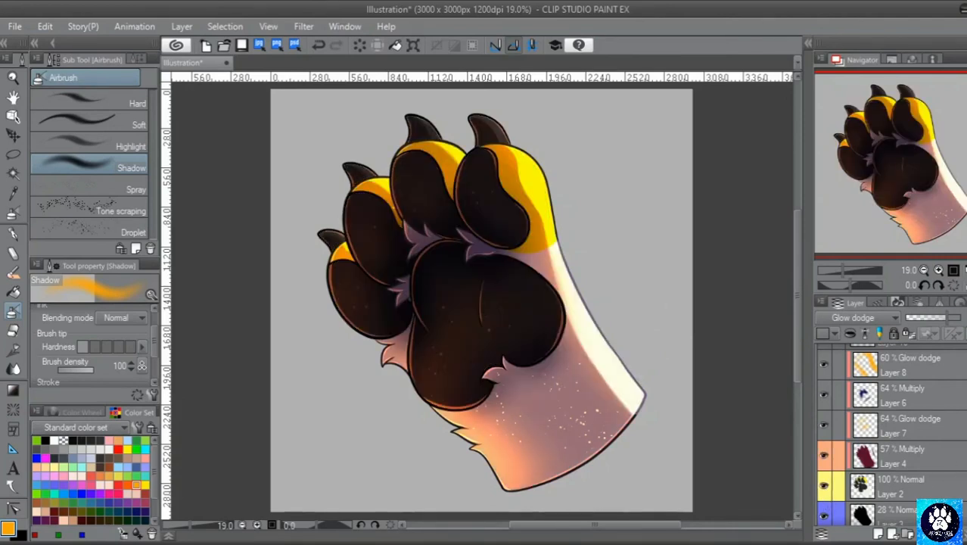
{"action": "scroll", "coordinate": [828, 506], "scroll_direction": "down", "scroll_amount": 1}
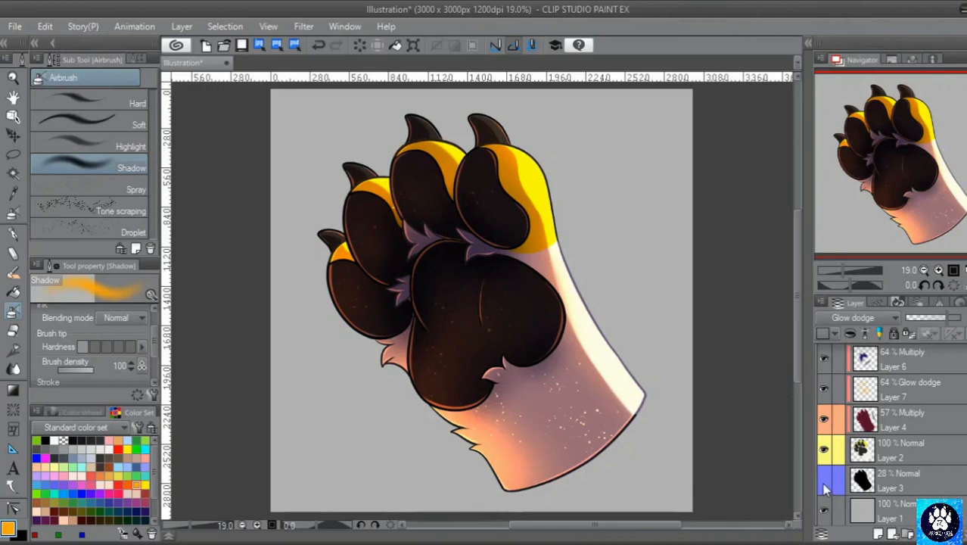
Compare the black paw silhouette on Layer 3 hidden and shown, leave it visible and raise its opacity to 100%
{"action": "left_click", "coordinate": [897, 482]}
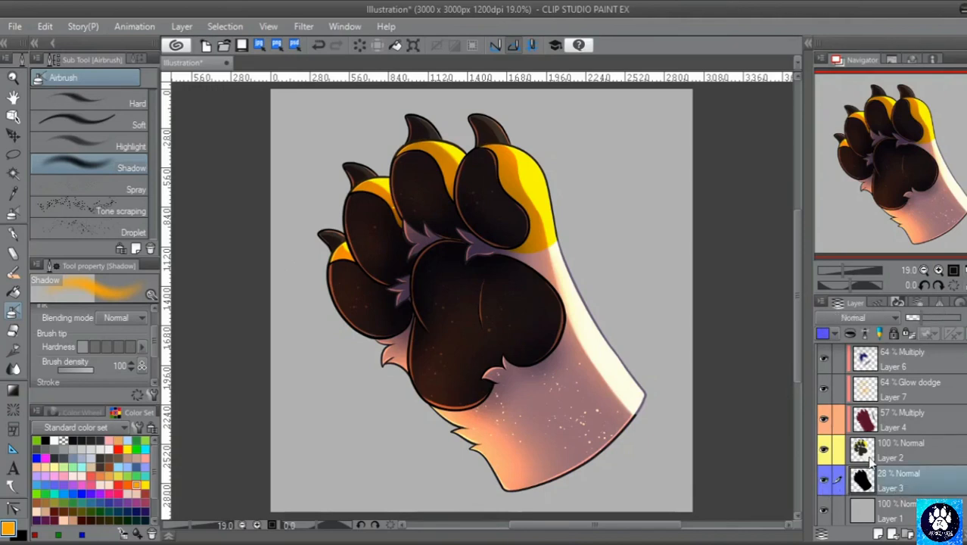
{"action": "left_click", "coordinate": [822, 481]}
{"action": "left_click", "coordinate": [822, 481]}
{"action": "left_click_drag", "start_coordinate": [919, 318], "coordinate": [963, 318]}
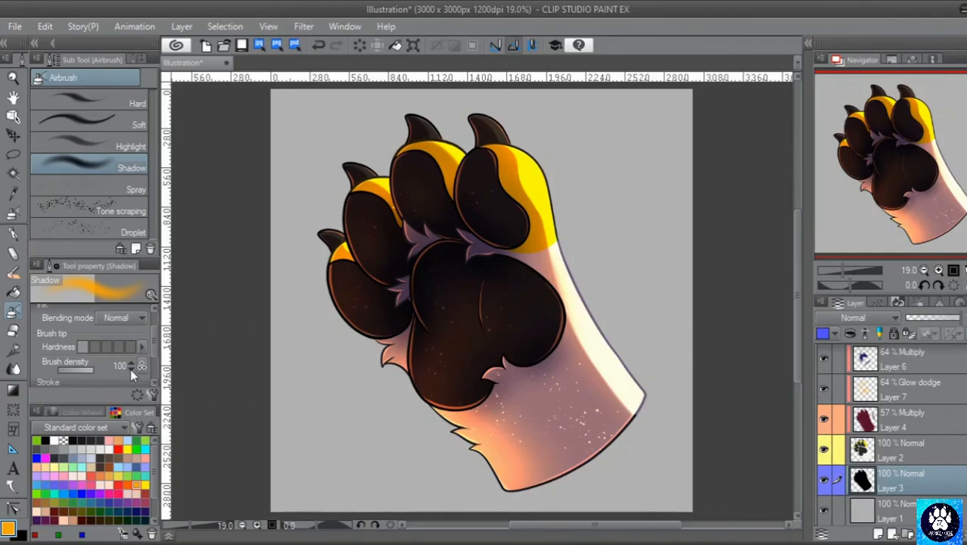
Ready the Fill tool with white and duplicate the Layer 3 silhouette, making the lower one active
{"action": "left_click", "coordinate": [14, 292]}
{"action": "left_click", "coordinate": [54, 440]}
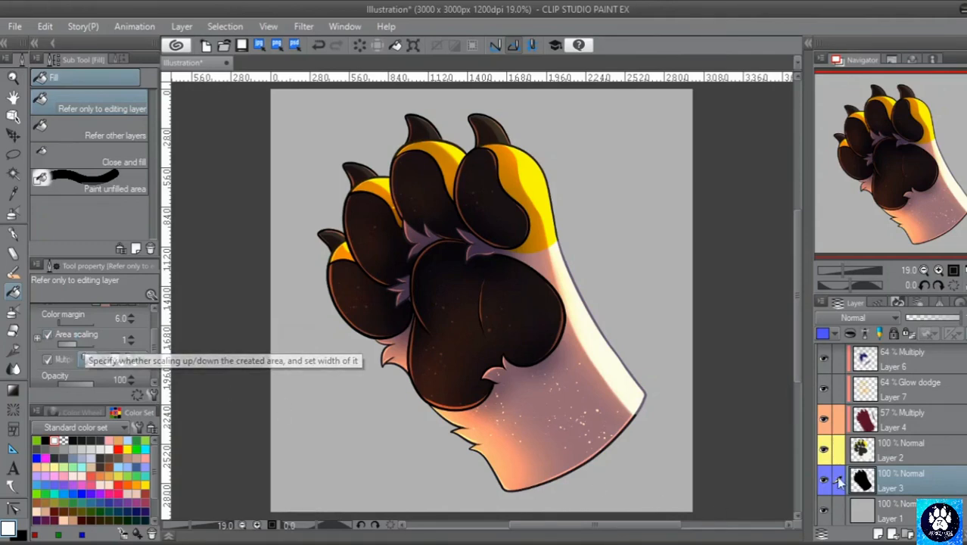
{"action": "right_click", "coordinate": [928, 486]}
{"action": "left_click", "coordinate": [879, 174]}
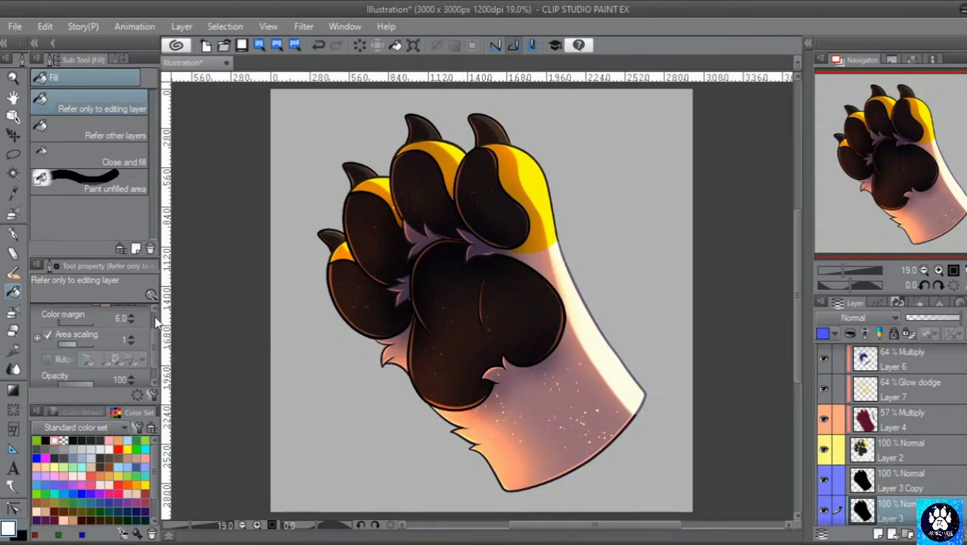
Set the fill's area scaling to 10 and fill the lower paw silhouette with white to form an outline
{"action": "left_click_drag", "start_coordinate": [155, 317], "coordinate": [154, 339]}
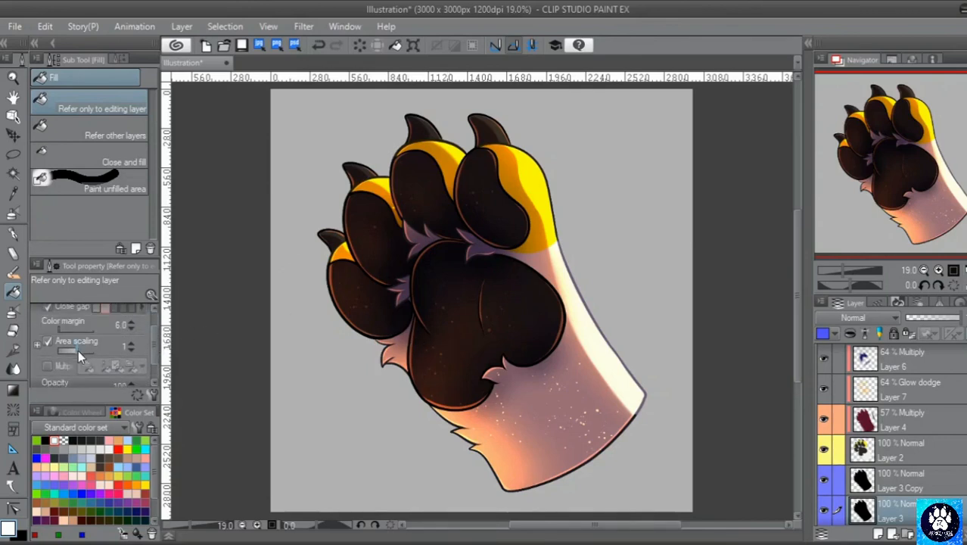
{"action": "left_click", "coordinate": [131, 343]}
{"action": "left_click", "coordinate": [129, 350]}
{"action": "left_click", "coordinate": [519, 321]}
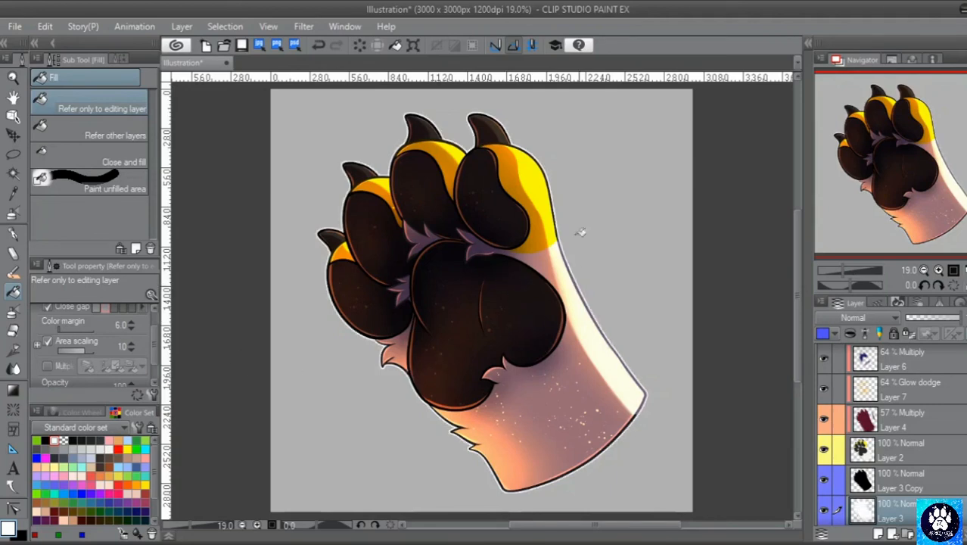
Compare the paw with and without the white outline, fill it again to widen it, and lower its layer opacity to 64%
{"action": "left_click", "coordinate": [824, 511]}
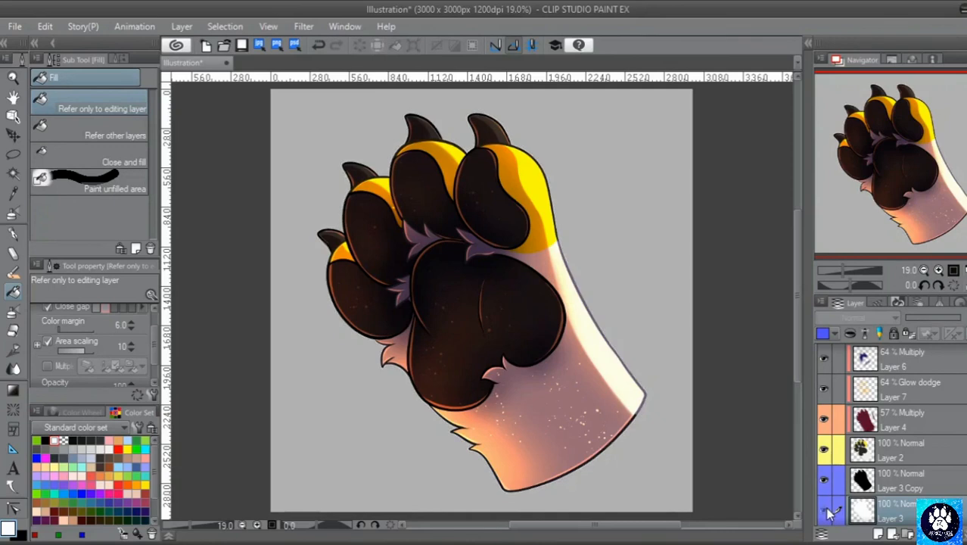
{"action": "left_click", "coordinate": [825, 511]}
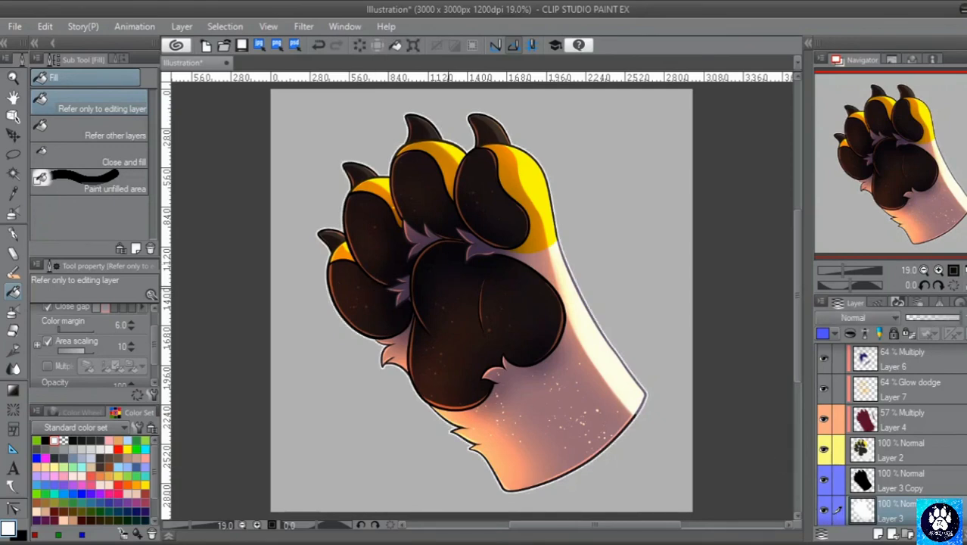
{"action": "left_click", "coordinate": [490, 379]}
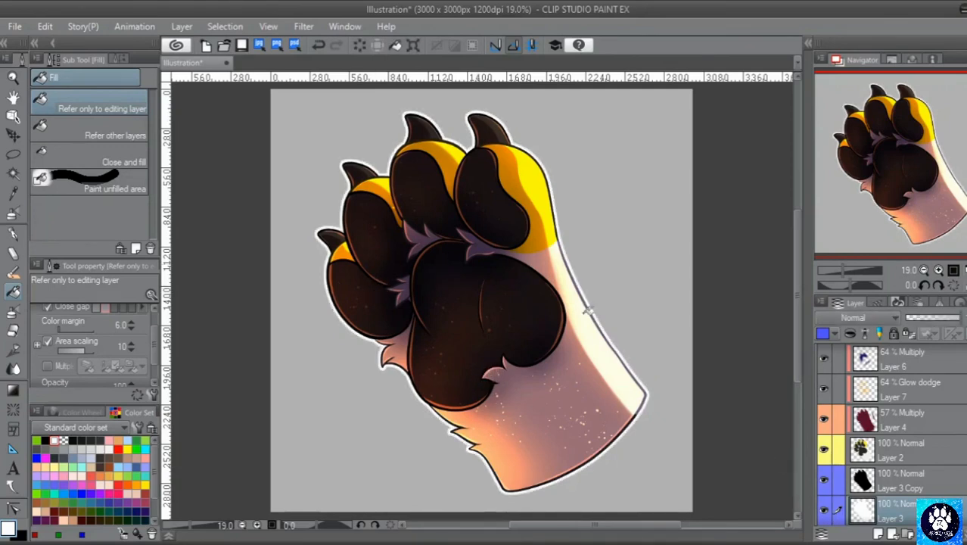
{"action": "left_click", "coordinate": [924, 319]}
{"action": "left_click_drag", "start_coordinate": [930, 319], "coordinate": [936, 318]}
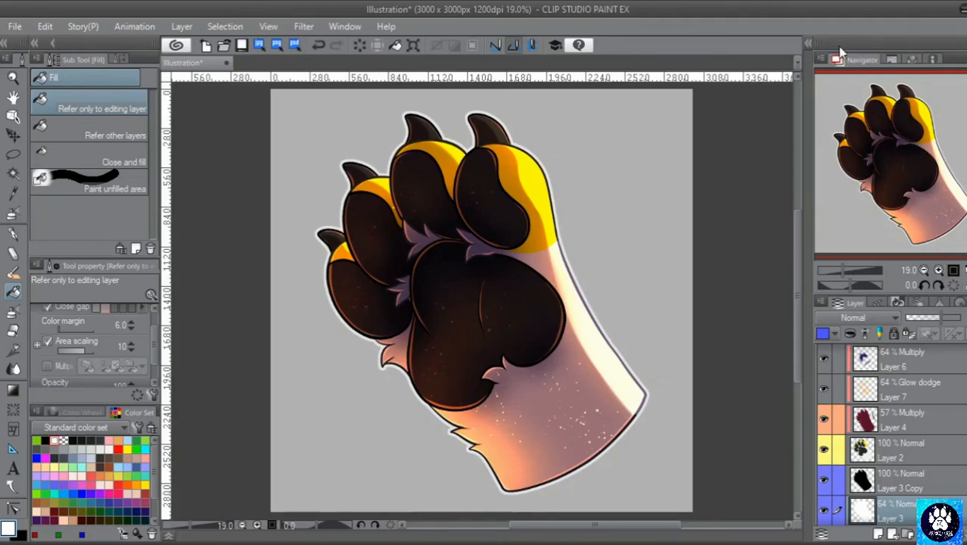
Examine the pale outline around the claws, toes and wrist up close and at reduced size
{"action": "left_click", "coordinate": [939, 270]}
{"action": "left_click_drag", "start_coordinate": [910, 198], "coordinate": [869, 151]}
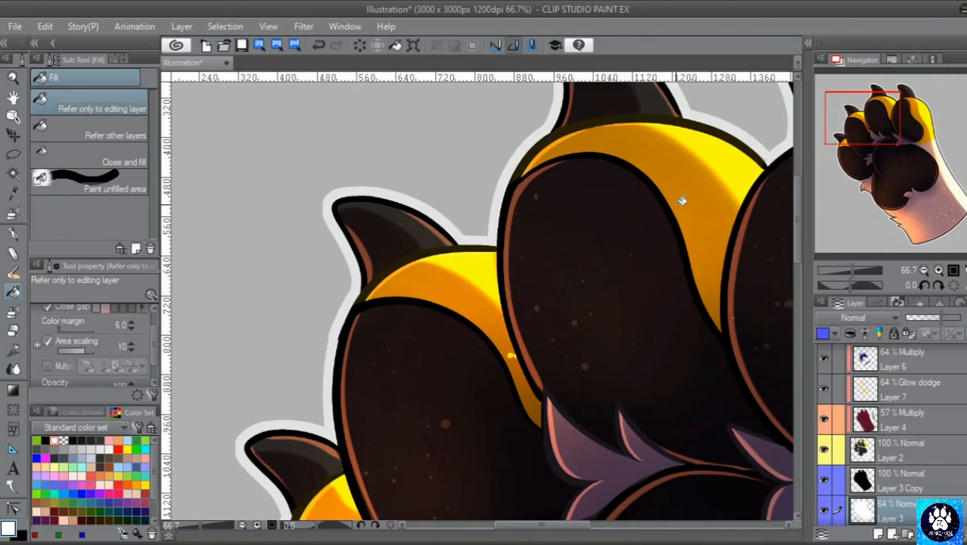
{"action": "left_click", "coordinate": [924, 270]}
{"action": "left_click", "coordinate": [925, 271]}
{"action": "left_click_drag", "start_coordinate": [892, 158], "coordinate": [897, 172]}
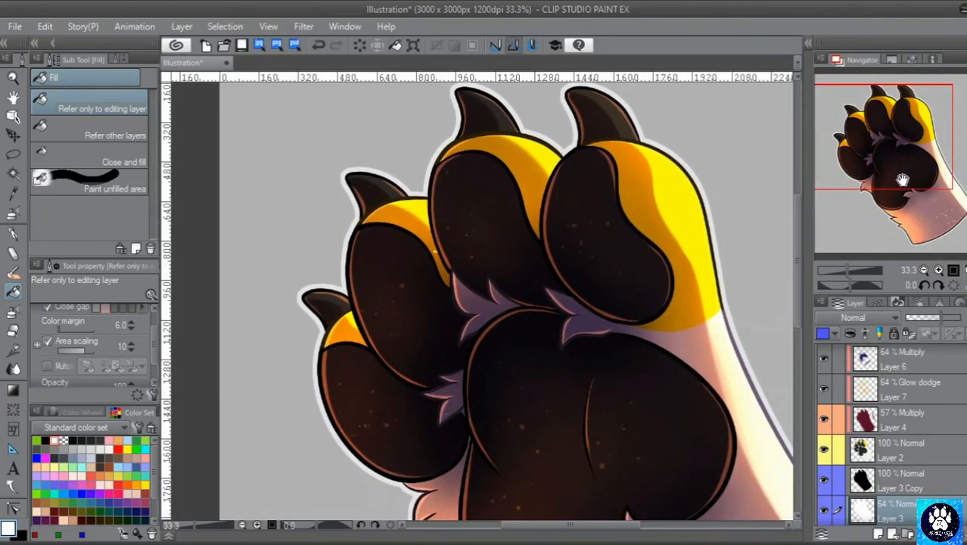
{"action": "left_click", "coordinate": [924, 270]}
{"action": "left_click", "coordinate": [924, 270]}
{"action": "left_click", "coordinate": [924, 270]}
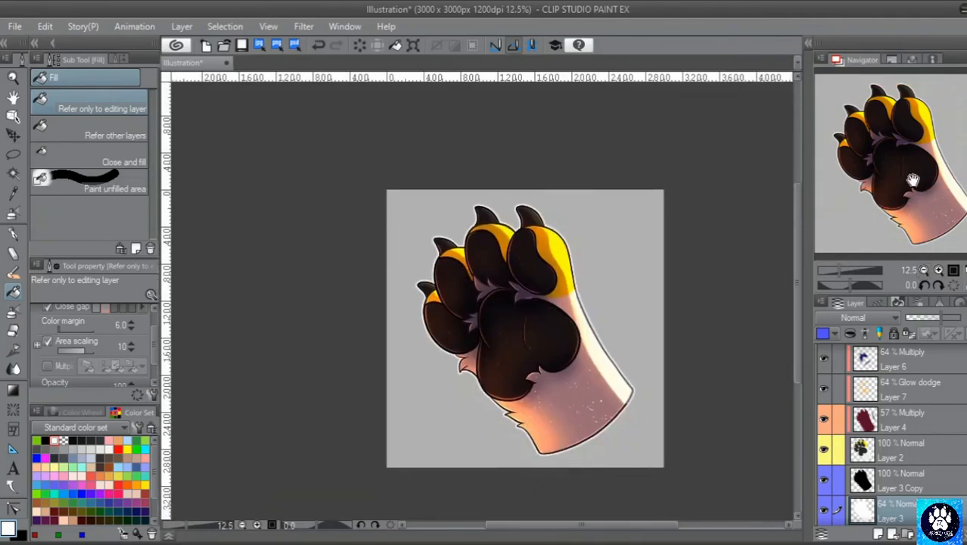
{"action": "left_click", "coordinate": [939, 271]}
{"action": "left_click", "coordinate": [939, 270]}
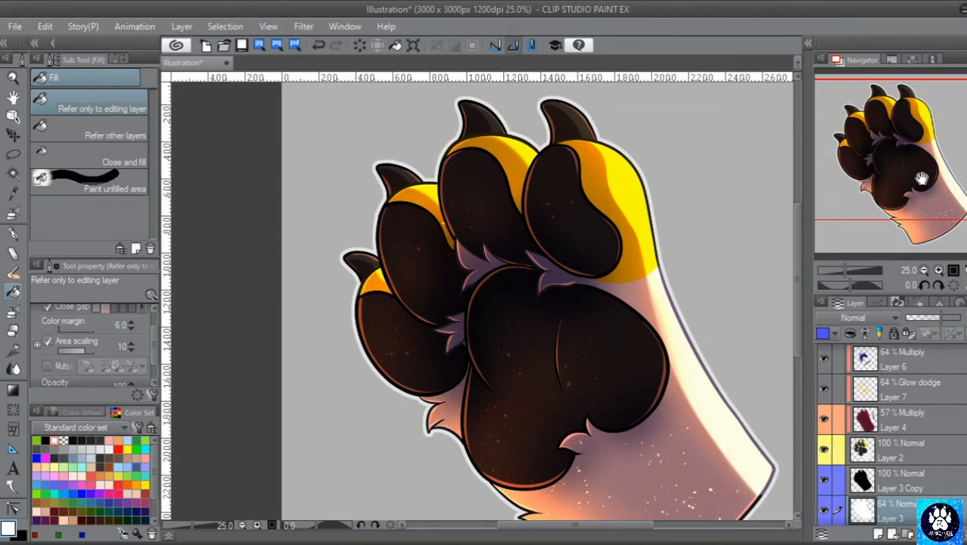
{"action": "left_click_drag", "start_coordinate": [926, 182], "coordinate": [953, 190]}
{"action": "left_click_drag", "start_coordinate": [950, 212], "coordinate": [952, 189]}
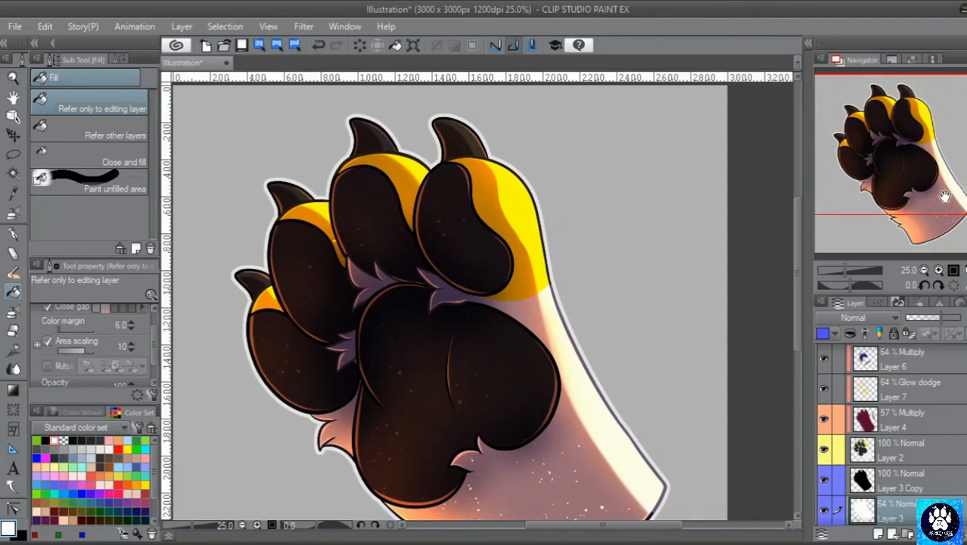
{"action": "left_click", "coordinate": [922, 273]}
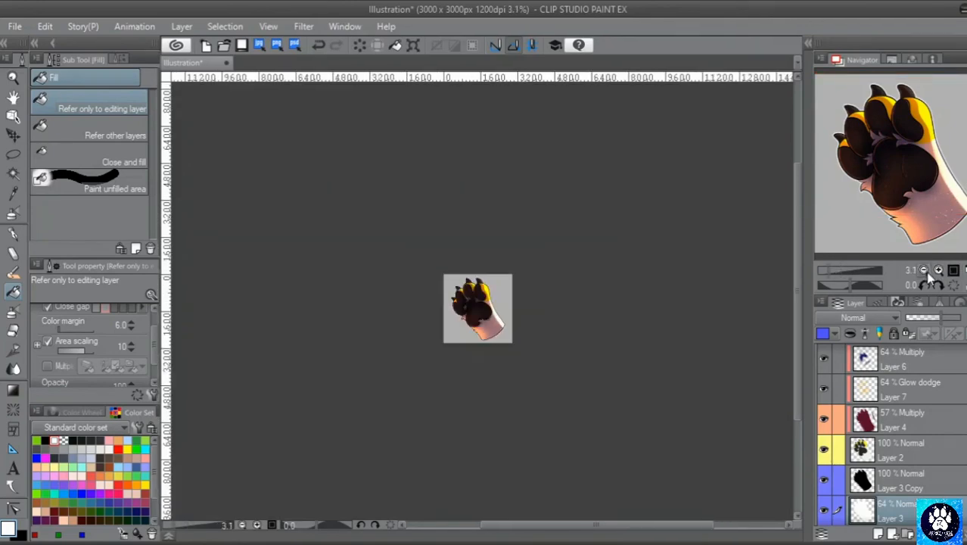
{"action": "left_click", "coordinate": [937, 271]}
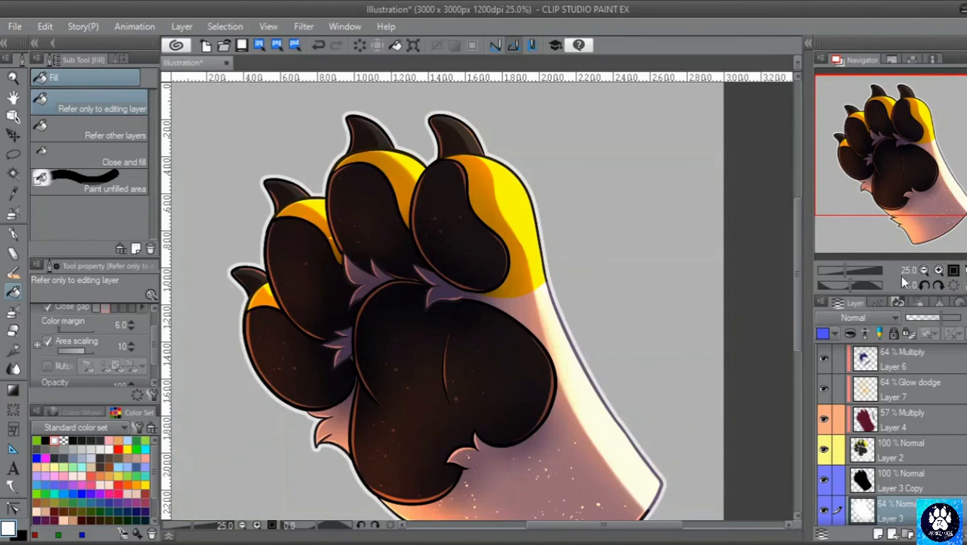
{"action": "left_click_drag", "start_coordinate": [921, 182], "coordinate": [908, 205]}
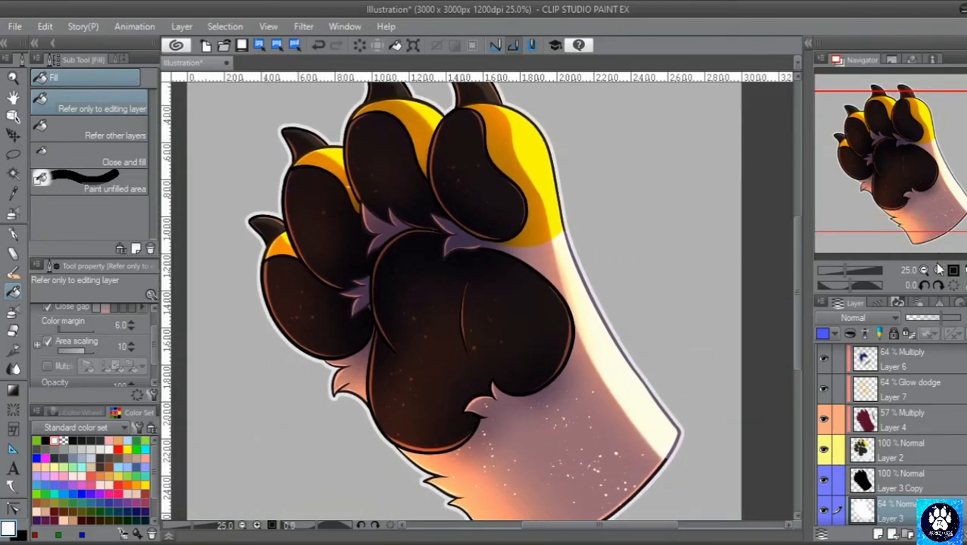